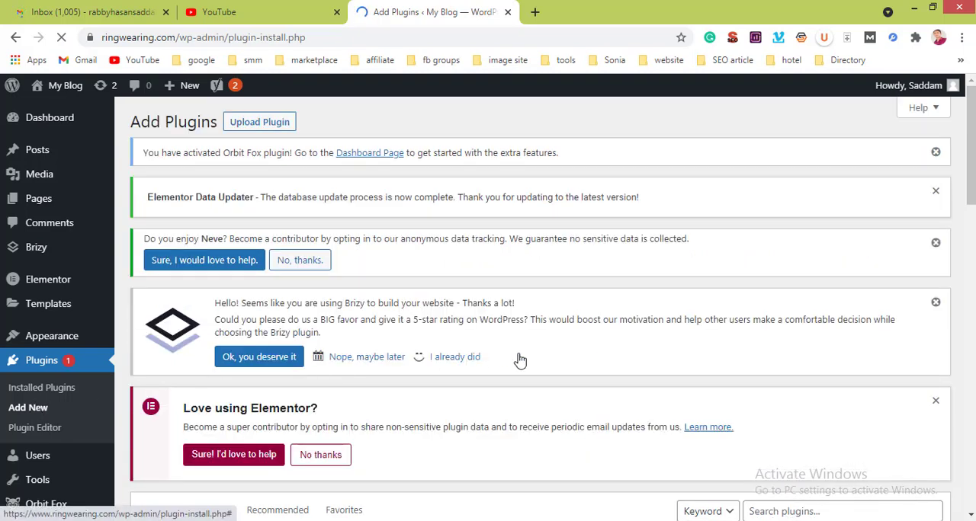
Step: Search the plugin directory for "SEO" and look through the resulting SEO plugins
{"action": "scroll", "coordinate": [522, 360], "scroll_direction": "down", "scroll_amount": 5}
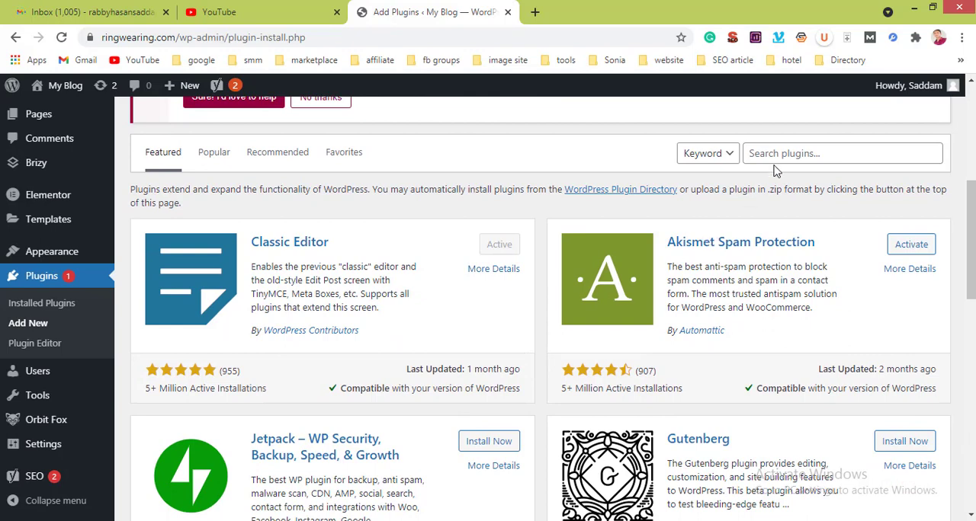
{"action": "left_click", "coordinate": [775, 152]}
{"action": "type", "text": "SE"}
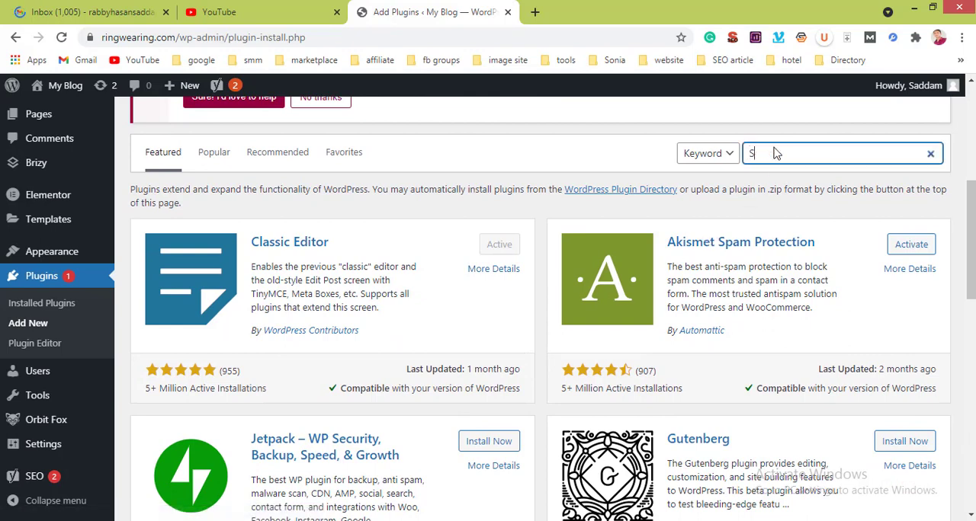
{"action": "type", "text": "O"}
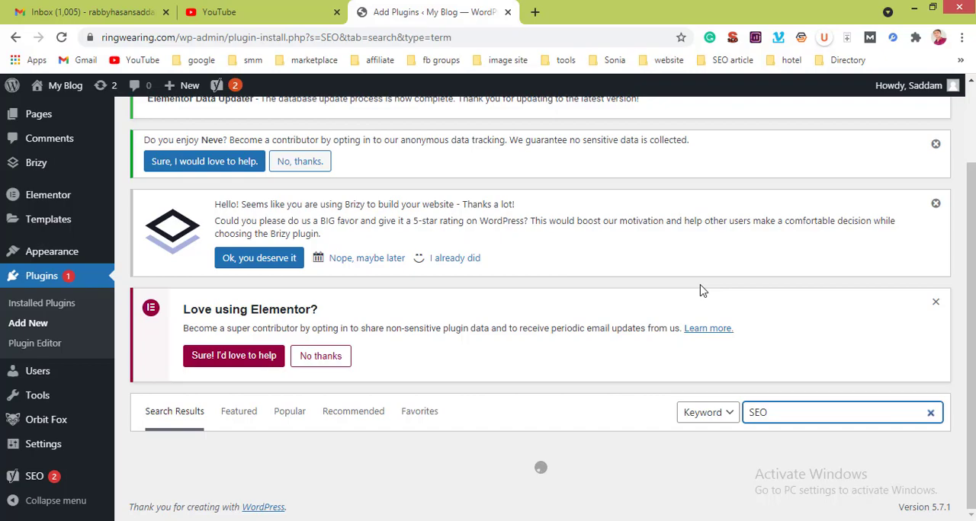
{"action": "scroll", "coordinate": [701, 290], "scroll_direction": "down", "scroll_amount": 9}
{"action": "scroll", "coordinate": [701, 290], "scroll_direction": "up", "scroll_amount": 4}
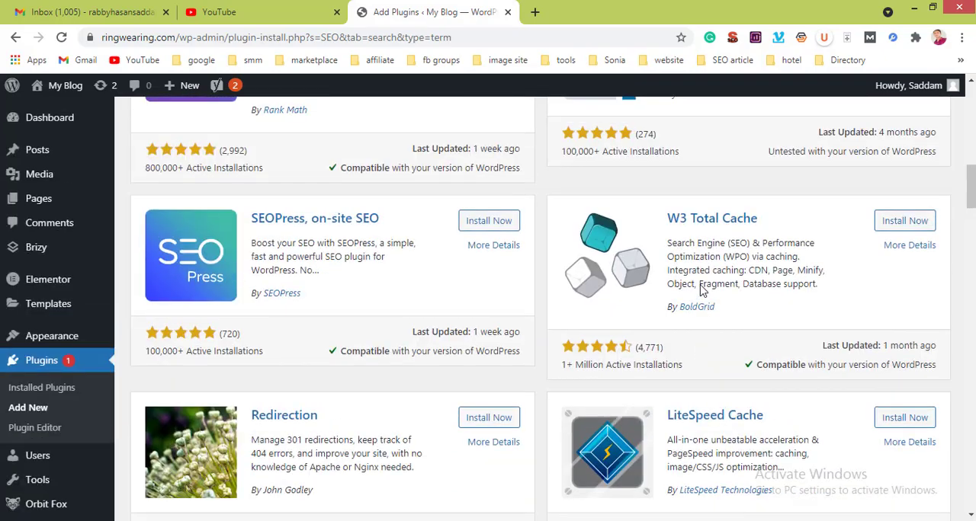
{"action": "scroll", "coordinate": [701, 290], "scroll_direction": "up", "scroll_amount": 6}
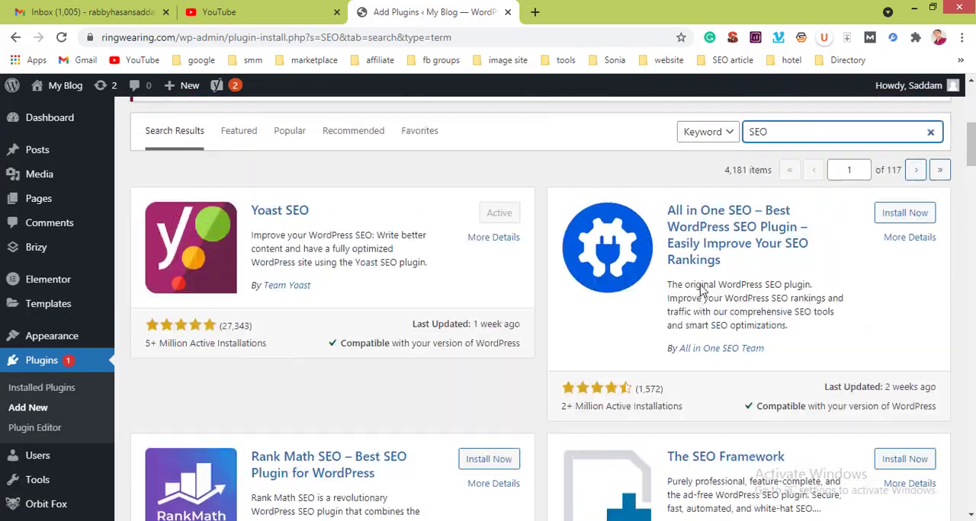
{"action": "scroll", "coordinate": [701, 290], "scroll_direction": "up", "scroll_amount": 2}
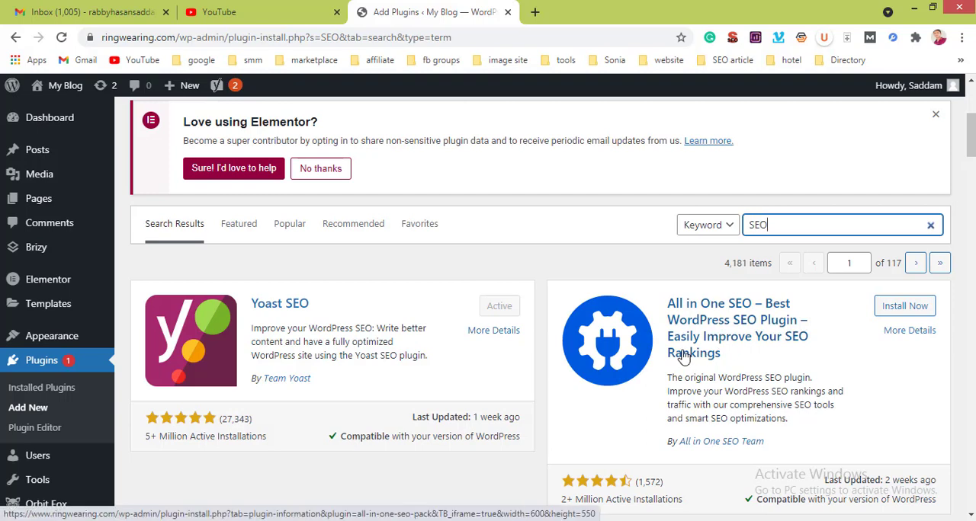
{"action": "scroll", "coordinate": [684, 357], "scroll_direction": "down", "scroll_amount": 4}
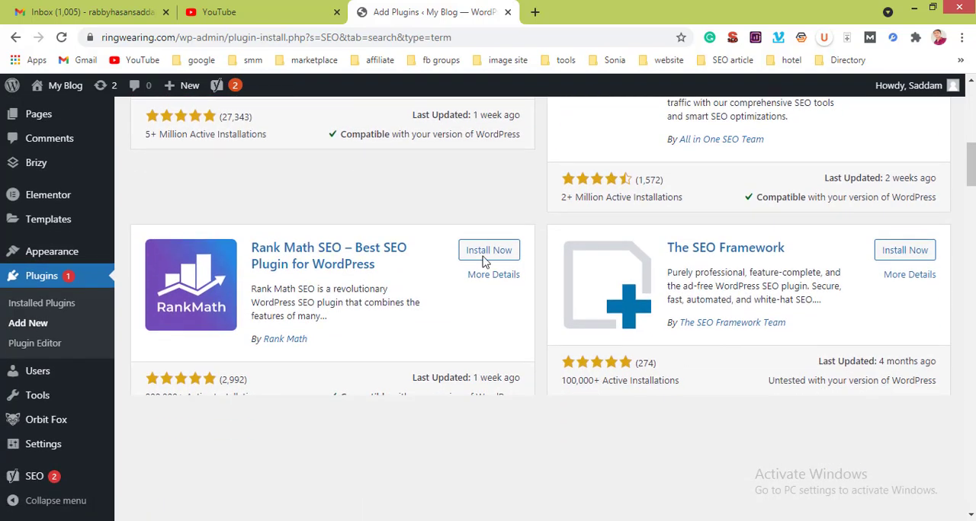
{"action": "scroll", "coordinate": [577, 260], "scroll_direction": "up", "scroll_amount": 3}
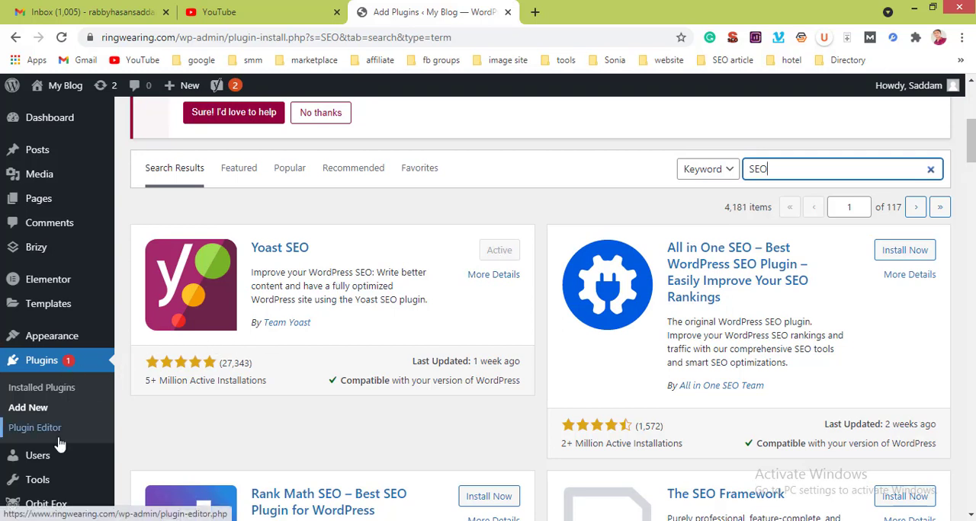
Step: Open the General settings page of the Yoast SEO plugin
{"action": "scroll", "coordinate": [59, 430], "scroll_direction": "down", "scroll_amount": 2}
{"action": "mouse_move", "coordinate": [59, 445]}
{"action": "mouse_move", "coordinate": [49, 478]}
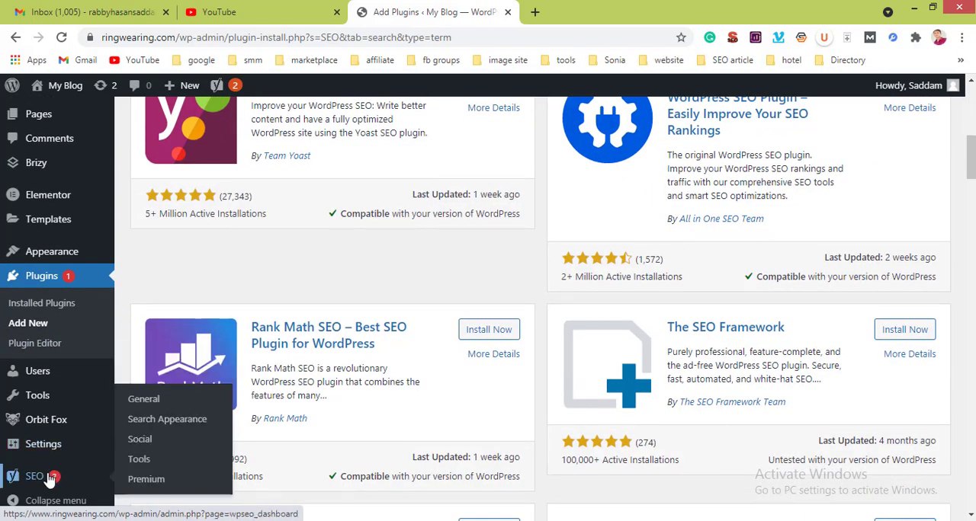
{"action": "scroll", "coordinate": [49, 477], "scroll_direction": "down", "scroll_amount": 1}
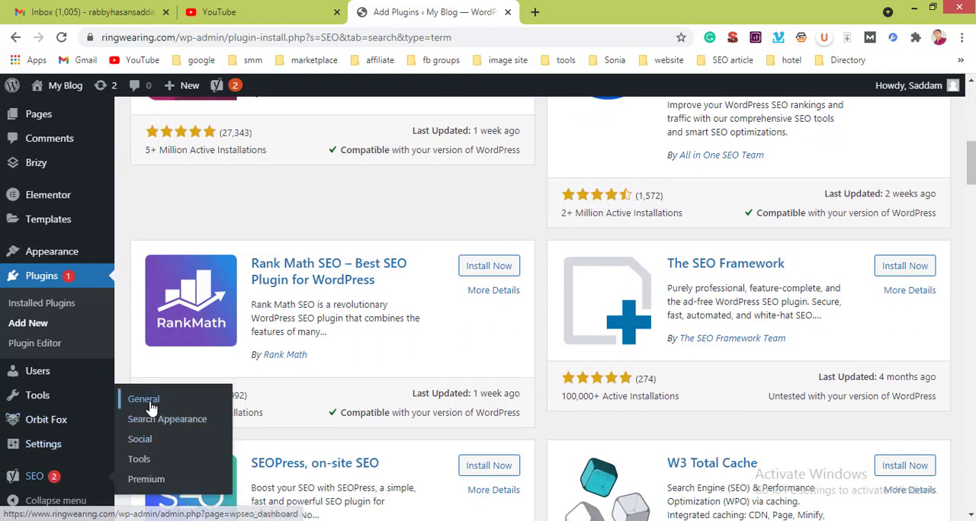
{"action": "left_click", "coordinate": [145, 400]}
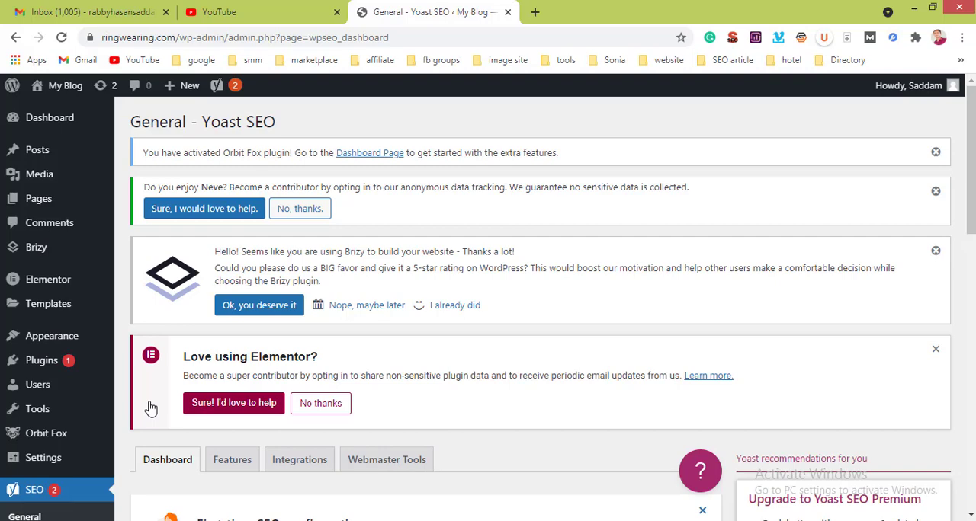
Step: Look over the Yoast SEO dashboard and open its first-time configuration wizard
{"action": "scroll", "coordinate": [151, 410], "scroll_direction": "down", "scroll_amount": 4}
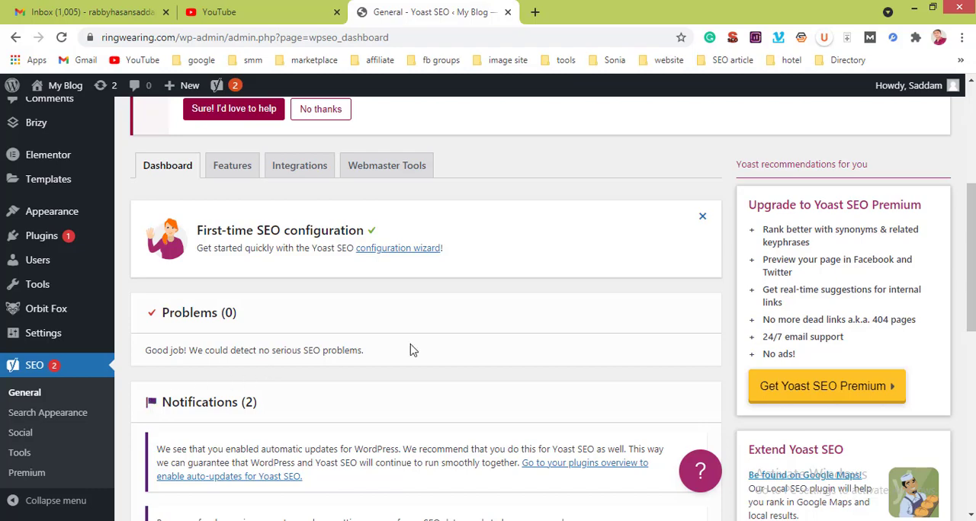
{"action": "scroll", "coordinate": [409, 349], "scroll_direction": "down", "scroll_amount": 3}
{"action": "scroll", "coordinate": [410, 349], "scroll_direction": "up", "scroll_amount": 10}
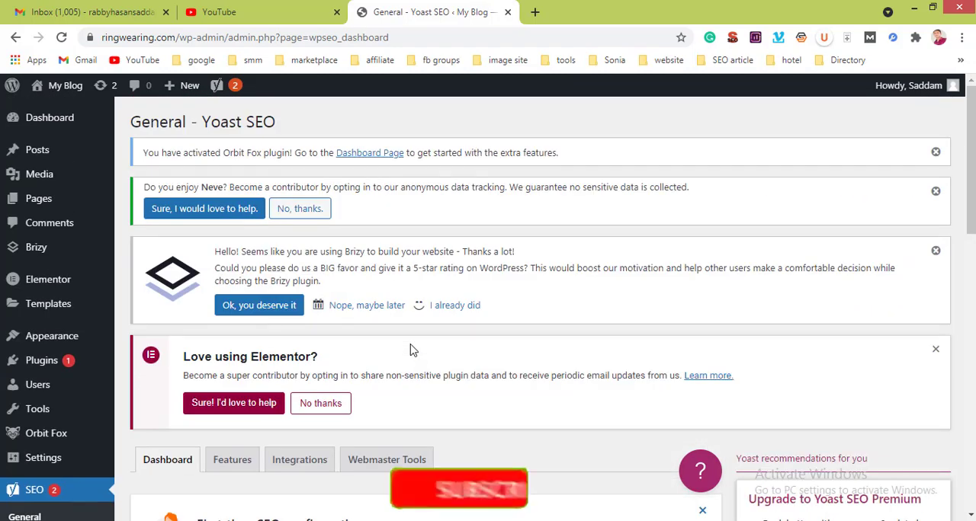
{"action": "scroll", "coordinate": [410, 349], "scroll_direction": "down", "scroll_amount": 4}
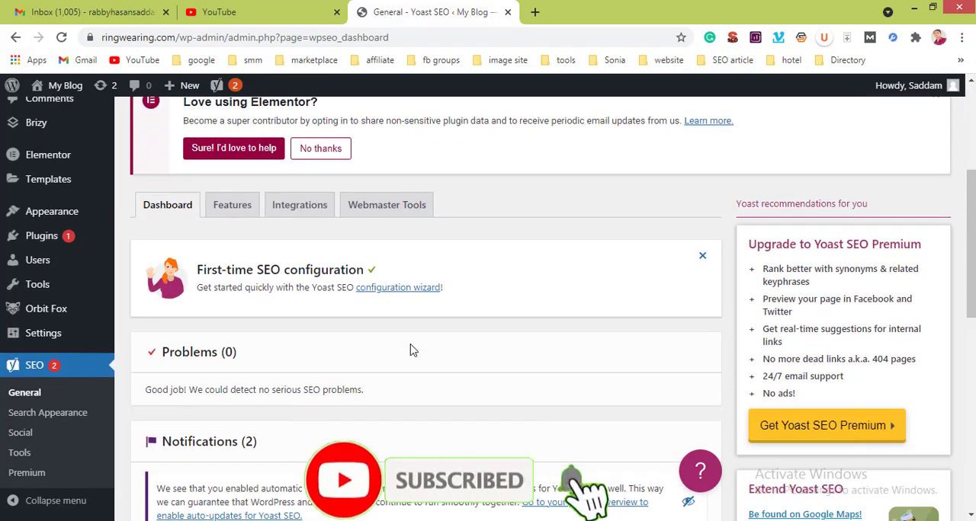
{"action": "scroll", "coordinate": [409, 350], "scroll_direction": "down", "scroll_amount": 4}
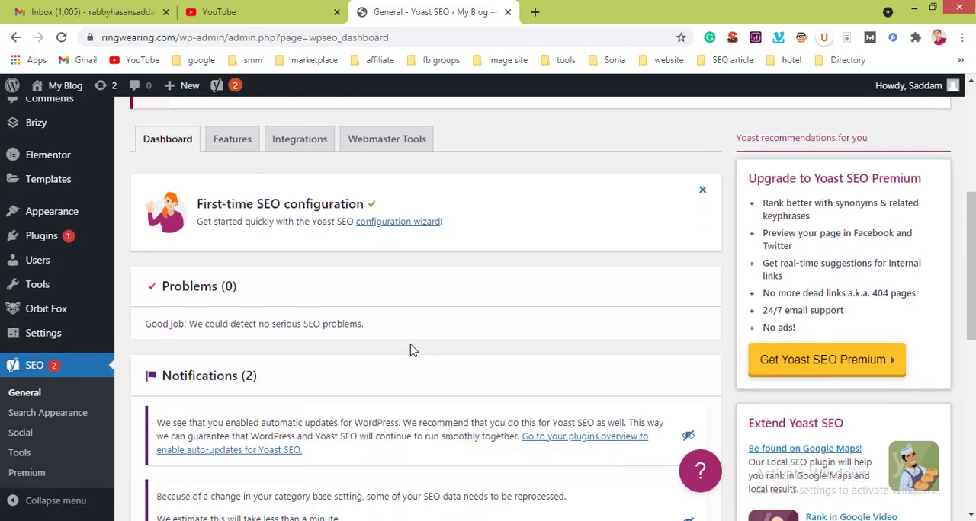
{"action": "scroll", "coordinate": [409, 349], "scroll_direction": "down", "scroll_amount": 3}
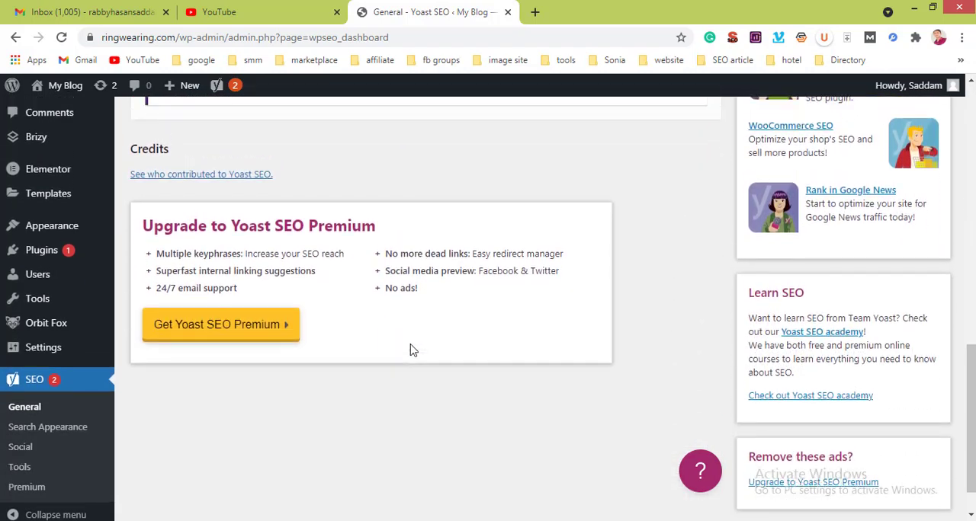
{"action": "scroll", "coordinate": [409, 349], "scroll_direction": "up", "scroll_amount": 6}
{"action": "scroll", "coordinate": [409, 349], "scroll_direction": "up", "scroll_amount": 2}
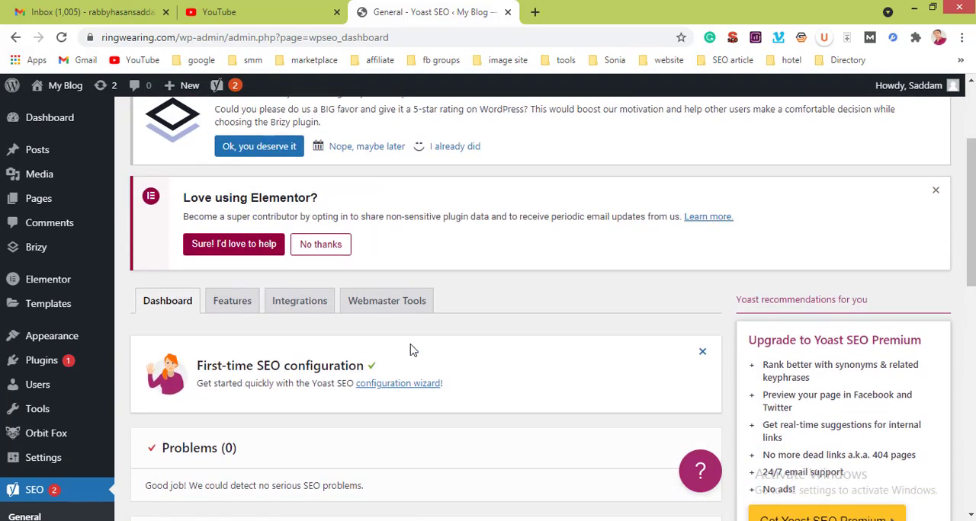
{"action": "left_click", "coordinate": [401, 393]}
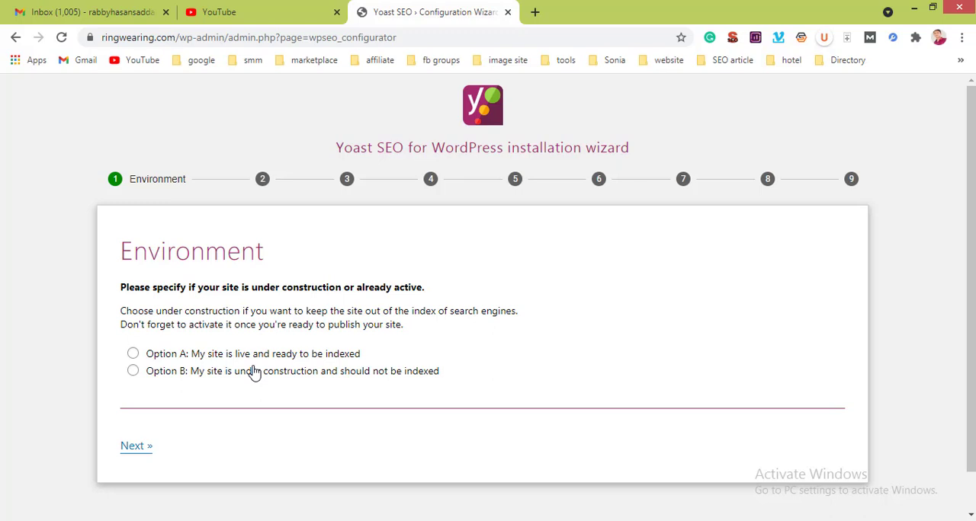
Step: Set the environment to live and ready to be indexed and the site type to a blog, continuing to the organization or person page
{"action": "left_click", "coordinate": [133, 353]}
{"action": "left_click", "coordinate": [141, 448]}
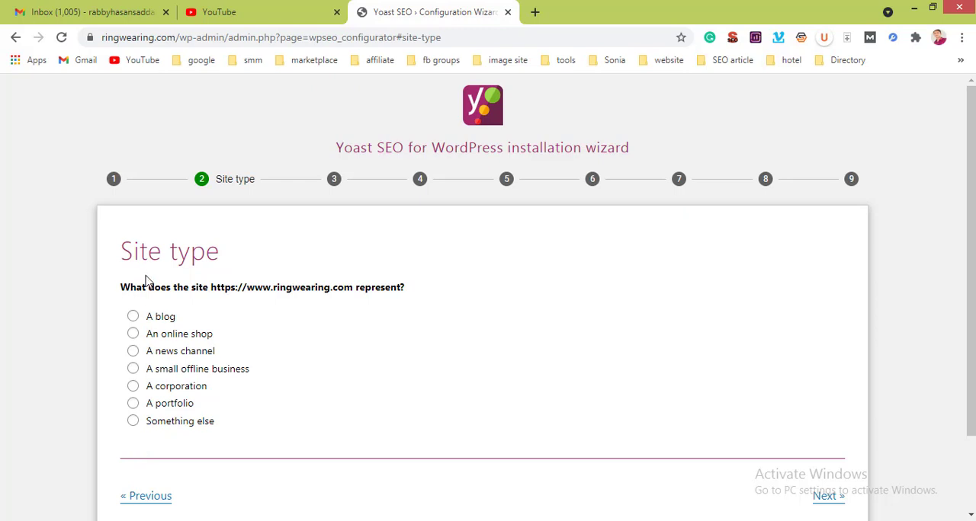
{"action": "left_click", "coordinate": [134, 318]}
{"action": "left_click", "coordinate": [827, 502]}
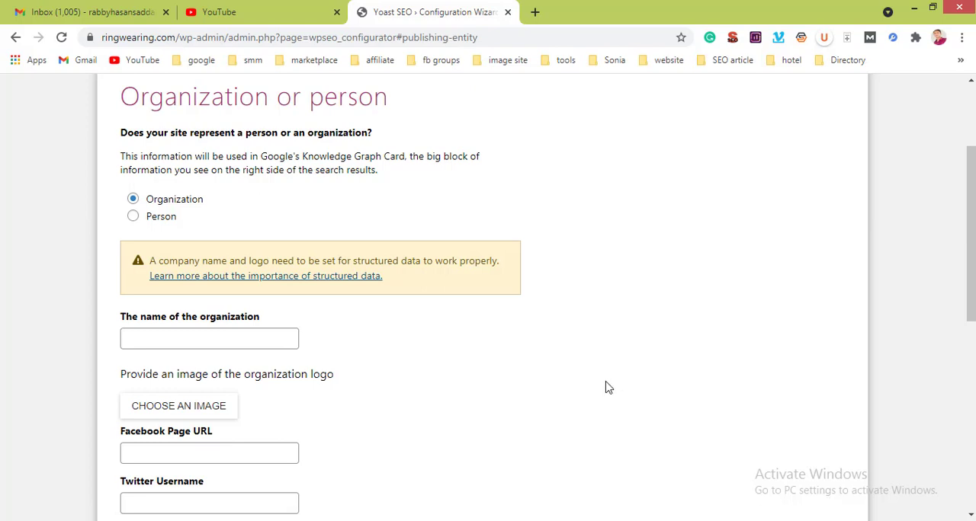
Step: Enter "Ring wearing" as the name of the organization
{"action": "scroll", "coordinate": [443, 369], "scroll_direction": "up", "scroll_amount": 1}
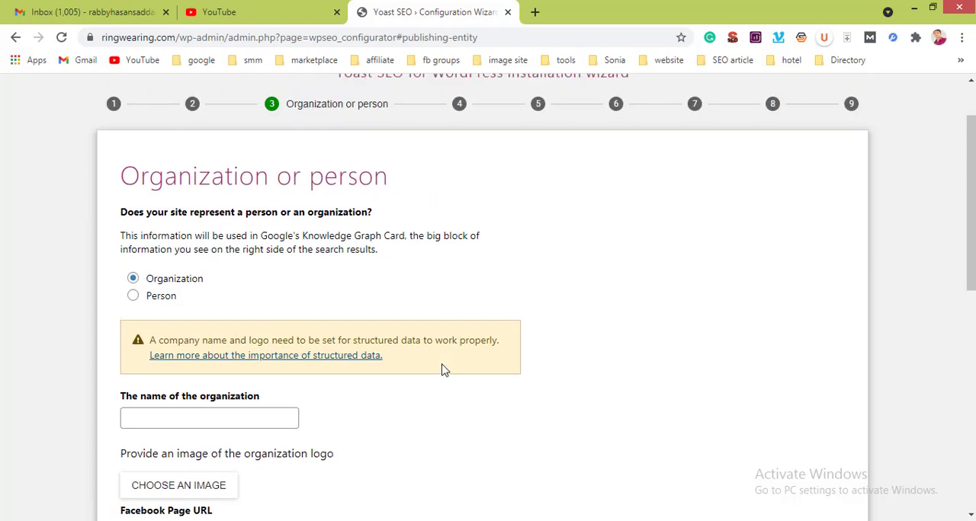
{"action": "scroll", "coordinate": [443, 369], "scroll_direction": "down", "scroll_amount": 1}
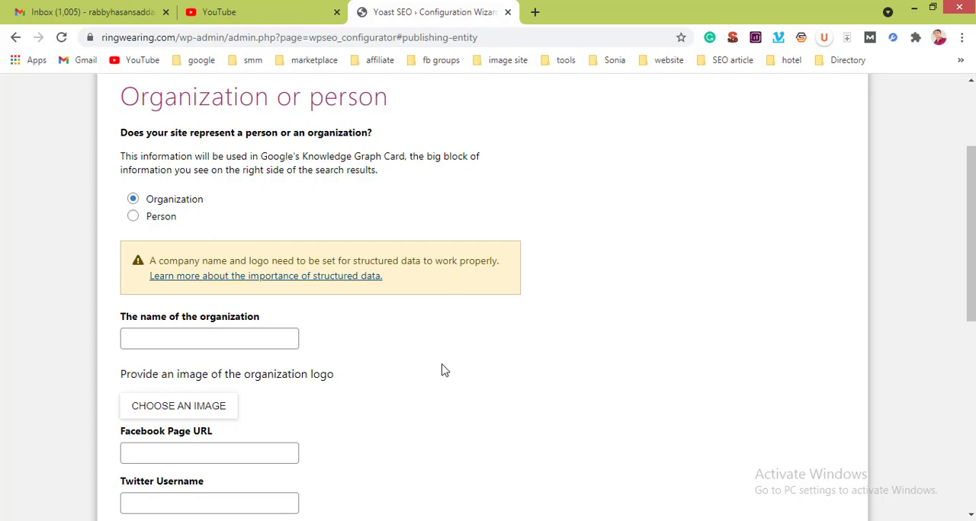
{"action": "left_click", "coordinate": [232, 348]}
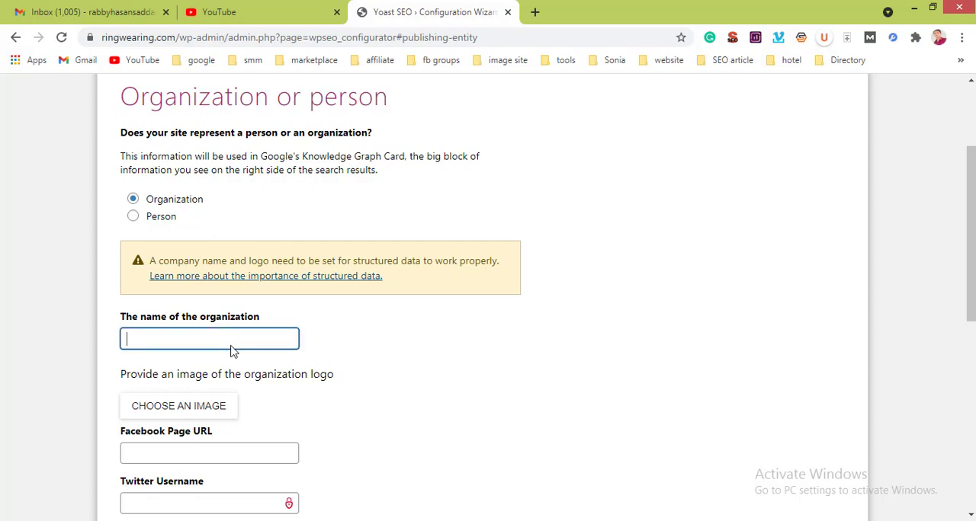
{"action": "scroll", "coordinate": [232, 349], "scroll_direction": "down", "scroll_amount": 3}
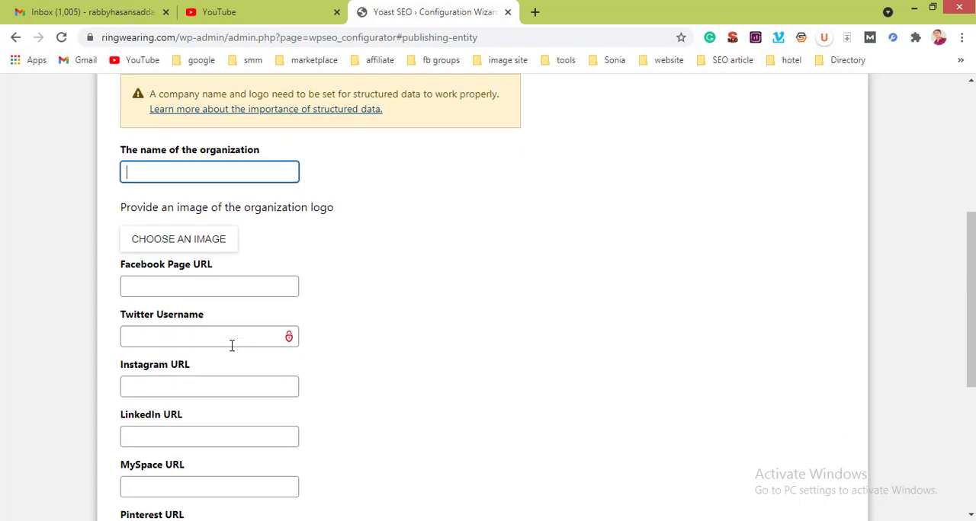
{"action": "scroll", "coordinate": [232, 346], "scroll_direction": "up", "scroll_amount": 3}
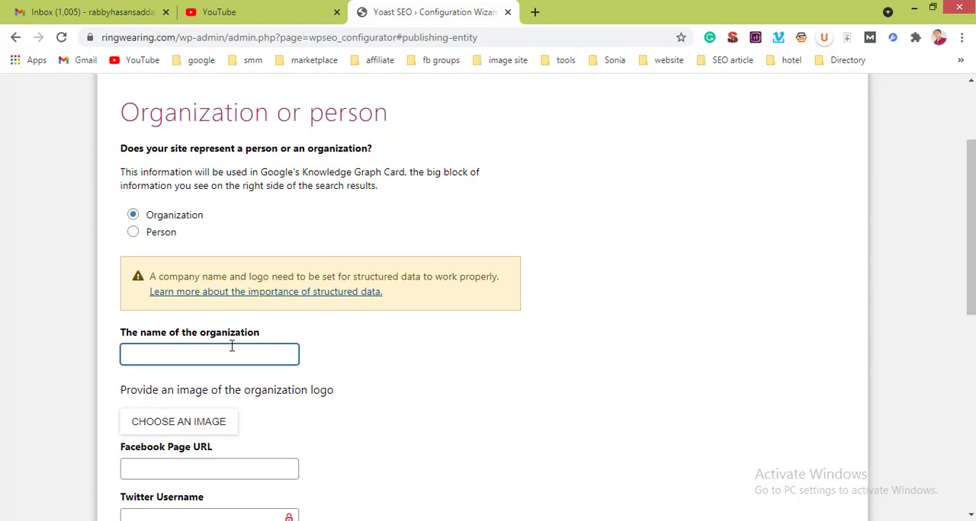
{"action": "type", "text": "Ring wearing"}
Step: Set the organization logo to web-agency-logo-3.png from the media library, with the alt text "SEO"
{"action": "scroll", "coordinate": [306, 387], "scroll_direction": "down", "scroll_amount": 2}
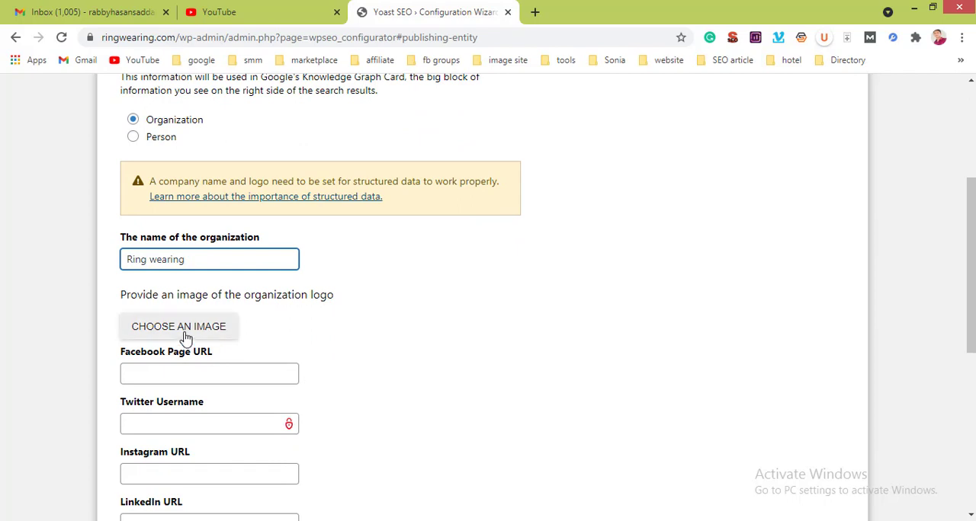
{"action": "left_click", "coordinate": [184, 334]}
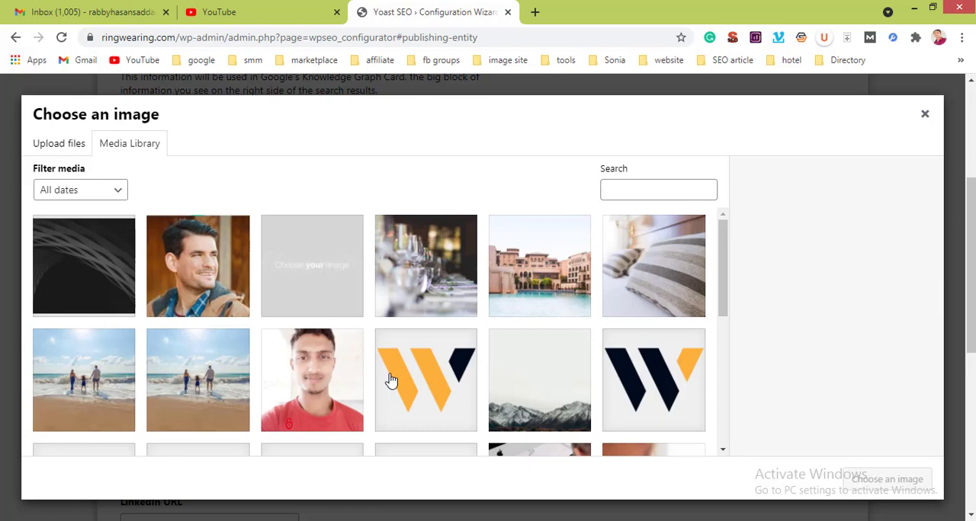
{"action": "scroll", "coordinate": [390, 380], "scroll_direction": "down", "scroll_amount": 1}
{"action": "scroll", "coordinate": [390, 379], "scroll_direction": "down", "scroll_amount": 5}
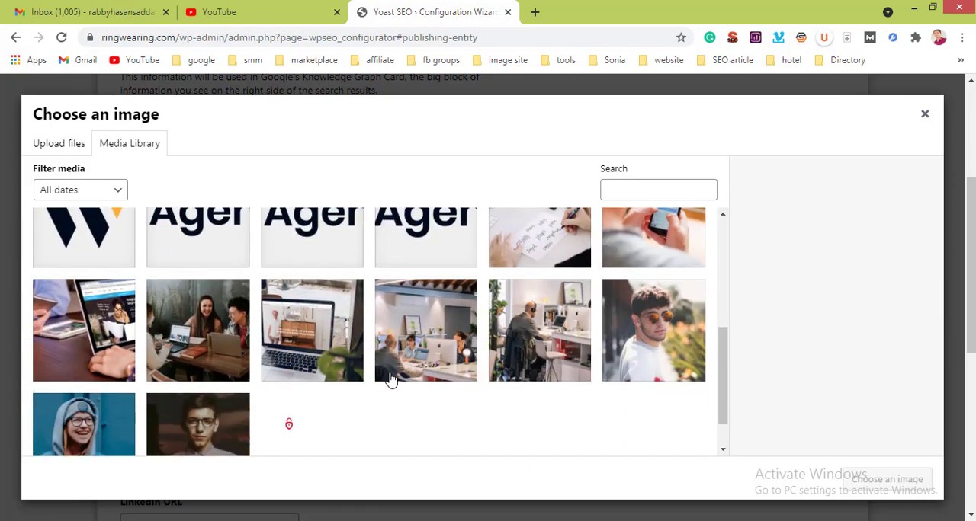
{"action": "scroll", "coordinate": [390, 379], "scroll_direction": "down", "scroll_amount": 1}
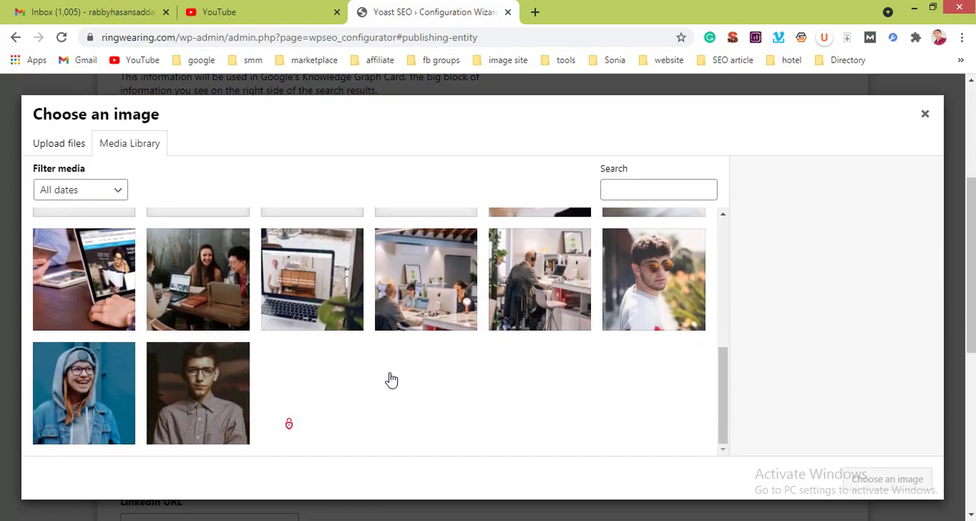
{"action": "scroll", "coordinate": [390, 379], "scroll_direction": "up", "scroll_amount": 5}
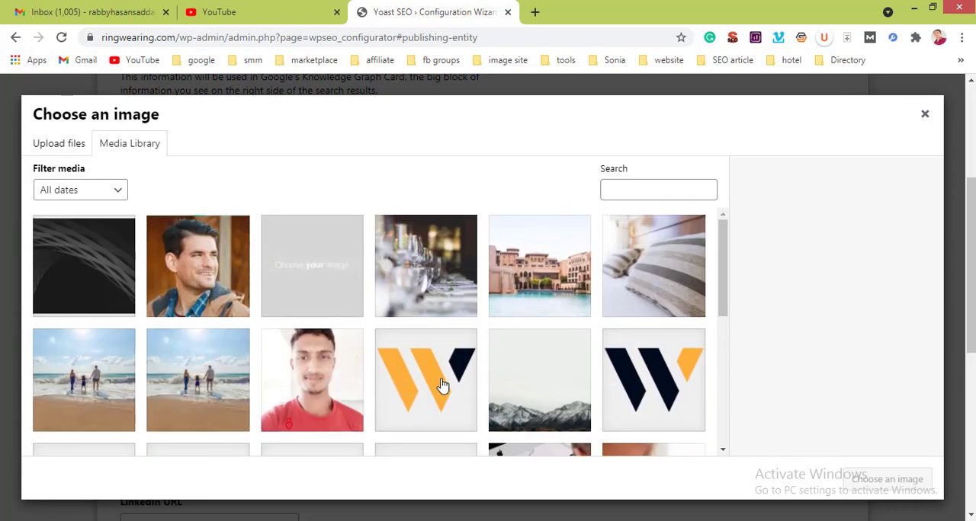
{"action": "left_click", "coordinate": [442, 384]}
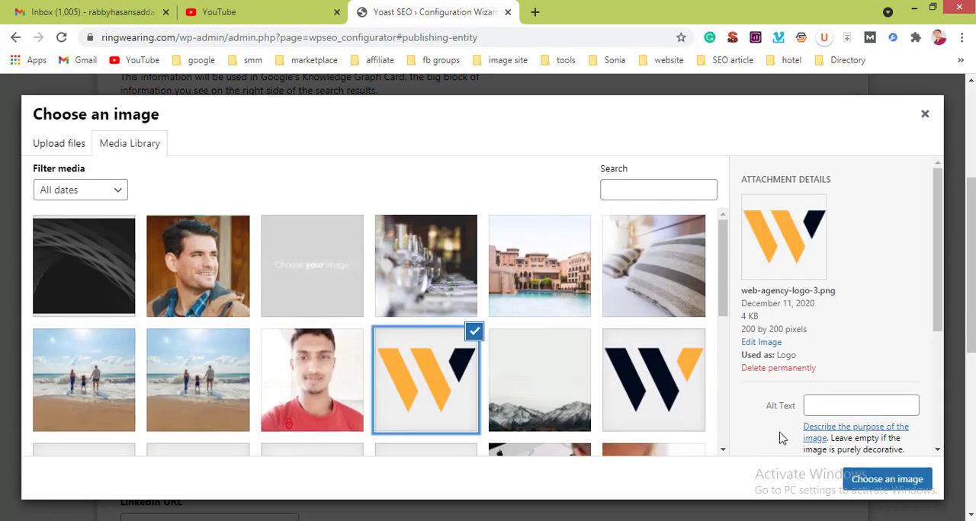
{"action": "left_click", "coordinate": [811, 411]}
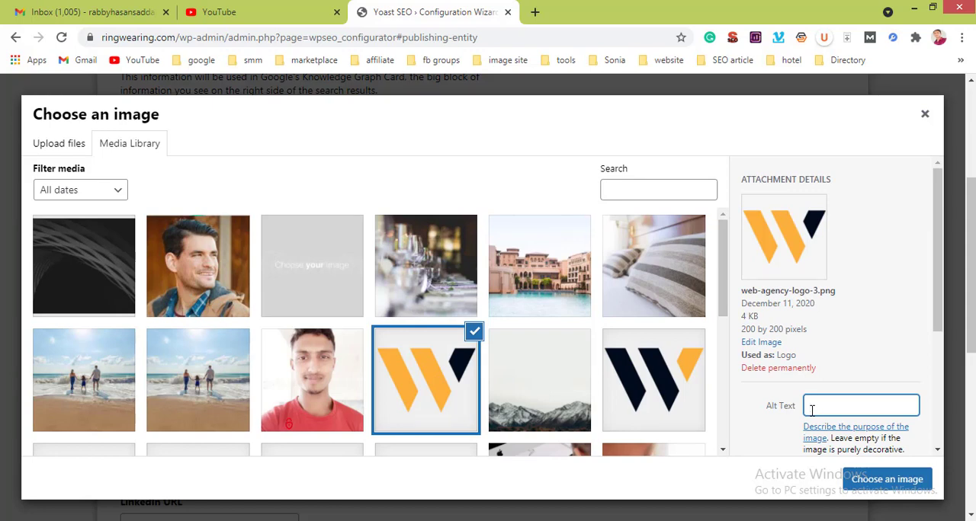
{"action": "type", "text": "SEO"}
{"action": "left_click", "coordinate": [869, 478]}
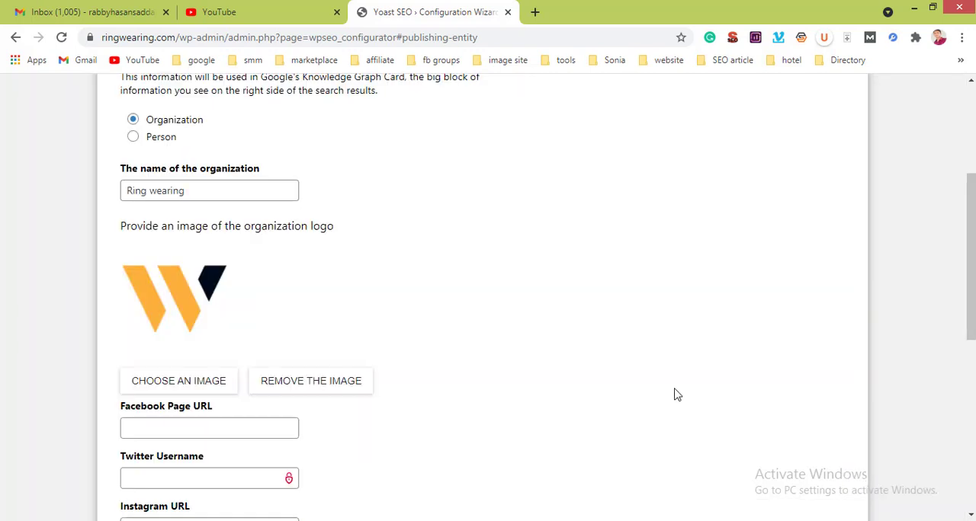
{"action": "scroll", "coordinate": [617, 367], "scroll_direction": "down", "scroll_amount": 2}
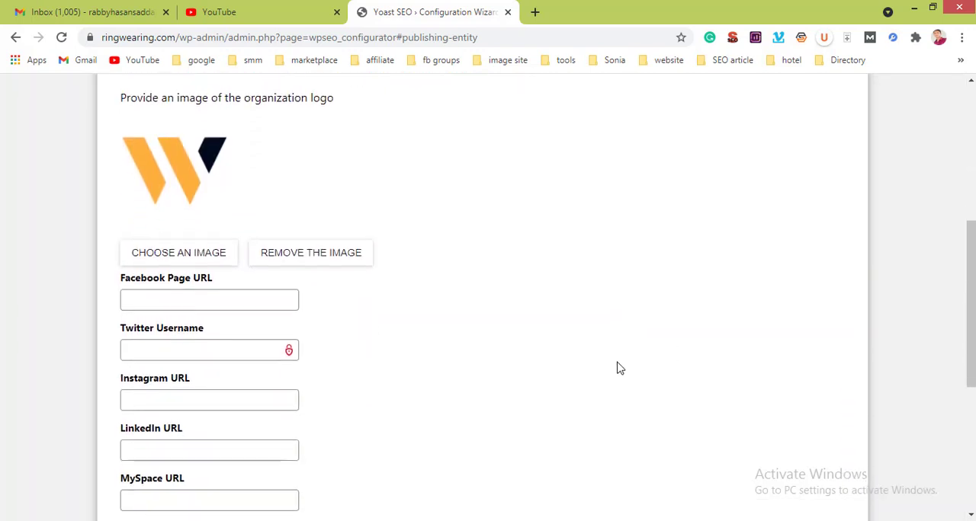
{"action": "scroll", "coordinate": [617, 367], "scroll_direction": "down", "scroll_amount": 1}
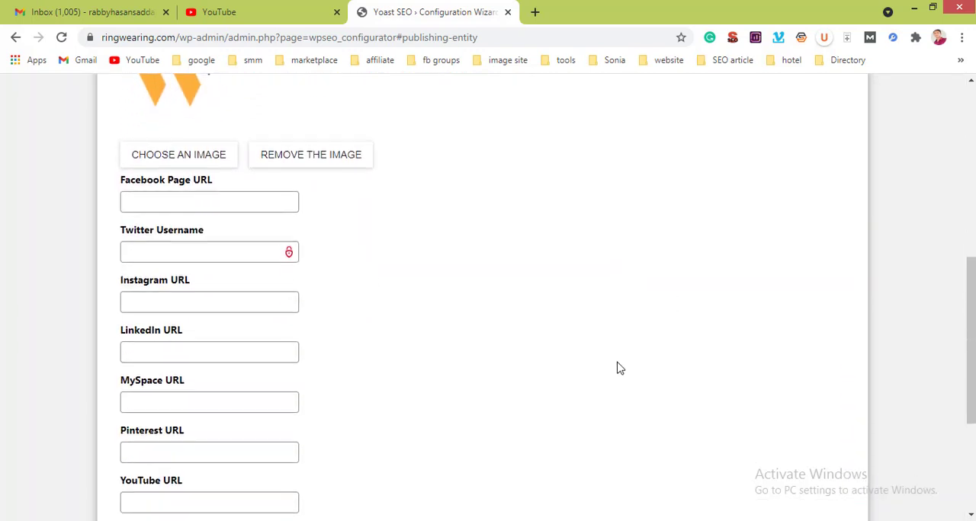
Step: Fill in the Facebook Page URL by copying the facebook.com address from a new browser tab and appending the profile's username
{"action": "left_click", "coordinate": [210, 196]}
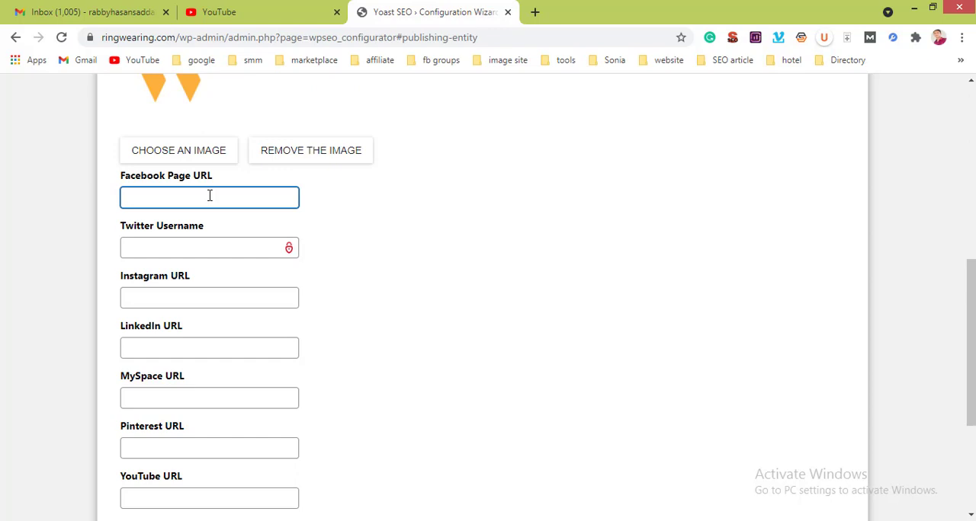
{"action": "left_click", "coordinate": [536, 12]}
{"action": "type", "text": "face"}
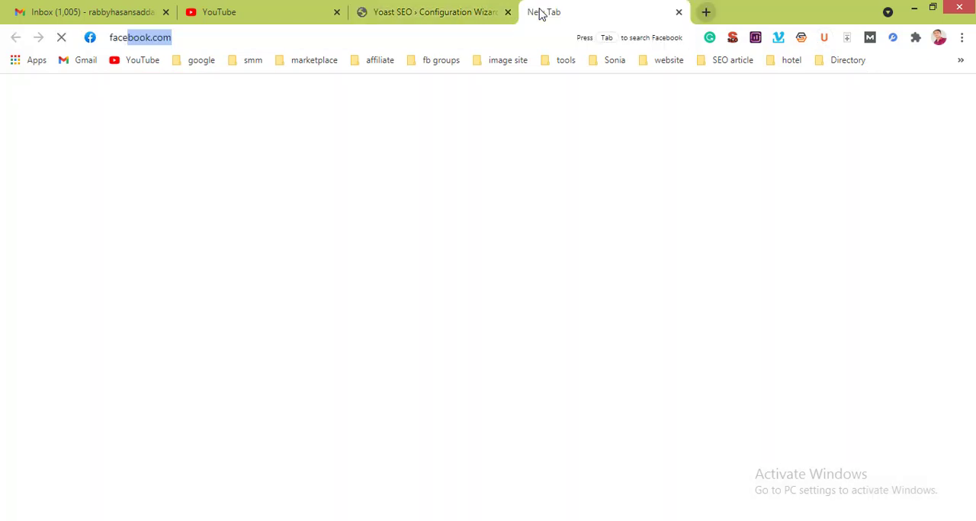
{"action": "key", "text": "Return"}
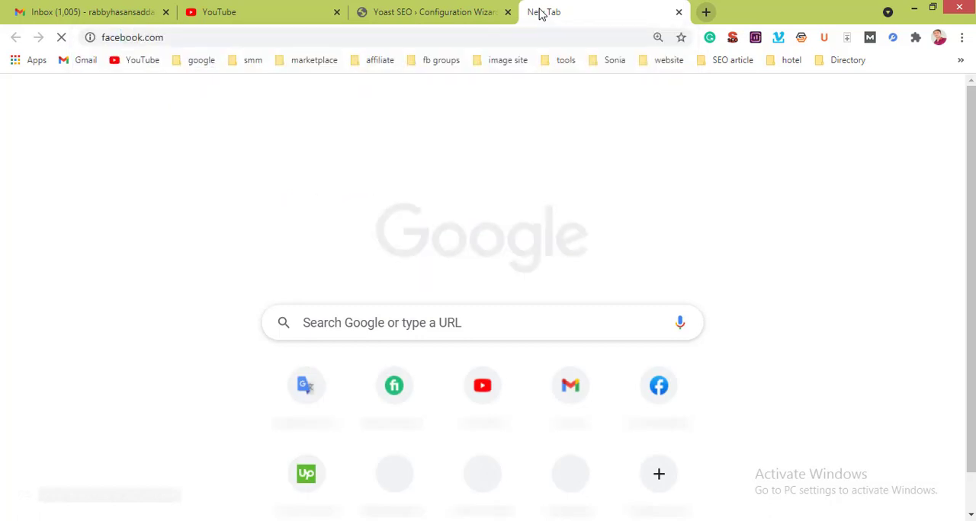
{"action": "left_click", "coordinate": [412, 32]}
{"action": "key", "text": "ctrl+c"}
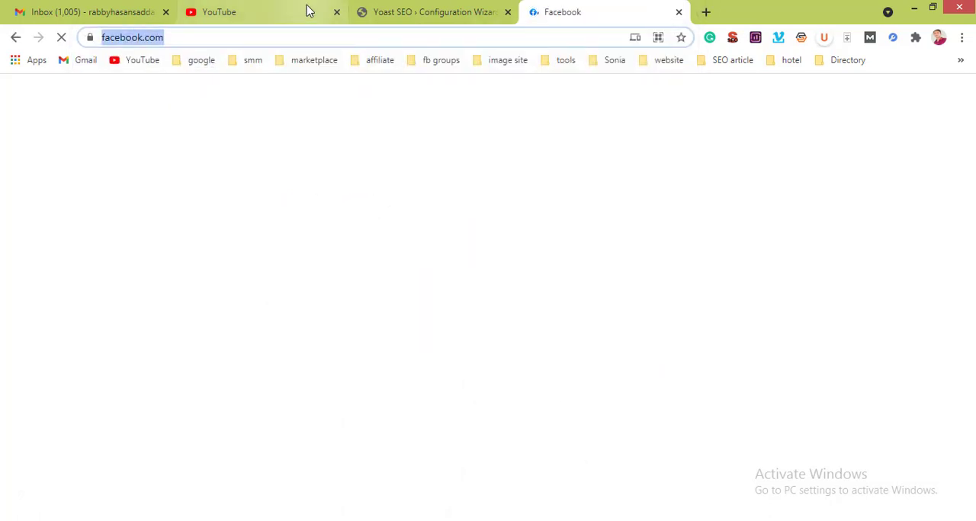
{"action": "left_click", "coordinate": [391, 9]}
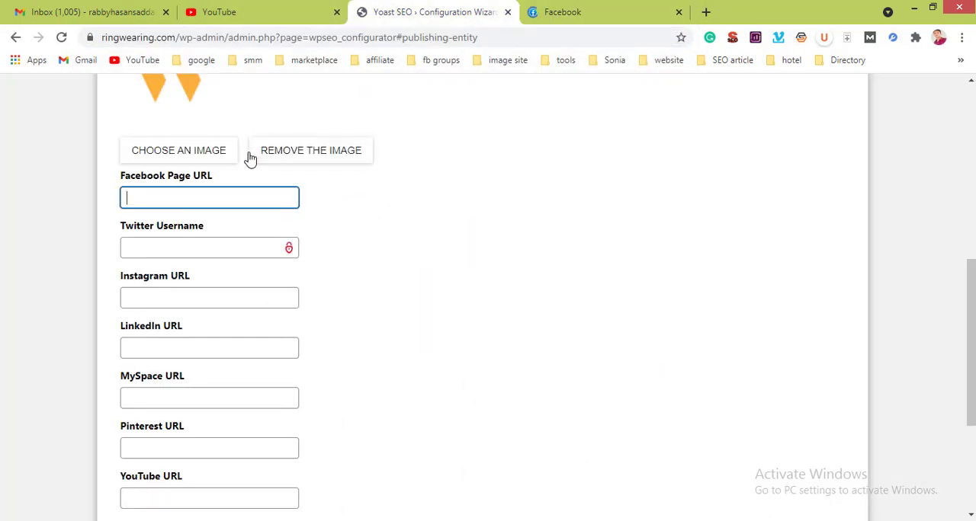
{"action": "key", "text": "ctrl+v"}
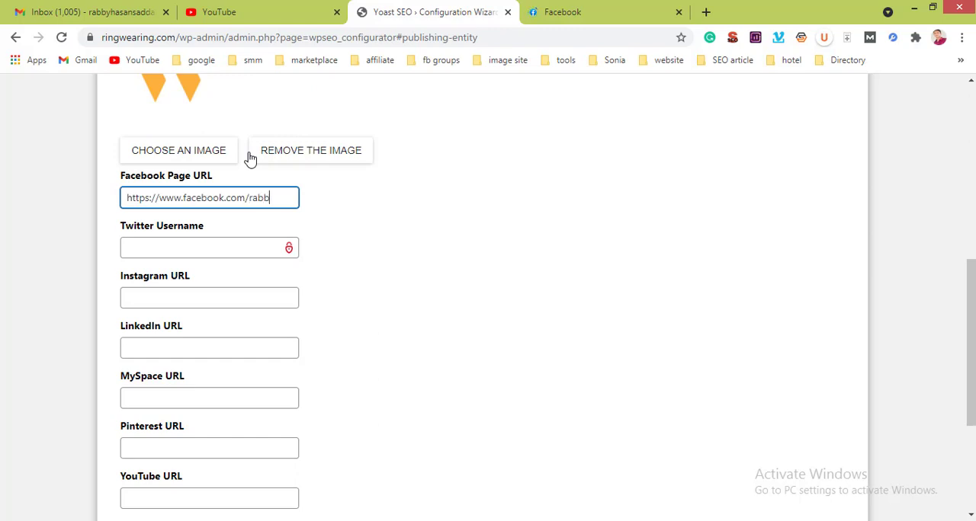
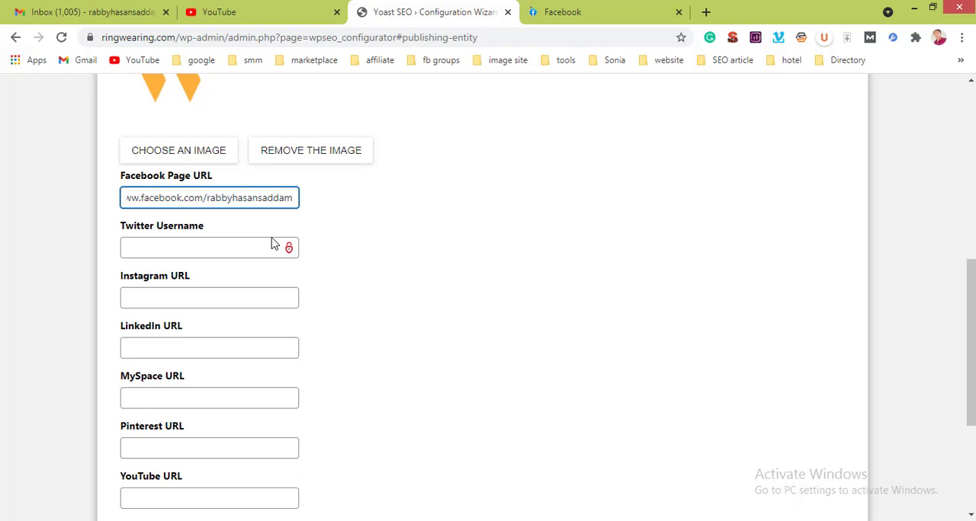
Step: Leave the Twitter username and the remaining social profile fields empty and continue to the search engine visibility page
{"action": "scroll", "coordinate": [272, 237], "scroll_direction": "down", "scroll_amount": 3}
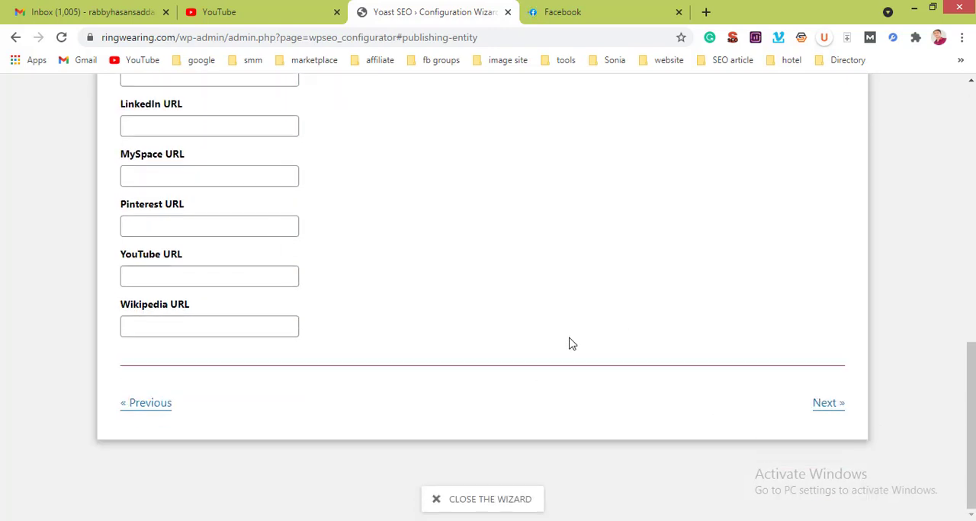
{"action": "scroll", "coordinate": [571, 343], "scroll_direction": "up", "scroll_amount": 6}
{"action": "scroll", "coordinate": [570, 343], "scroll_direction": "down", "scroll_amount": 2}
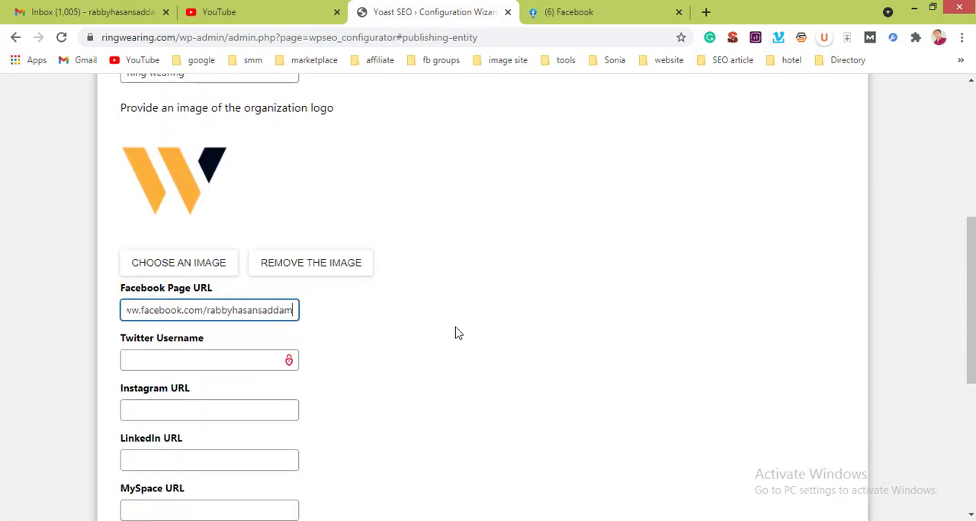
{"action": "left_click", "coordinate": [209, 362]}
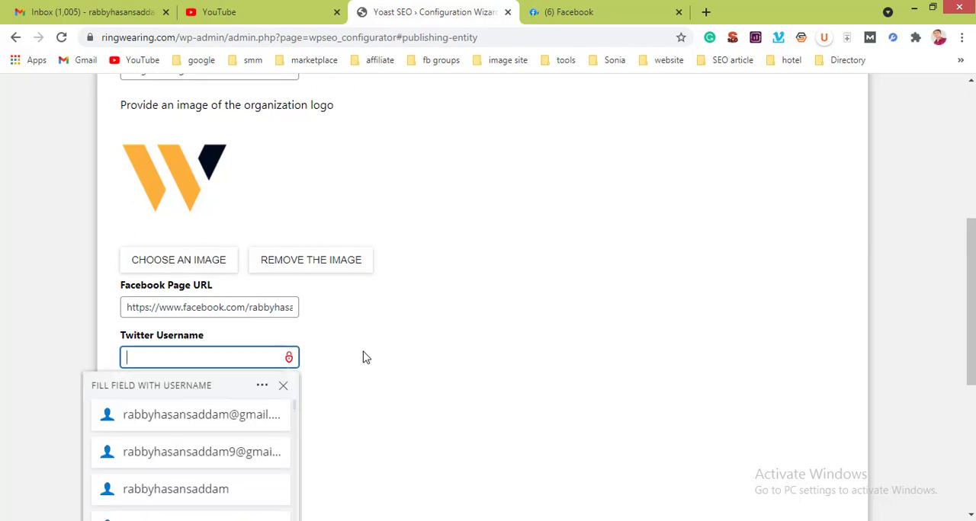
{"action": "scroll", "coordinate": [364, 357], "scroll_direction": "down", "scroll_amount": 2}
{"action": "scroll", "coordinate": [488, 358], "scroll_direction": "down", "scroll_amount": 3}
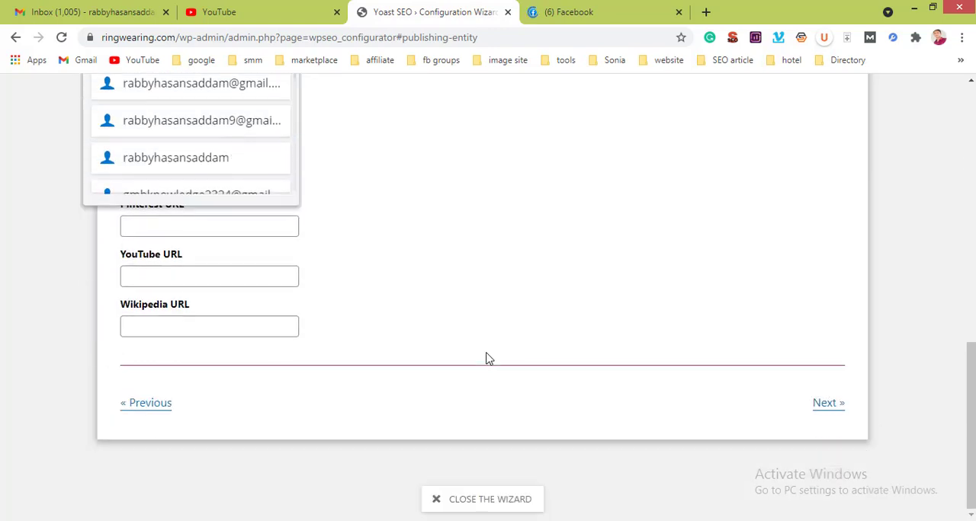
{"action": "left_click", "coordinate": [827, 410]}
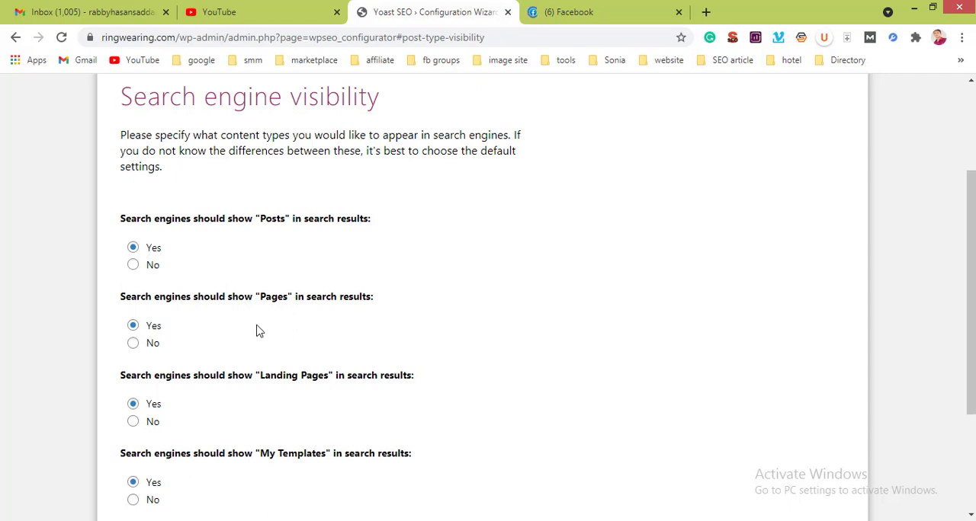
Step: Keep all content types shown in search results, and answer Yes to multiple authors, continuing to the title settings
{"action": "scroll", "coordinate": [257, 330], "scroll_direction": "down", "scroll_amount": 2}
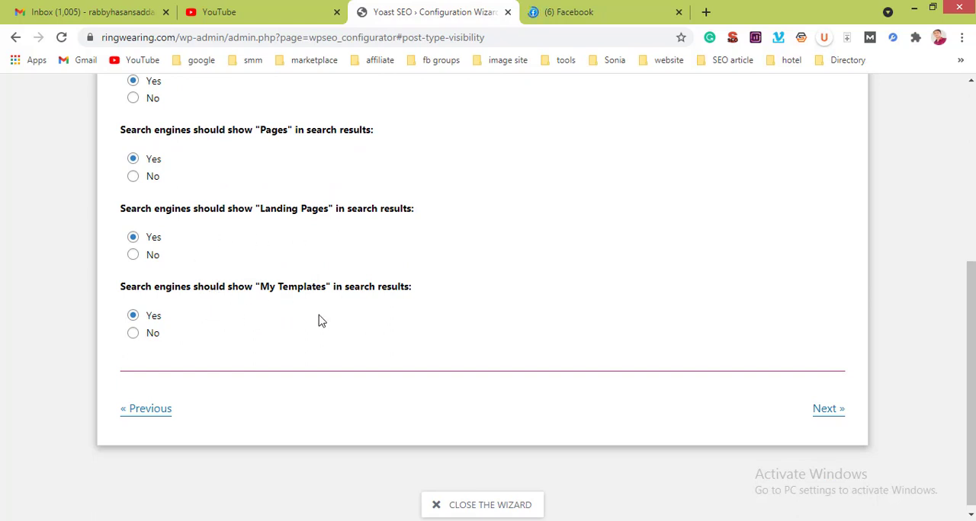
{"action": "left_click", "coordinate": [829, 413]}
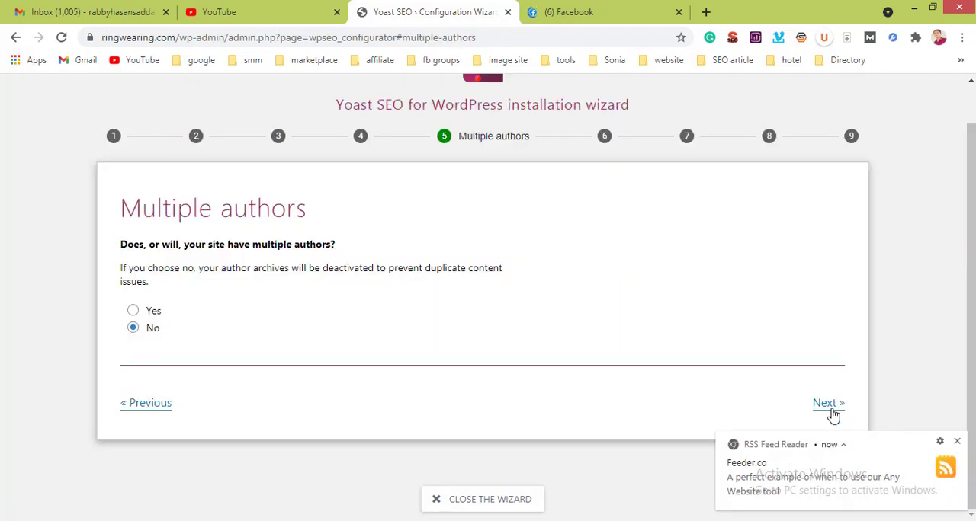
{"action": "left_click", "coordinate": [958, 441]}
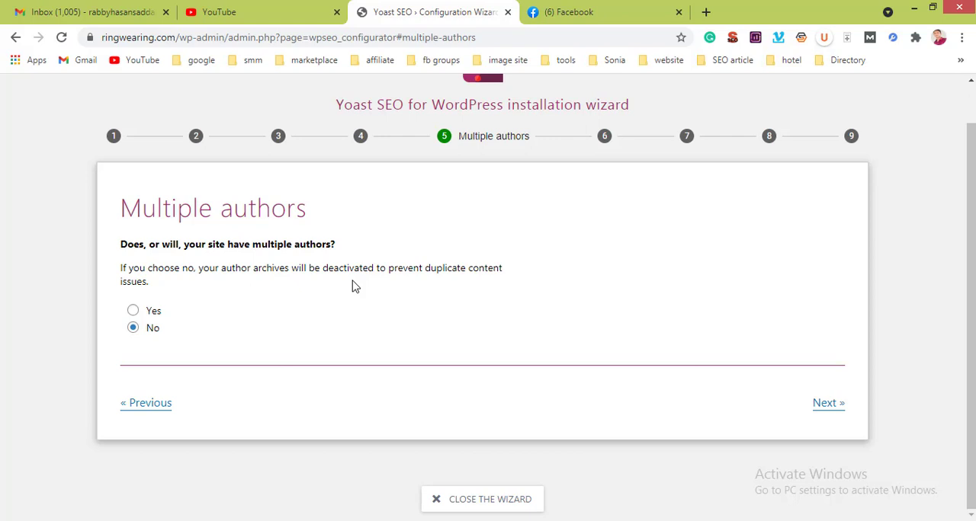
{"action": "left_click", "coordinate": [133, 310]}
{"action": "left_click", "coordinate": [836, 413]}
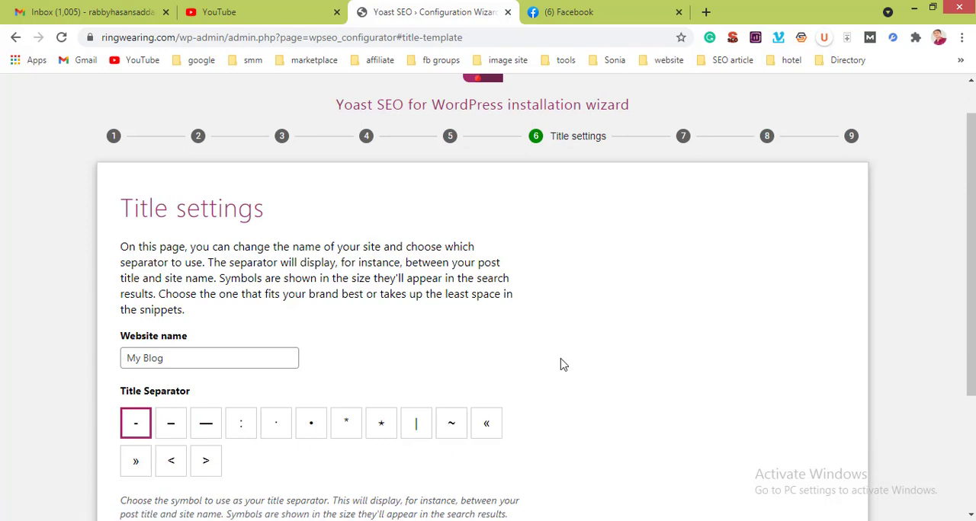
Step: Review the website name and the title separator choices on the title settings page
{"action": "scroll", "coordinate": [559, 343], "scroll_direction": "down", "scroll_amount": 3}
{"action": "scroll", "coordinate": [559, 344], "scroll_direction": "up", "scroll_amount": 2}
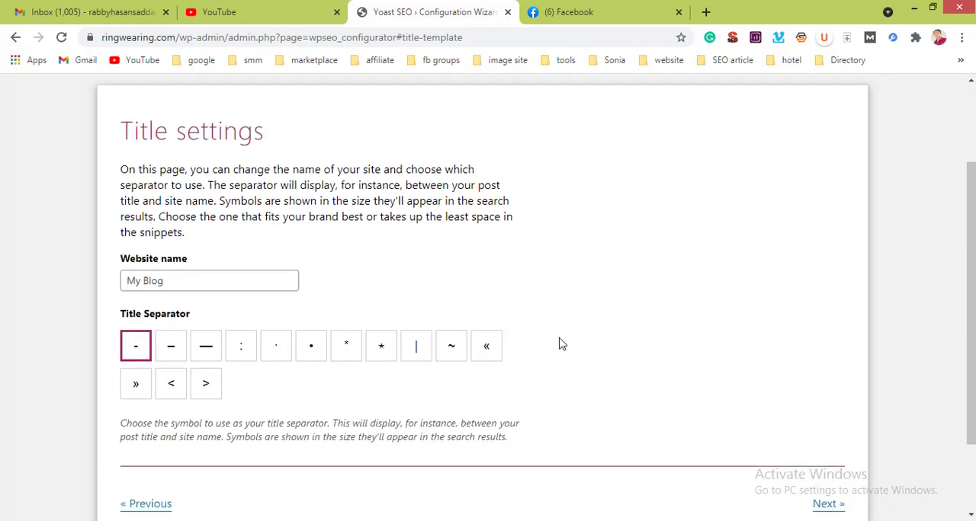
{"action": "left_click", "coordinate": [226, 314]}
{"action": "key", "text": "ctrl+shift+Left"}
{"action": "key", "text": "ctrl+shift+Left"}
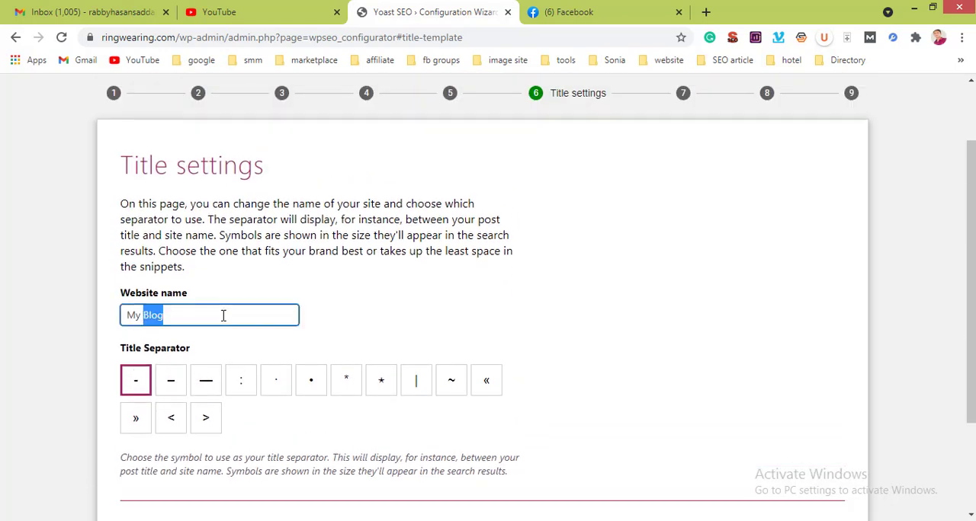
{"action": "left_click", "coordinate": [318, 318]}
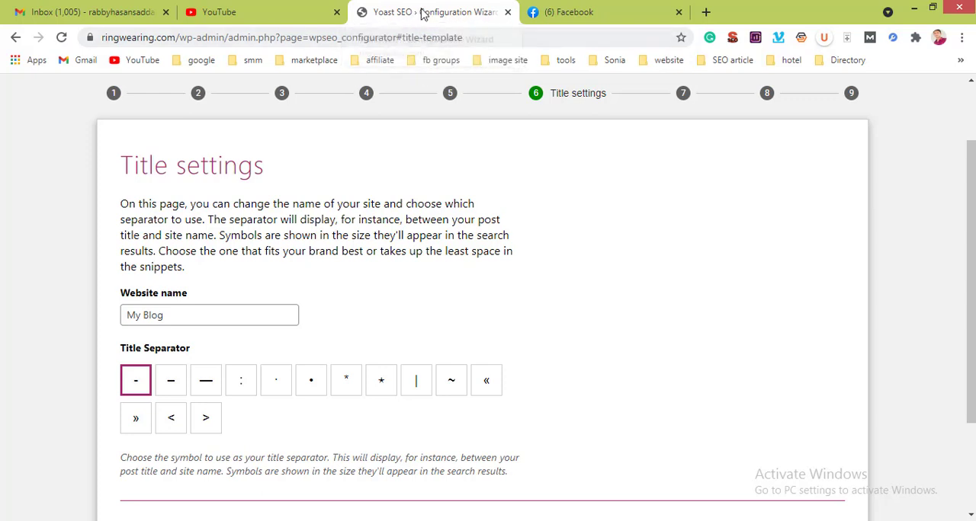
Step: Search Google for "best laptop in bangladesh" in a new tab, close the Facebook tab, and examine the separators in the result titles
{"action": "left_click", "coordinate": [707, 13]}
{"action": "type", "text": "n"}
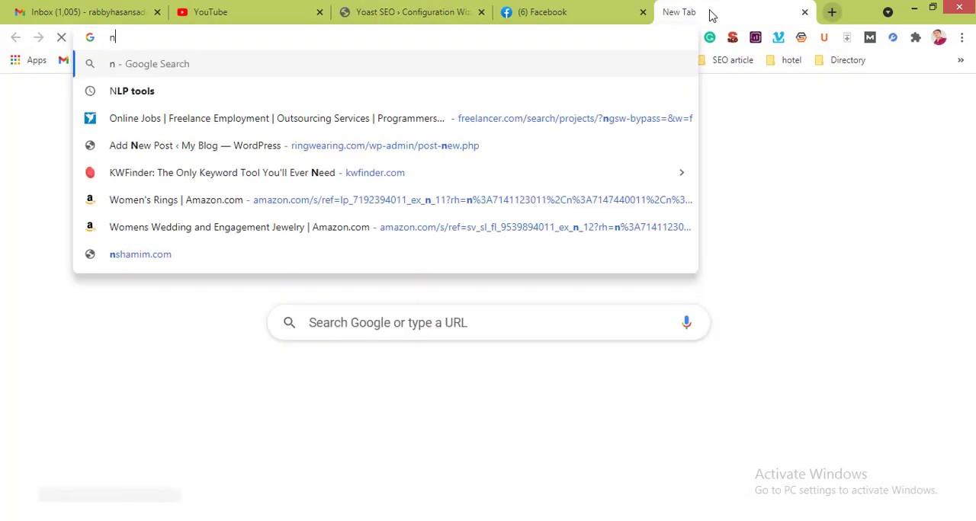
{"action": "key", "text": "BackSpace"}
{"action": "type", "text": "best"}
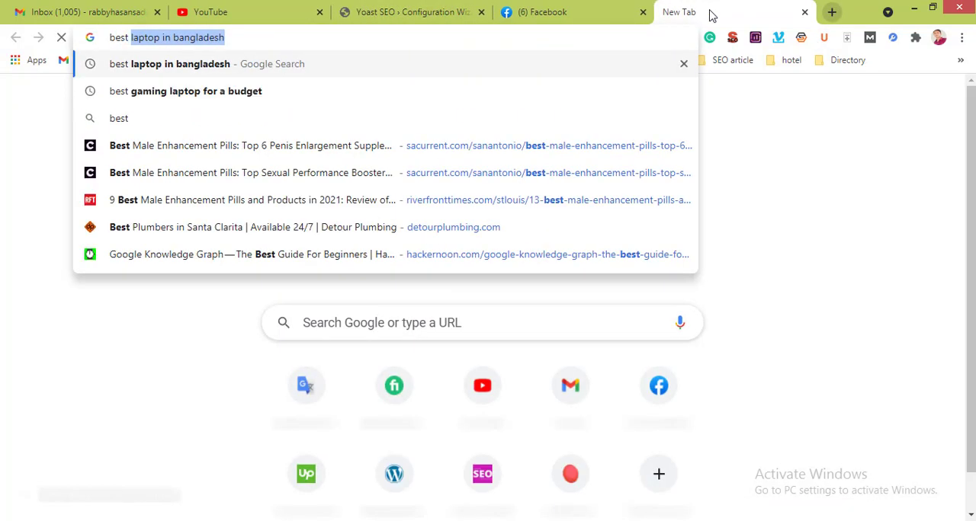
{"action": "key", "text": "Return"}
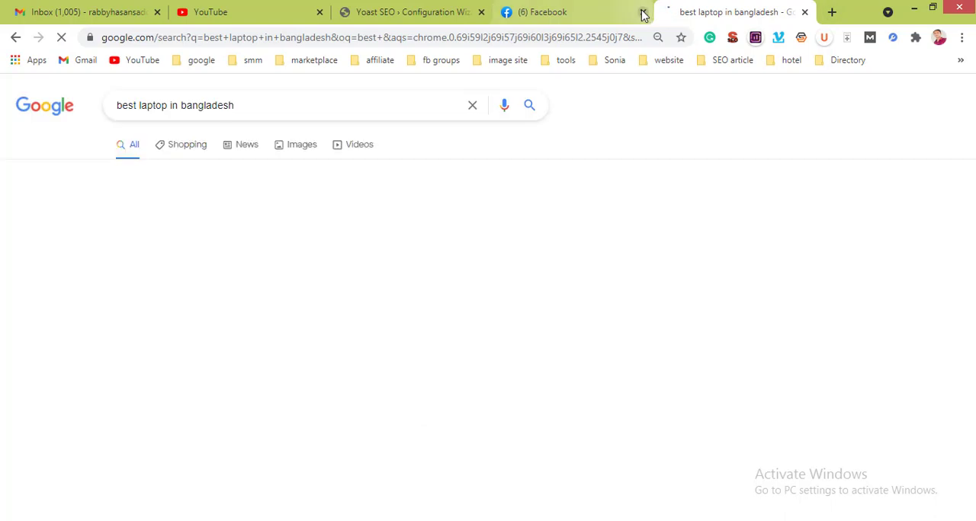
{"action": "left_click", "coordinate": [642, 13]}
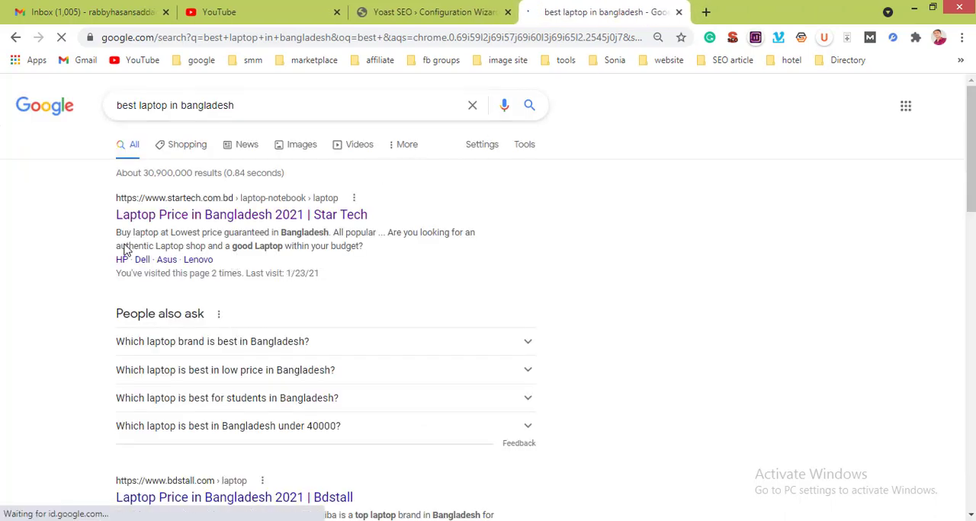
{"action": "scroll", "coordinate": [273, 272], "scroll_direction": "down", "scroll_amount": 1}
{"action": "scroll", "coordinate": [273, 269], "scroll_direction": "down", "scroll_amount": 3}
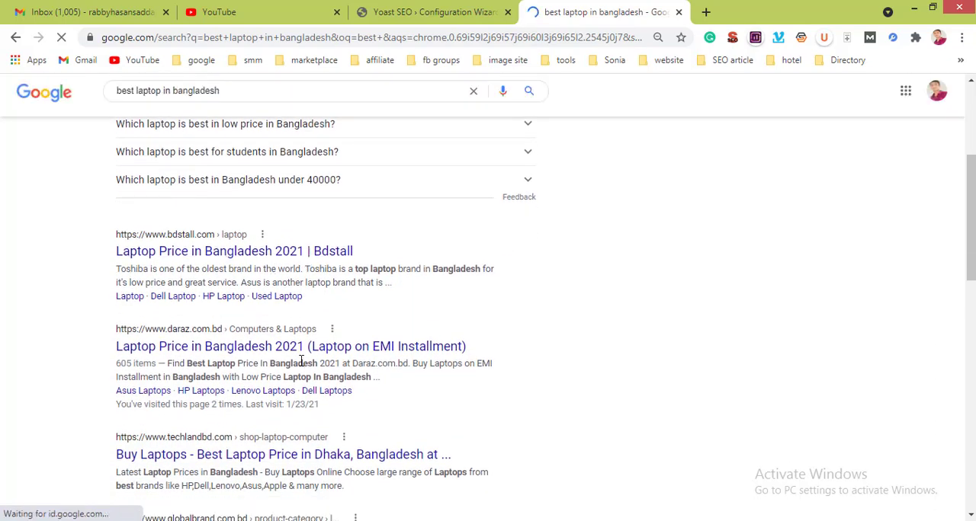
{"action": "scroll", "coordinate": [301, 358], "scroll_direction": "down", "scroll_amount": 3}
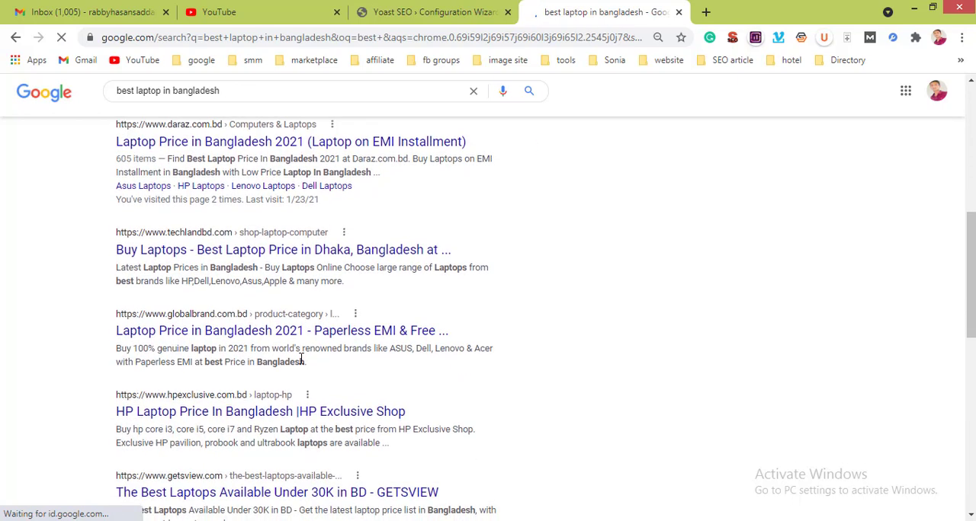
{"action": "scroll", "coordinate": [298, 306], "scroll_direction": "down", "scroll_amount": 1}
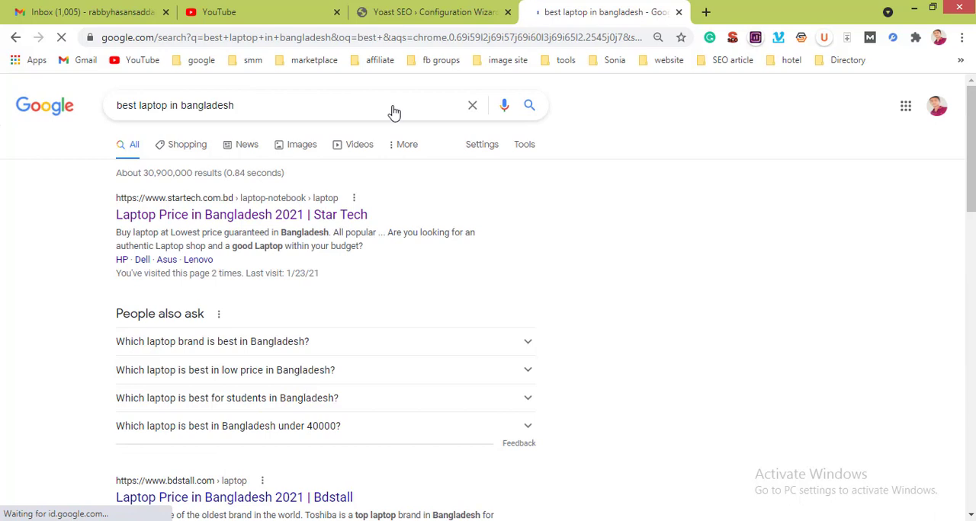
Step: Return to the configuration wizard, keep the website name "My Blog" and the hyphen title separator, and continue to the usage tracking page
{"action": "left_click", "coordinate": [404, 14]}
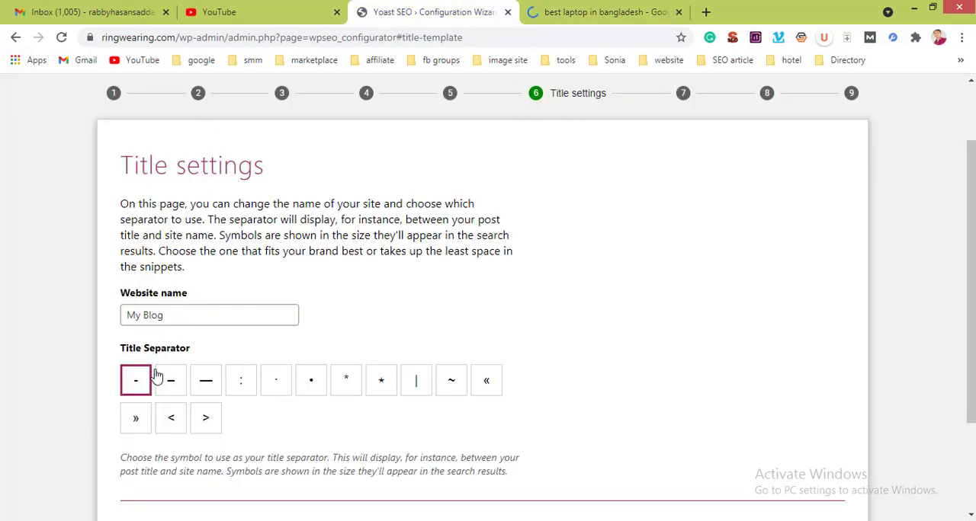
{"action": "scroll", "coordinate": [261, 408], "scroll_direction": "down", "scroll_amount": 2}
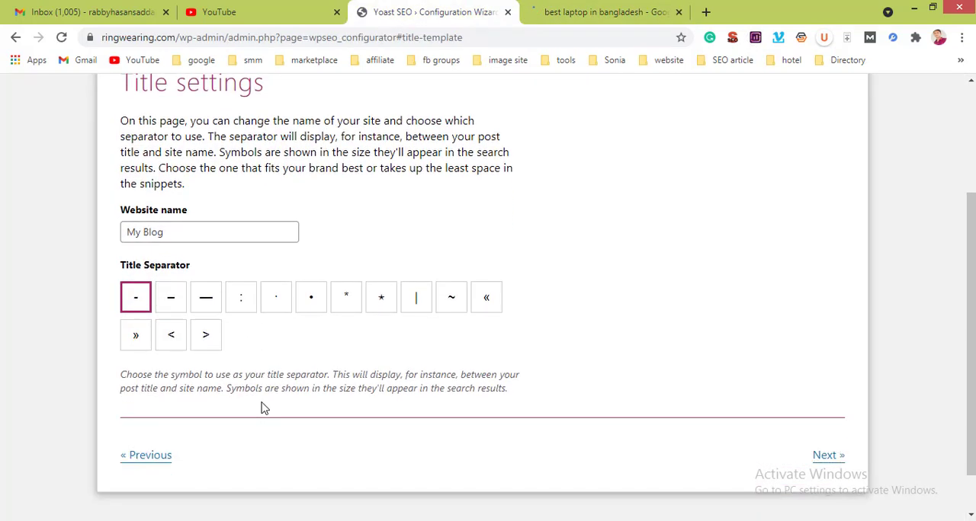
{"action": "left_click", "coordinate": [818, 405]}
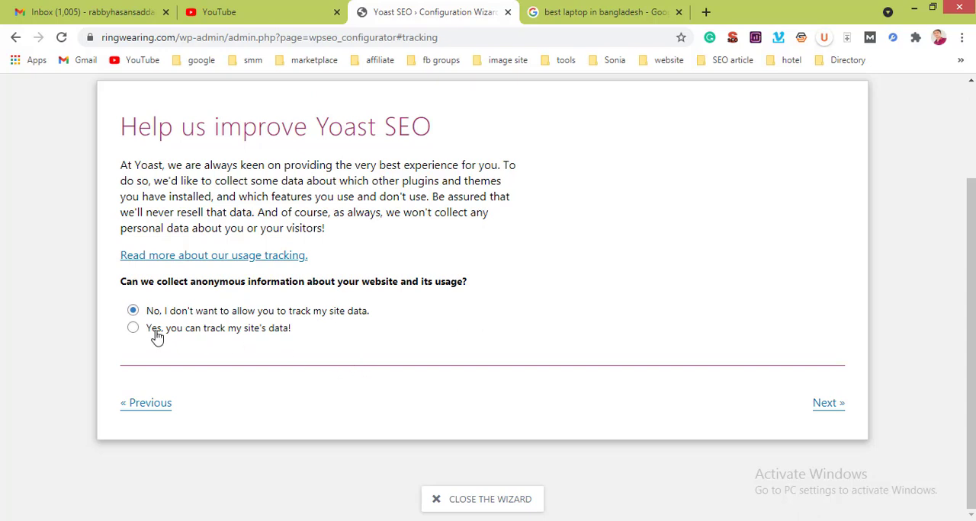
Step: Keep site data tracking declined and continue to the newsletter page
{"action": "scroll", "coordinate": [338, 348], "scroll_direction": "up", "scroll_amount": 1}
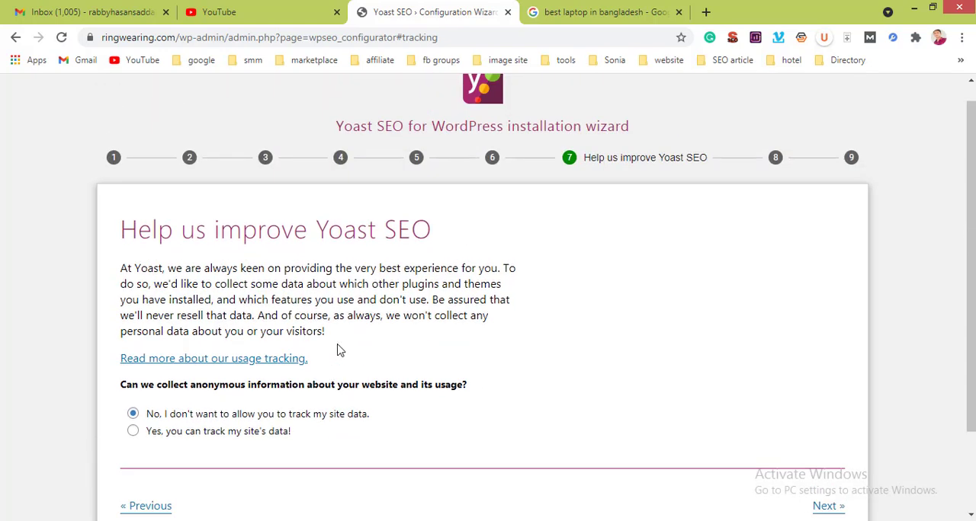
{"action": "scroll", "coordinate": [340, 350], "scroll_direction": "down", "scroll_amount": 1}
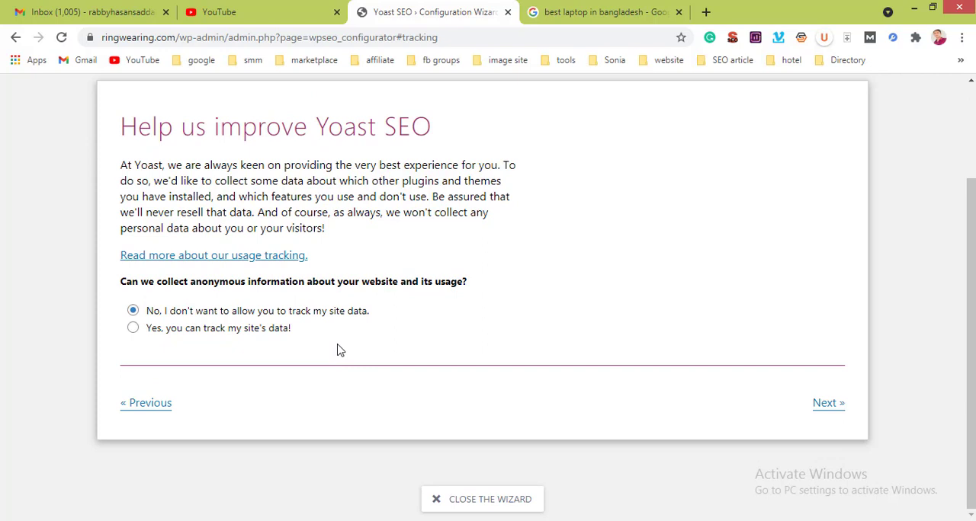
{"action": "left_click", "coordinate": [825, 409]}
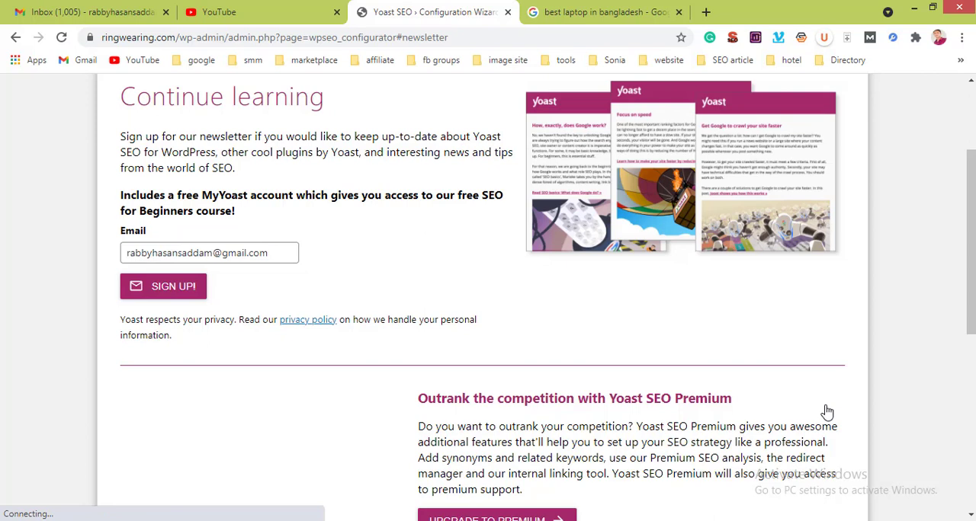
Step: Review the newsletter sign-up, Yoast SEO Premium and keyword research training offers on the Continue learning page
{"action": "left_click", "coordinate": [222, 252]}
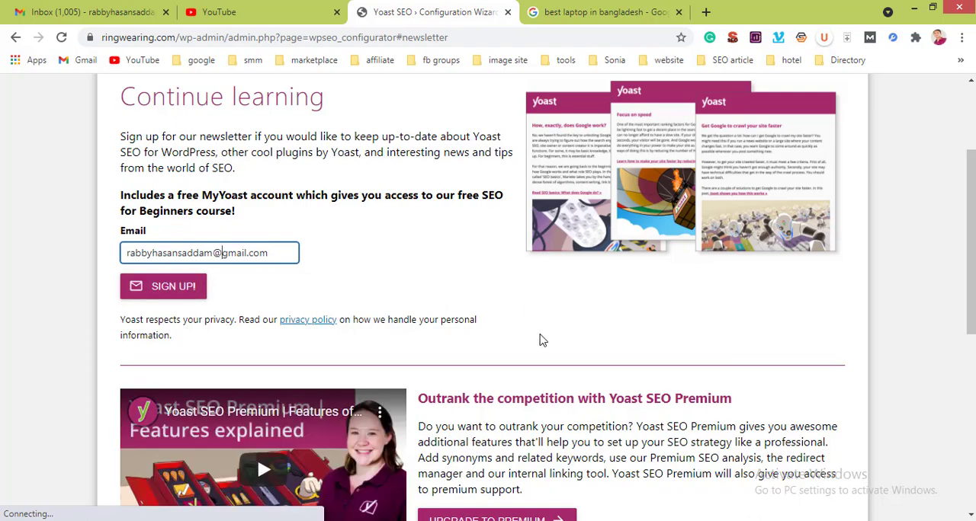
{"action": "scroll", "coordinate": [542, 341], "scroll_direction": "down", "scroll_amount": 5}
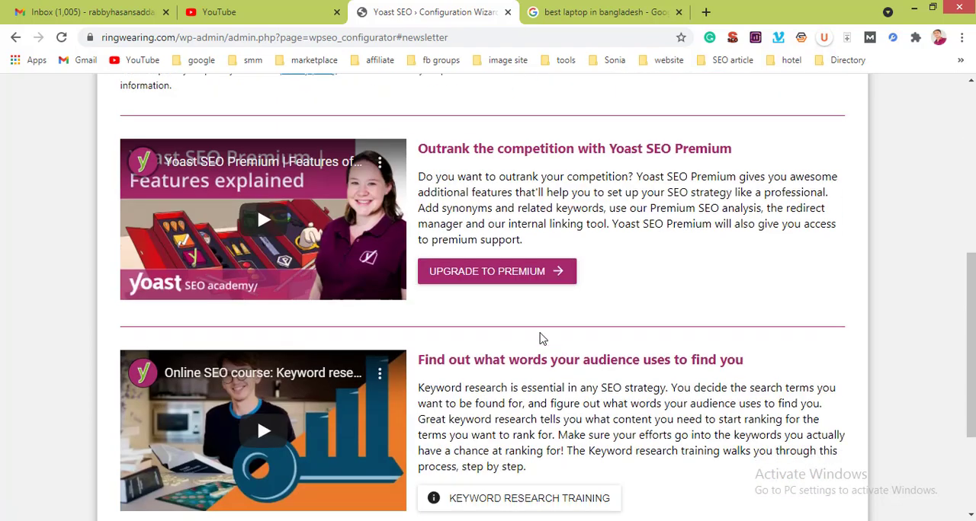
{"action": "scroll", "coordinate": [542, 333], "scroll_direction": "down", "scroll_amount": 1}
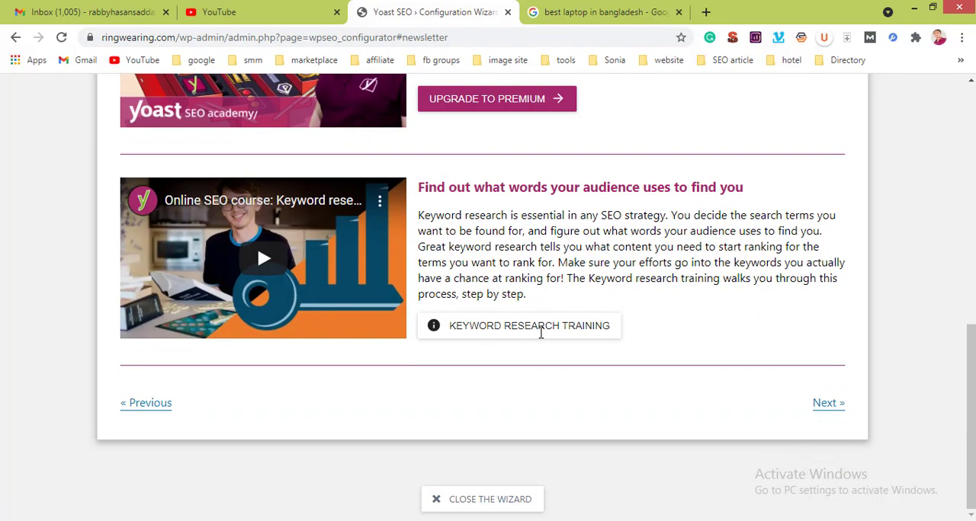
{"action": "scroll", "coordinate": [541, 339], "scroll_direction": "up", "scroll_amount": 6}
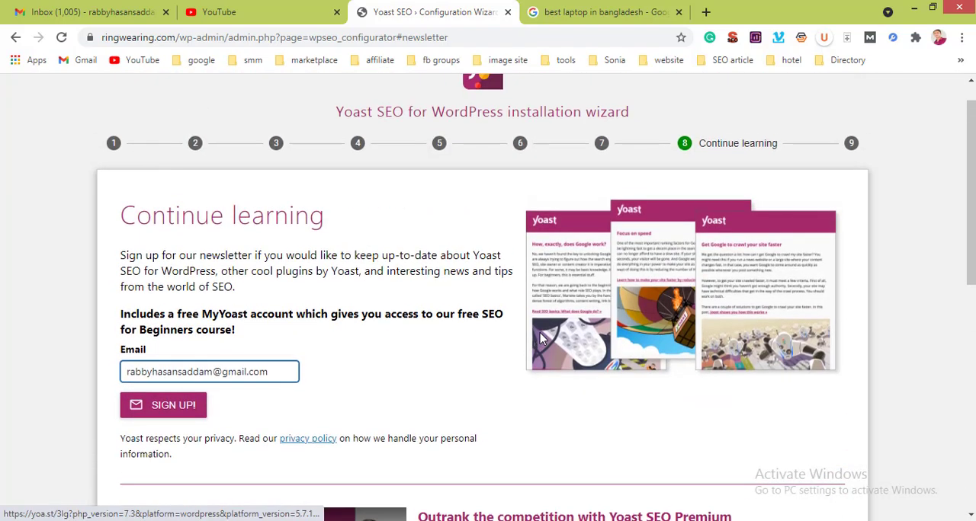
{"action": "scroll", "coordinate": [543, 338], "scroll_direction": "down", "scroll_amount": 2}
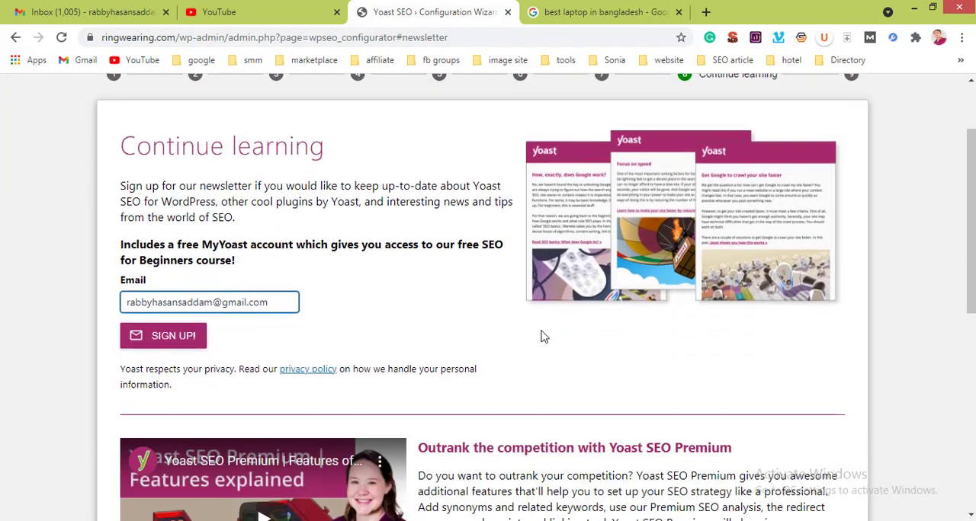
{"action": "scroll", "coordinate": [541, 335], "scroll_direction": "down", "scroll_amount": 3}
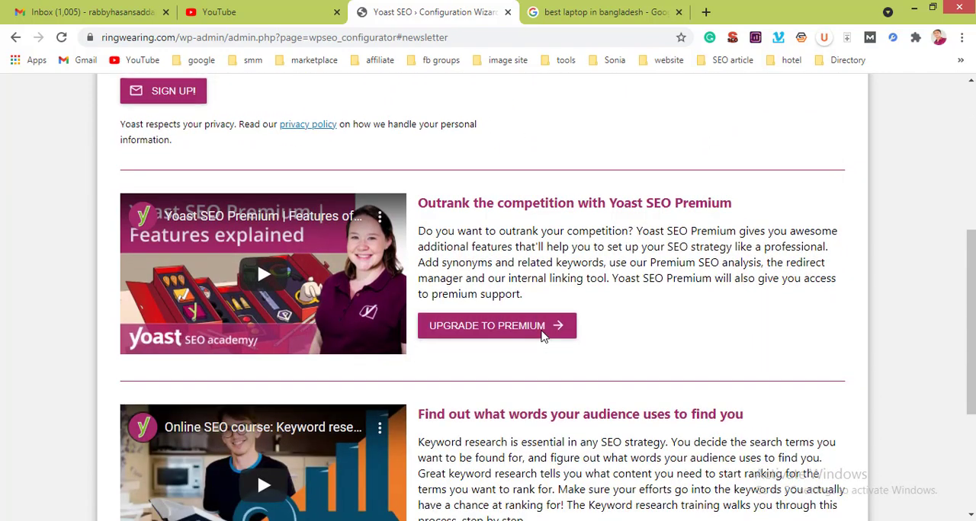
{"action": "scroll", "coordinate": [632, 401], "scroll_direction": "down", "scroll_amount": 1}
{"action": "scroll", "coordinate": [633, 401], "scroll_direction": "down", "scroll_amount": 3}
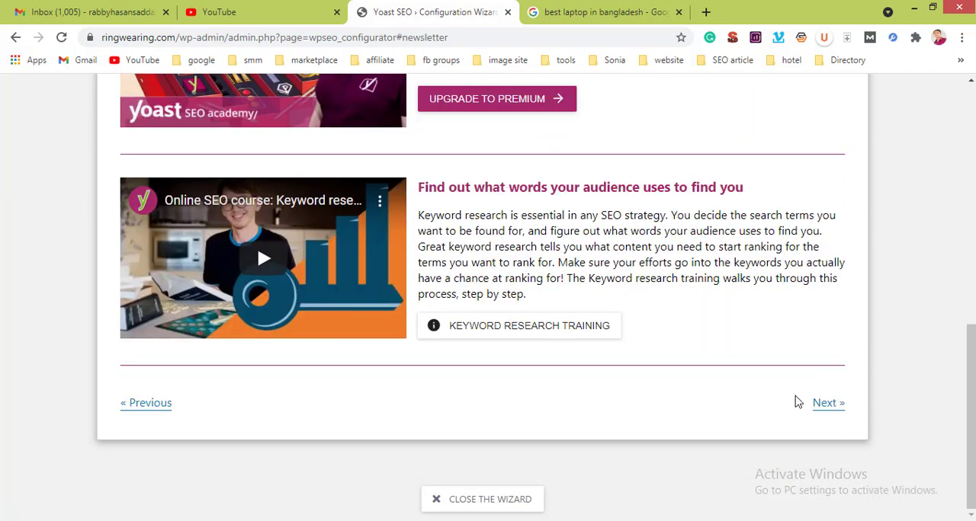
Step: Skip the newsletter sign-up, continue to the final wizard page, and close the wizard to return to the Yoast SEO general settings
{"action": "left_click", "coordinate": [817, 408]}
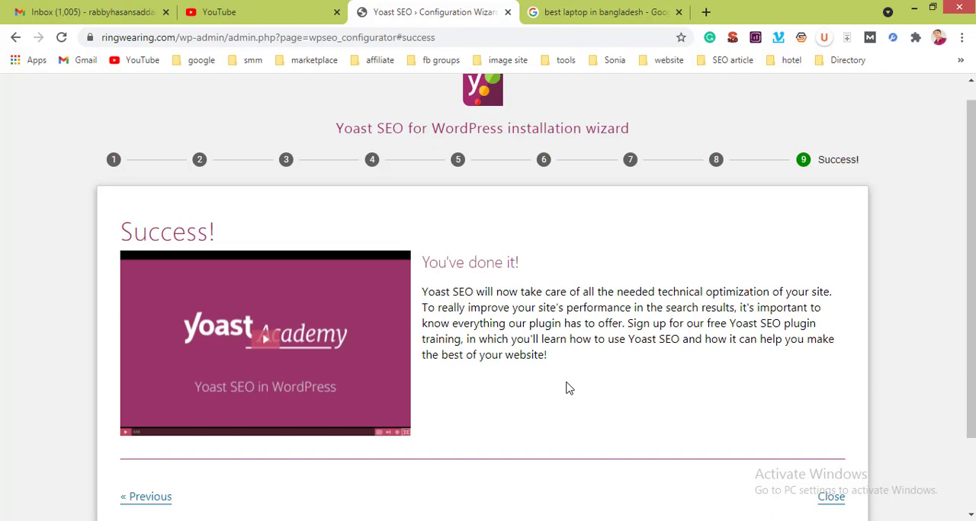
{"action": "scroll", "coordinate": [568, 388], "scroll_direction": "down", "scroll_amount": 2}
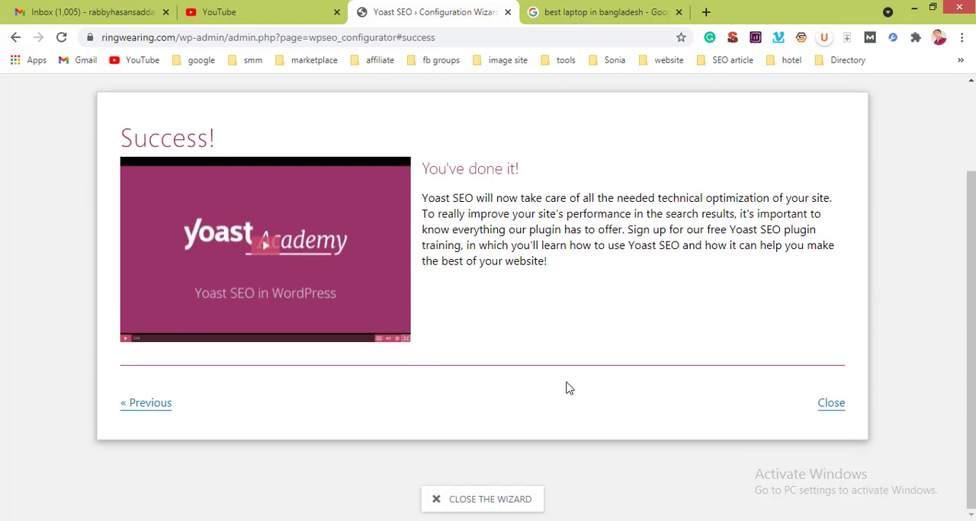
{"action": "left_click", "coordinate": [830, 409]}
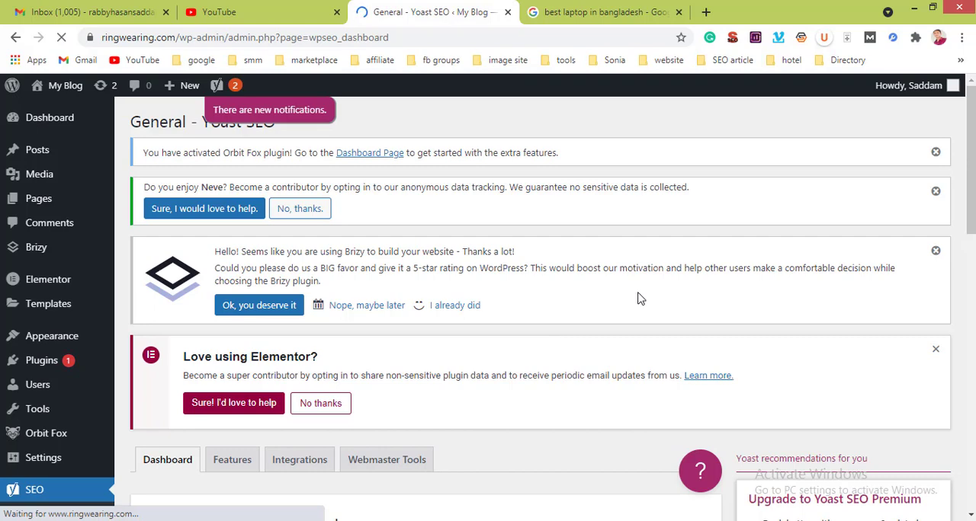
{"action": "scroll", "coordinate": [640, 299], "scroll_direction": "down", "scroll_amount": 5}
{"action": "scroll", "coordinate": [640, 299], "scroll_direction": "up", "scroll_amount": 2}
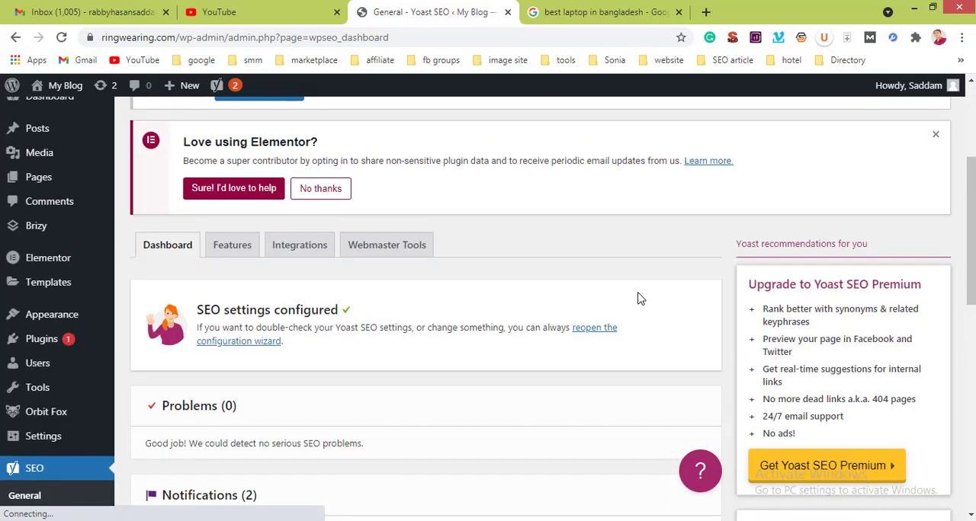
Step: Go through the Yoast SEO feature settings, switch Enhanced Slack sharing off and back on, and save the changes
{"action": "left_click", "coordinate": [223, 248]}
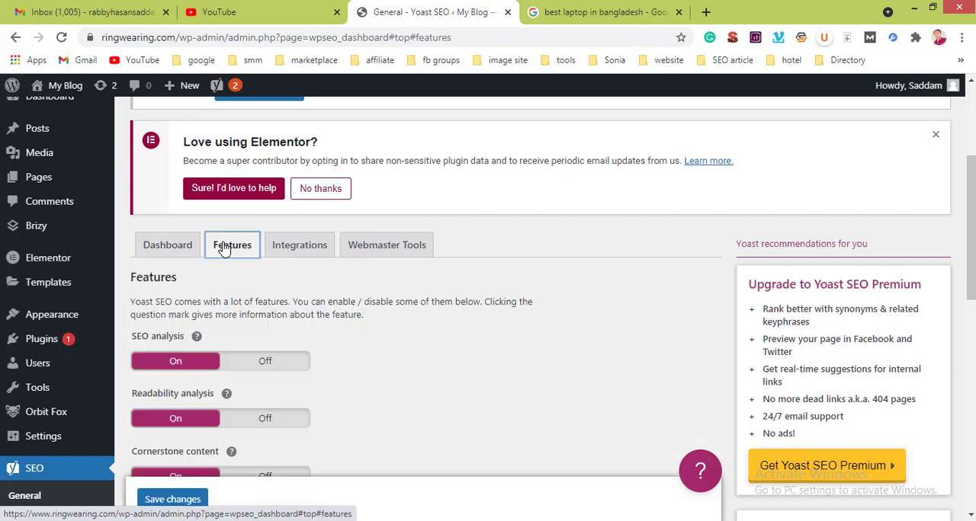
{"action": "scroll", "coordinate": [316, 339], "scroll_direction": "down", "scroll_amount": 2}
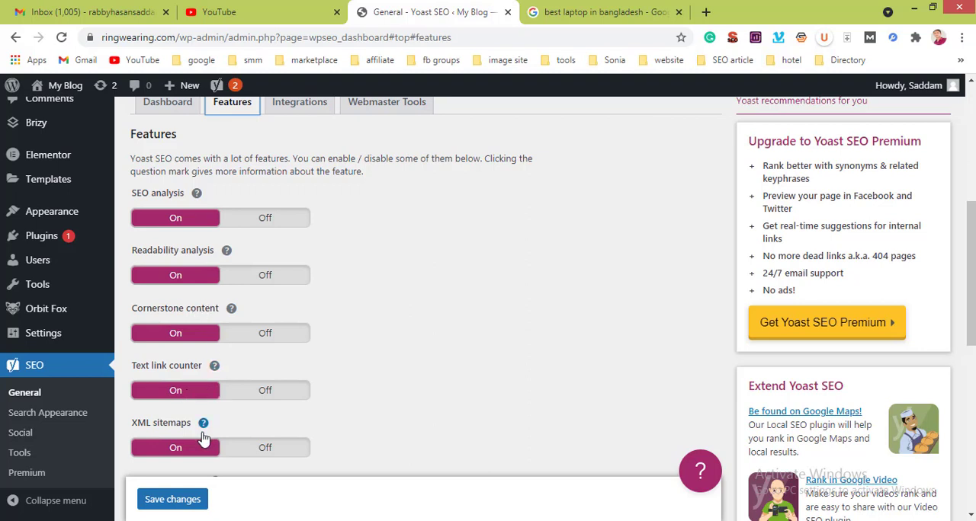
{"action": "scroll", "coordinate": [203, 437], "scroll_direction": "down", "scroll_amount": 2}
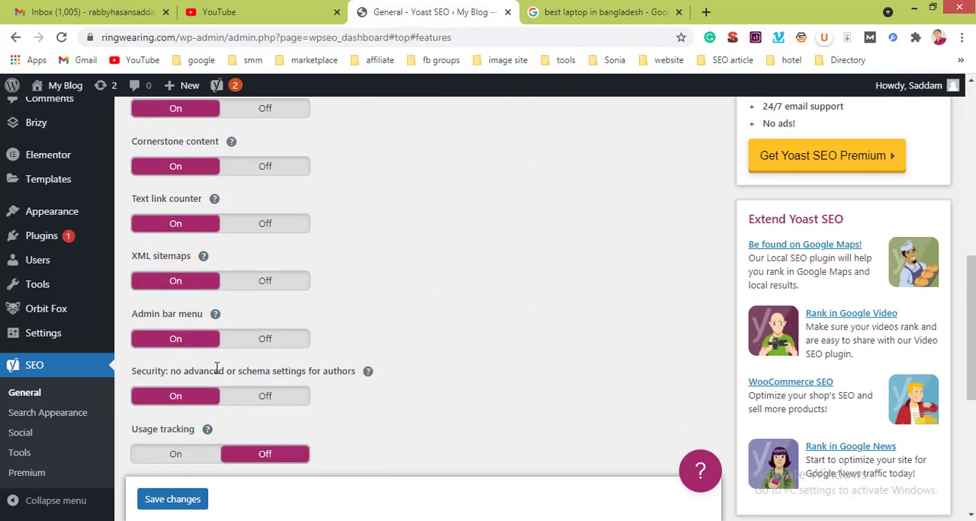
{"action": "scroll", "coordinate": [216, 369], "scroll_direction": "down", "scroll_amount": 4}
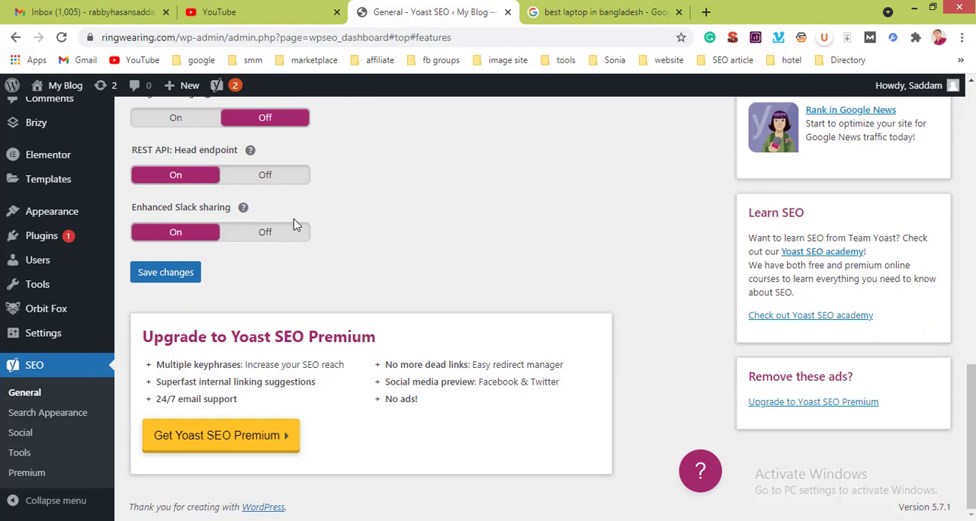
{"action": "scroll", "coordinate": [296, 225], "scroll_direction": "up", "scroll_amount": 3}
{"action": "scroll", "coordinate": [279, 241], "scroll_direction": "down", "scroll_amount": 1}
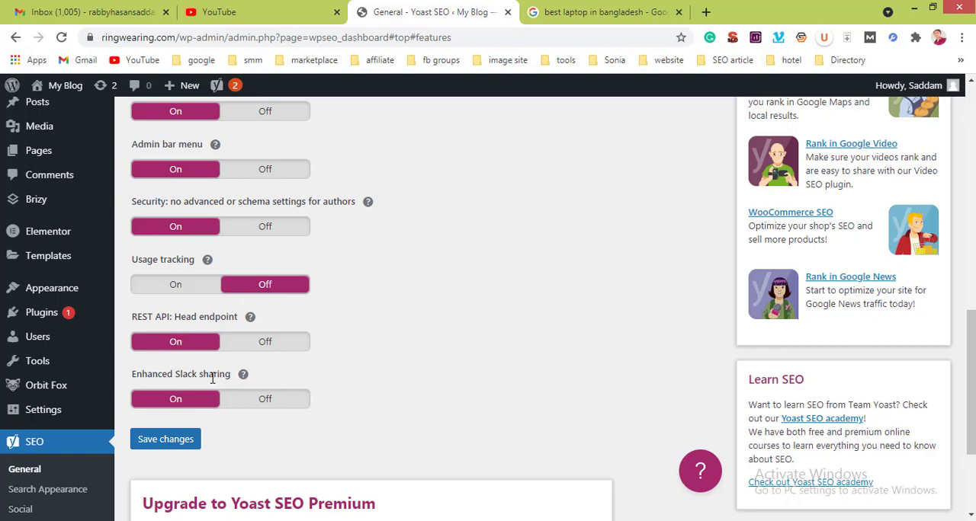
{"action": "left_click", "coordinate": [267, 408]}
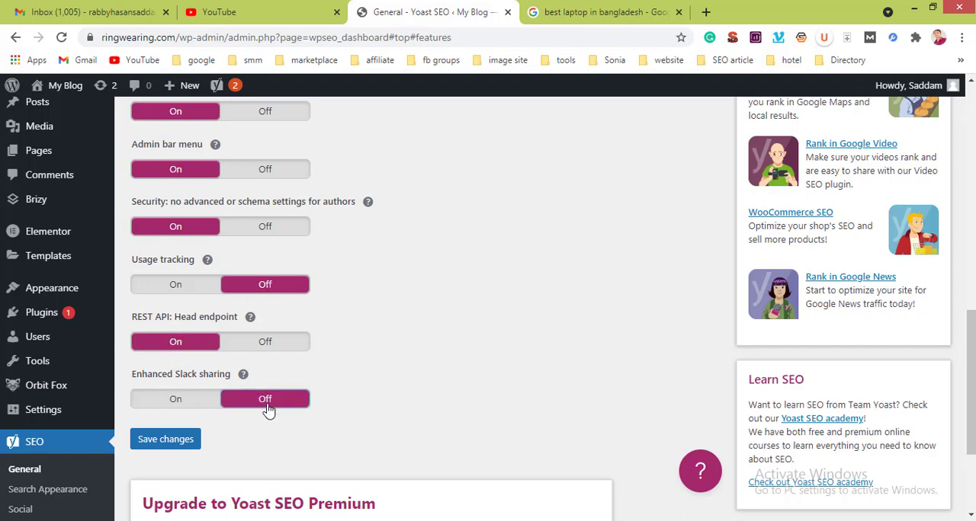
{"action": "left_click", "coordinate": [191, 411]}
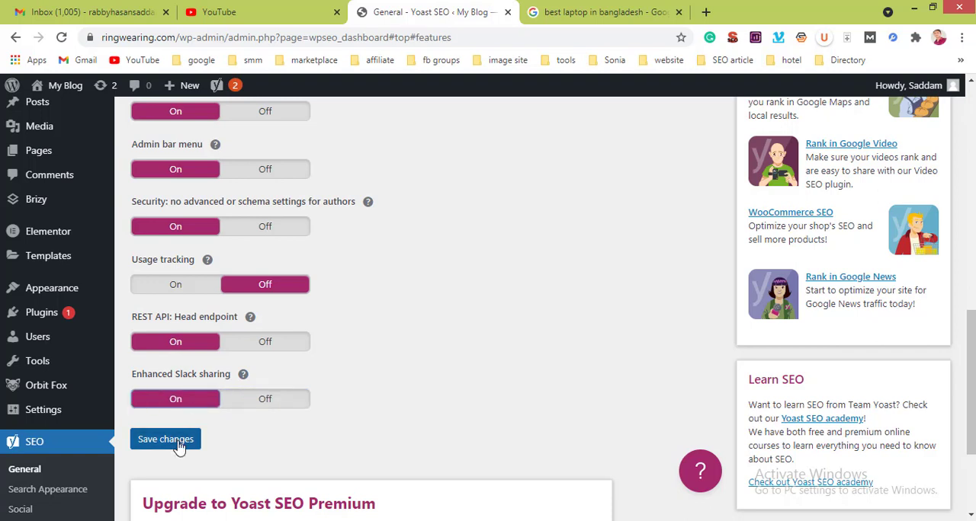
{"action": "left_click", "coordinate": [178, 446]}
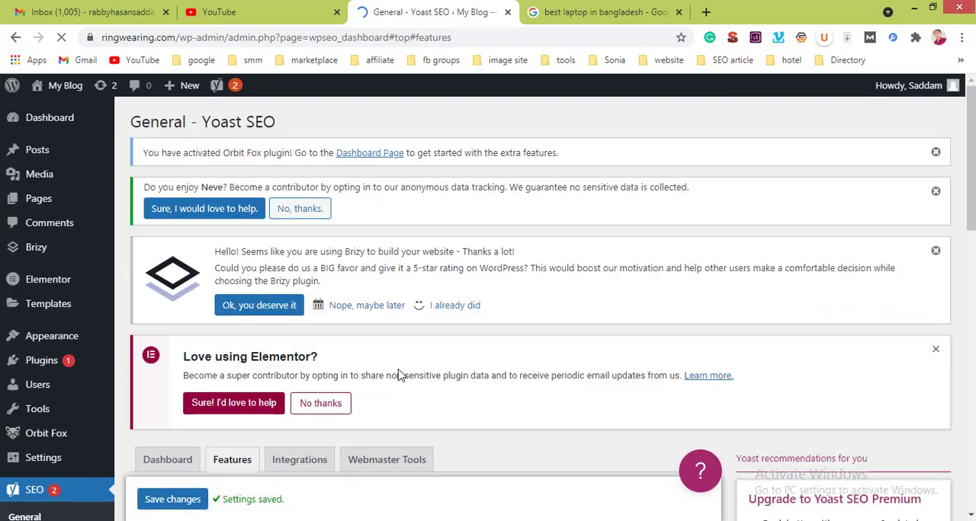
Step: Open the Integrations settings and switch the SEMrush integration off and back on
{"action": "scroll", "coordinate": [399, 370], "scroll_direction": "down", "scroll_amount": 6}
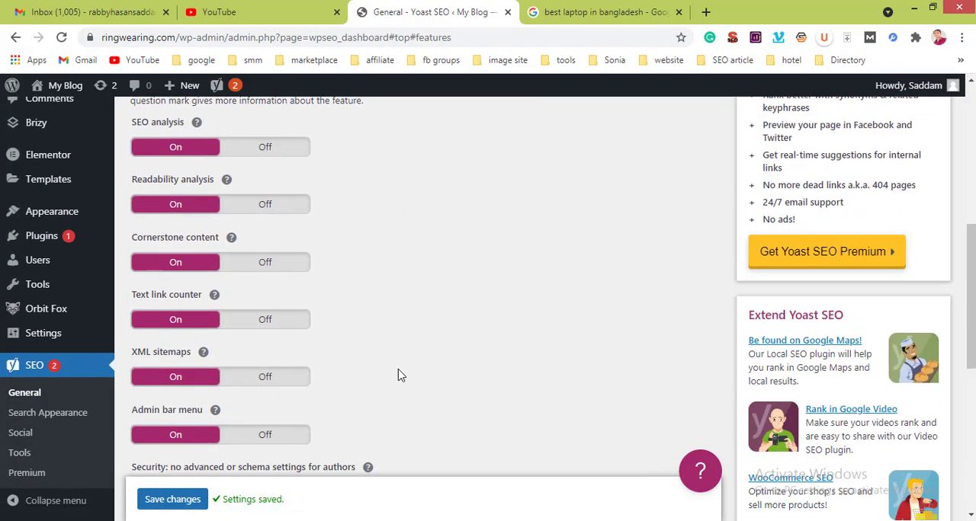
{"action": "scroll", "coordinate": [398, 370], "scroll_direction": "up", "scroll_amount": 4}
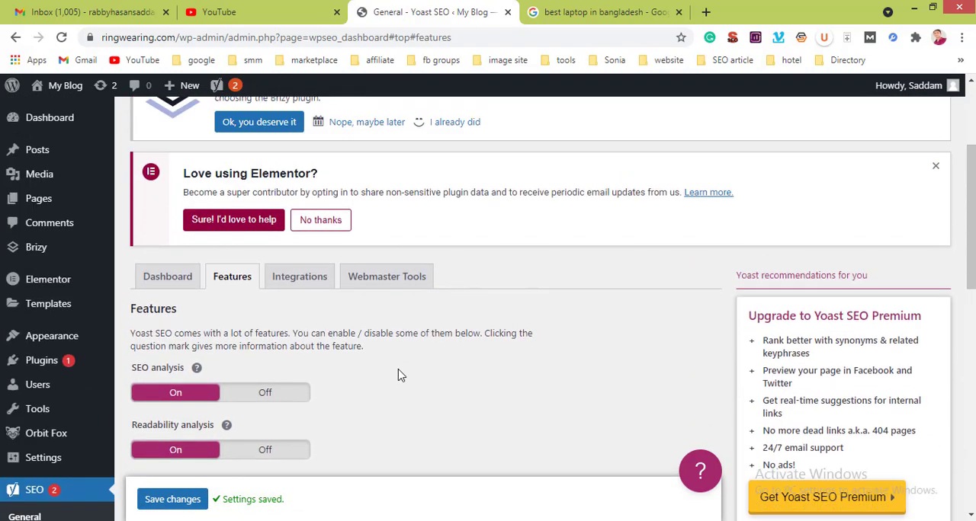
{"action": "left_click", "coordinate": [292, 282]}
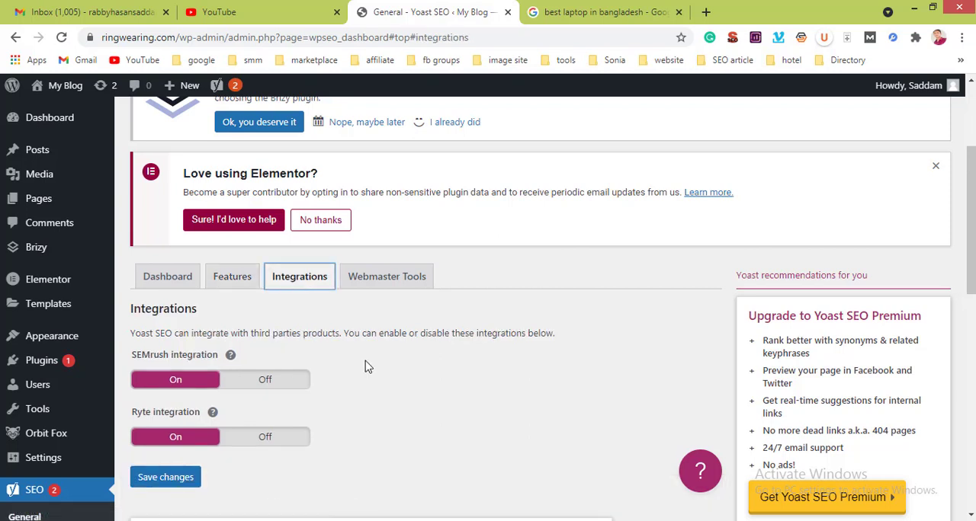
{"action": "scroll", "coordinate": [364, 367], "scroll_direction": "down", "scroll_amount": 1}
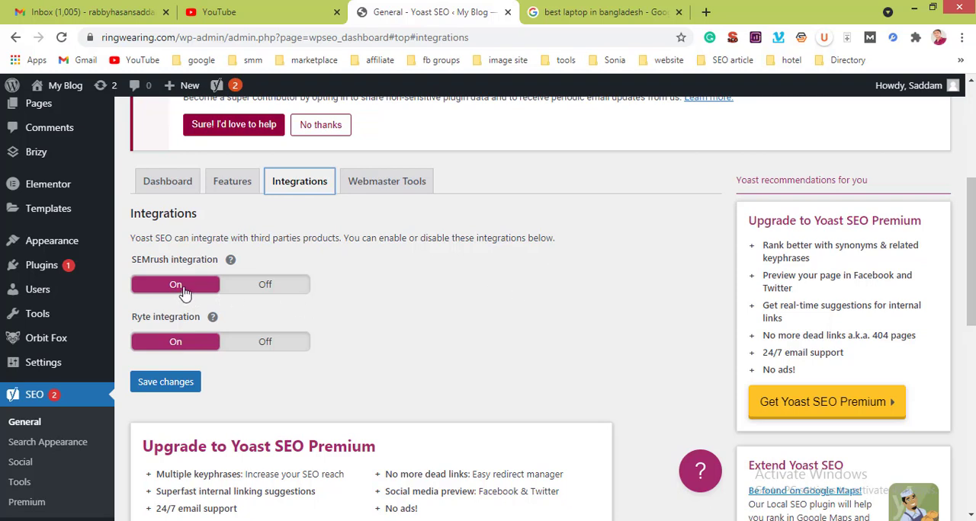
{"action": "left_click", "coordinate": [260, 290]}
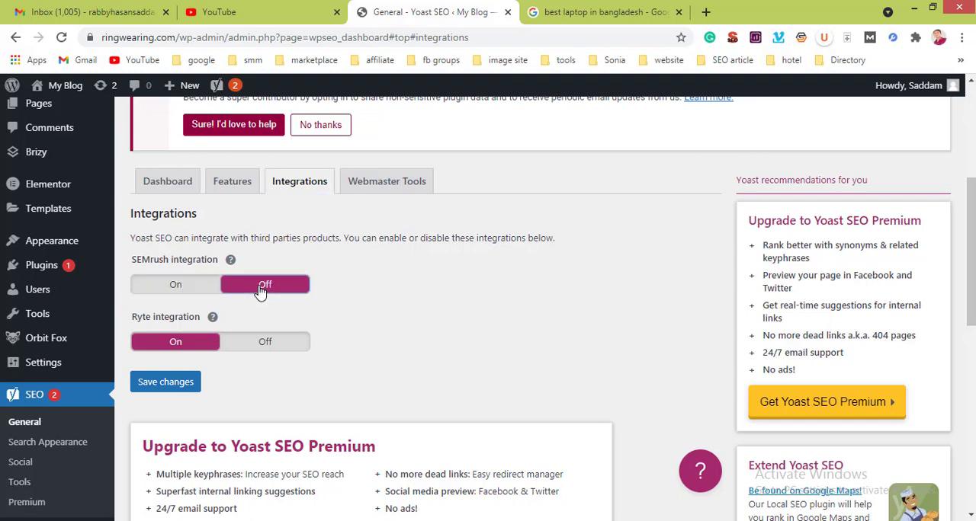
{"action": "left_click", "coordinate": [189, 288]}
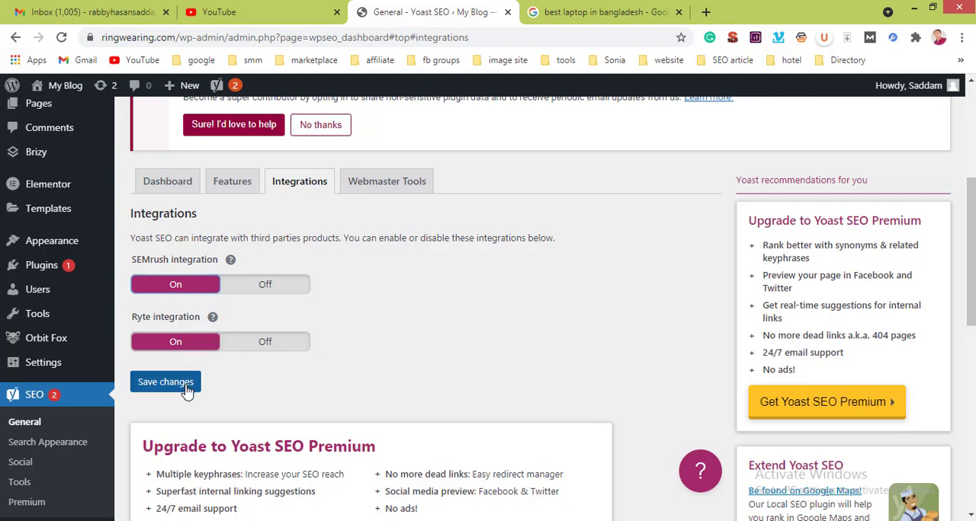
{"action": "scroll", "coordinate": [382, 358], "scroll_direction": "up", "scroll_amount": 1}
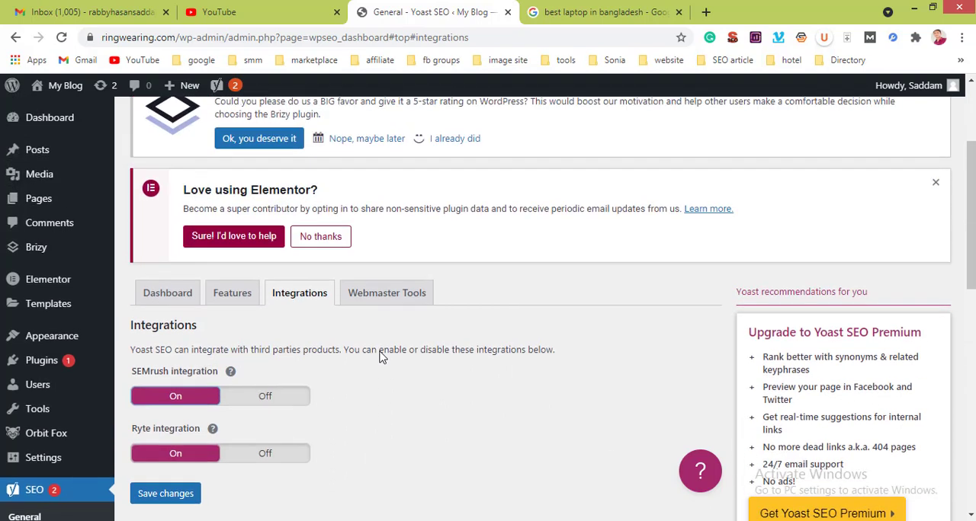
Step: Open the Webmaster Tools settings and review the Baidu, Bing, Google and Yandex verification code fields
{"action": "left_click", "coordinate": [387, 294]}
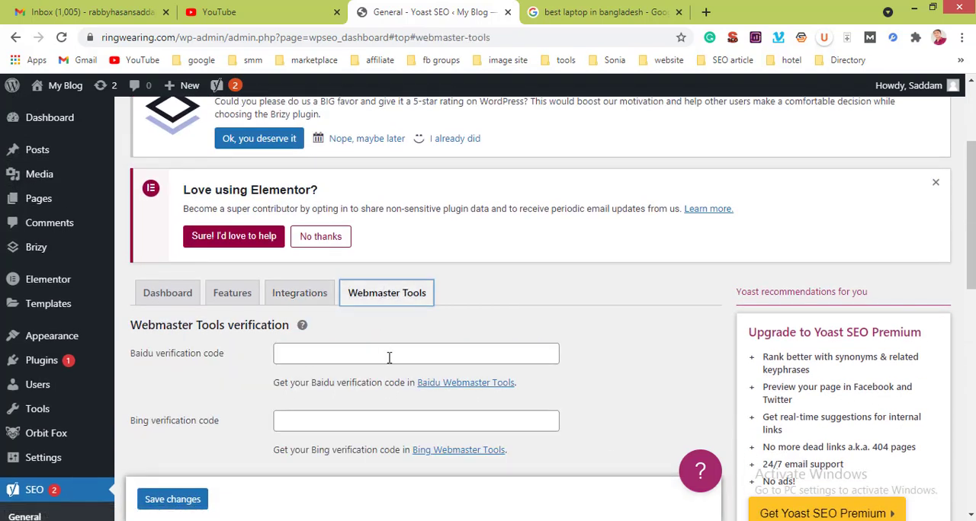
{"action": "scroll", "coordinate": [388, 358], "scroll_direction": "down", "scroll_amount": 1}
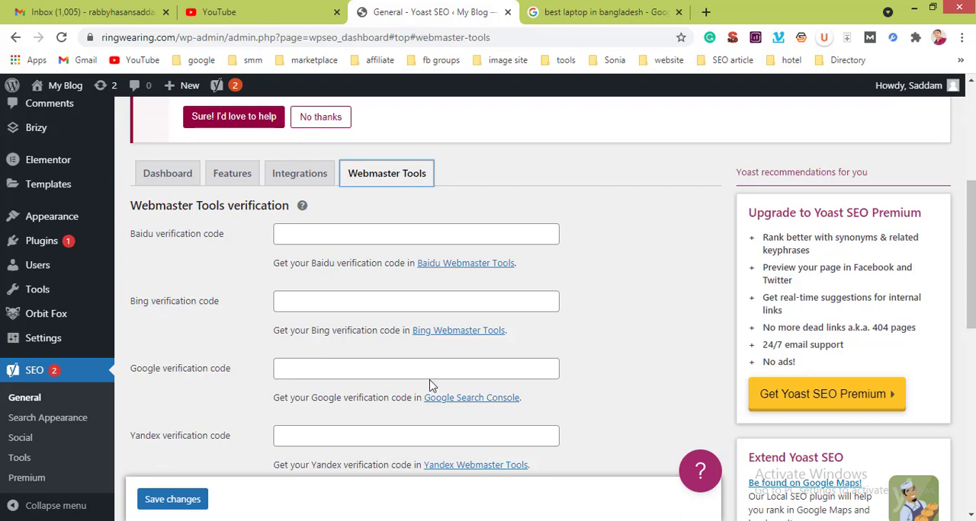
{"action": "scroll", "coordinate": [429, 385], "scroll_direction": "down", "scroll_amount": 4}
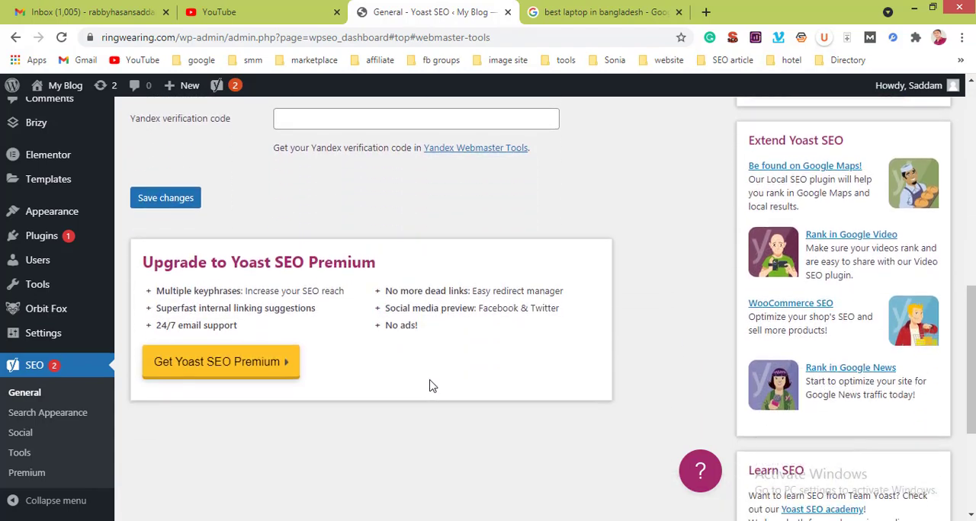
{"action": "scroll", "coordinate": [430, 386], "scroll_direction": "up", "scroll_amount": 7}
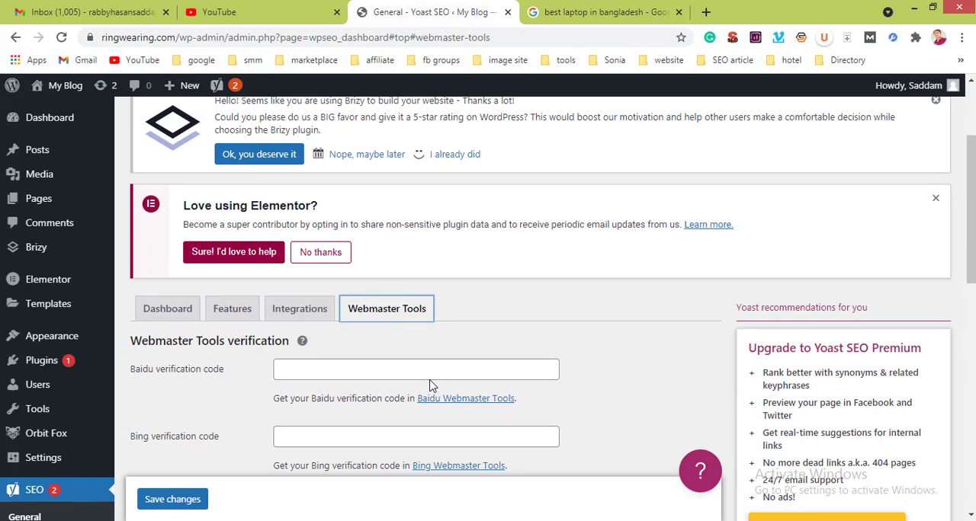
{"action": "scroll", "coordinate": [429, 386], "scroll_direction": "down", "scroll_amount": 3}
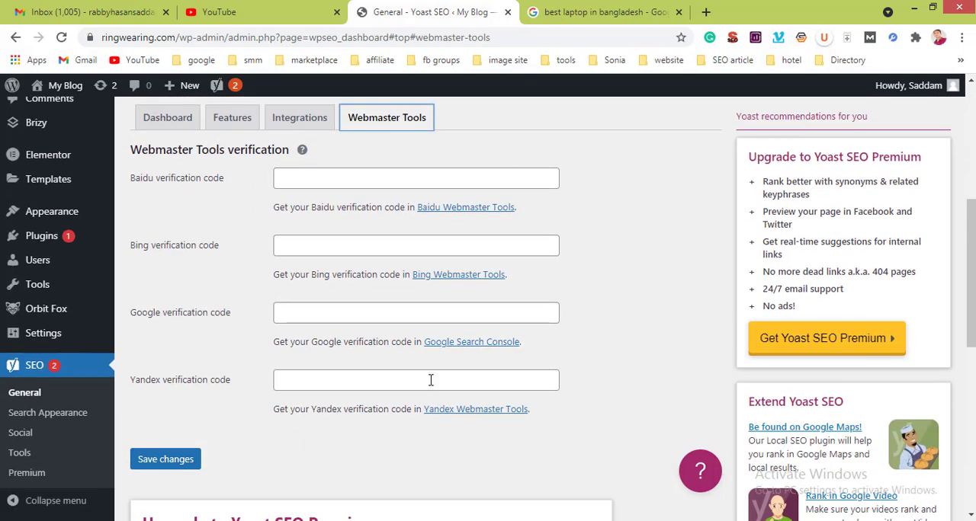
{"action": "scroll", "coordinate": [430, 381], "scroll_direction": "up", "scroll_amount": 3}
{"action": "scroll", "coordinate": [431, 379], "scroll_direction": "up", "scroll_amount": 2}
{"action": "scroll", "coordinate": [430, 381], "scroll_direction": "down", "scroll_amount": 8}
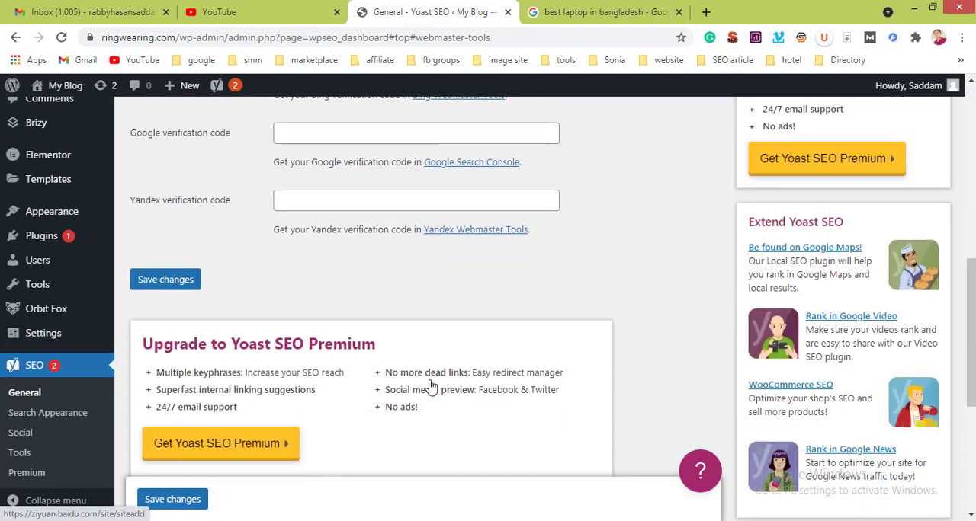
{"action": "scroll", "coordinate": [430, 386], "scroll_direction": "down", "scroll_amount": 2}
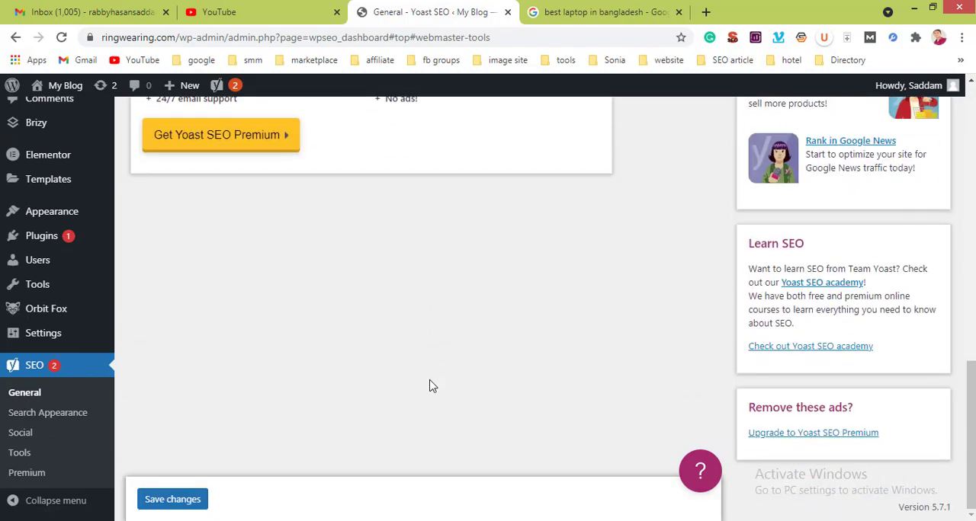
{"action": "scroll", "coordinate": [308, 314], "scroll_direction": "up", "scroll_amount": 5}
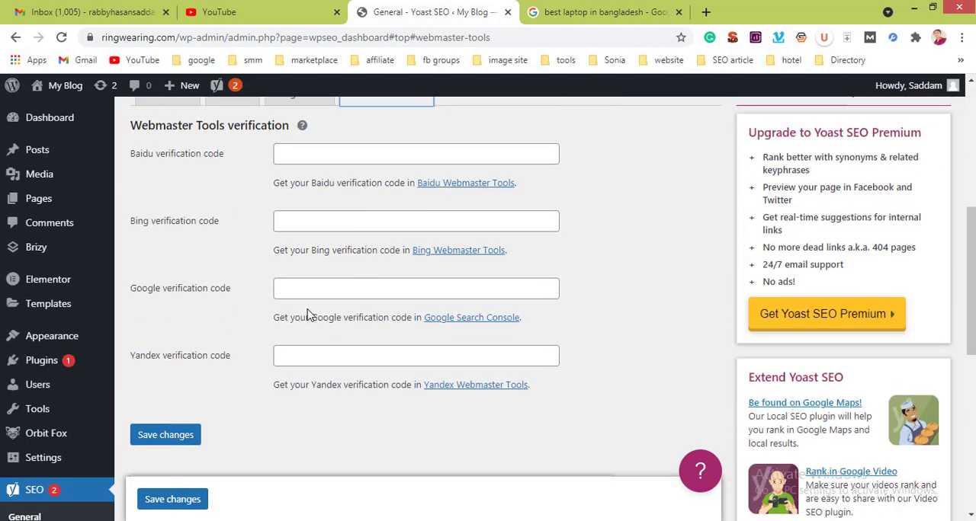
{"action": "scroll", "coordinate": [307, 313], "scroll_direction": "up", "scroll_amount": 3}
{"action": "scroll", "coordinate": [305, 305], "scroll_direction": "down", "scroll_amount": 1}
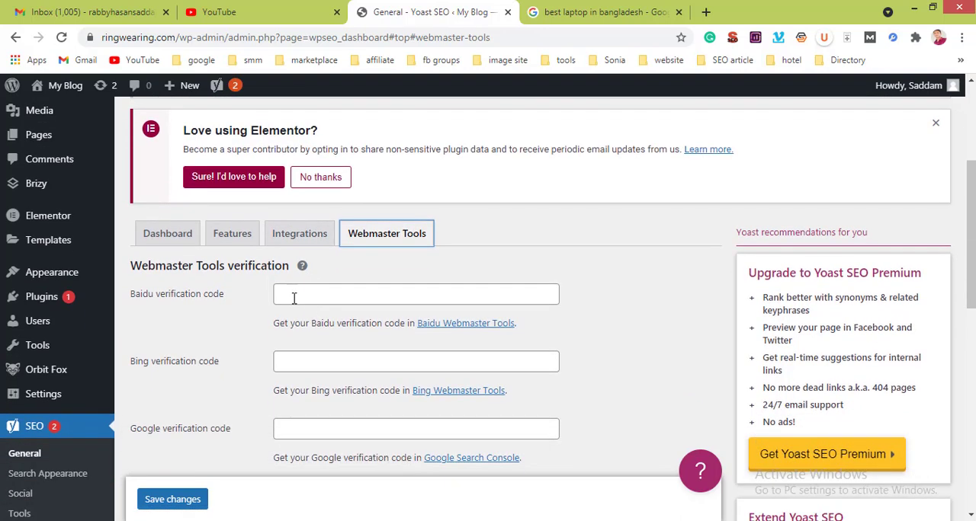
Step: Check the Bing and Baidu verification code fields and look through the rest of the Webmaster Tools page
{"action": "left_click", "coordinate": [313, 361]}
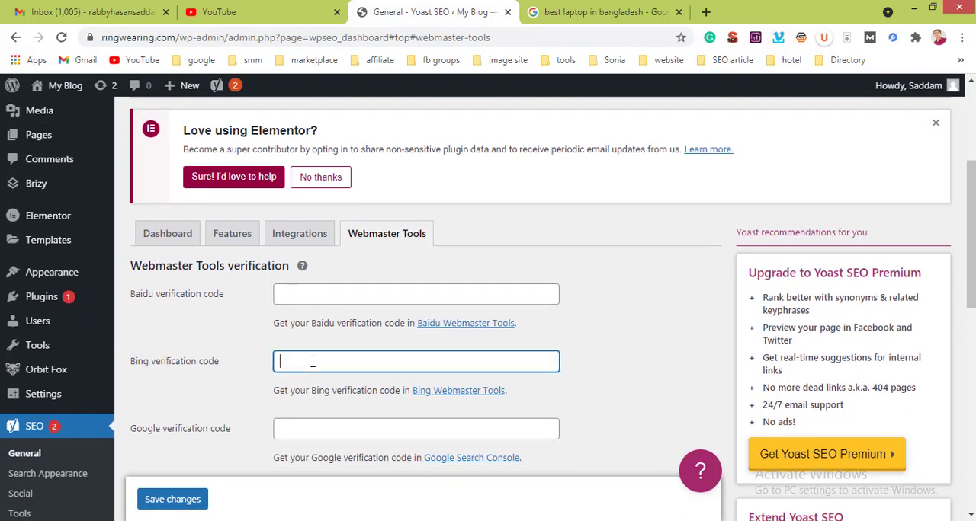
{"action": "left_click", "coordinate": [302, 295]}
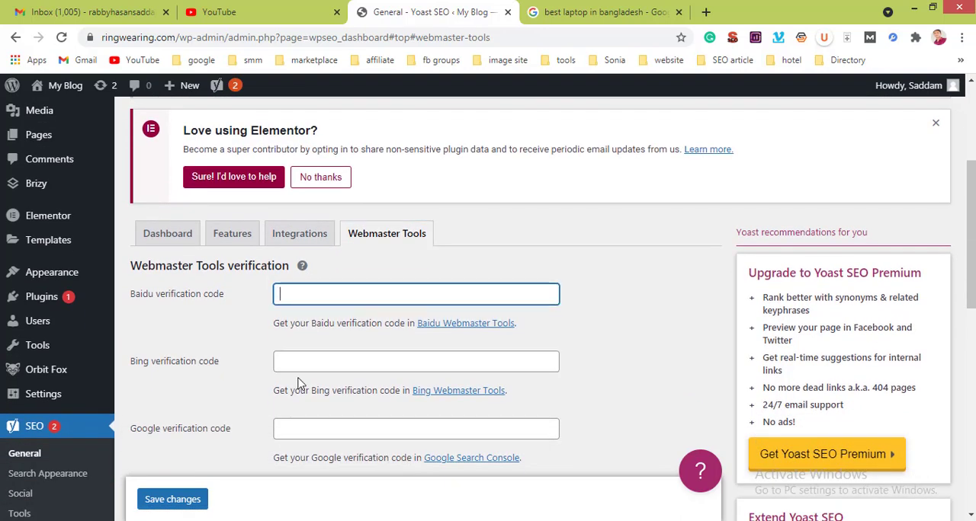
{"action": "scroll", "coordinate": [299, 383], "scroll_direction": "down", "scroll_amount": 3}
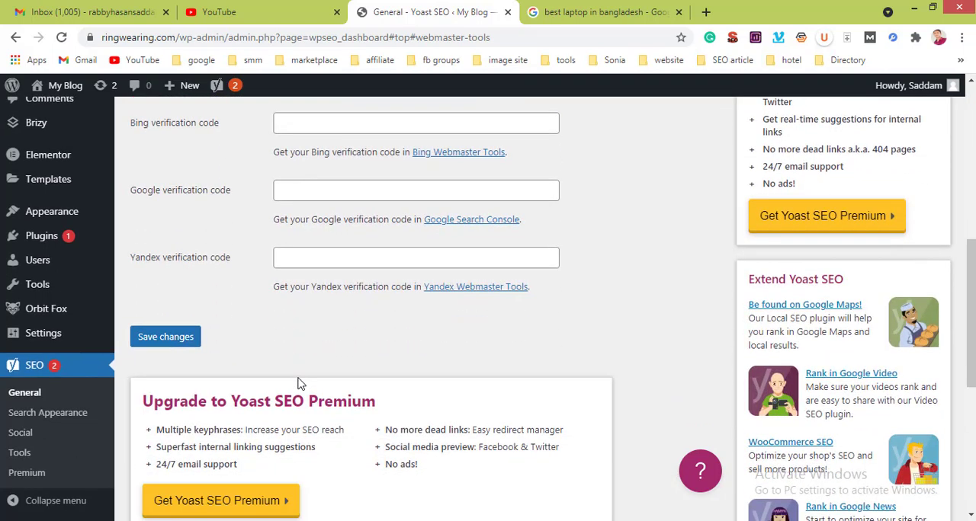
{"action": "scroll", "coordinate": [298, 381], "scroll_direction": "down", "scroll_amount": 2}
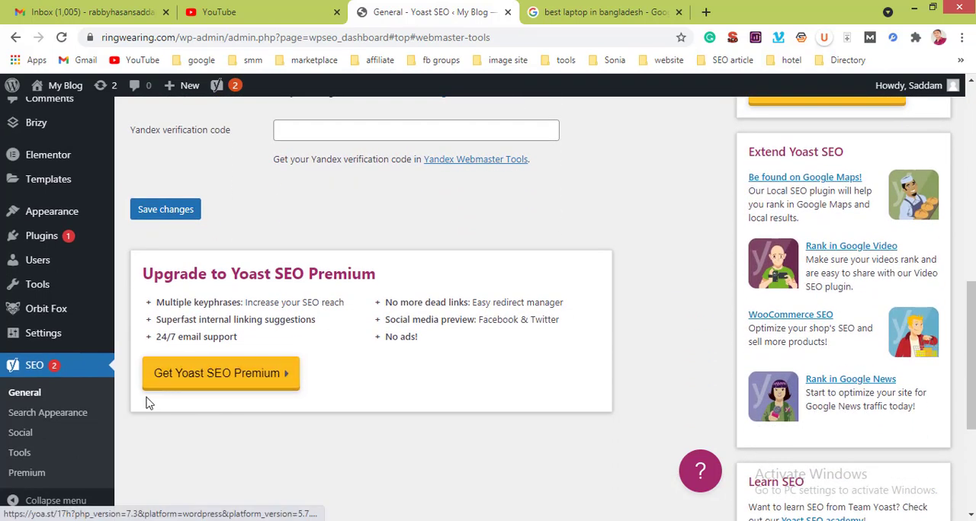
Step: Open the Search Appearance settings and review the title separator, homepage and Knowledge Graph organization options
{"action": "left_click", "coordinate": [34, 419]}
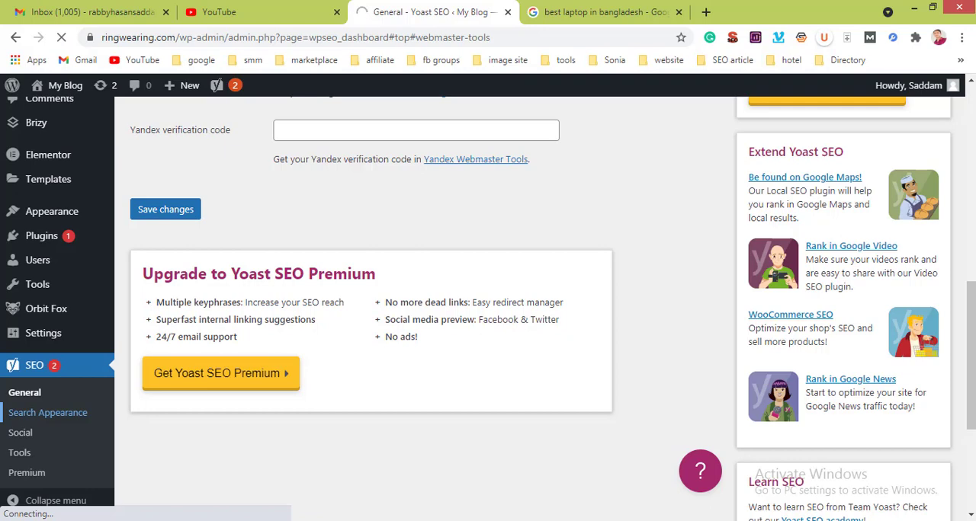
{"action": "left_click", "coordinate": [791, 519]}
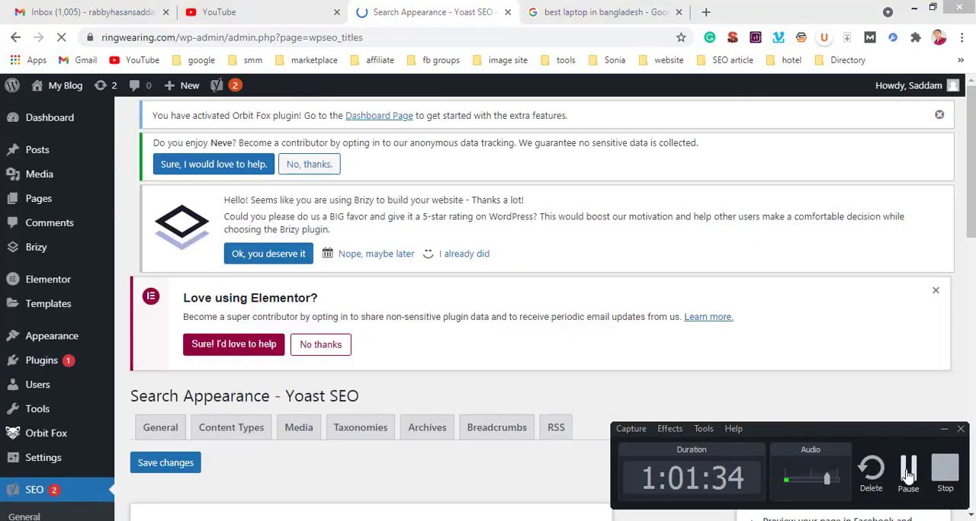
{"action": "left_click", "coordinate": [908, 476]}
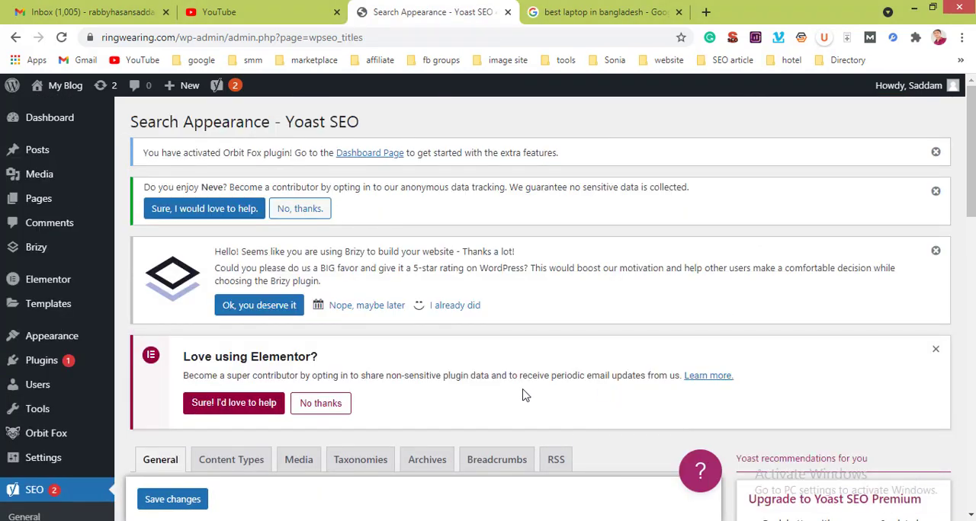
{"action": "scroll", "coordinate": [523, 395], "scroll_direction": "down", "scroll_amount": 5}
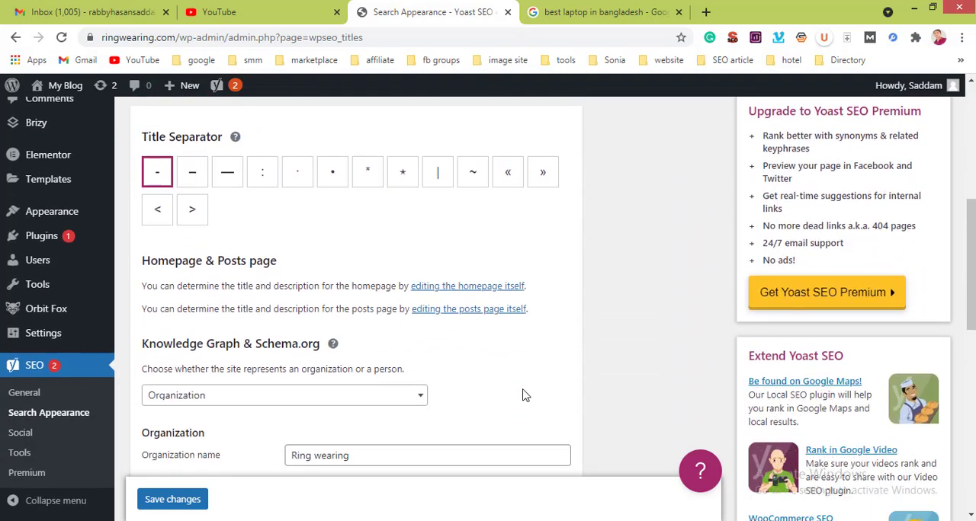
{"action": "scroll", "coordinate": [523, 395], "scroll_direction": "up", "scroll_amount": 1}
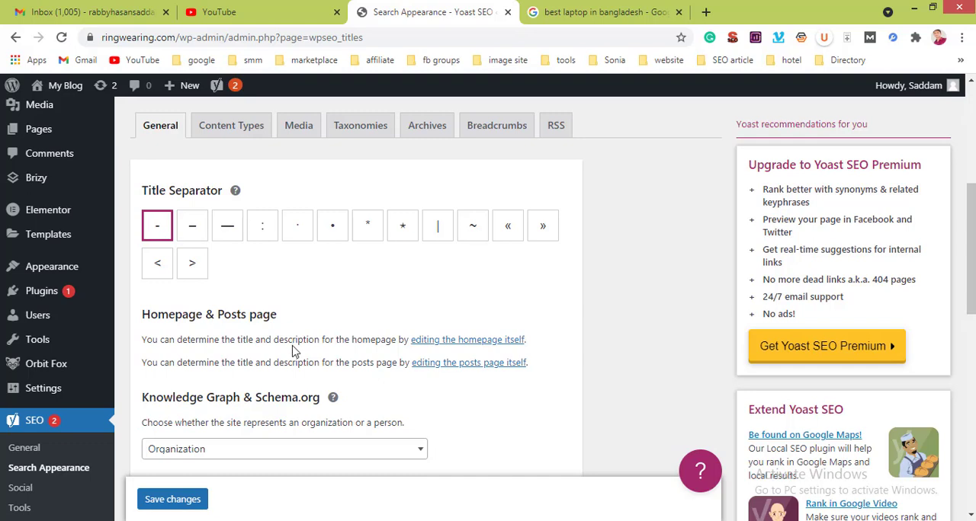
{"action": "scroll", "coordinate": [293, 351], "scroll_direction": "down", "scroll_amount": 7}
{"action": "scroll", "coordinate": [294, 351], "scroll_direction": "up", "scroll_amount": 2}
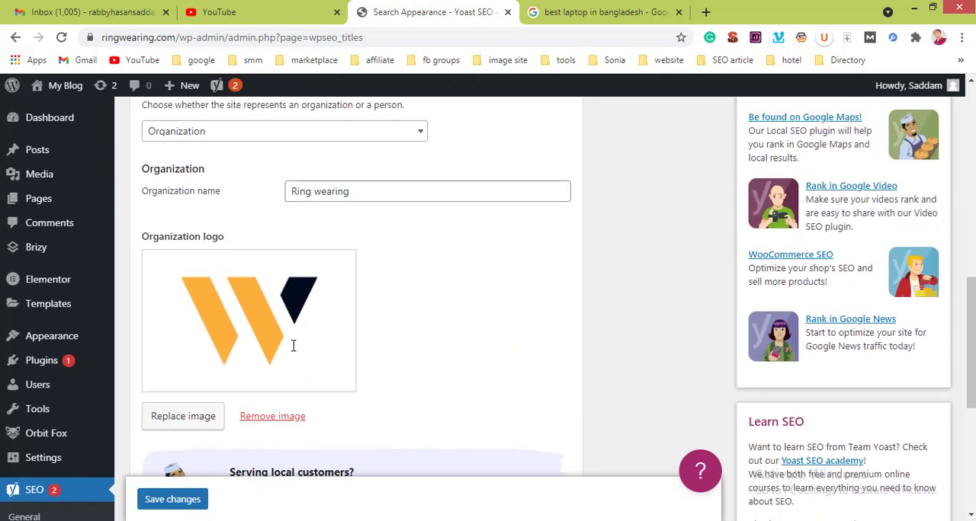
{"action": "scroll", "coordinate": [293, 351], "scroll_direction": "up", "scroll_amount": 3}
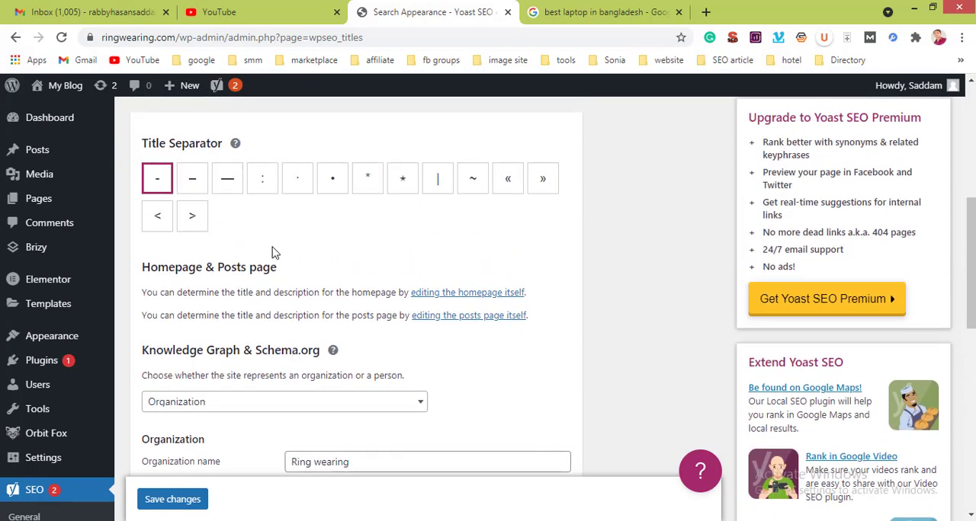
{"action": "scroll", "coordinate": [276, 260], "scroll_direction": "up", "scroll_amount": 2}
{"action": "scroll", "coordinate": [276, 260], "scroll_direction": "down", "scroll_amount": 3}
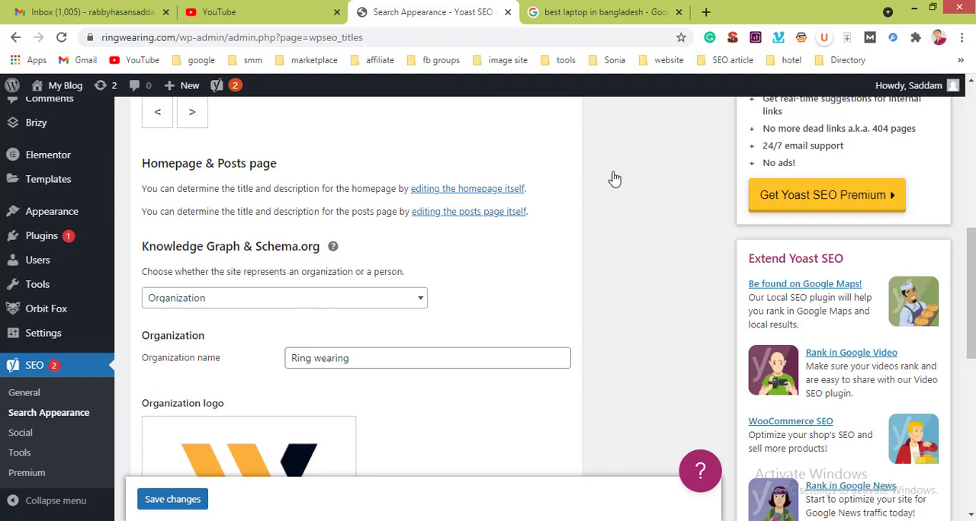
Step: Switch to the open Google results page, search for "walton" and look through the results
{"action": "left_click", "coordinate": [554, 11]}
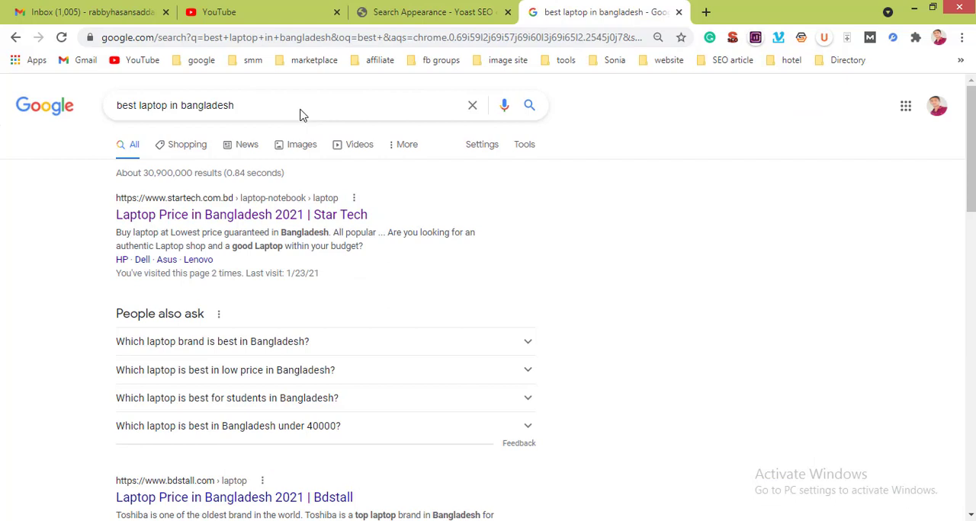
{"action": "triple_click", "coordinate": [241, 103]}
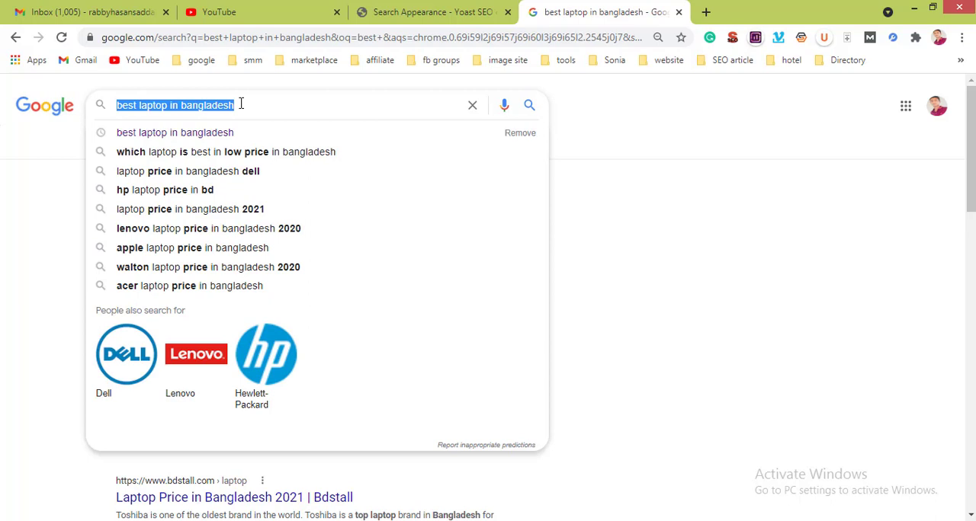
{"action": "type", "text": "walton"}
{"action": "key", "text": "Return"}
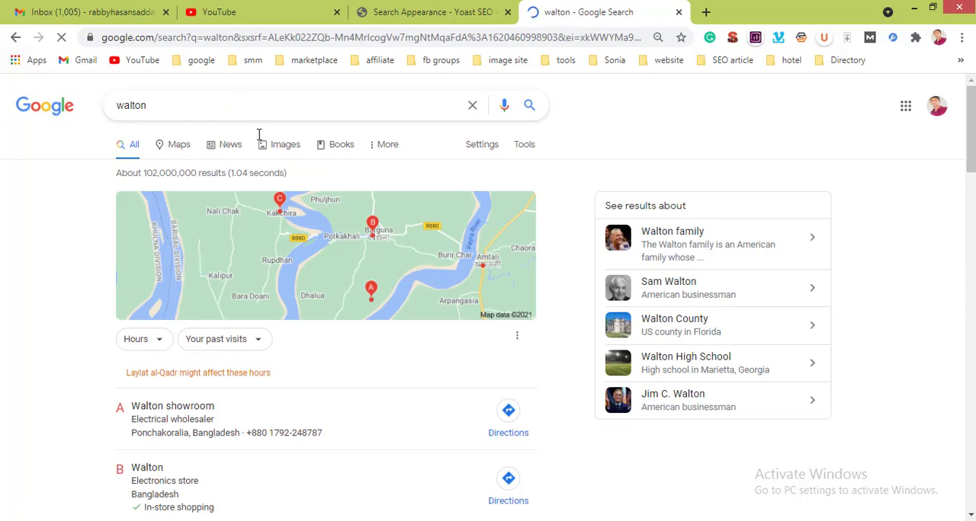
{"action": "scroll", "coordinate": [497, 272], "scroll_direction": "down", "scroll_amount": 6}
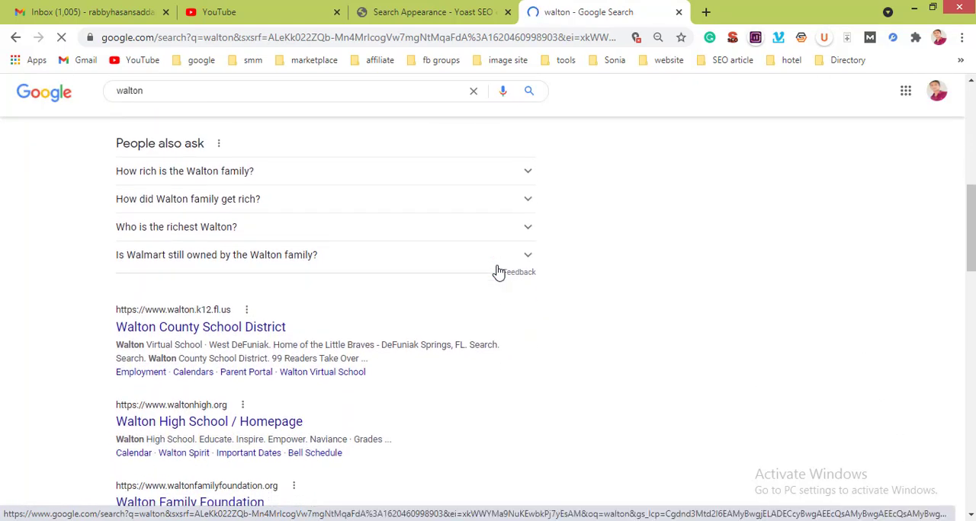
{"action": "scroll", "coordinate": [497, 272], "scroll_direction": "up", "scroll_amount": 6}
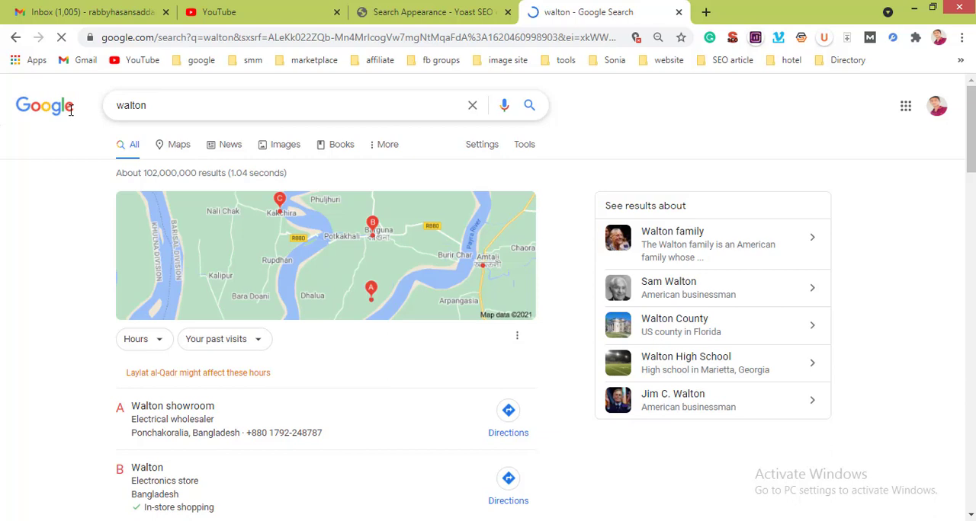
Step: Search Google for "slaman khan" and examine the knowledge panel beside the results
{"action": "key", "text": "slash"}
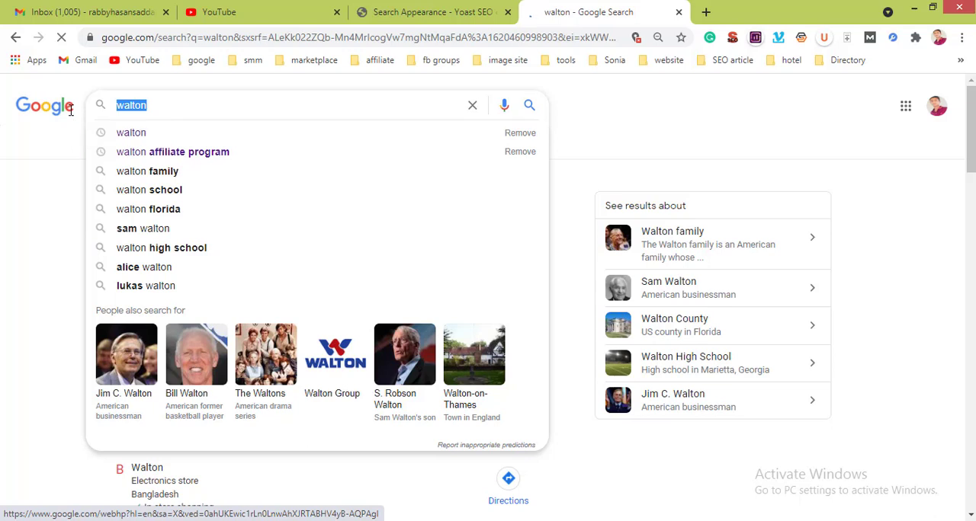
{"action": "type", "text": "slaman khan"}
{"action": "key", "text": "Return"}
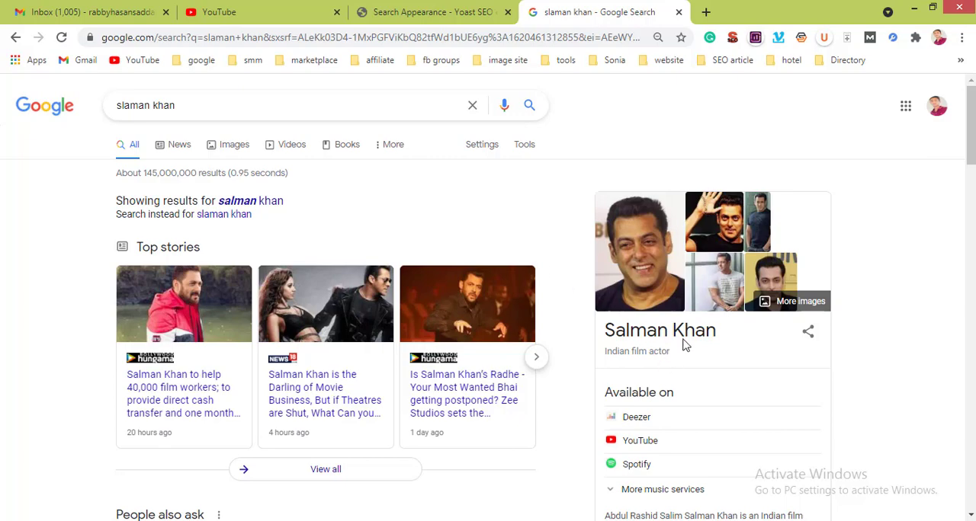
{"action": "scroll", "coordinate": [684, 345], "scroll_direction": "down", "scroll_amount": 5}
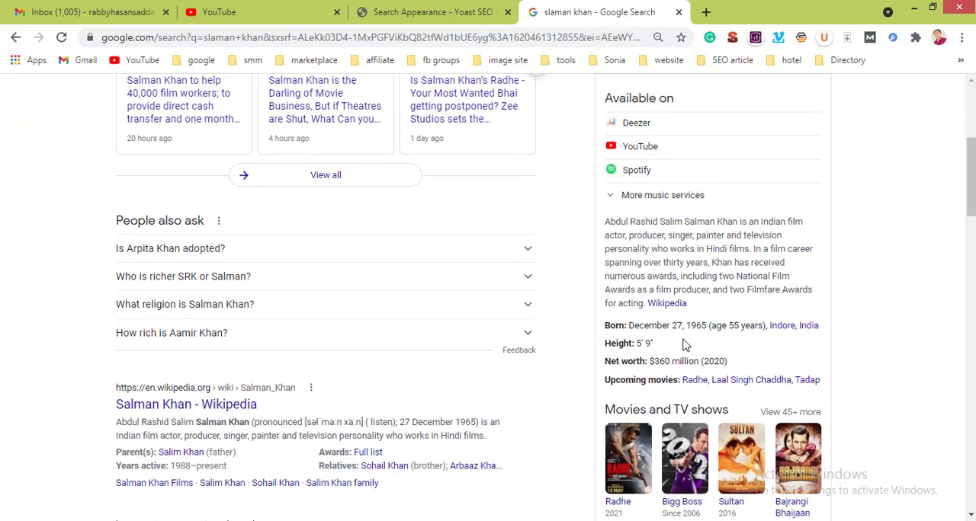
{"action": "scroll", "coordinate": [684, 345], "scroll_direction": "down", "scroll_amount": 3}
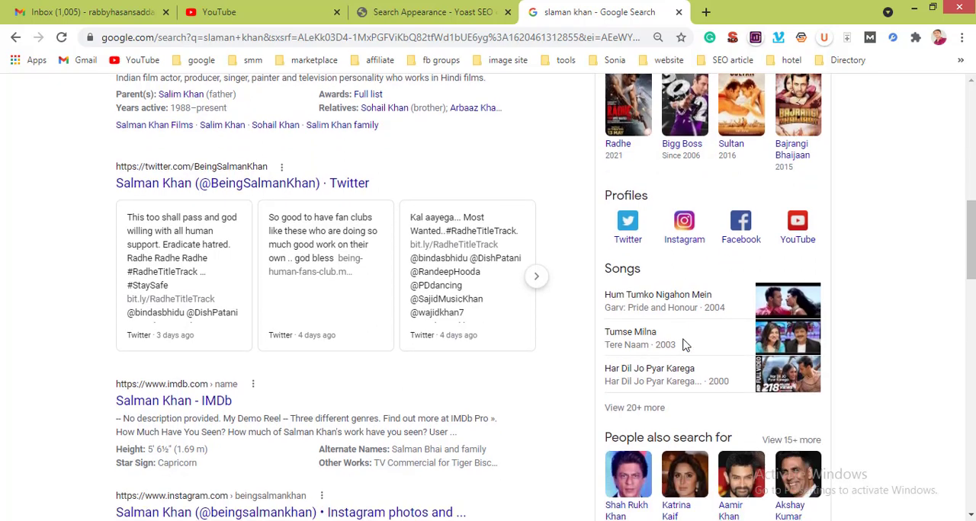
{"action": "scroll", "coordinate": [684, 346], "scroll_direction": "up", "scroll_amount": 8}
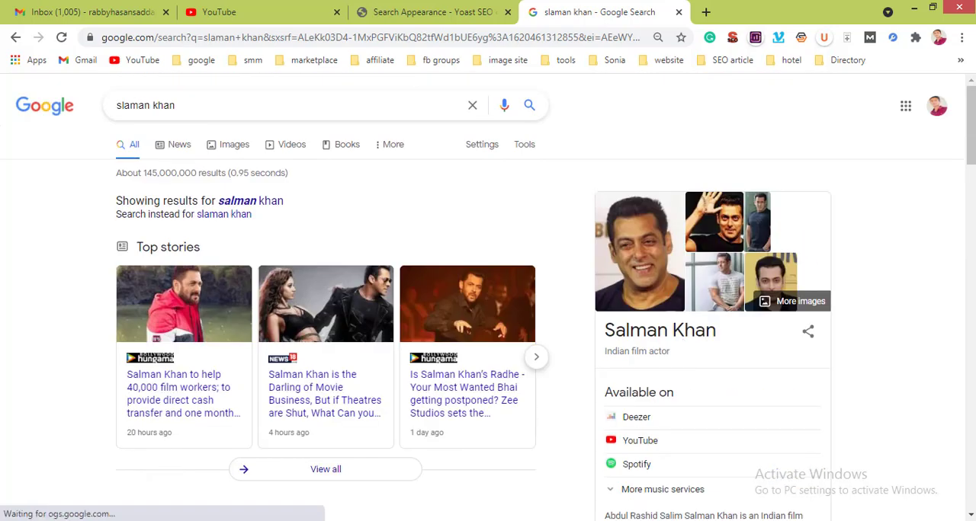
Step: Return to the Yoast Search Appearance page and review the organization name and logo under Knowledge Graph & Schema.org
{"action": "left_click", "coordinate": [429, 12]}
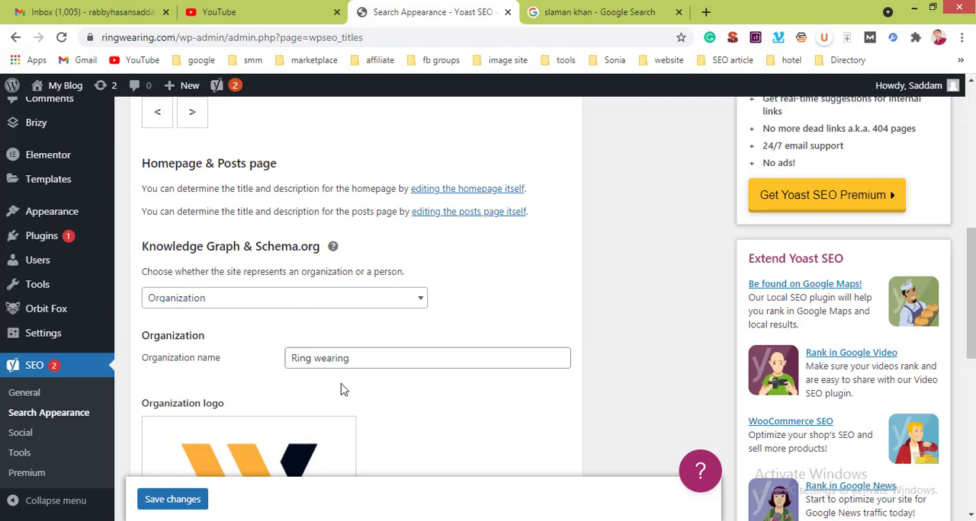
{"action": "scroll", "coordinate": [341, 390], "scroll_direction": "down", "scroll_amount": 3}
{"action": "scroll", "coordinate": [340, 390], "scroll_direction": "up", "scroll_amount": 4}
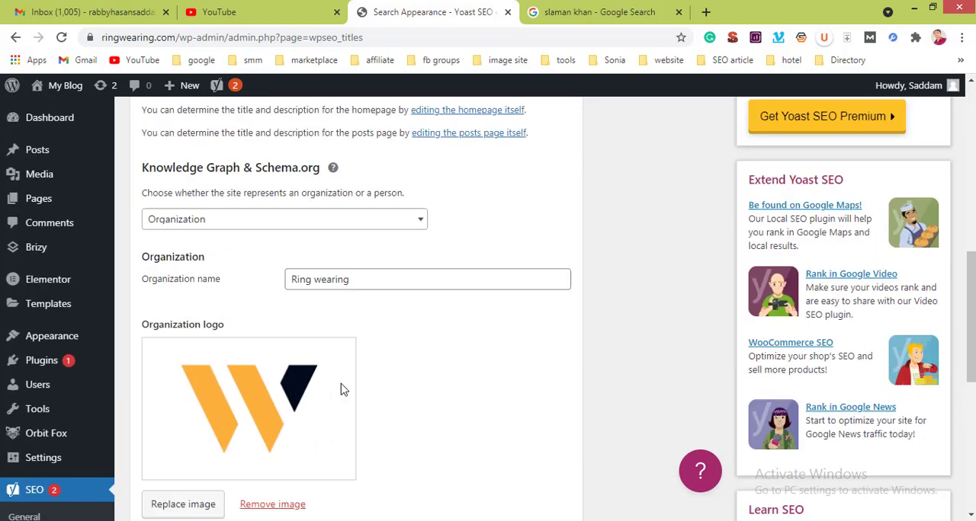
{"action": "scroll", "coordinate": [340, 390], "scroll_direction": "up", "scroll_amount": 3}
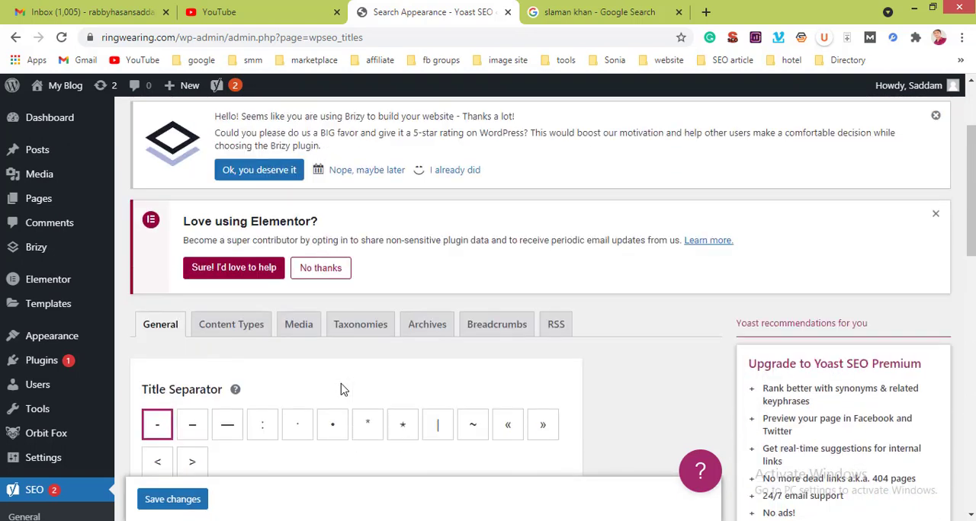
Step: In the Content Types settings, add the Primary category variable after the Separator in the Posts SEO title
{"action": "left_click", "coordinate": [227, 334]}
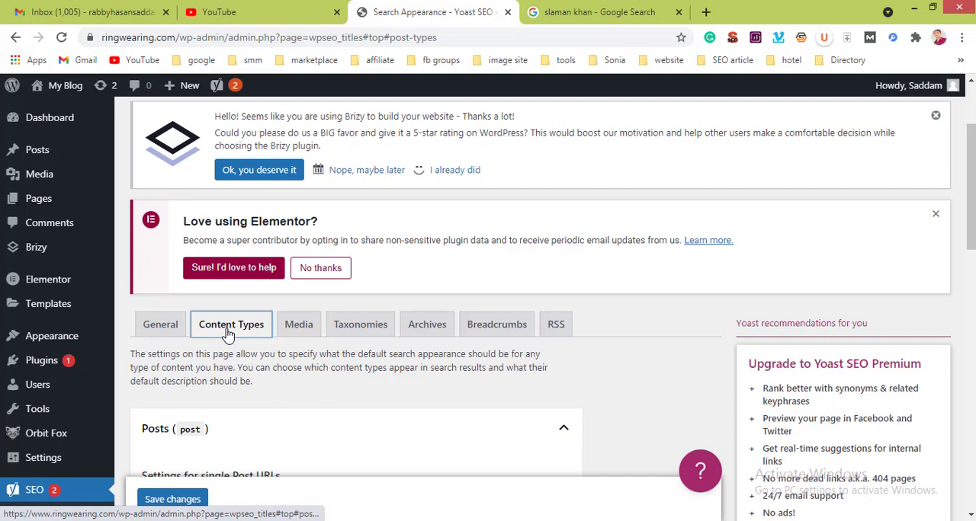
{"action": "scroll", "coordinate": [463, 368], "scroll_direction": "down", "scroll_amount": 1}
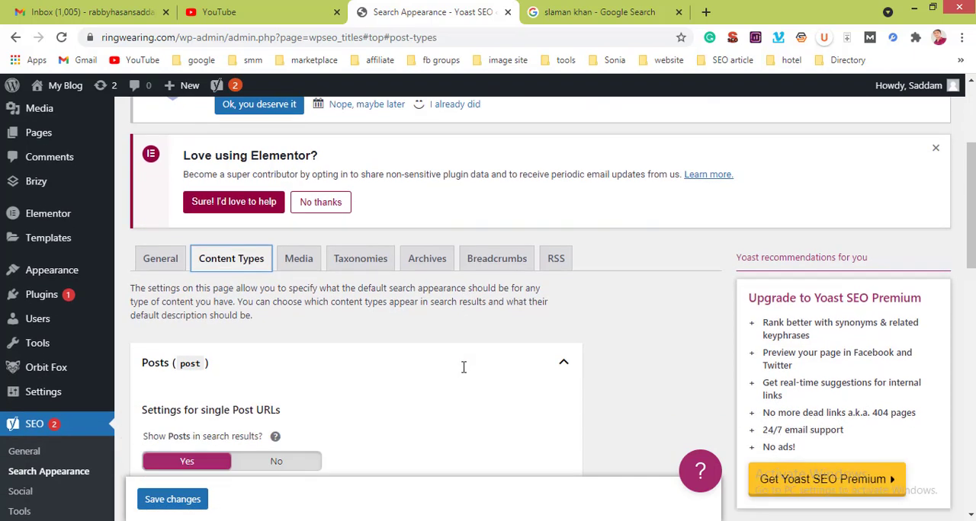
{"action": "scroll", "coordinate": [463, 367], "scroll_direction": "down", "scroll_amount": 3}
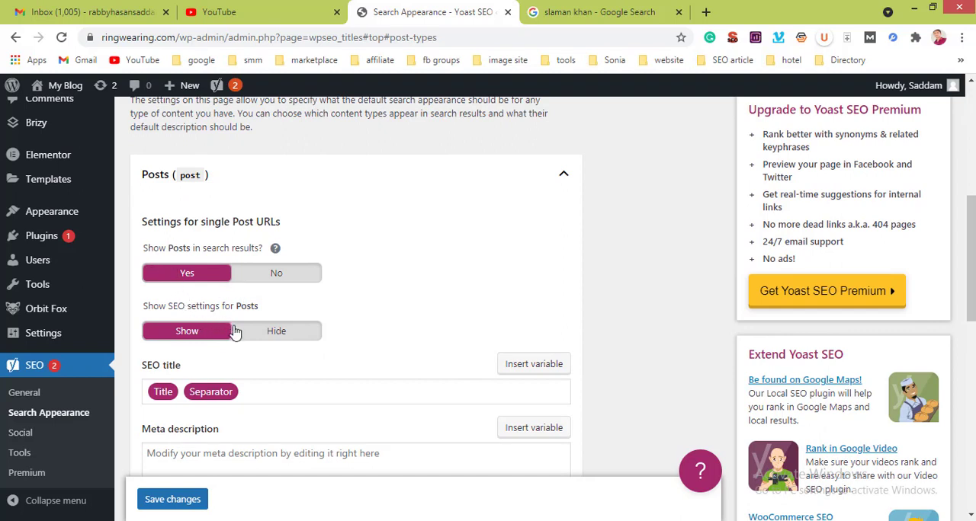
{"action": "scroll", "coordinate": [272, 393], "scroll_direction": "down", "scroll_amount": 1}
{"action": "left_click", "coordinate": [271, 393]}
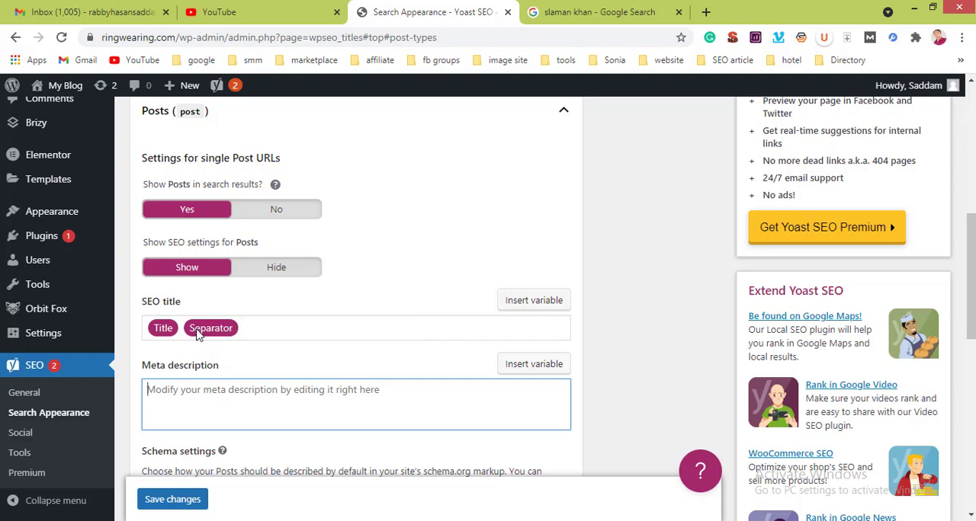
{"action": "left_click", "coordinate": [275, 333]}
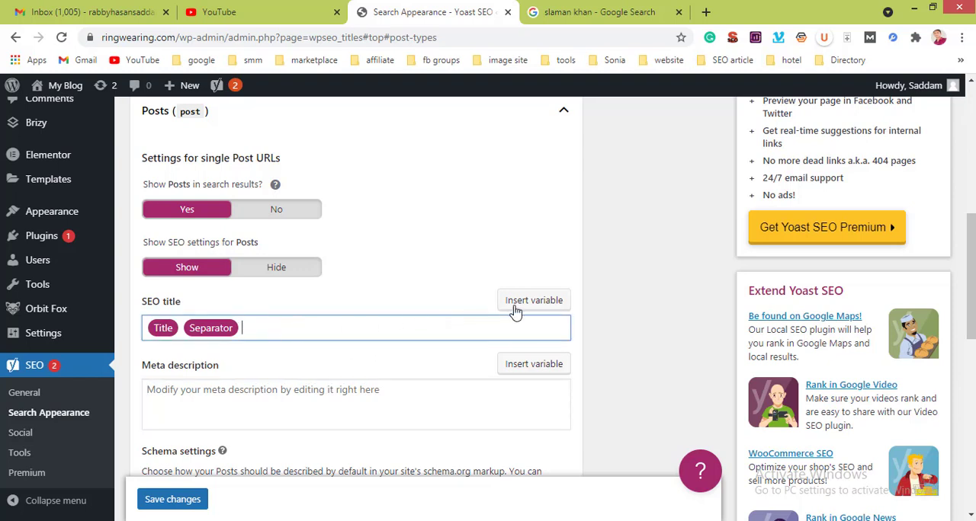
{"action": "type", "text": "%"}
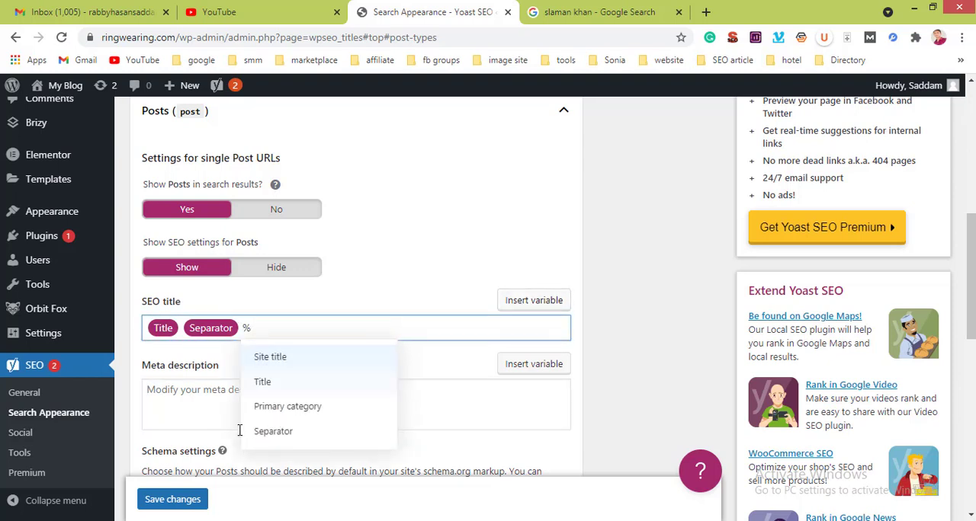
{"action": "left_click", "coordinate": [284, 406]}
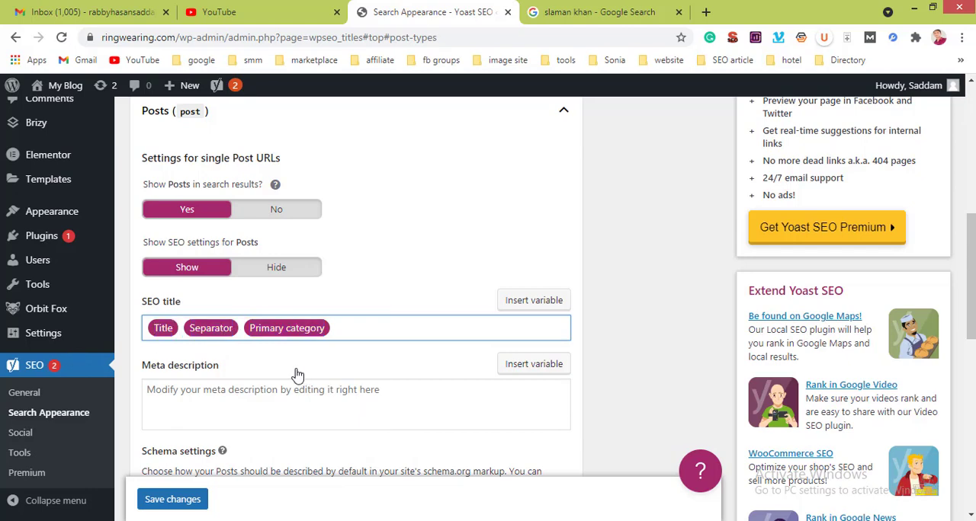
Step: Keep Web Page (default) as the Posts default page type and review the default article type options in the schema settings
{"action": "left_click", "coordinate": [274, 398]}
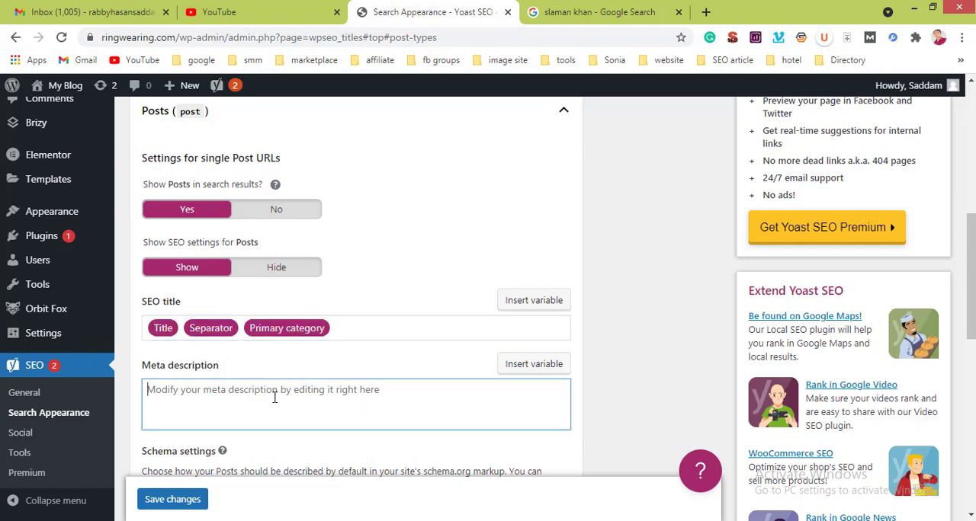
{"action": "scroll", "coordinate": [274, 397], "scroll_direction": "down", "scroll_amount": 6}
{"action": "scroll", "coordinate": [276, 403], "scroll_direction": "up", "scroll_amount": 3}
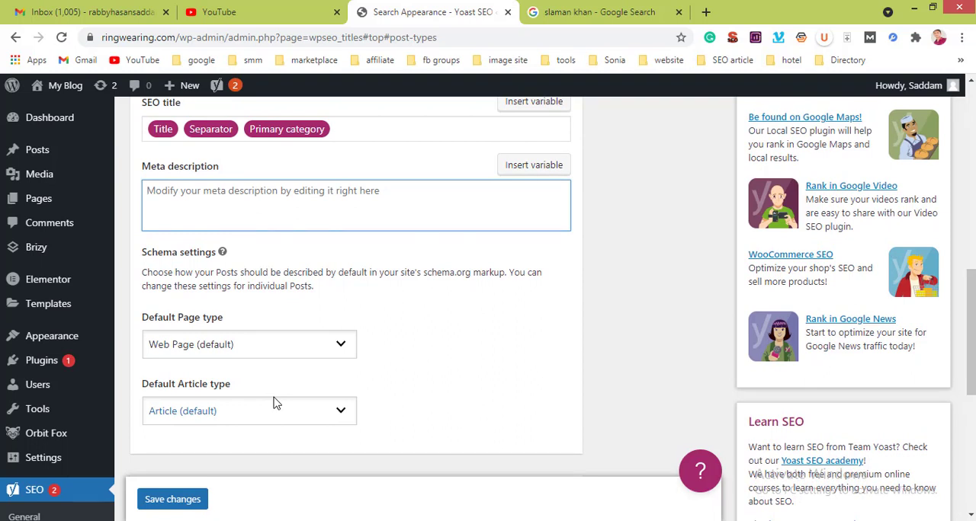
{"action": "left_click", "coordinate": [332, 348]}
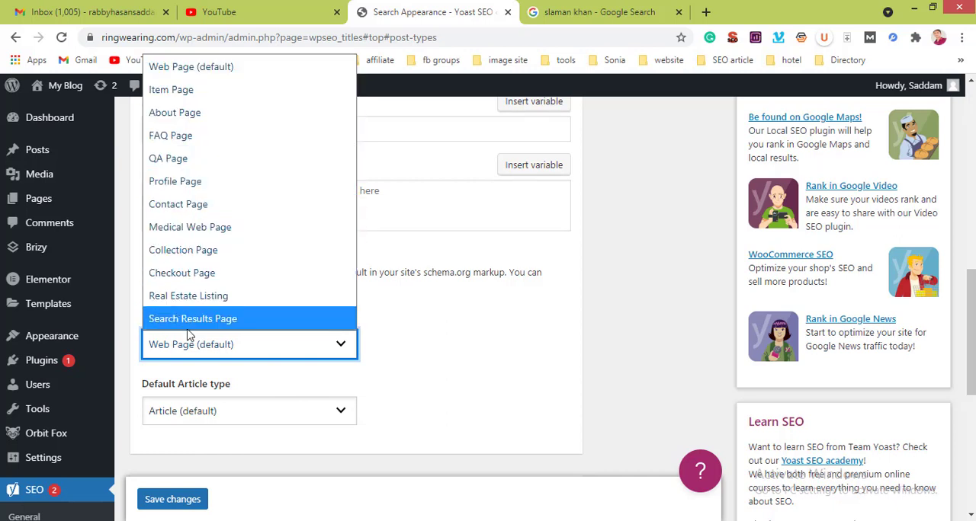
{"action": "left_click", "coordinate": [182, 70]}
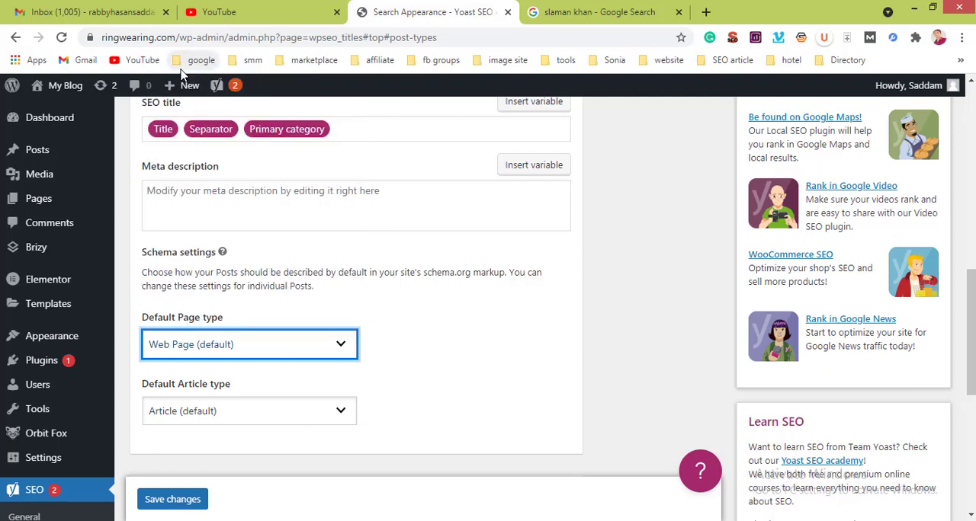
{"action": "left_click", "coordinate": [297, 420]}
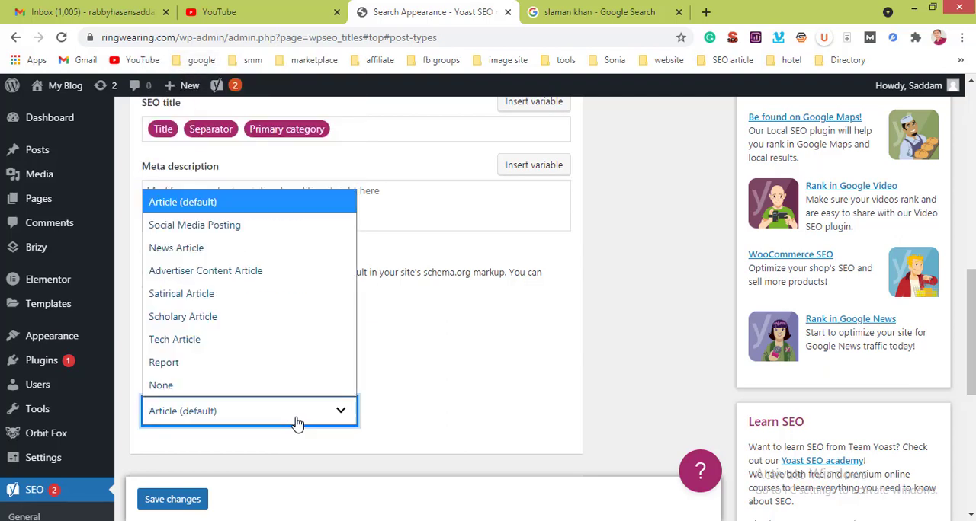
{"action": "left_click", "coordinate": [297, 421]}
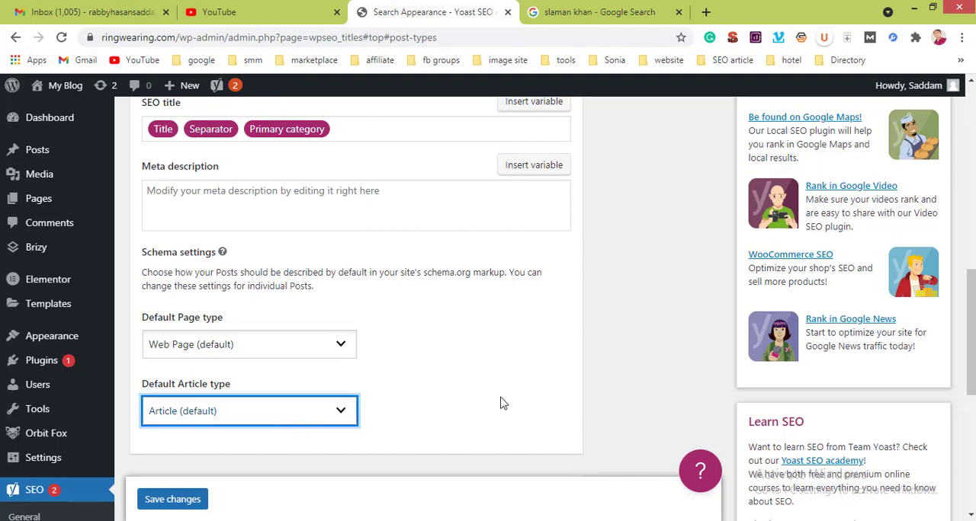
Step: Expand the Pages content type to review its search result and SEO title settings, and collapse it again
{"action": "scroll", "coordinate": [538, 390], "scroll_direction": "down", "scroll_amount": 4}
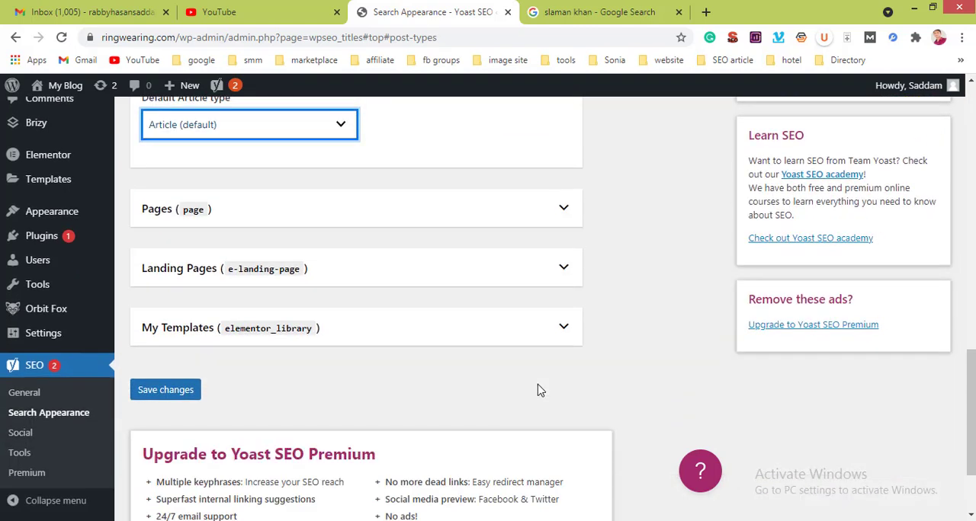
{"action": "left_click", "coordinate": [554, 216]}
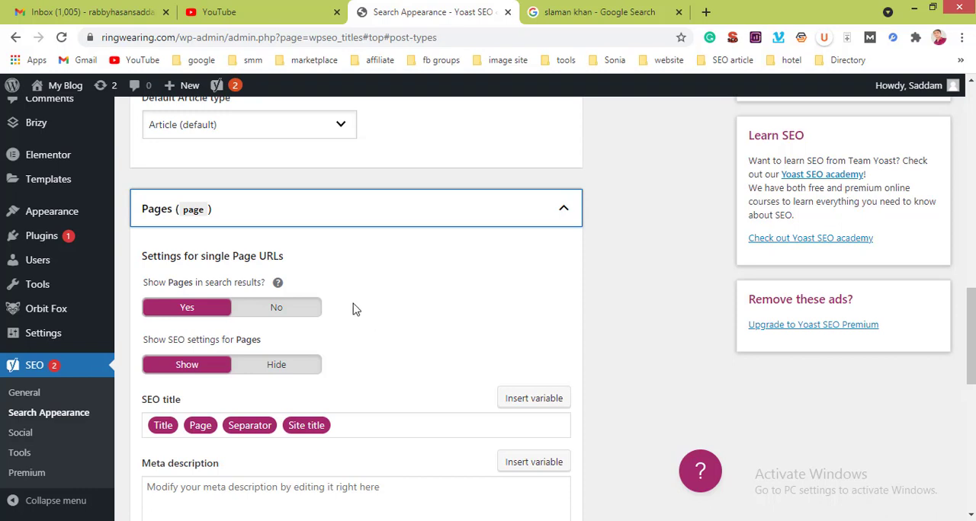
{"action": "left_click", "coordinate": [564, 209]}
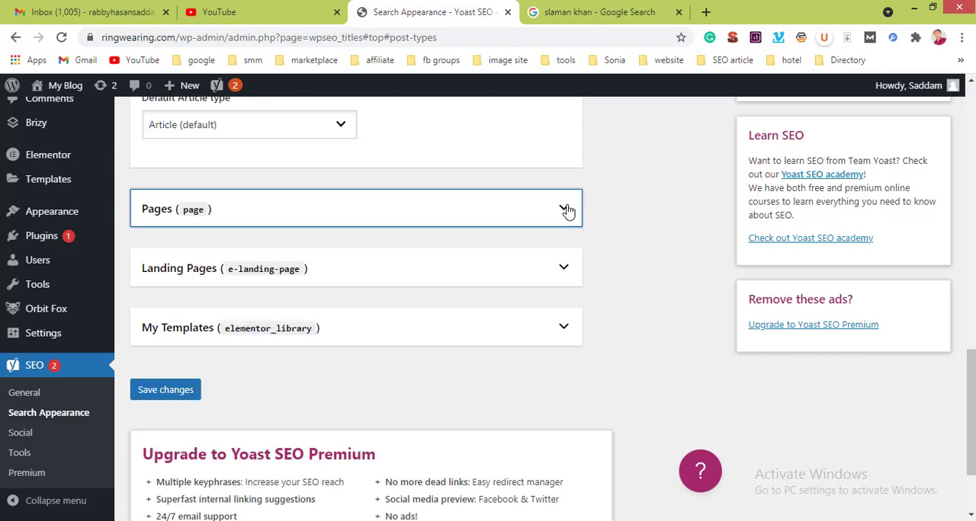
Step: Open the Media settings and review the option for redirecting attachment URLs to the attachment itself
{"action": "scroll", "coordinate": [416, 263], "scroll_direction": "up", "scroll_amount": 5}
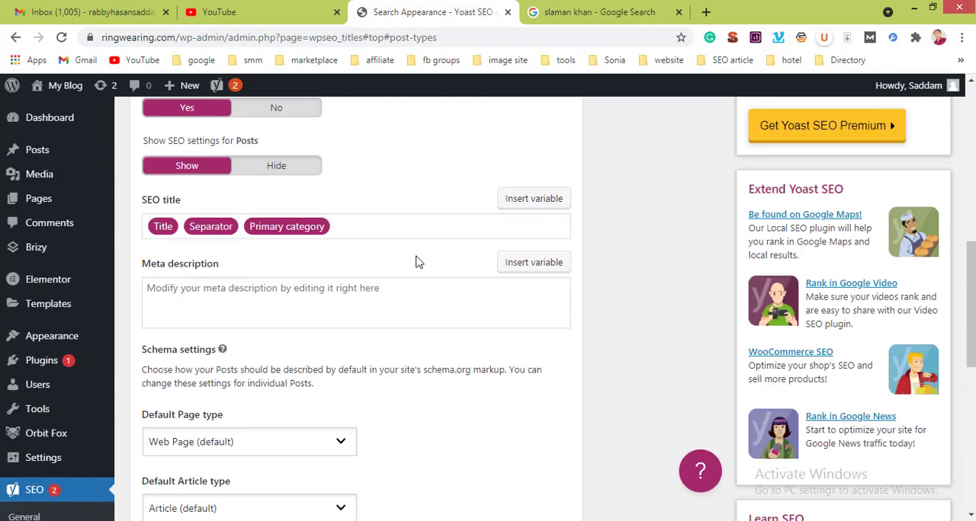
{"action": "scroll", "coordinate": [415, 262], "scroll_direction": "up", "scroll_amount": 6}
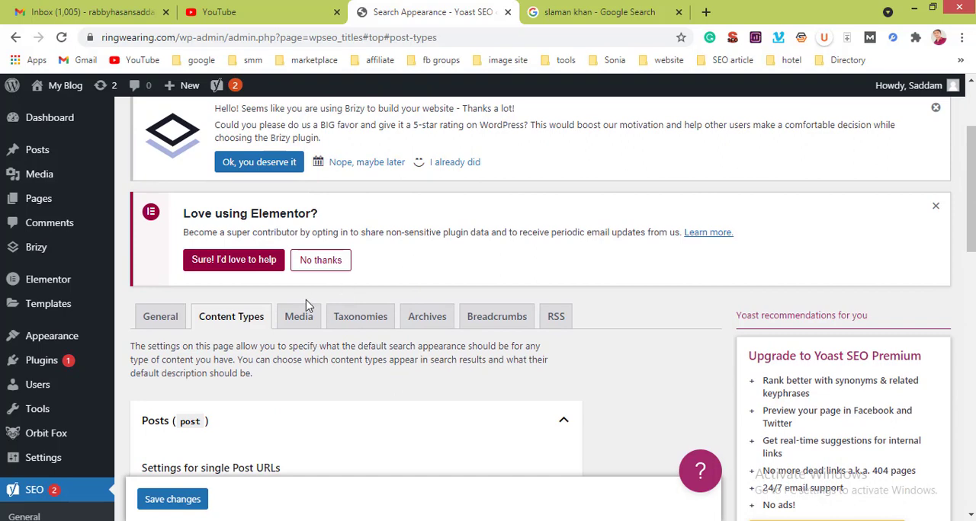
{"action": "left_click", "coordinate": [300, 318]}
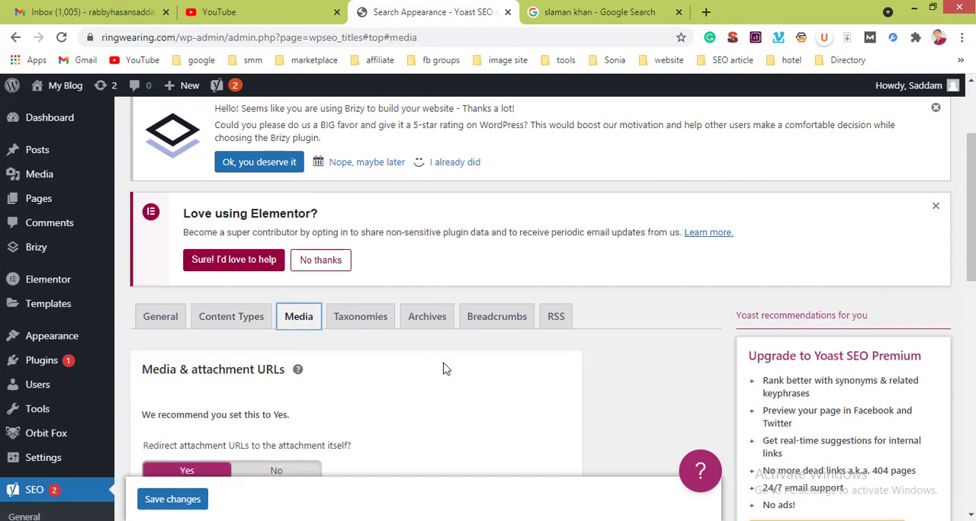
{"action": "scroll", "coordinate": [446, 369], "scroll_direction": "down", "scroll_amount": 2}
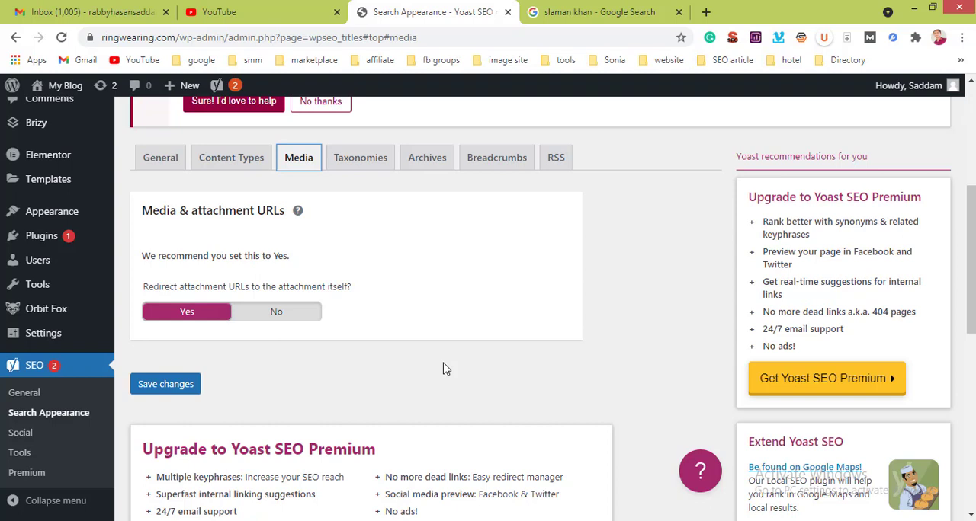
Step: Open the Taxonomies settings and look through the variables available for the Categories SEO title, leaving the title unchanged
{"action": "left_click", "coordinate": [360, 161]}
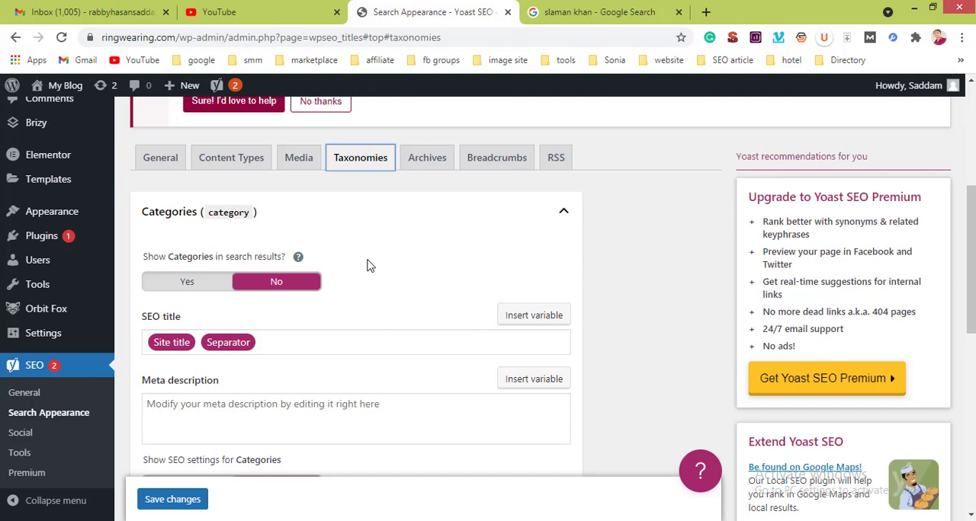
{"action": "left_click", "coordinate": [299, 342]}
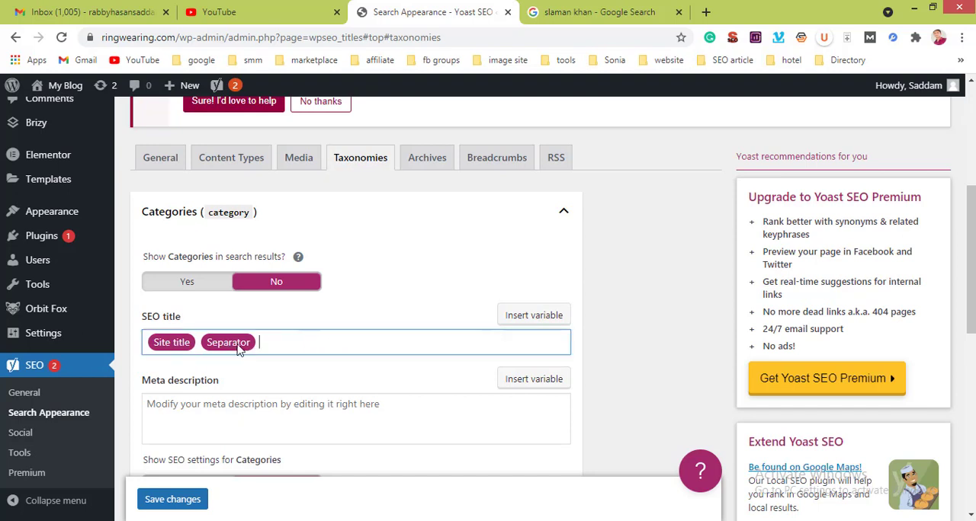
{"action": "left_click", "coordinate": [516, 318]}
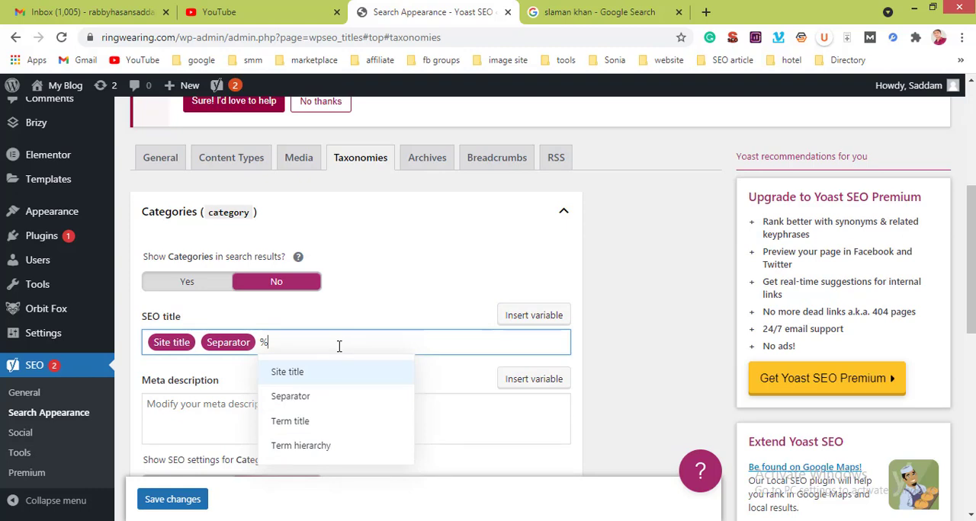
{"action": "key", "text": "BackSpace"}
Step: Switch the SEO settings for Categories to Show and back to Hide
{"action": "scroll", "coordinate": [343, 385], "scroll_direction": "down", "scroll_amount": 2}
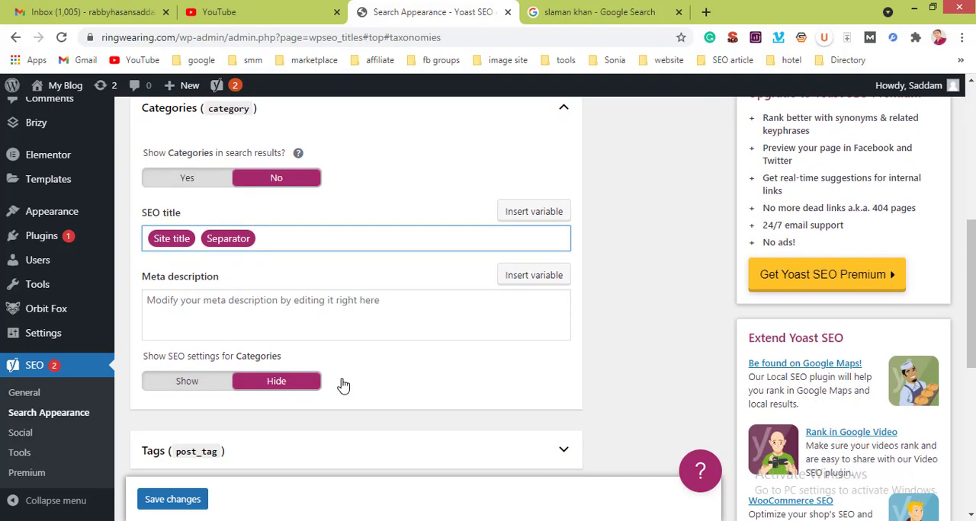
{"action": "scroll", "coordinate": [341, 385], "scroll_direction": "down", "scroll_amount": 1}
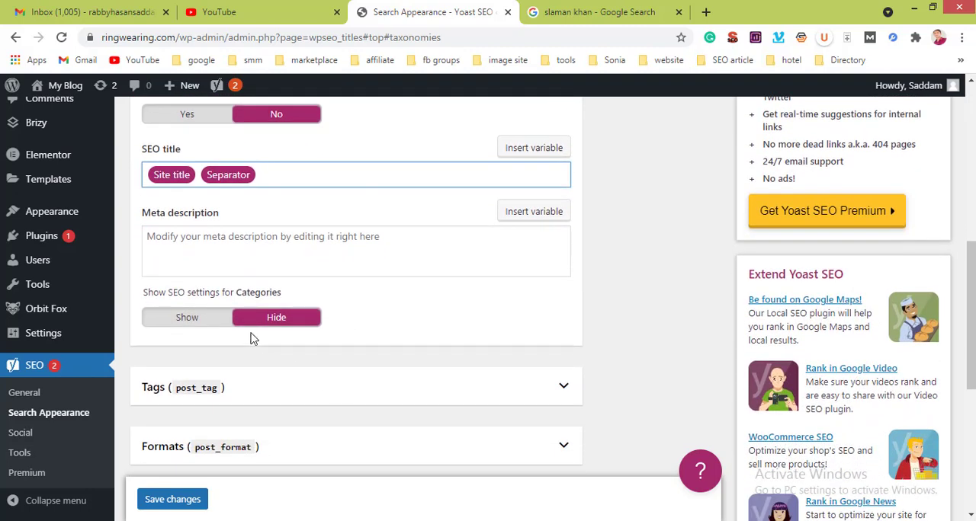
{"action": "left_click", "coordinate": [194, 320]}
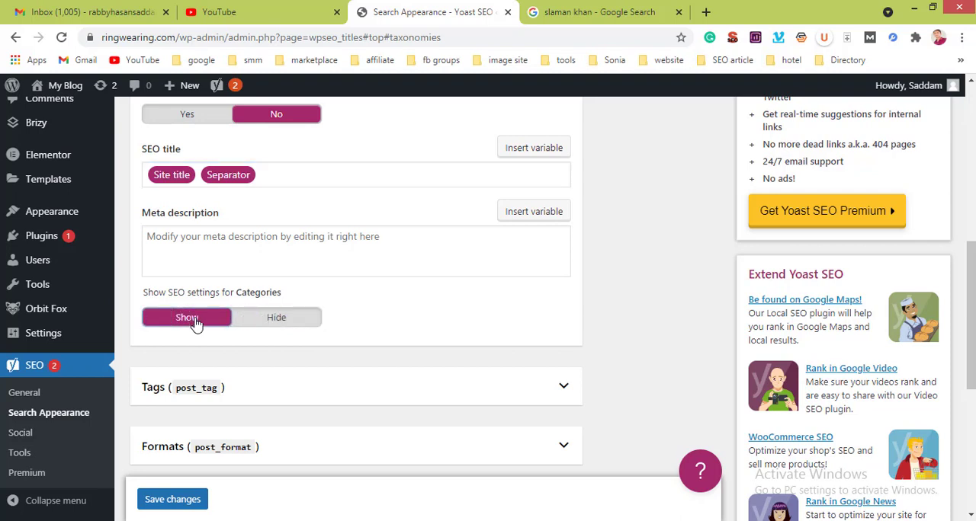
{"action": "left_click", "coordinate": [272, 319]}
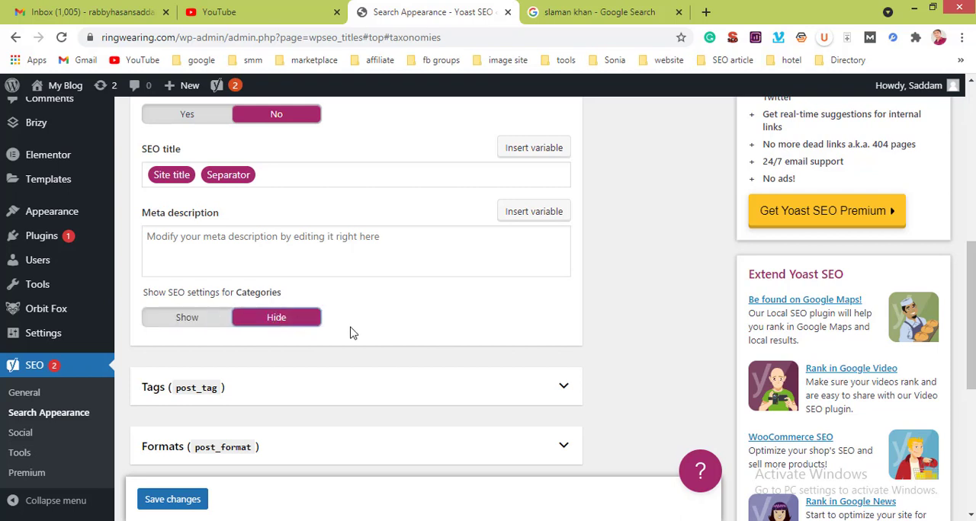
Step: Expand the Tags taxonomy and review its search result, SEO title and meta description settings, along with the category URL prefix option
{"action": "scroll", "coordinate": [348, 331], "scroll_direction": "down", "scroll_amount": 2}
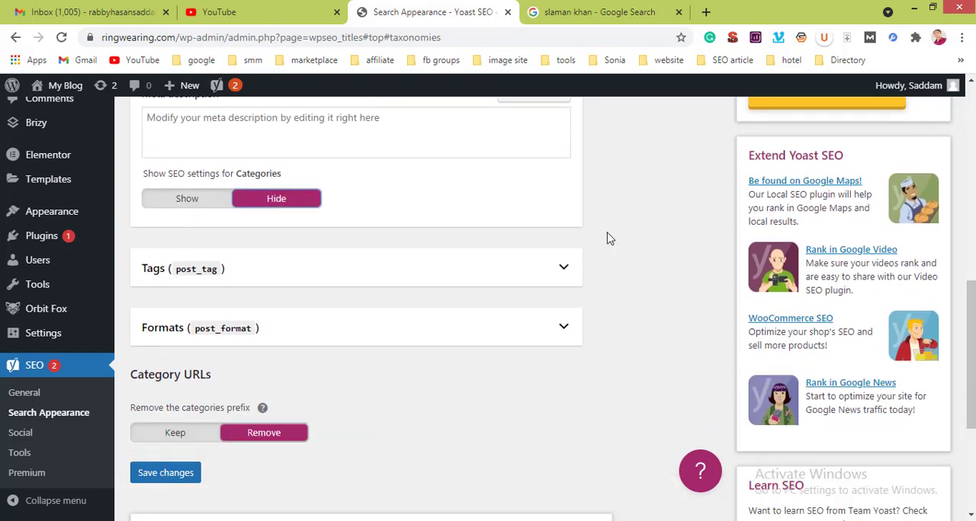
{"action": "left_click", "coordinate": [561, 269]}
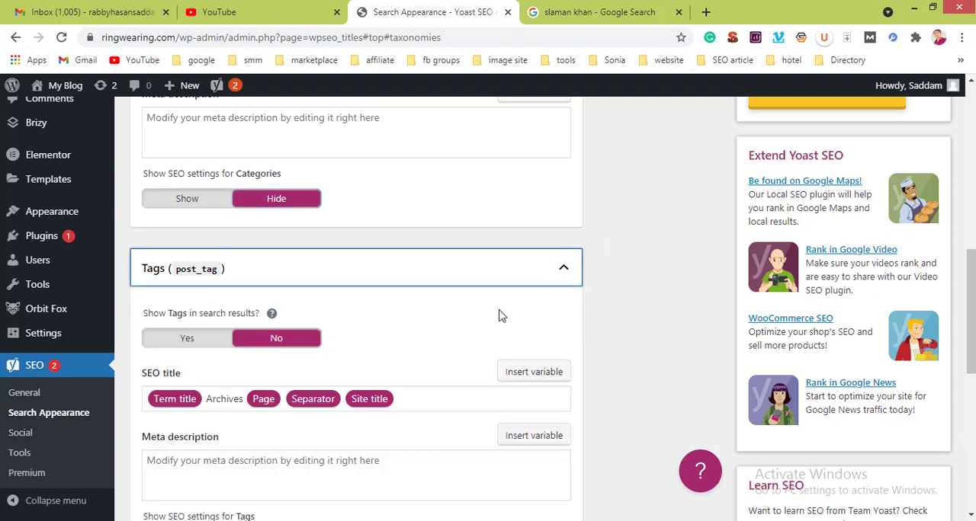
{"action": "scroll", "coordinate": [499, 315], "scroll_direction": "down", "scroll_amount": 1}
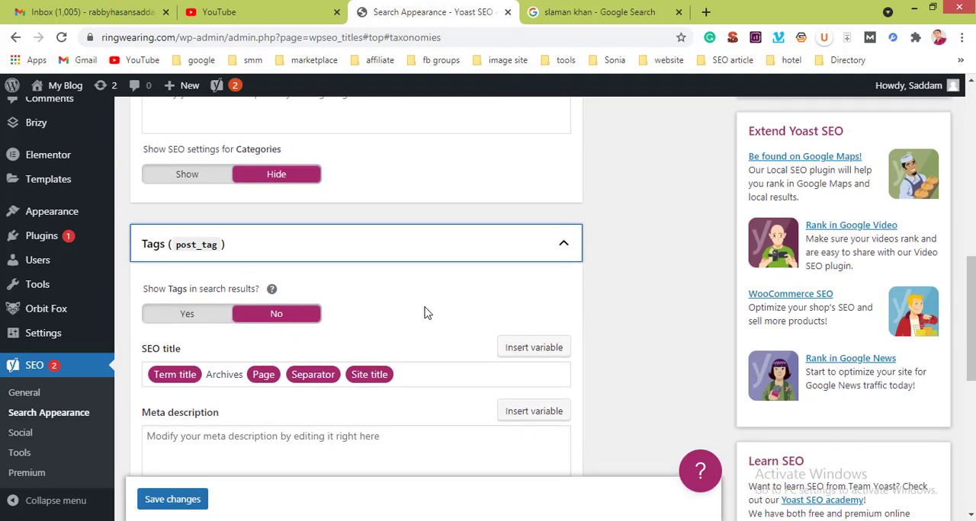
{"action": "scroll", "coordinate": [427, 313], "scroll_direction": "down", "scroll_amount": 3}
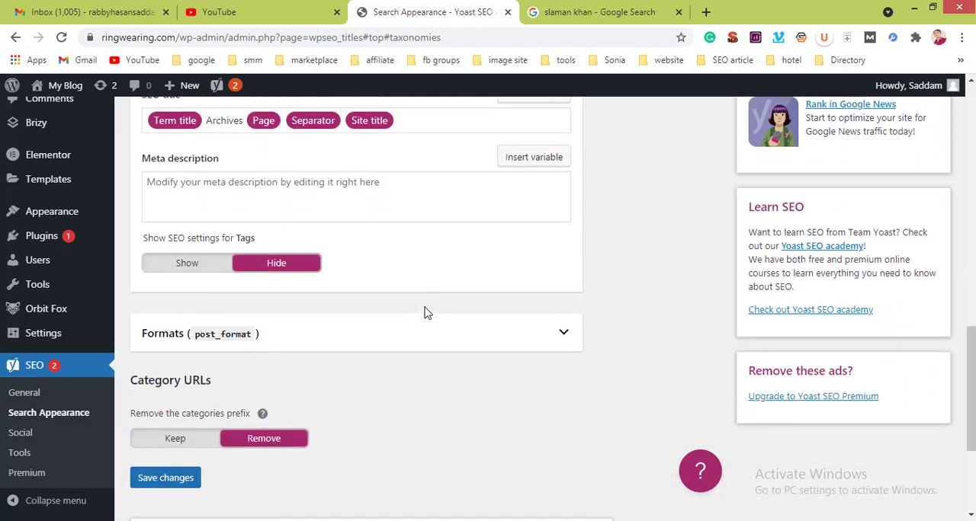
Step: Open the Archives settings and review the author archives options, SEO title and meta description
{"action": "scroll", "coordinate": [427, 313], "scroll_direction": "up", "scroll_amount": 12}
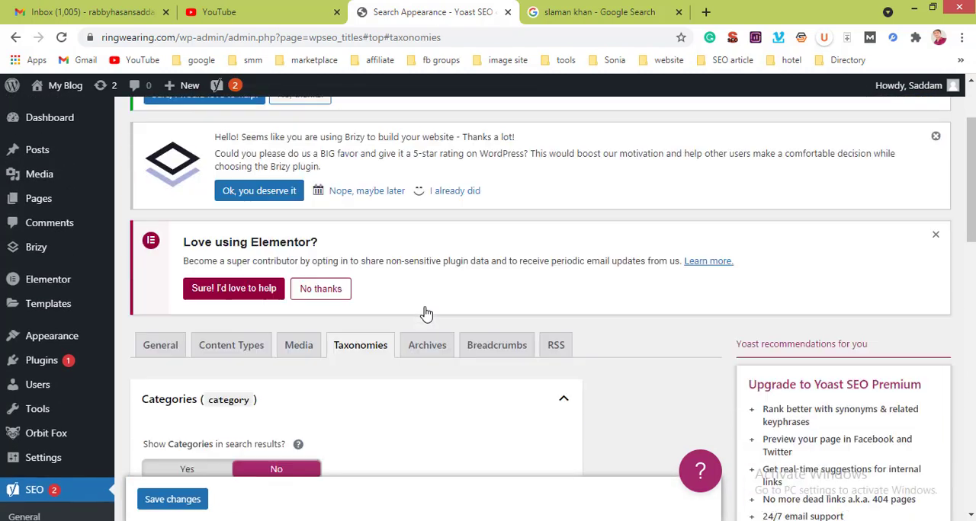
{"action": "scroll", "coordinate": [427, 314], "scroll_direction": "up", "scroll_amount": 2}
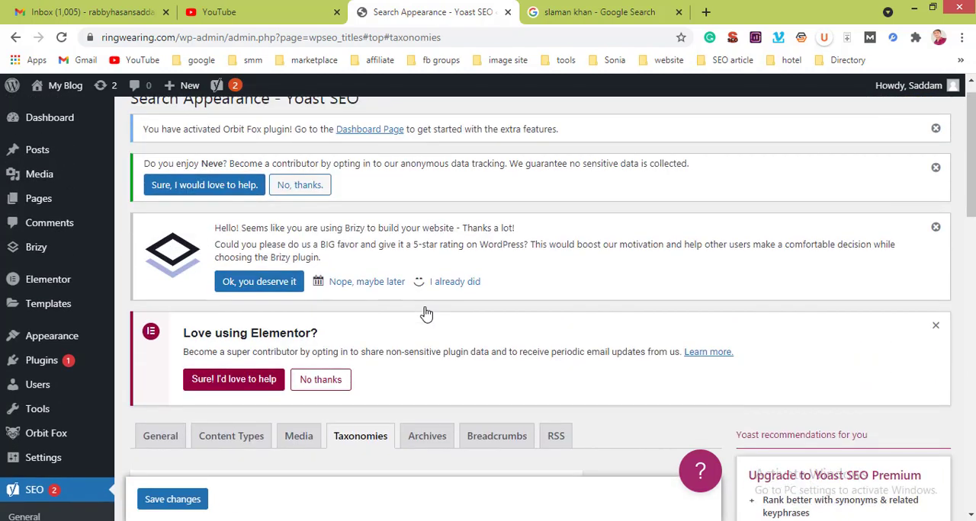
{"action": "left_click", "coordinate": [419, 441]}
{"action": "scroll", "coordinate": [446, 381], "scroll_direction": "down", "scroll_amount": 4}
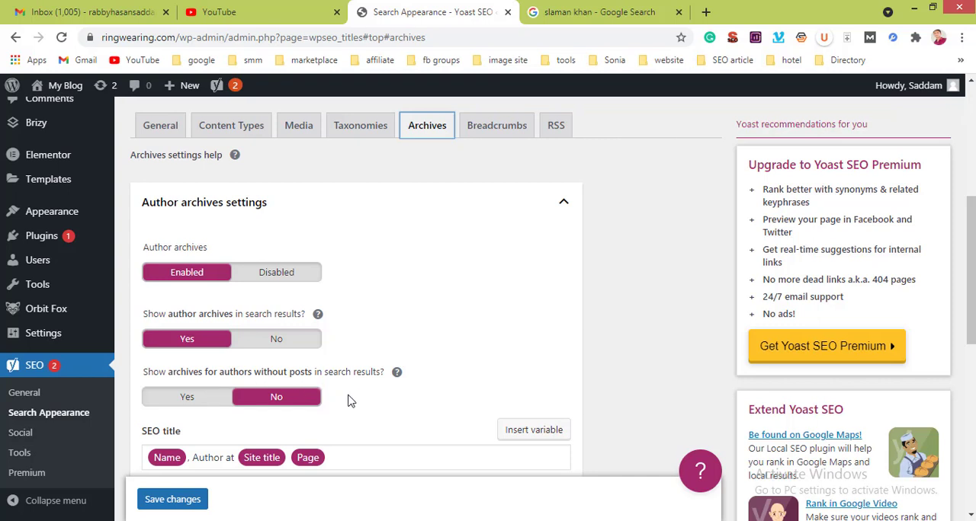
{"action": "scroll", "coordinate": [347, 418], "scroll_direction": "down", "scroll_amount": 2}
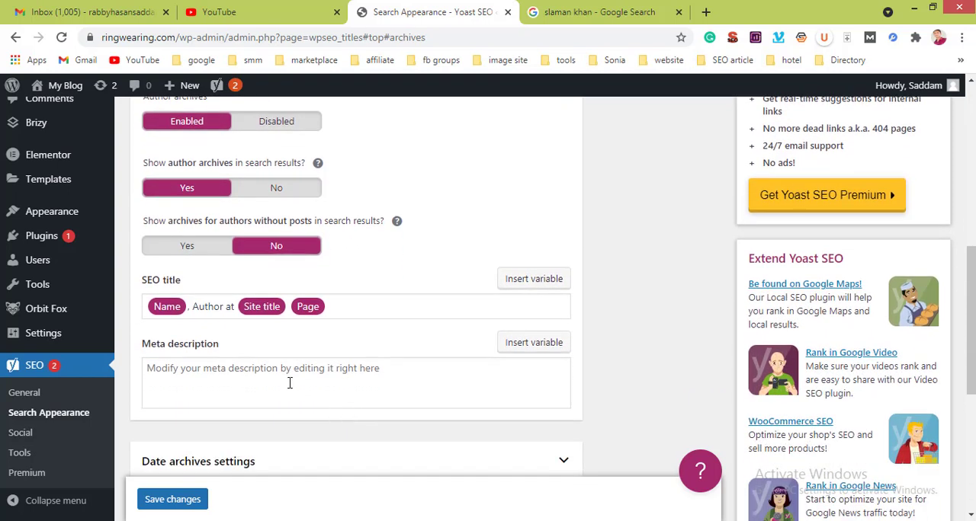
{"action": "left_click", "coordinate": [290, 383]}
Step: Open the Breadcrumbs settings and review the separator, homepage anchor text, prefixes and 404 page text
{"action": "scroll", "coordinate": [290, 385], "scroll_direction": "up", "scroll_amount": 5}
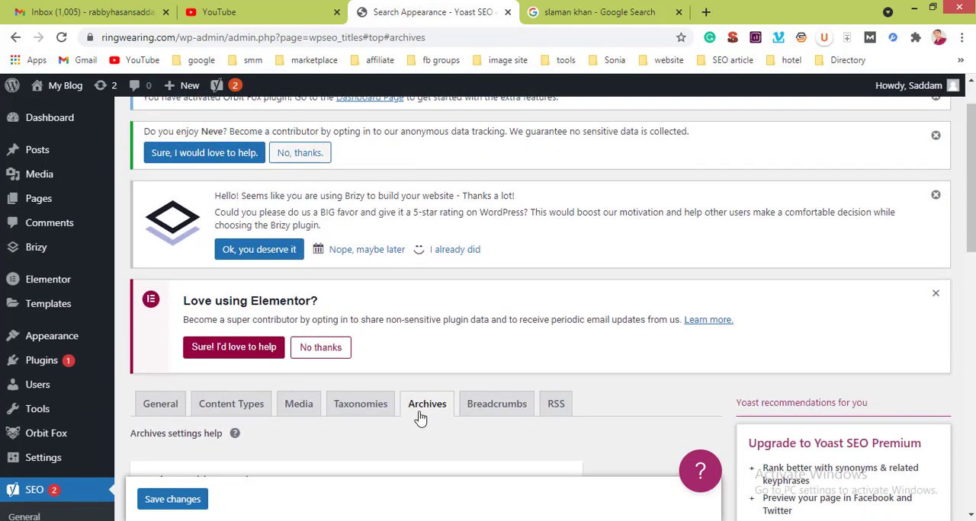
{"action": "left_click", "coordinate": [491, 409]}
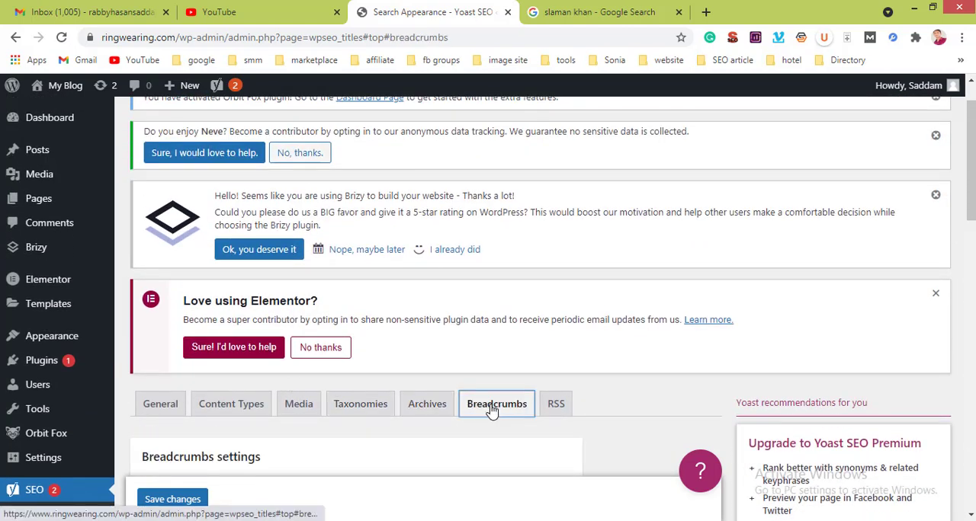
{"action": "scroll", "coordinate": [488, 407], "scroll_direction": "down", "scroll_amount": 2}
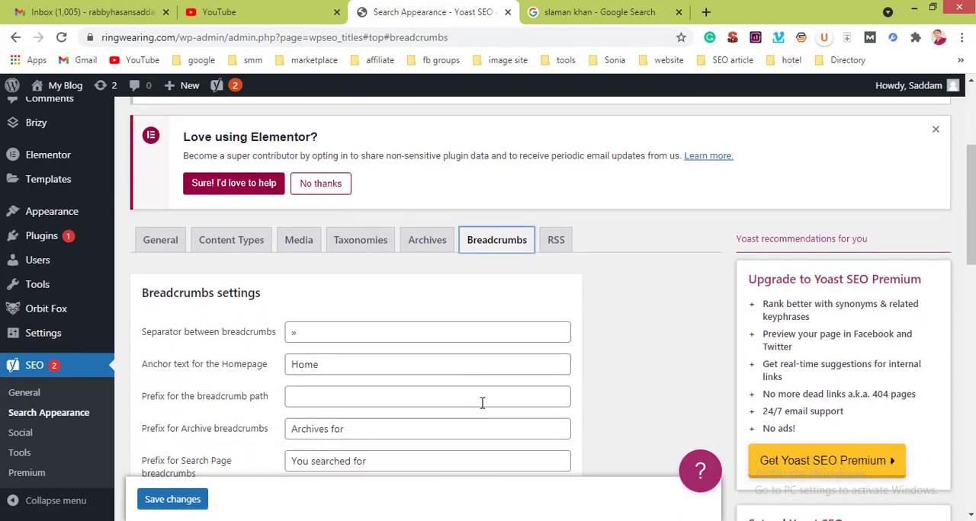
{"action": "scroll", "coordinate": [482, 404], "scroll_direction": "down", "scroll_amount": 1}
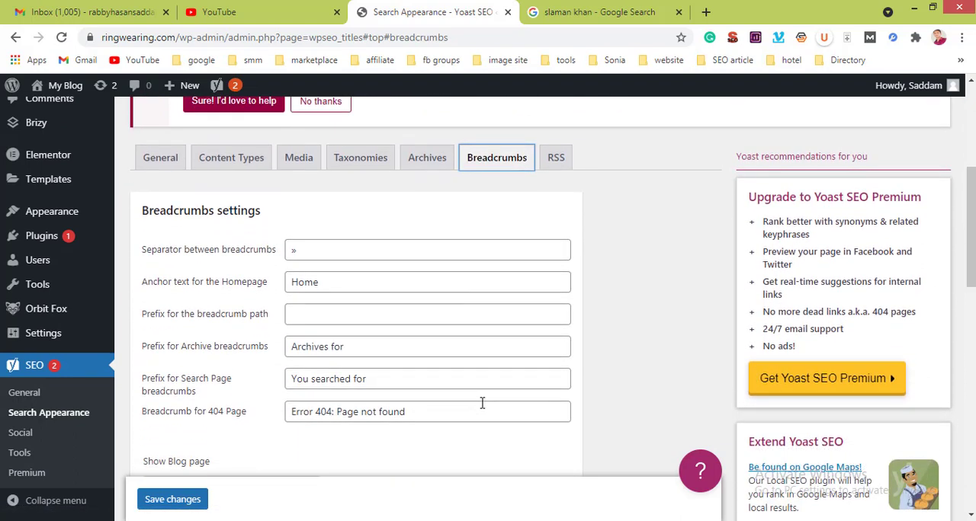
Step: Search Google for "best gaming laptop for a budget" in the existing search results page
{"action": "left_click", "coordinate": [646, 10]}
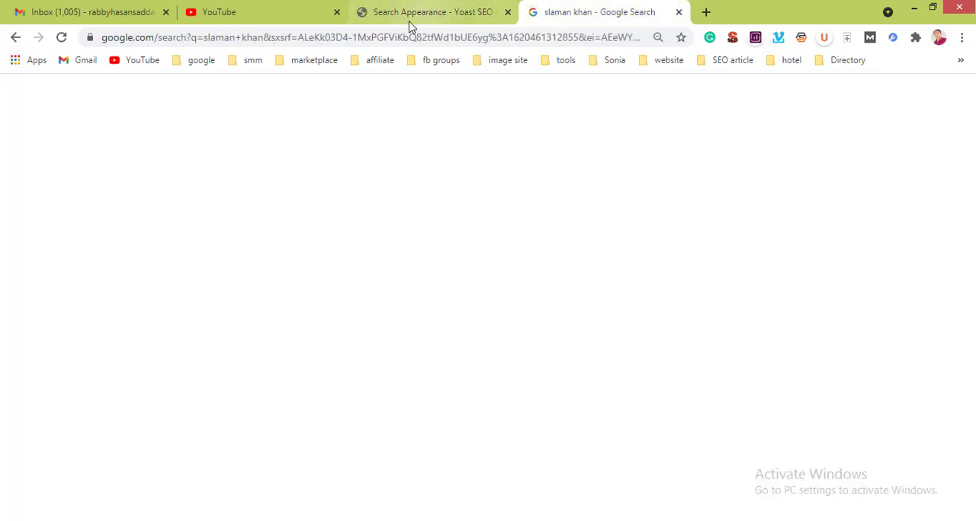
{"action": "left_click", "coordinate": [393, 39]}
{"action": "key", "text": "BackSpace"}
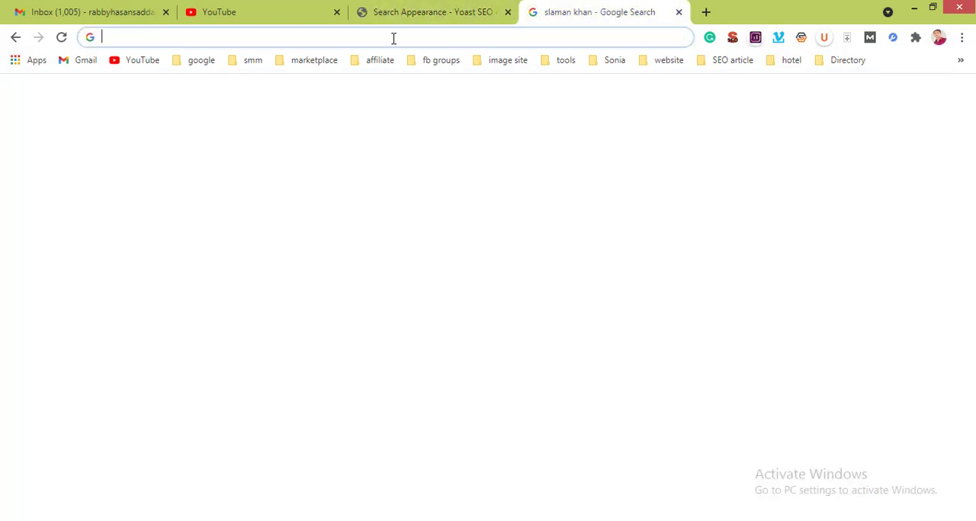
{"action": "type", "text": "best"}
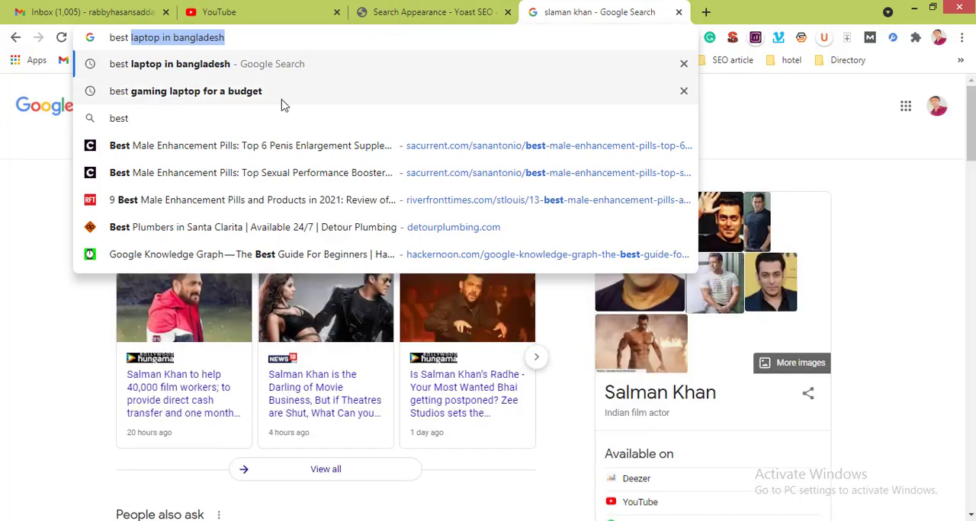
{"action": "left_click", "coordinate": [283, 100]}
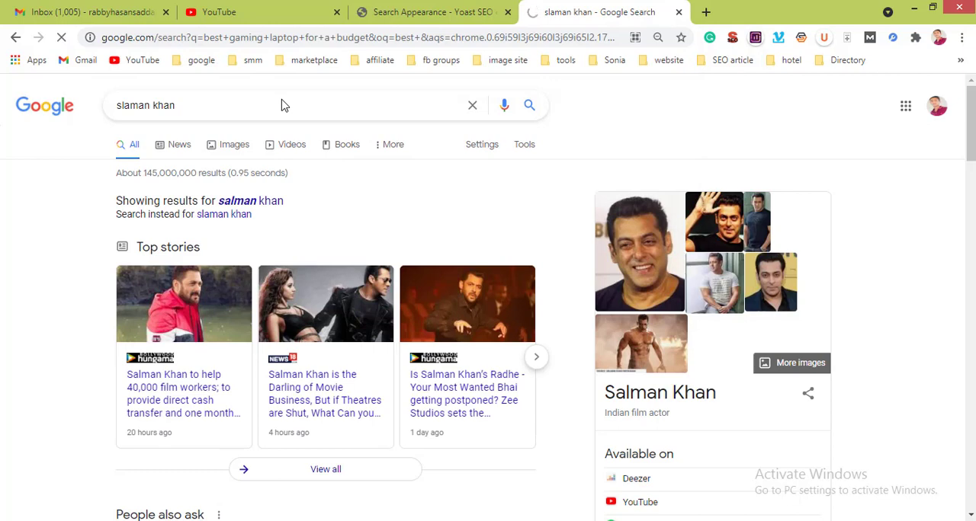
{"action": "left_click", "coordinate": [364, 520]}
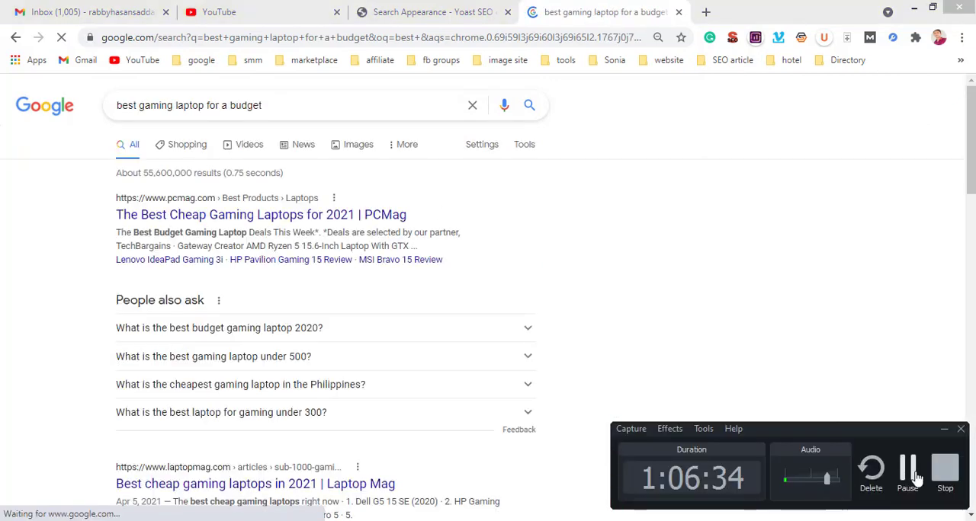
{"action": "left_click", "coordinate": [915, 476]}
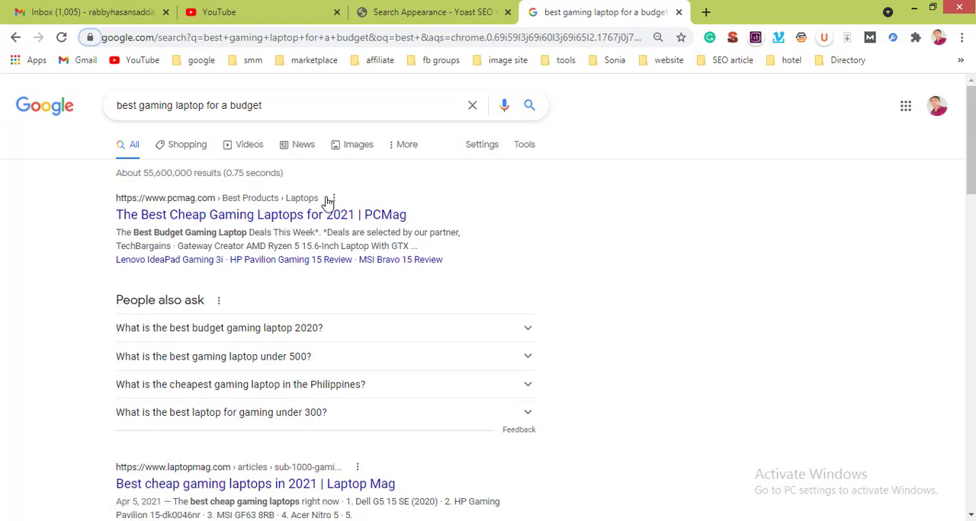
Step: Open the PCMag result on cheap gaming laptops and the TechRadar result on gaming laptop deals under $1000
{"action": "right_click", "coordinate": [238, 220]}
{"action": "left_click", "coordinate": [303, 230]}
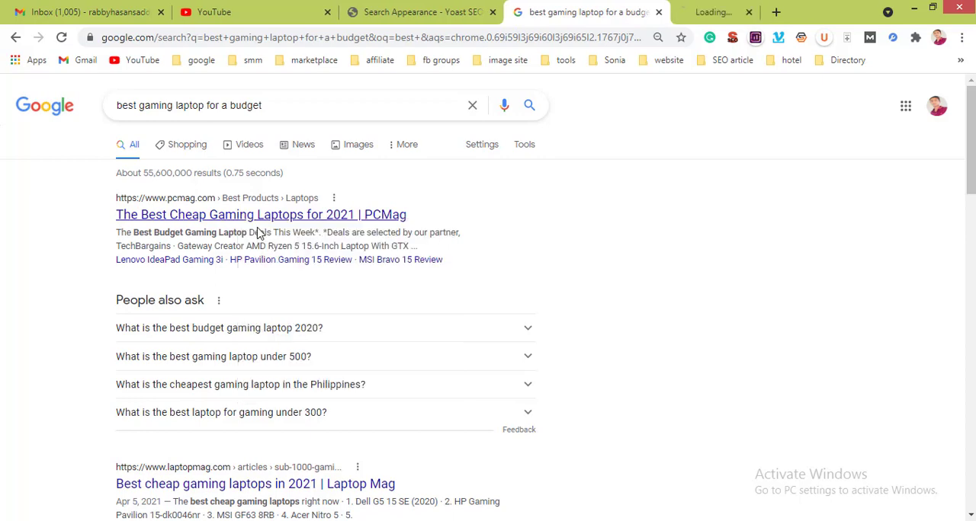
{"action": "scroll", "coordinate": [260, 429], "scroll_direction": "down", "scroll_amount": 3}
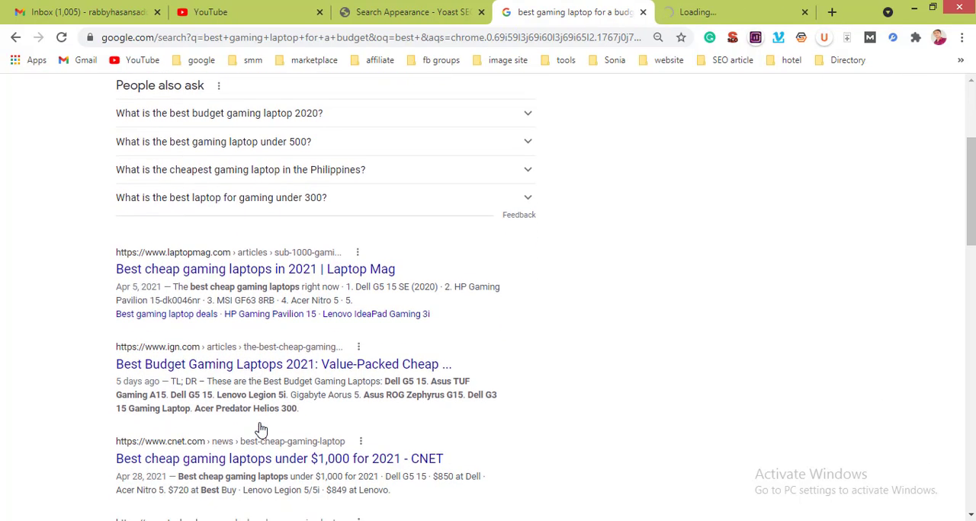
{"action": "scroll", "coordinate": [251, 424], "scroll_direction": "down", "scroll_amount": 1}
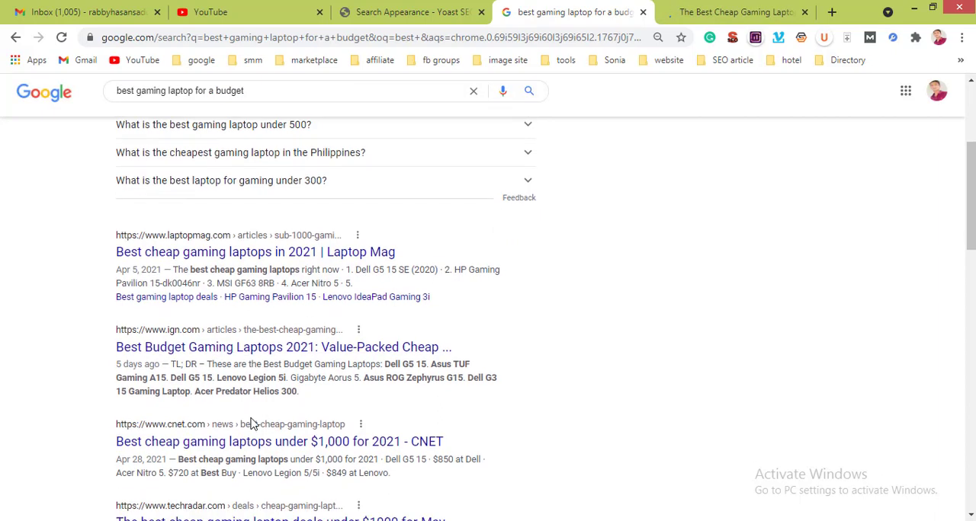
{"action": "scroll", "coordinate": [251, 423], "scroll_direction": "down", "scroll_amount": 3}
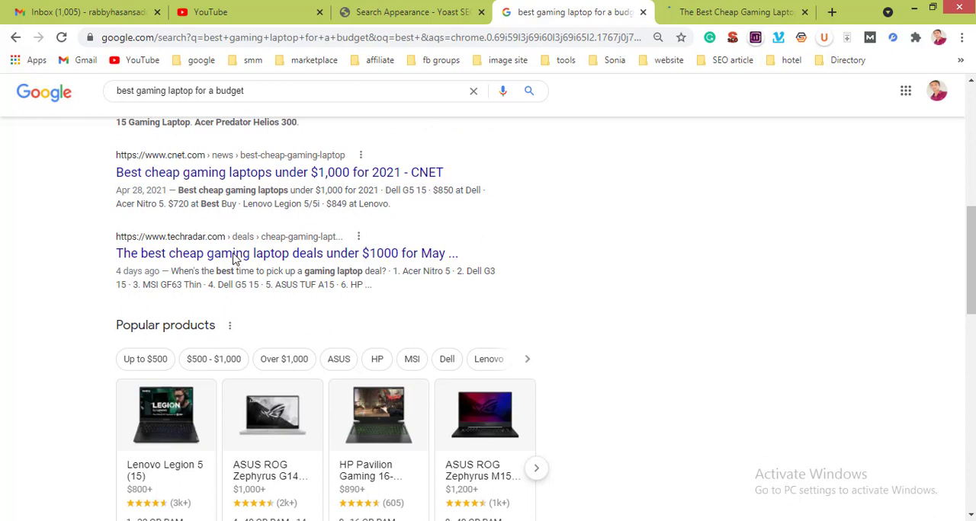
{"action": "right_click", "coordinate": [233, 256]}
{"action": "left_click", "coordinate": [252, 263]}
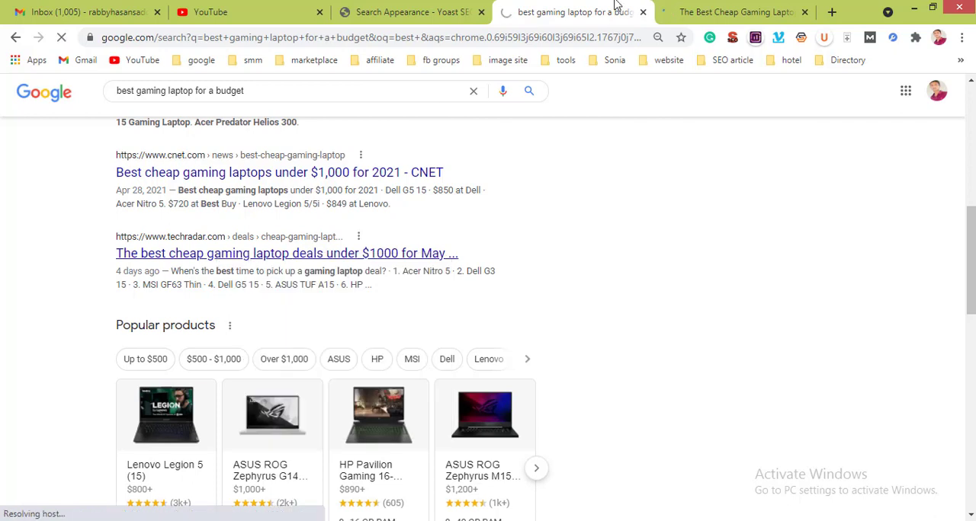
Step: Examine the PCMag article on cheap gaming laptops, including the breadcrumb path above its title
{"action": "left_click", "coordinate": [721, 7]}
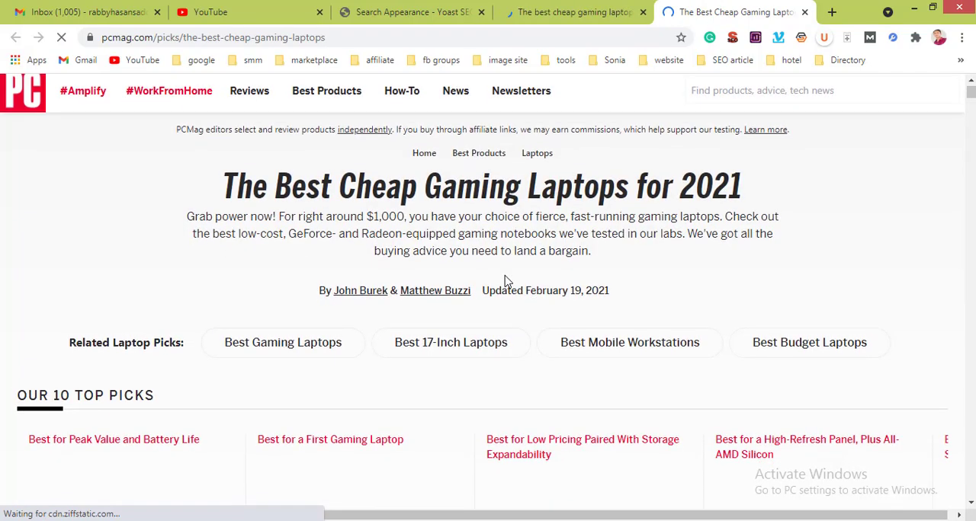
{"action": "scroll", "coordinate": [507, 282], "scroll_direction": "down", "scroll_amount": 1}
{"action": "scroll", "coordinate": [507, 282], "scroll_direction": "down", "scroll_amount": 10}
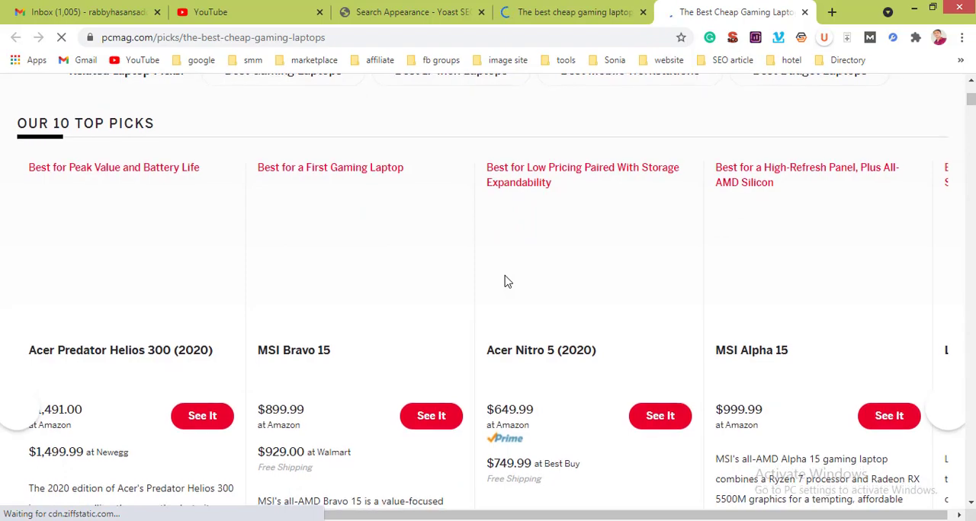
{"action": "scroll", "coordinate": [507, 282], "scroll_direction": "up", "scroll_amount": 11}
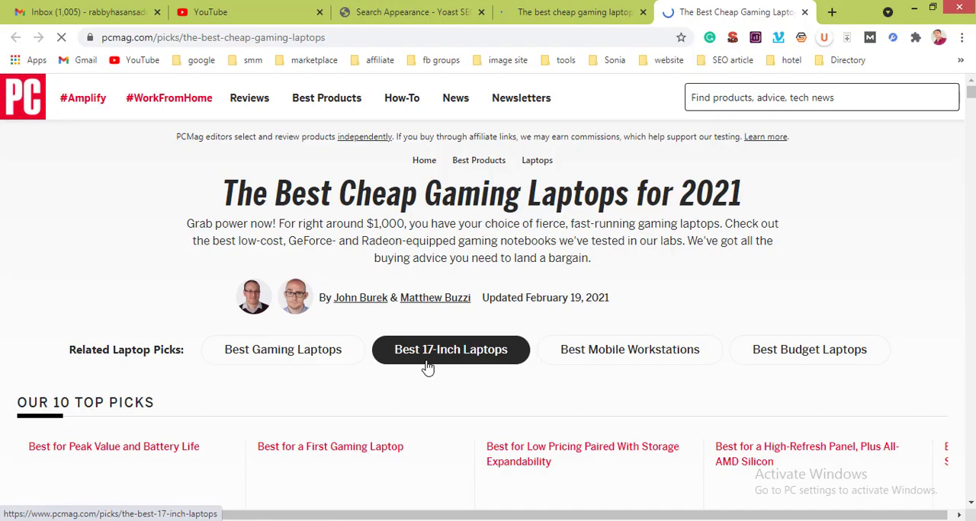
{"action": "scroll", "coordinate": [427, 368], "scroll_direction": "down", "scroll_amount": 5}
{"action": "scroll", "coordinate": [427, 361], "scroll_direction": "down", "scroll_amount": 9}
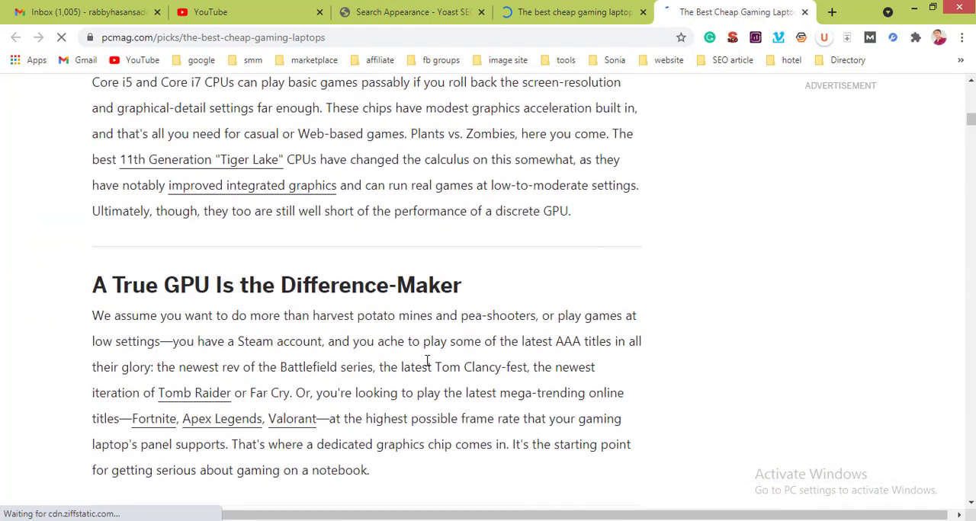
{"action": "scroll", "coordinate": [427, 361], "scroll_direction": "down", "scroll_amount": 7}
{"action": "scroll", "coordinate": [427, 361], "scroll_direction": "up", "scroll_amount": 13}
{"action": "scroll", "coordinate": [428, 366], "scroll_direction": "up", "scroll_amount": 6}
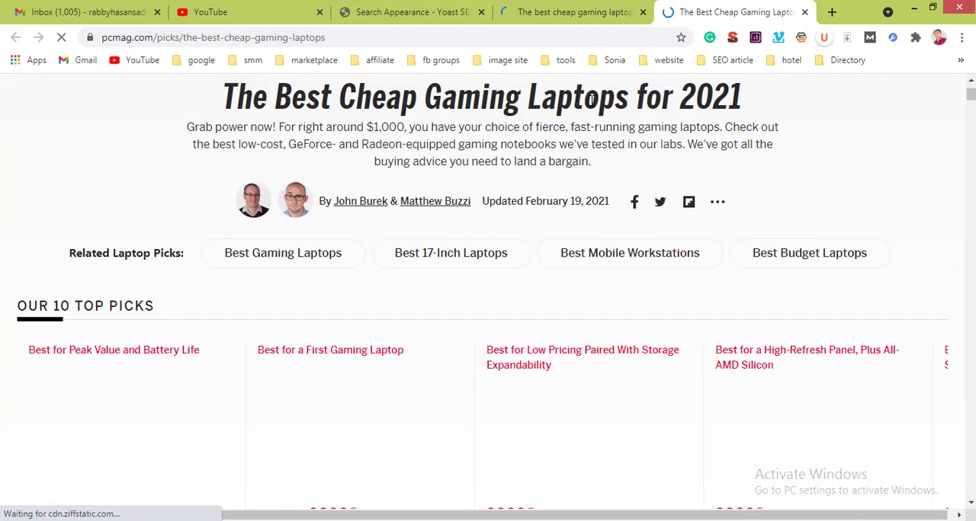
Step: Examine the TechRadar gaming laptop deals article, highlighting the breadcrumb path above its title
{"action": "left_click", "coordinate": [560, 12]}
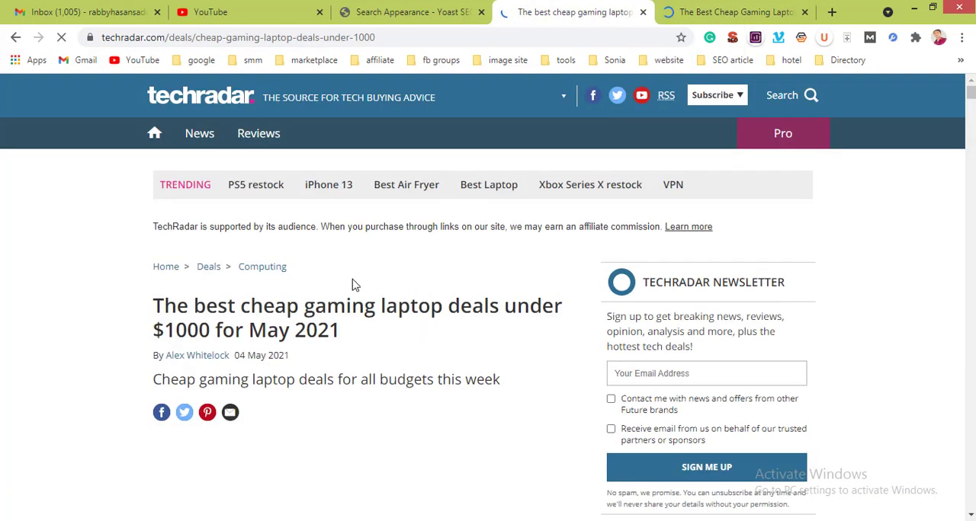
{"action": "left_click_drag", "start_coordinate": [228, 289], "coordinate": [152, 266]}
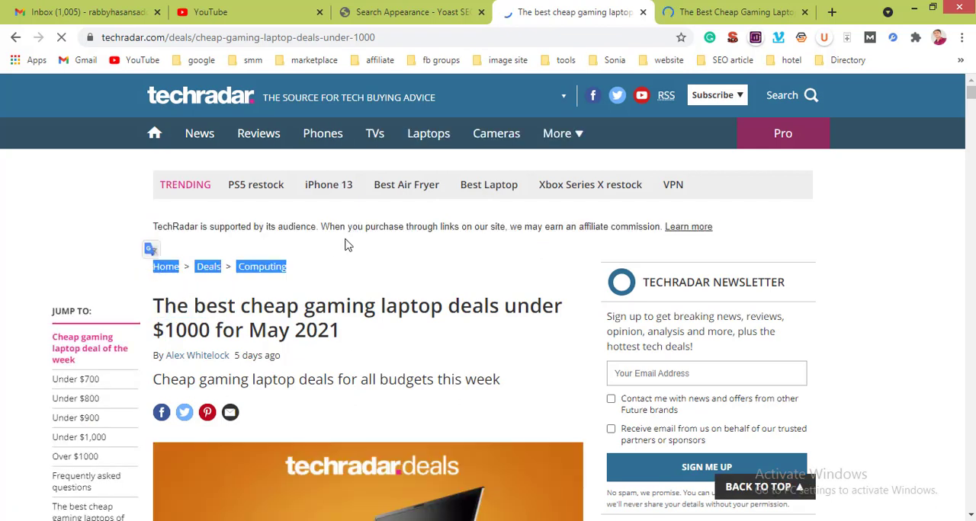
{"action": "left_click", "coordinate": [375, 274]}
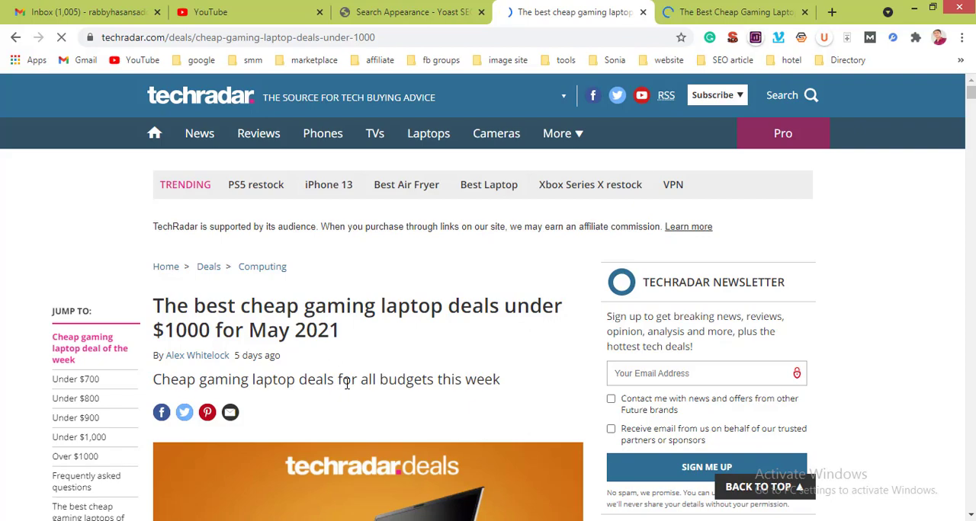
{"action": "scroll", "coordinate": [347, 385], "scroll_direction": "down", "scroll_amount": 3}
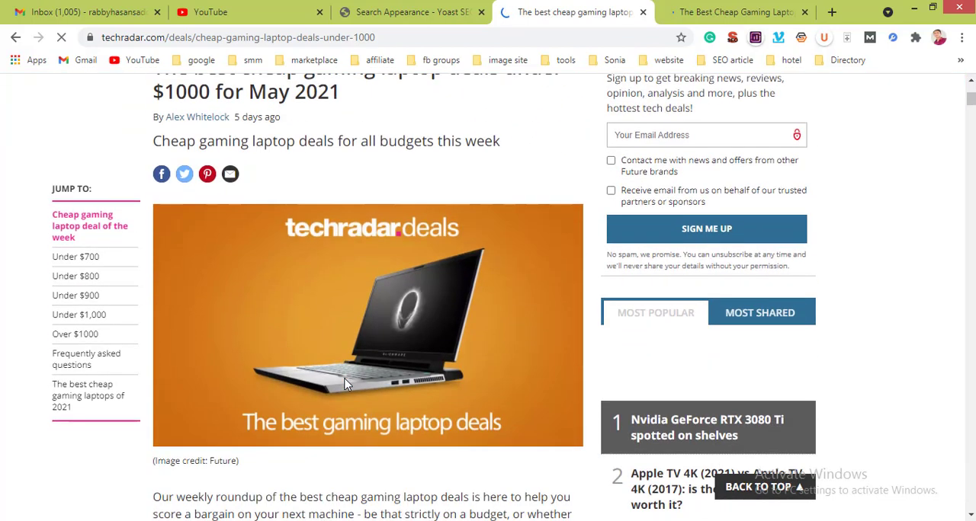
{"action": "scroll", "coordinate": [346, 385], "scroll_direction": "down", "scroll_amount": 10}
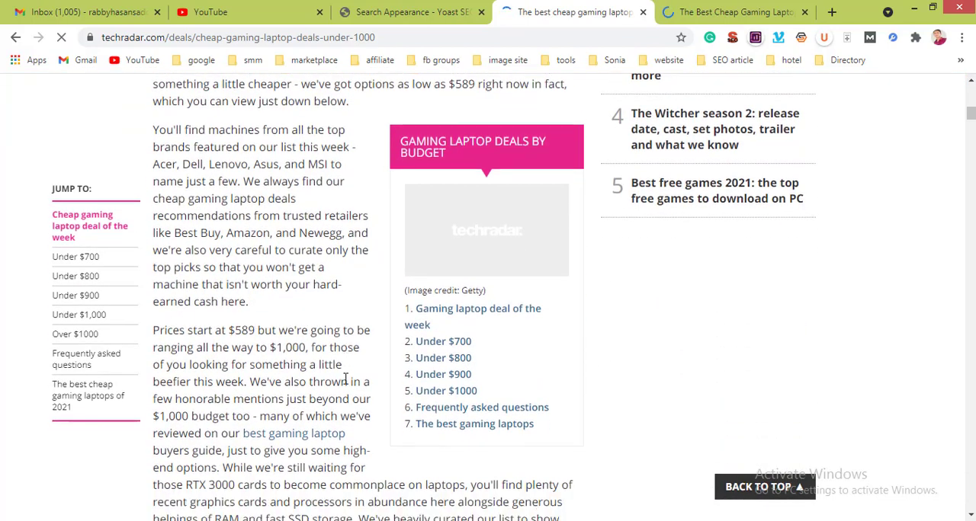
{"action": "scroll", "coordinate": [345, 381], "scroll_direction": "down", "scroll_amount": 8}
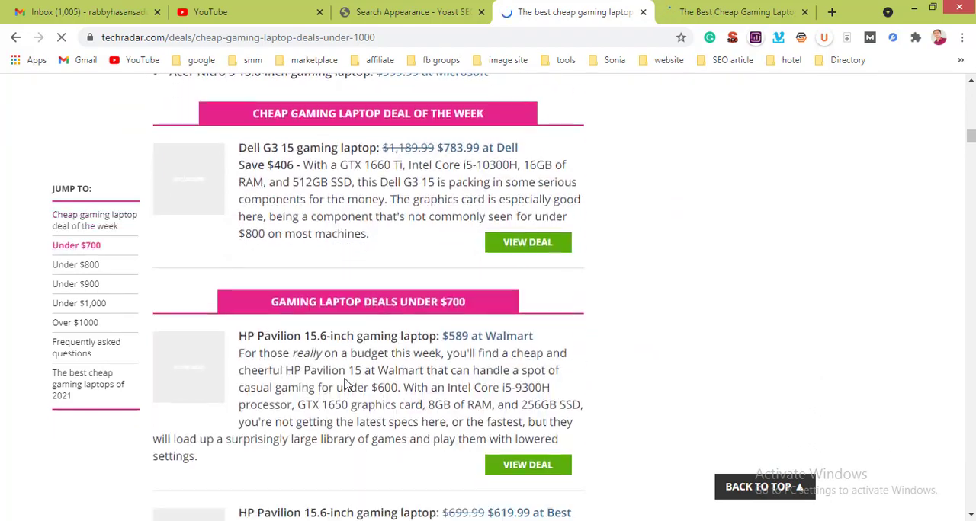
{"action": "scroll", "coordinate": [345, 383], "scroll_direction": "down", "scroll_amount": 5}
{"action": "scroll", "coordinate": [346, 382], "scroll_direction": "up", "scroll_amount": 19}
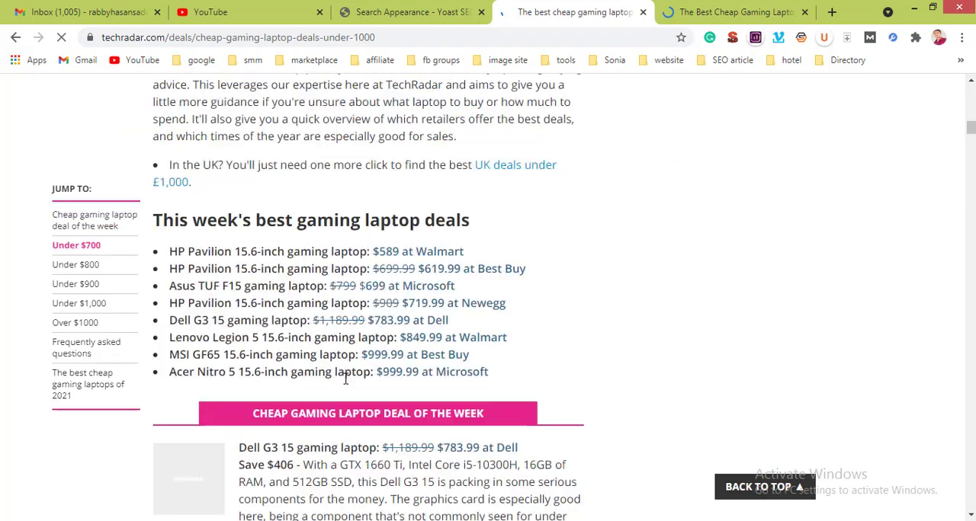
{"action": "scroll", "coordinate": [345, 378], "scroll_direction": "up", "scroll_amount": 4}
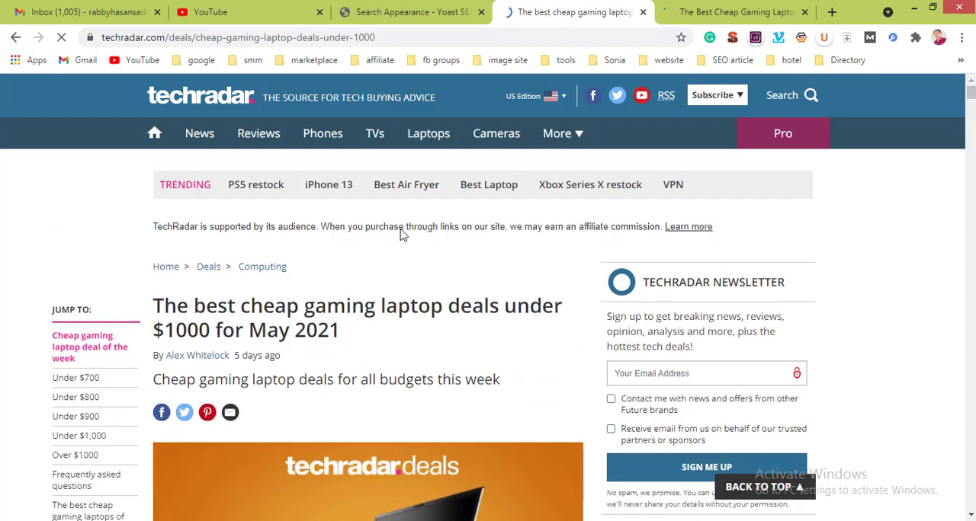
Step: Compare the Yoast breadcrumb separator and other Breadcrumbs settings with the breadcrumb path on the TechRadar article
{"action": "left_click", "coordinate": [389, 12]}
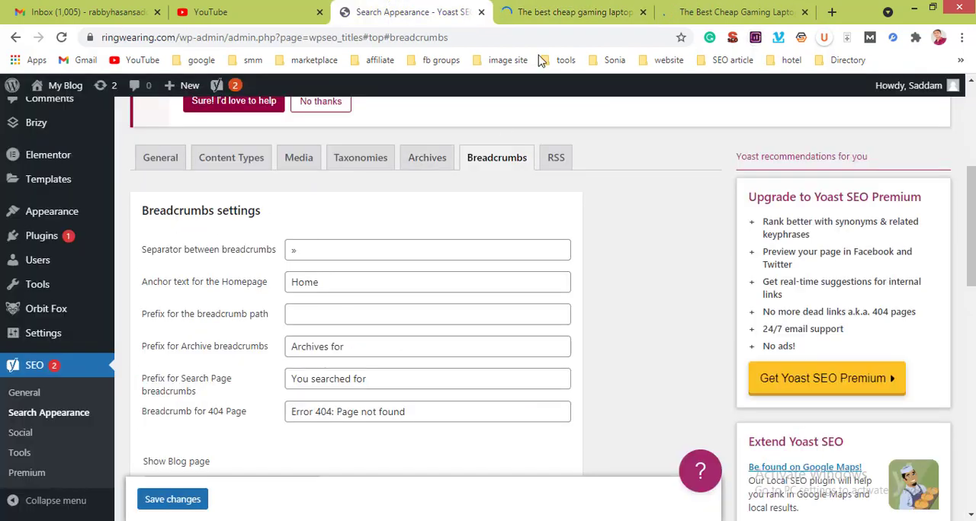
{"action": "left_click", "coordinate": [550, 12]}
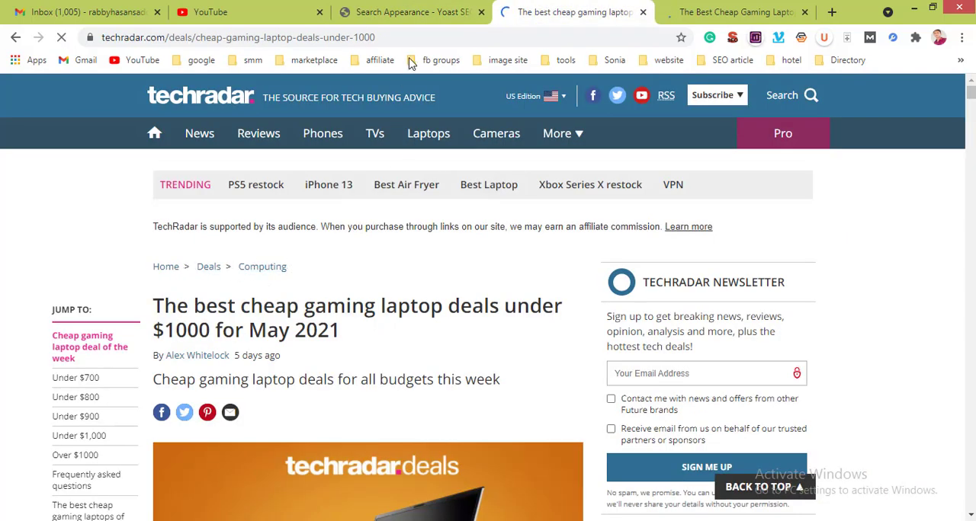
{"action": "left_click", "coordinate": [416, 21]}
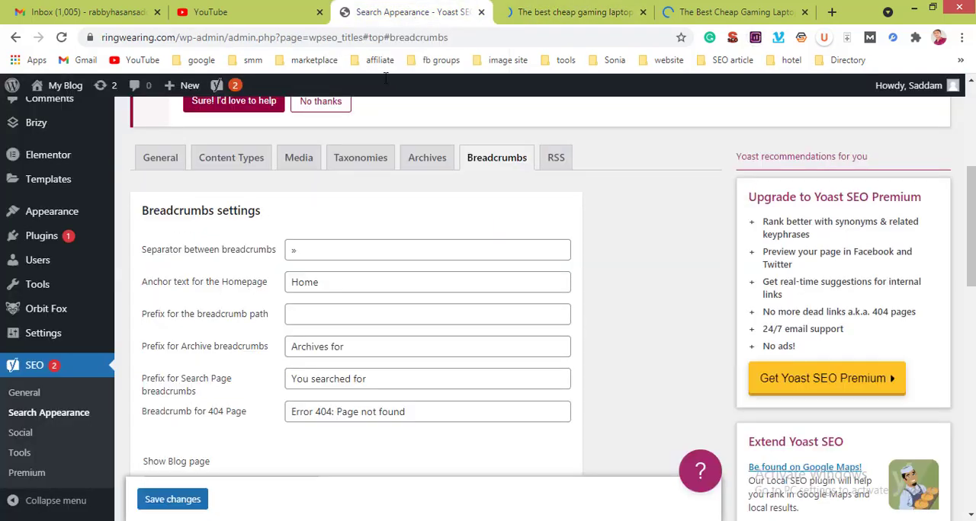
{"action": "left_click", "coordinate": [310, 250]}
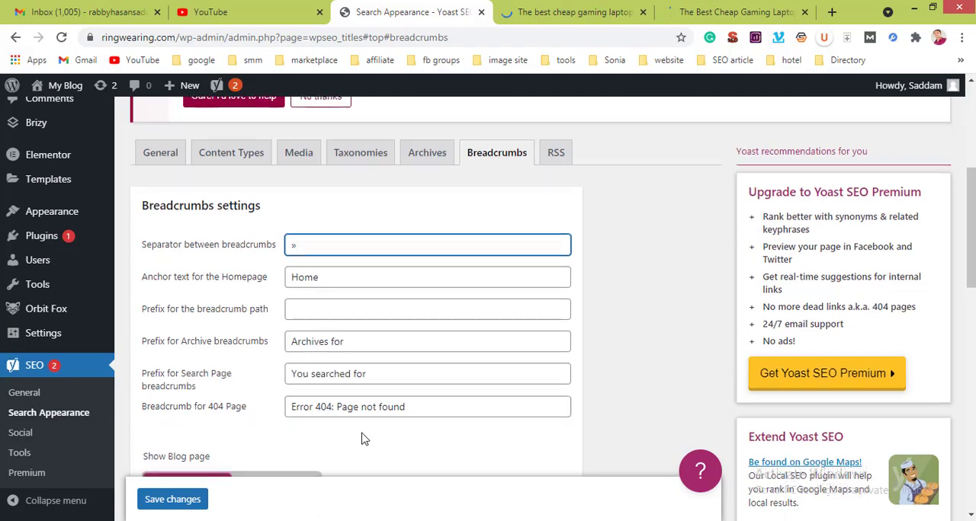
{"action": "scroll", "coordinate": [364, 440], "scroll_direction": "down", "scroll_amount": 4}
{"action": "scroll", "coordinate": [363, 438], "scroll_direction": "up", "scroll_amount": 7}
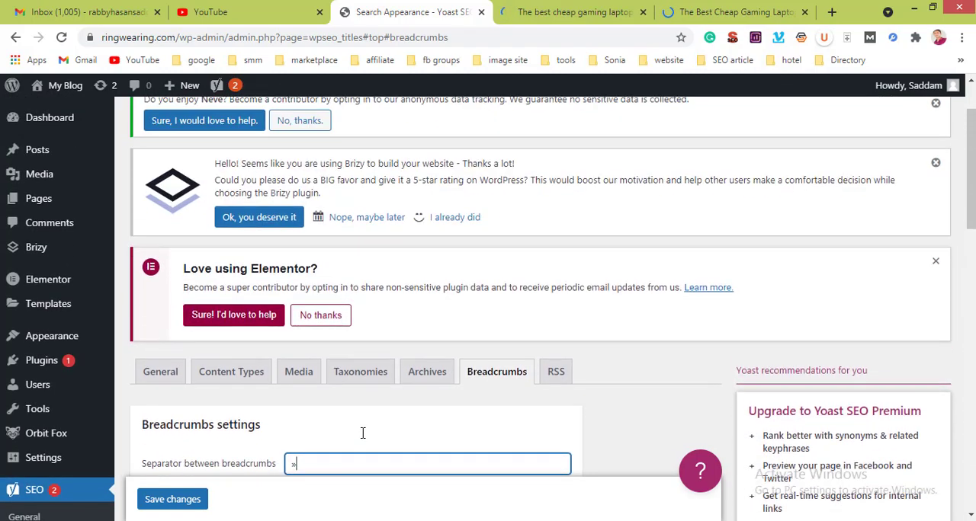
Step: Open the RSS feed settings and review the content before and after each post and the available variables
{"action": "left_click", "coordinate": [554, 381]}
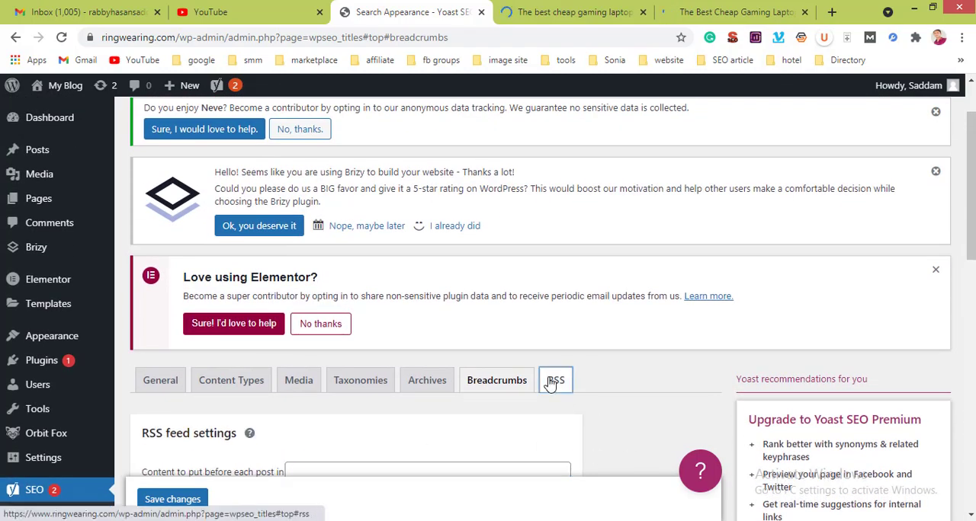
{"action": "scroll", "coordinate": [663, 383], "scroll_direction": "down", "scroll_amount": 2}
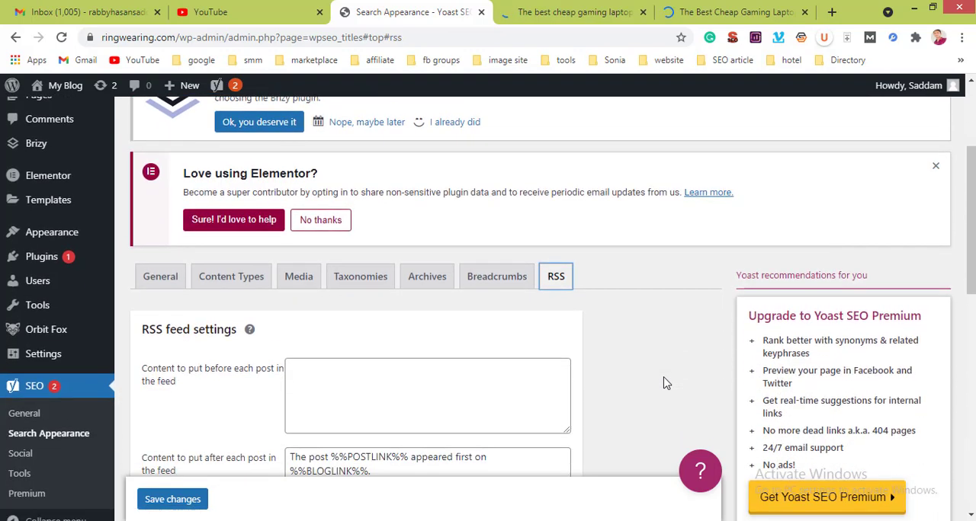
{"action": "scroll", "coordinate": [663, 382], "scroll_direction": "down", "scroll_amount": 1}
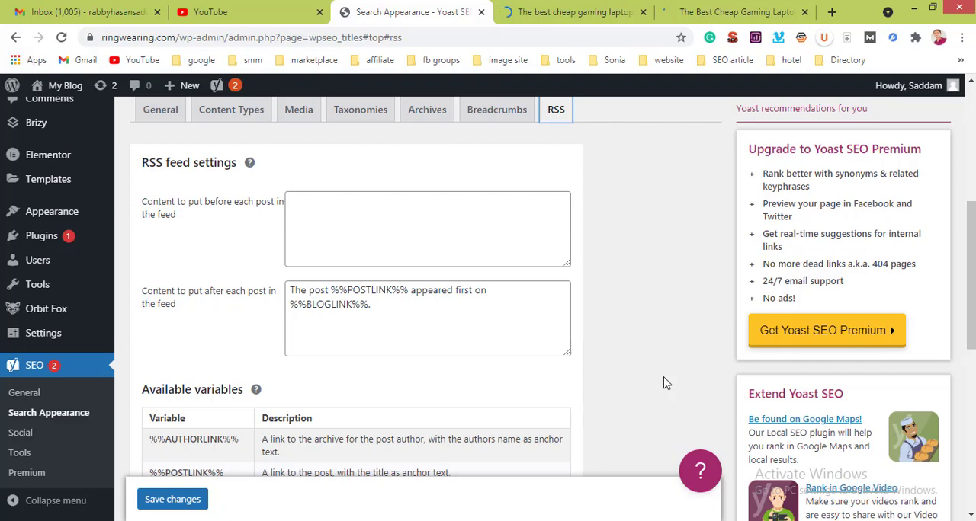
{"action": "scroll", "coordinate": [664, 383], "scroll_direction": "down", "scroll_amount": 5}
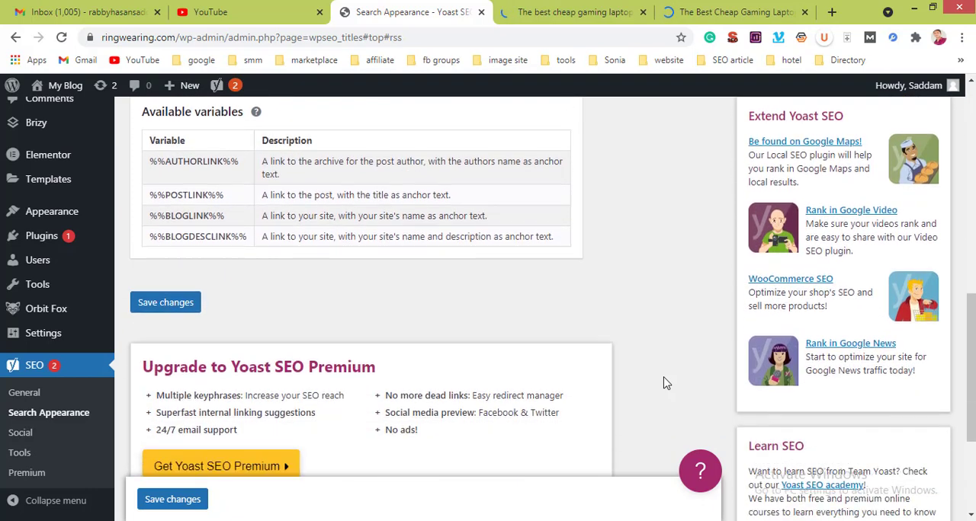
{"action": "scroll", "coordinate": [665, 382], "scroll_direction": "up", "scroll_amount": 10}
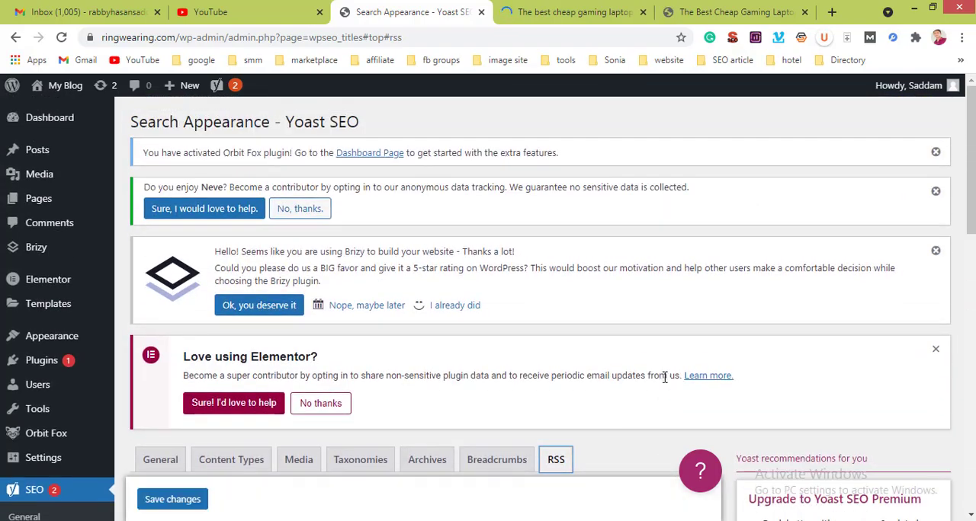
{"action": "scroll", "coordinate": [665, 383], "scroll_direction": "down", "scroll_amount": 4}
{"action": "scroll", "coordinate": [664, 383], "scroll_direction": "down", "scroll_amount": 8}
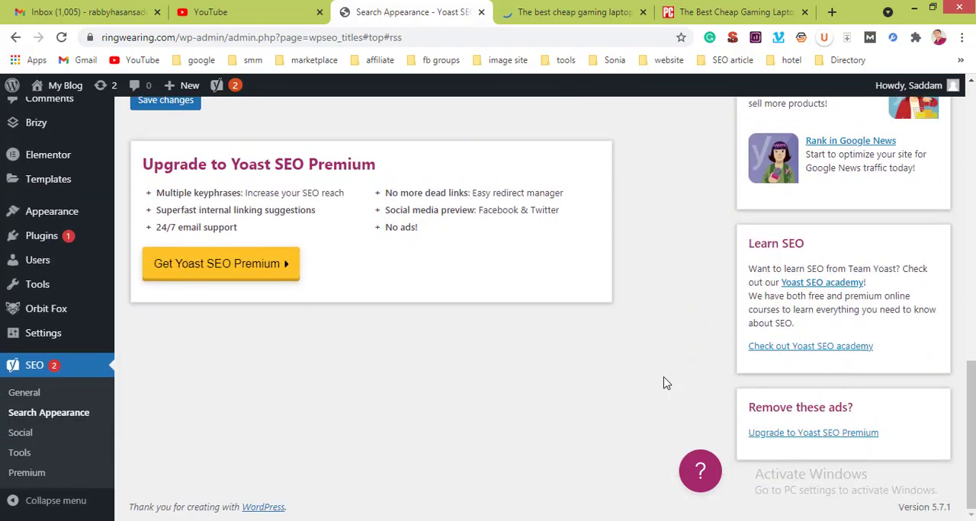
Step: Go over the RSS feed settings once more and save the changes
{"action": "scroll", "coordinate": [665, 382], "scroll_direction": "up", "scroll_amount": 10}
{"action": "scroll", "coordinate": [664, 382], "scroll_direction": "down", "scroll_amount": 10}
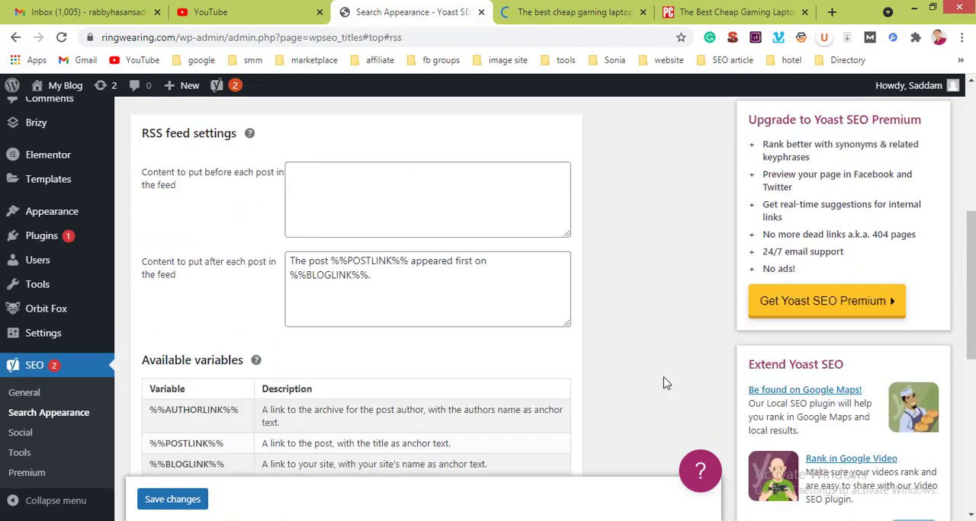
{"action": "scroll", "coordinate": [665, 383], "scroll_direction": "down", "scroll_amount": 3}
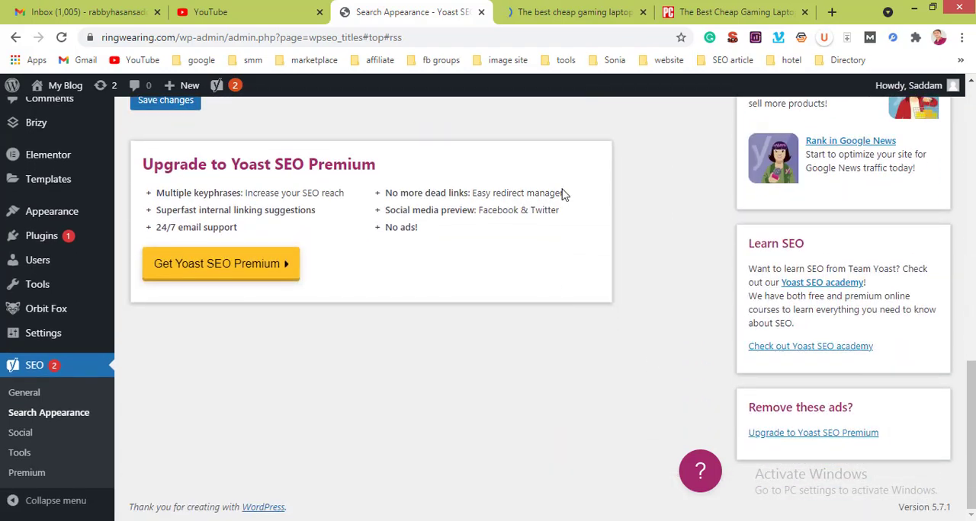
{"action": "scroll", "coordinate": [564, 194], "scroll_direction": "up", "scroll_amount": 3}
{"action": "left_click", "coordinate": [180, 307]}
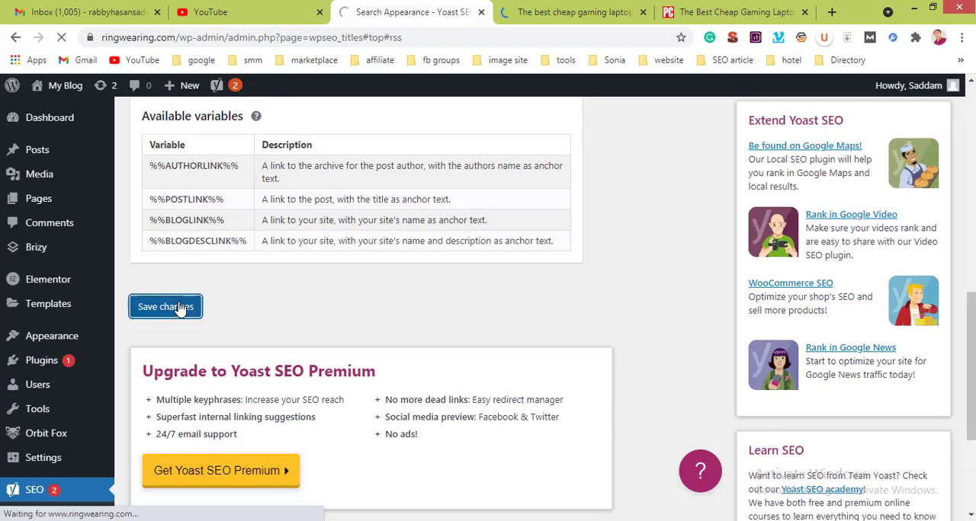
Step: Open Yoast's Social settings and close the TechRadar and PCMag article tabs
{"action": "scroll", "coordinate": [44, 457], "scroll_direction": "down", "scroll_amount": 3}
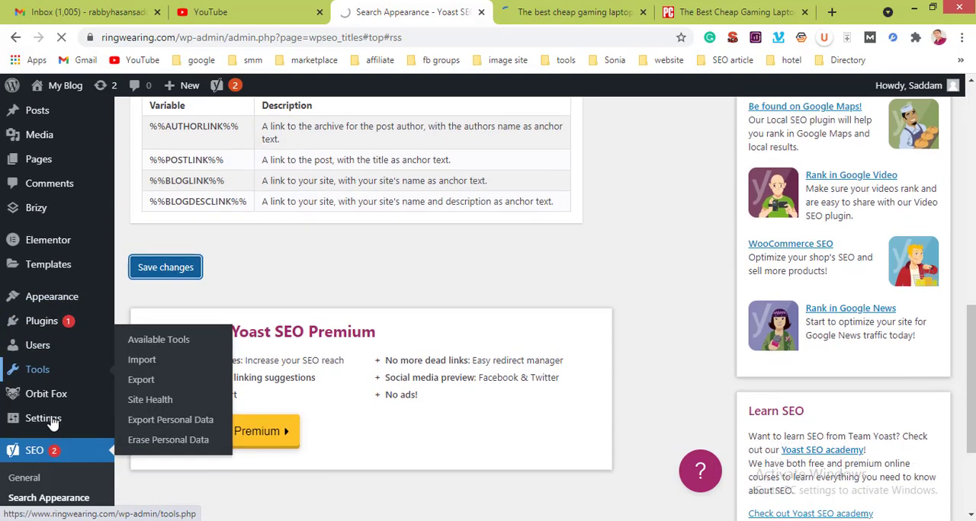
{"action": "left_click", "coordinate": [30, 440]}
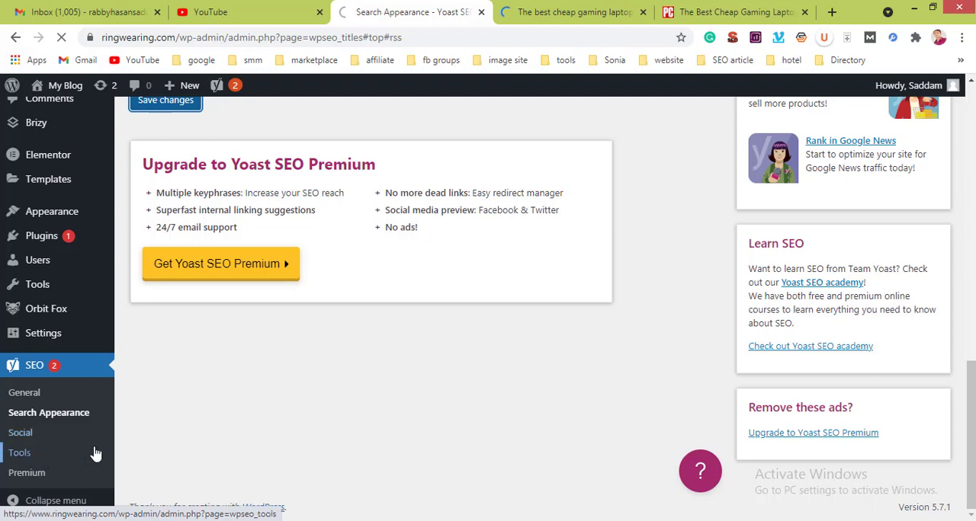
{"action": "left_click", "coordinate": [31, 437]}
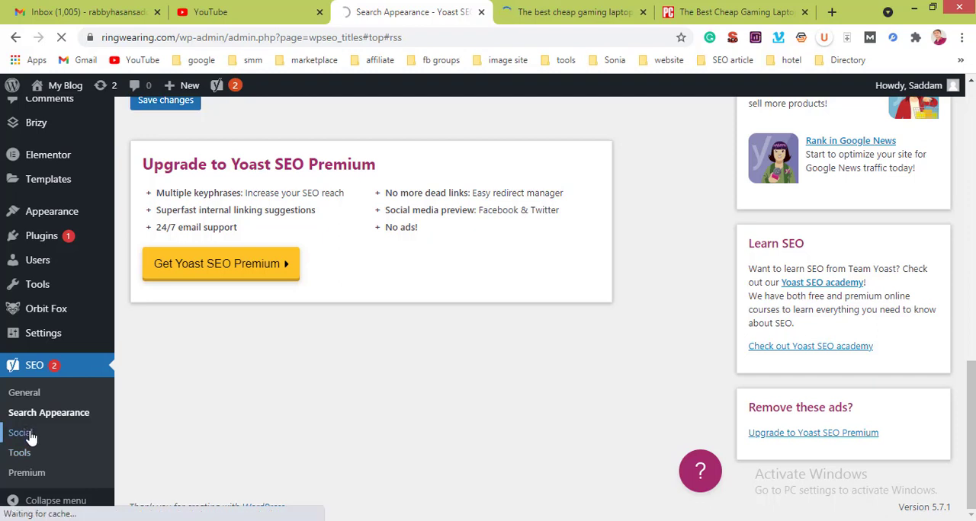
{"action": "left_click", "coordinate": [642, 12]}
{"action": "left_click", "coordinate": [643, 12]}
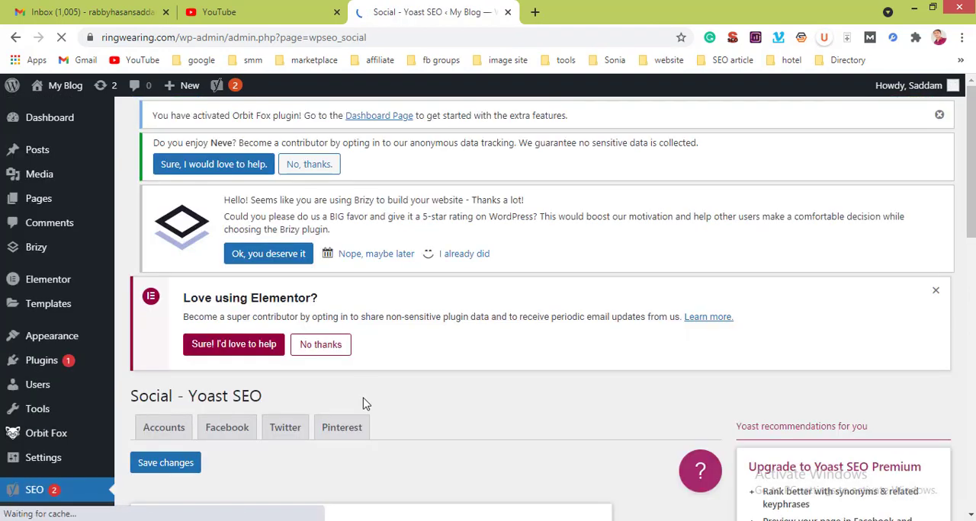
Step: Copy the base address of the Facebook Page URL, without the username, into the organization's LinkedIn URL field
{"action": "scroll", "coordinate": [362, 404], "scroll_direction": "down", "scroll_amount": 3}
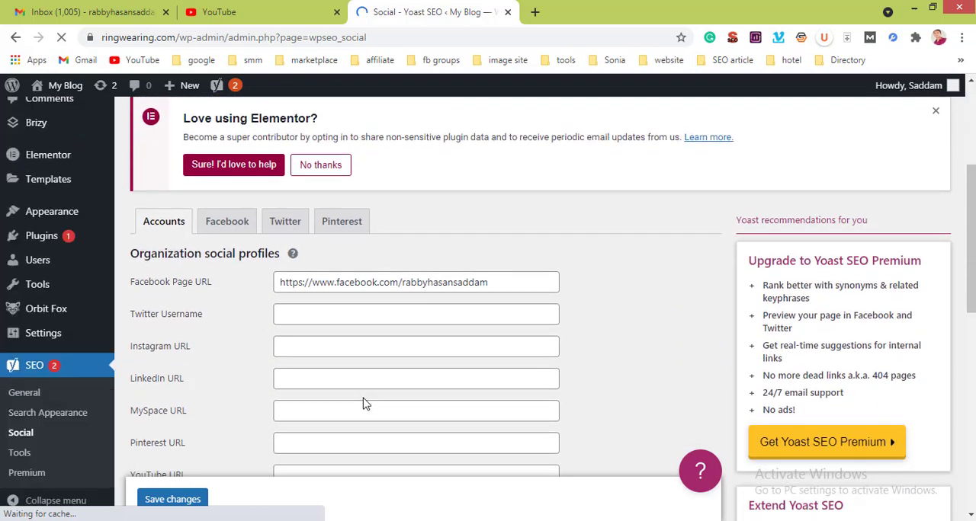
{"action": "triple_click", "coordinate": [329, 250]}
{"action": "left_click", "coordinate": [326, 283]}
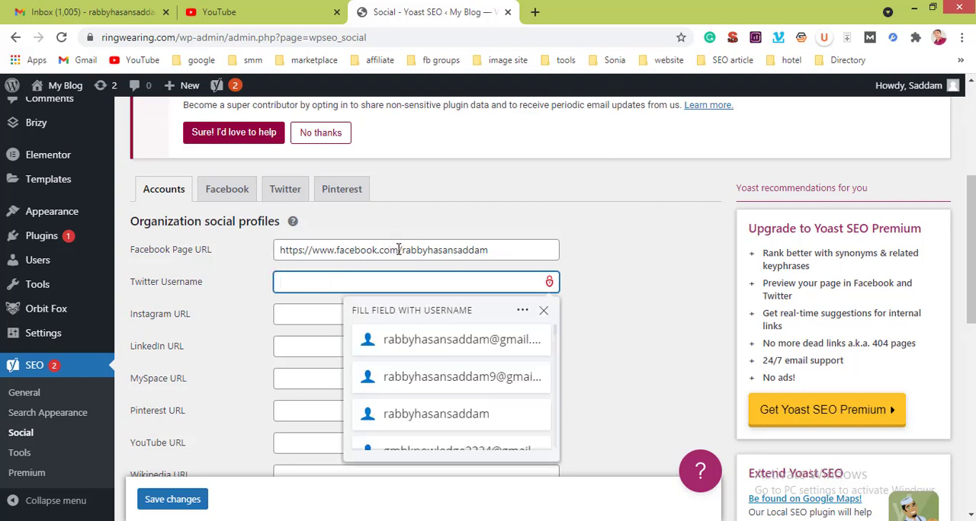
{"action": "left_click_drag", "start_coordinate": [398, 250], "coordinate": [259, 253]}
{"action": "key", "text": "ctrl+c"}
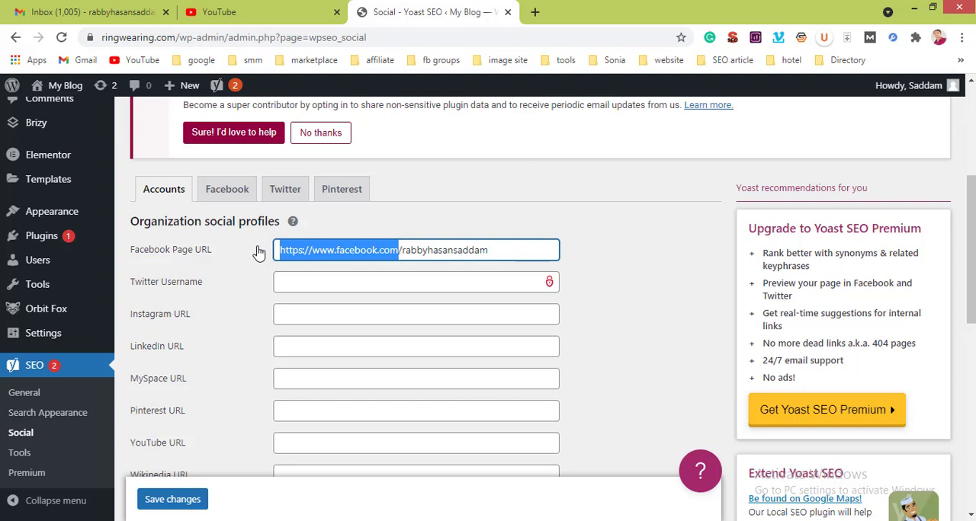
{"action": "left_click", "coordinate": [290, 346]}
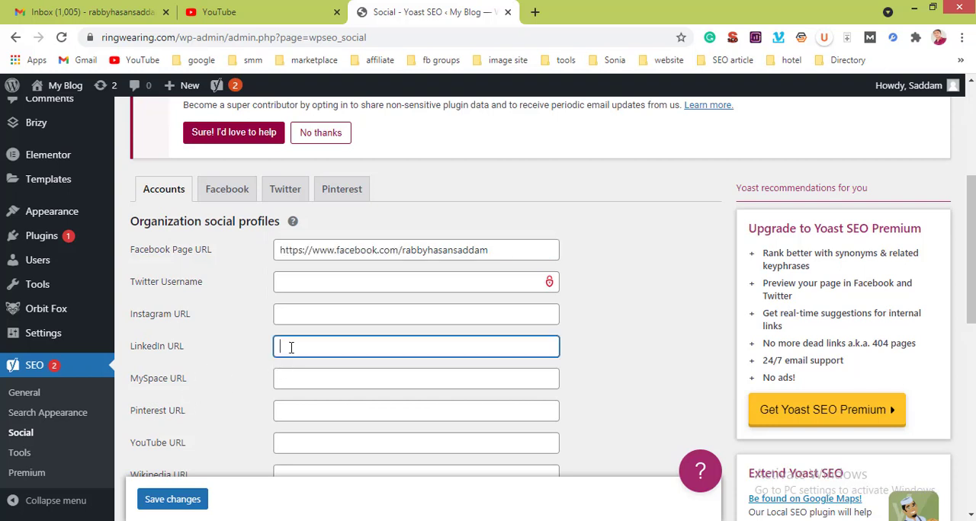
{"action": "key", "text": "ctrl+v"}
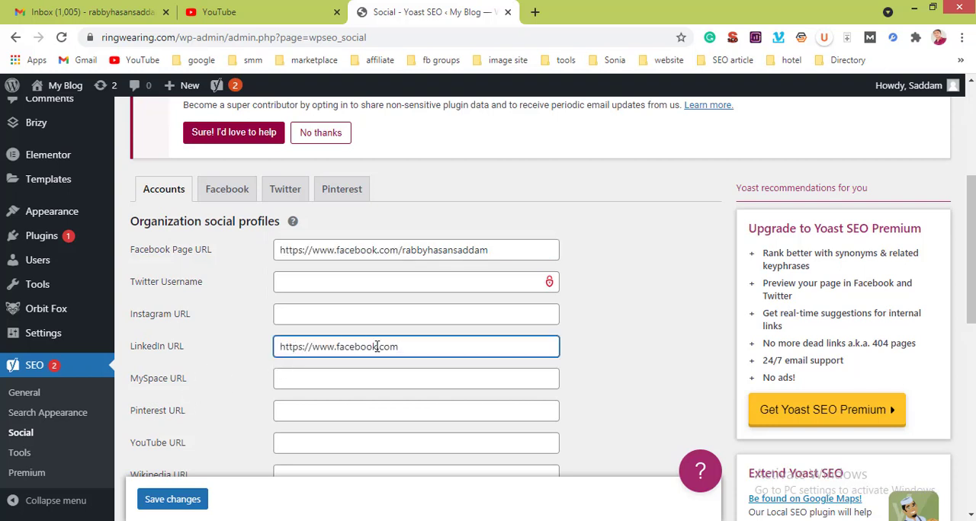
Step: Replace the Facebook domain name in the LinkedIn URL with linkedin and append the profile username followed by a slash
{"action": "left_click_drag", "start_coordinate": [377, 347], "coordinate": [336, 346]}
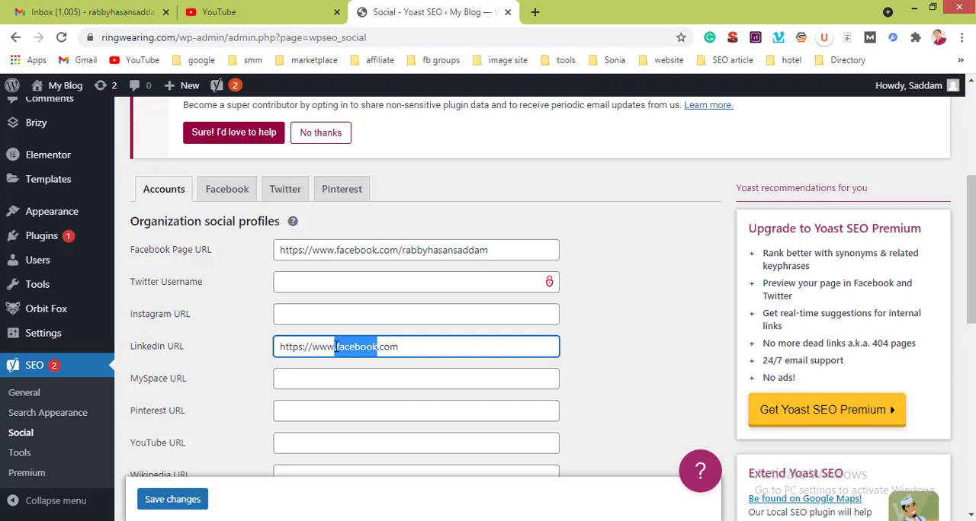
{"action": "type", "text": "linkedinl"}
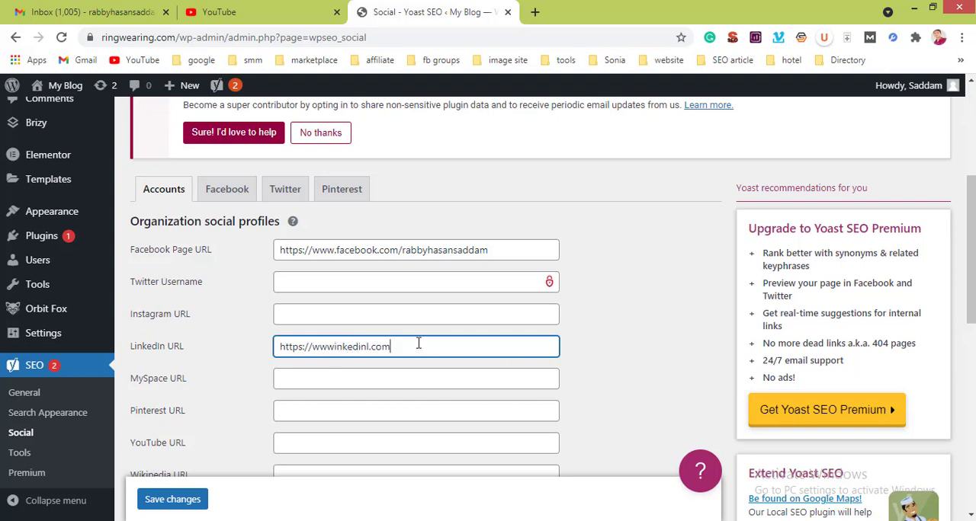
{"action": "left_click", "coordinate": [369, 346]}
{"action": "key", "text": "BackSpace"}
Step: Open the Facebook settings of the Social page and bring up the media library for the default sharing image
{"action": "scroll", "coordinate": [337, 414], "scroll_direction": "down", "scroll_amount": 3}
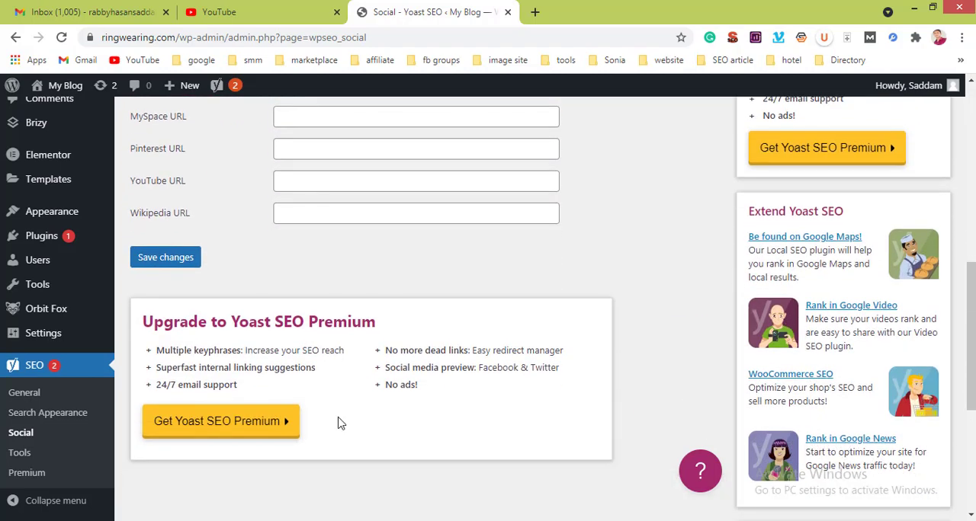
{"action": "scroll", "coordinate": [341, 423], "scroll_direction": "up", "scroll_amount": 4}
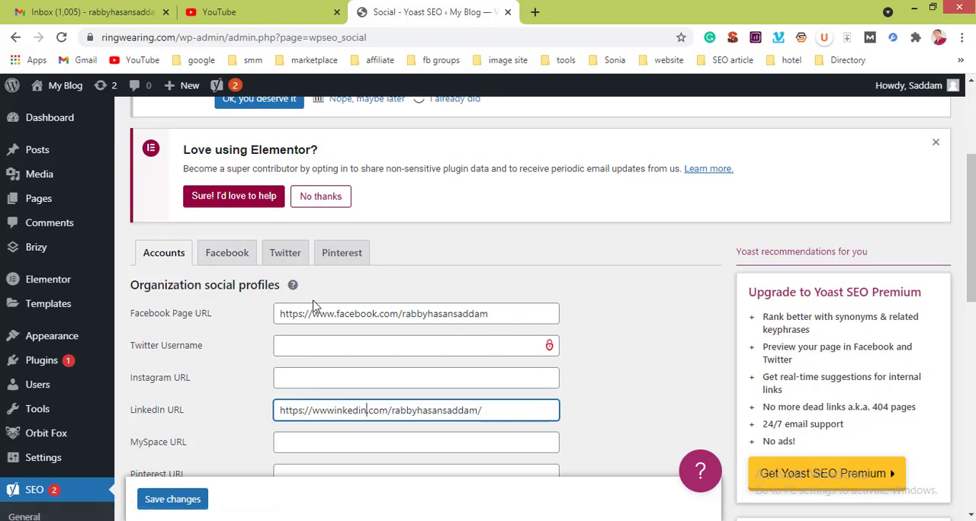
{"action": "left_click", "coordinate": [240, 261]}
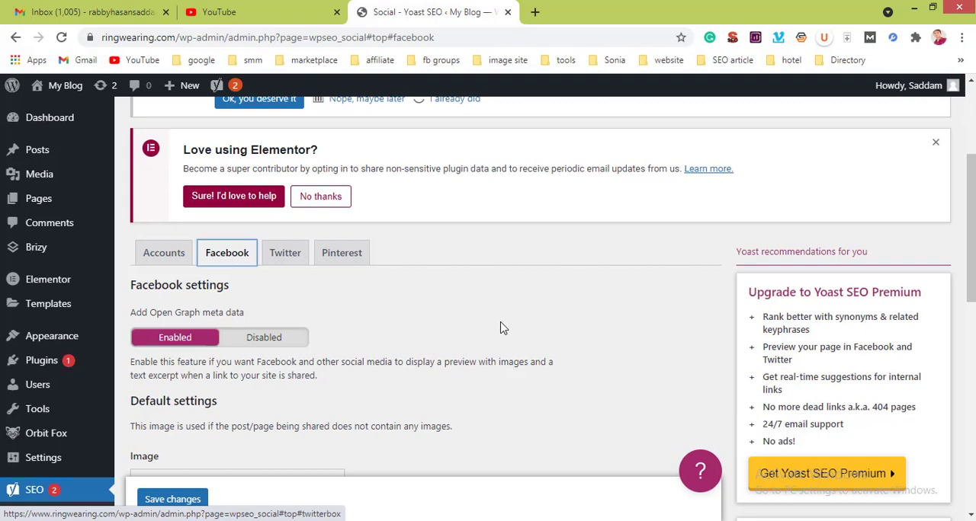
{"action": "scroll", "coordinate": [502, 326], "scroll_direction": "down", "scroll_amount": 3}
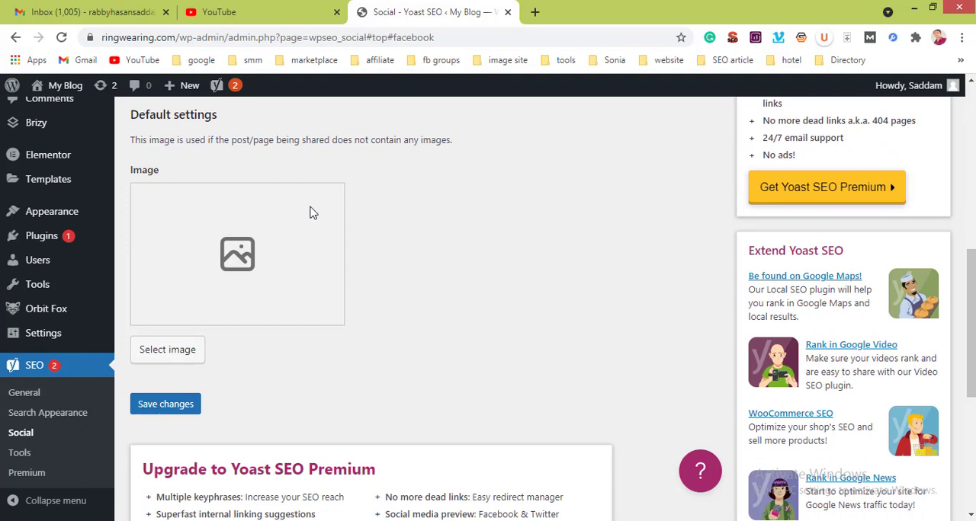
{"action": "left_click", "coordinate": [185, 349]}
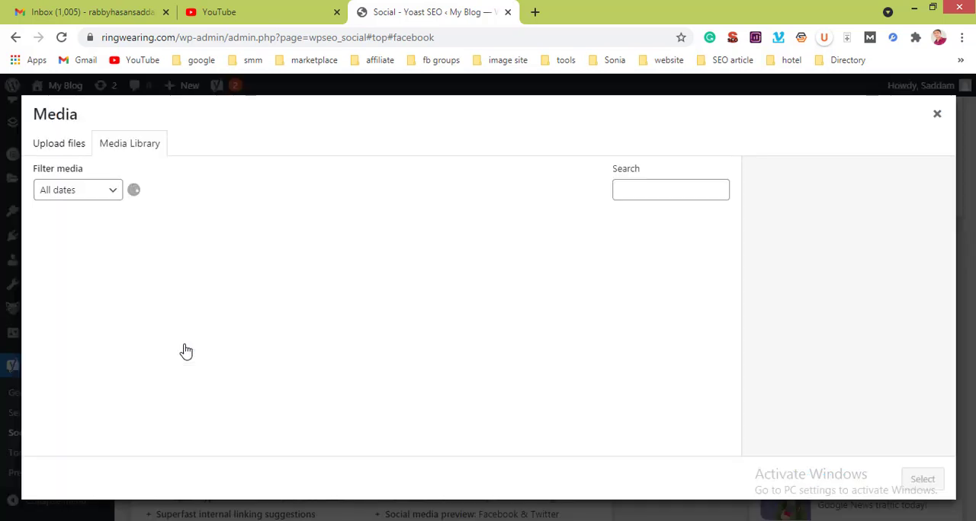
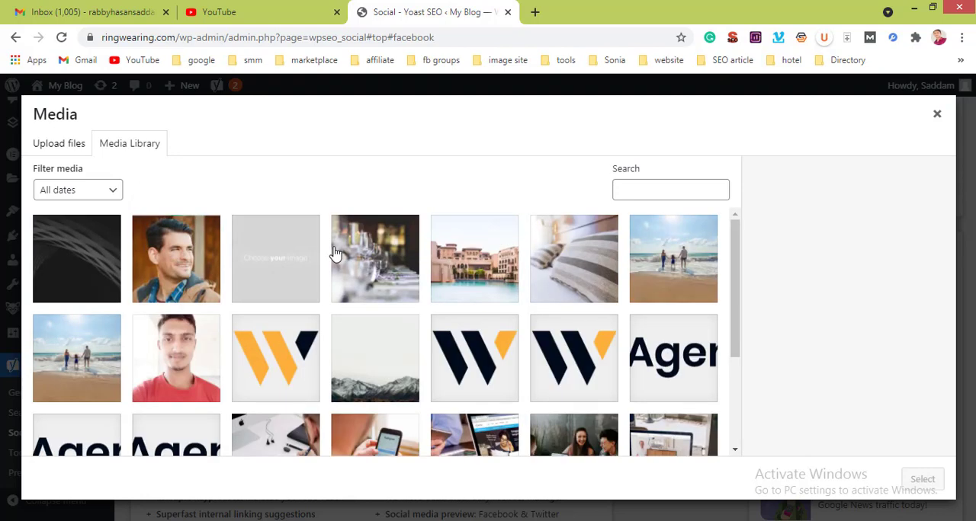
Step: Set main3.jpg from the media library as the default Facebook sharing image
{"action": "left_click", "coordinate": [474, 262]}
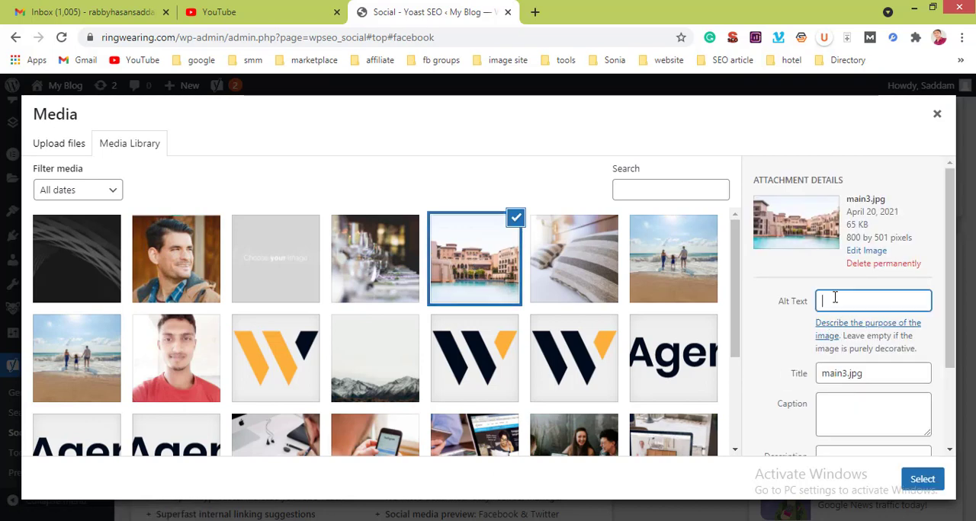
{"action": "left_click", "coordinate": [919, 480]}
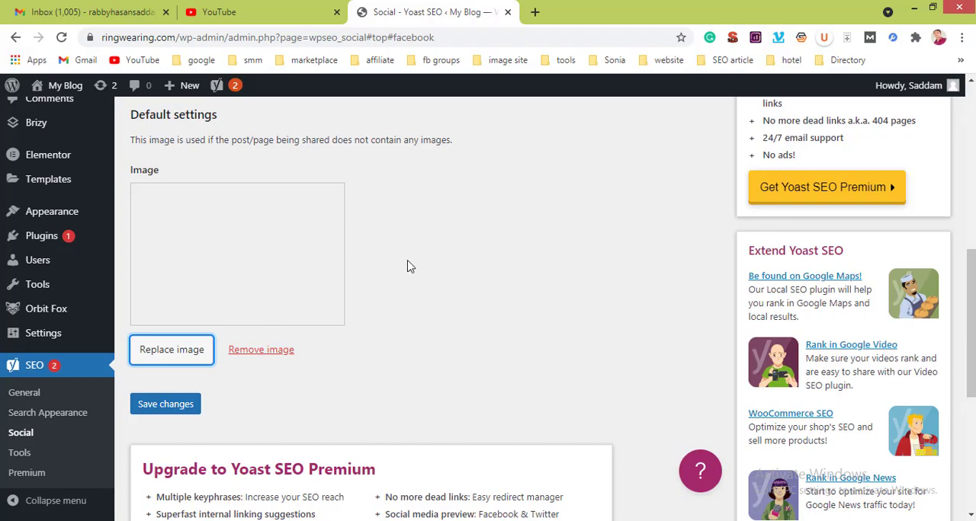
{"action": "scroll", "coordinate": [408, 266], "scroll_direction": "down", "scroll_amount": 5}
{"action": "scroll", "coordinate": [408, 266], "scroll_direction": "up", "scroll_amount": 15}
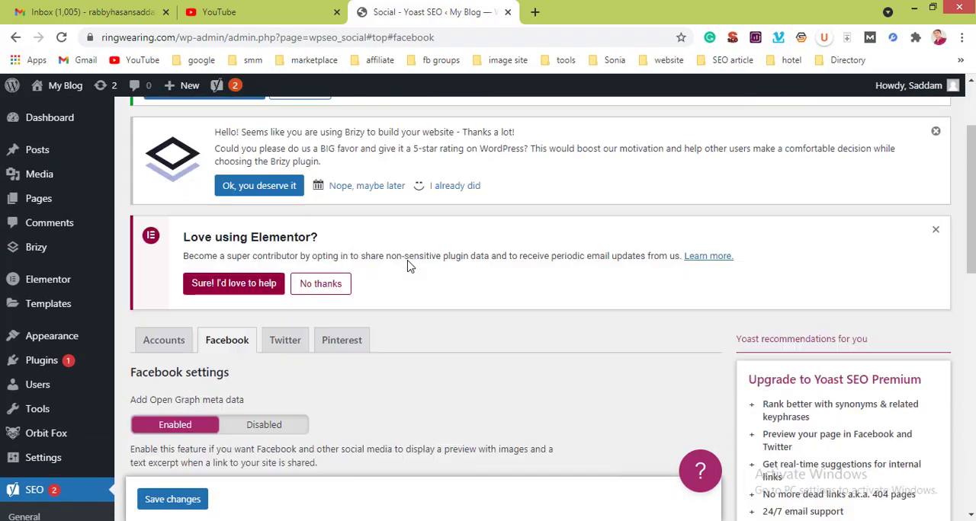
{"action": "scroll", "coordinate": [408, 266], "scroll_direction": "up", "scroll_amount": 2}
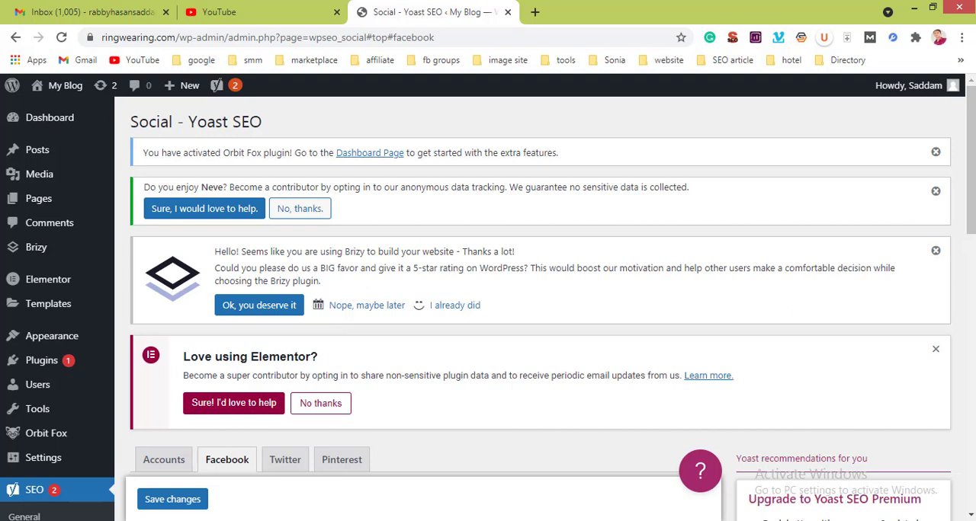
{"action": "left_click", "coordinate": [355, 520]}
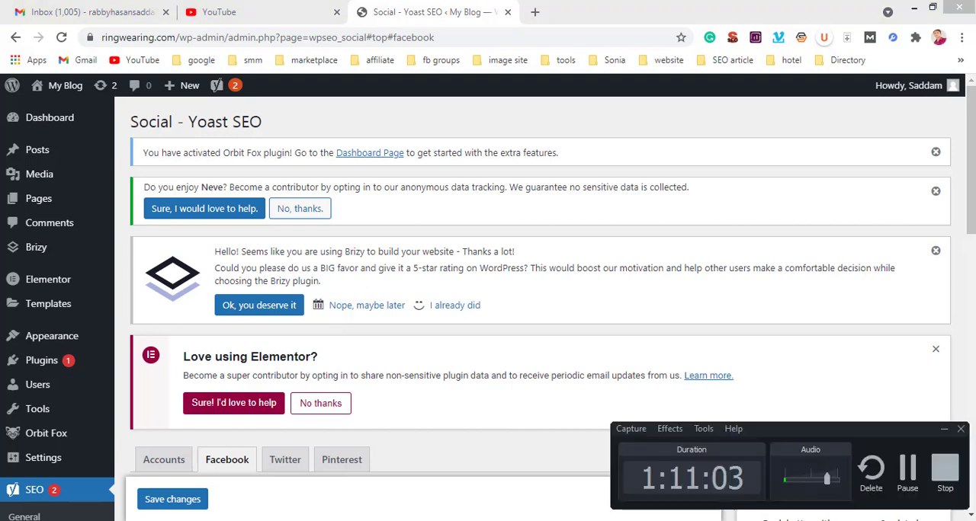
{"action": "left_click", "coordinate": [920, 466]}
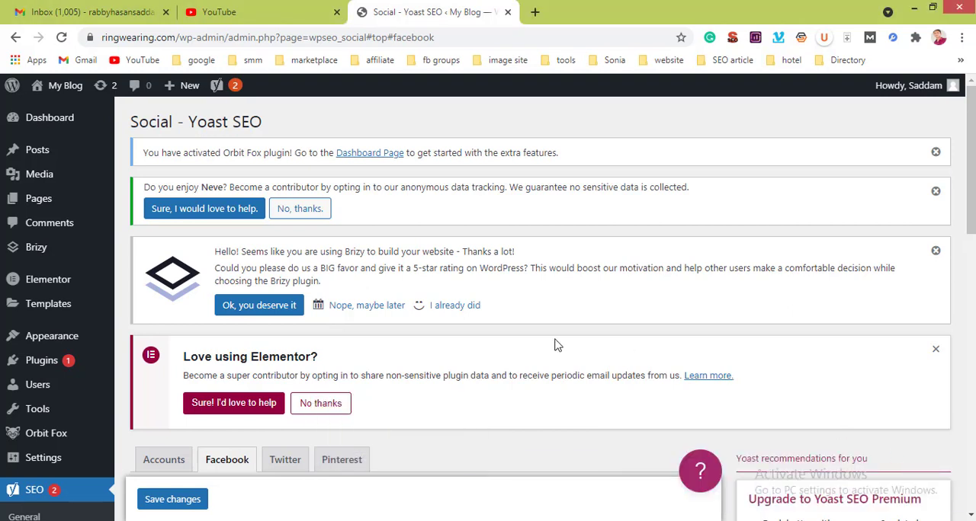
{"action": "scroll", "coordinate": [558, 345], "scroll_direction": "down", "scroll_amount": 5}
{"action": "scroll", "coordinate": [557, 346], "scroll_direction": "up", "scroll_amount": 5}
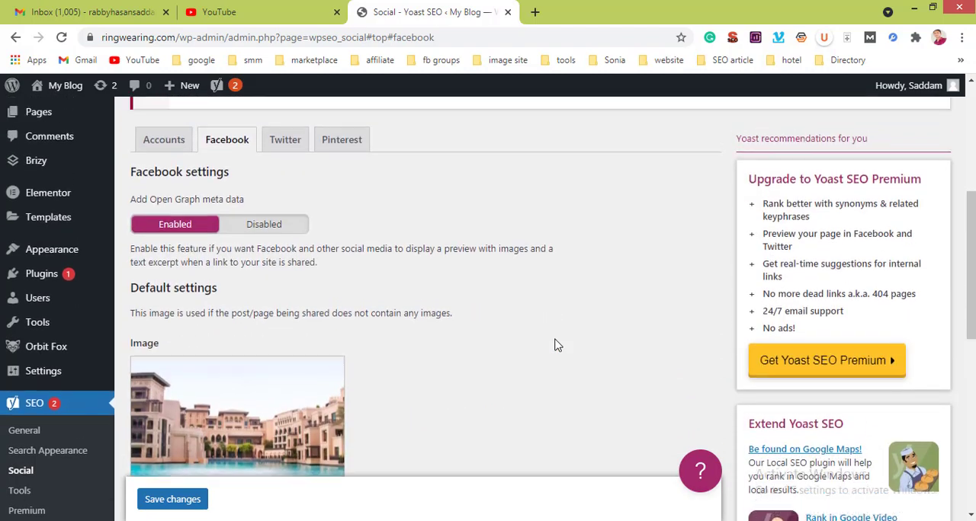
Step: Start a new blog post in the WordPress editor
{"action": "mouse_move", "coordinate": [37, 148]}
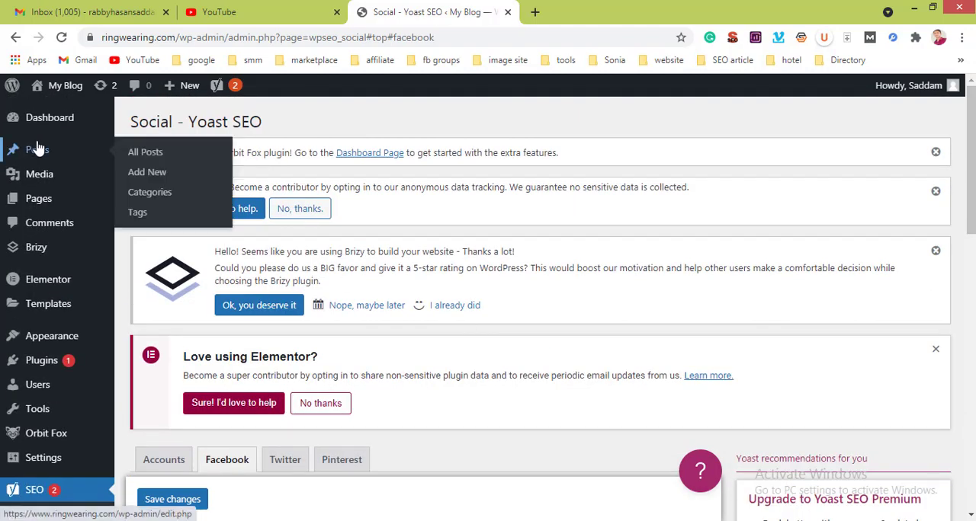
{"action": "left_click", "coordinate": [149, 172]}
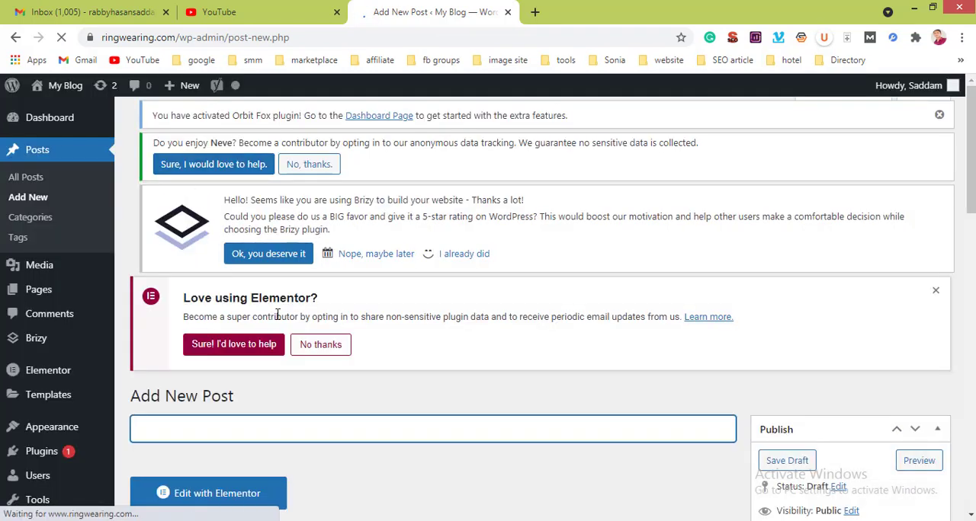
{"action": "scroll", "coordinate": [286, 293], "scroll_direction": "down", "scroll_amount": 3}
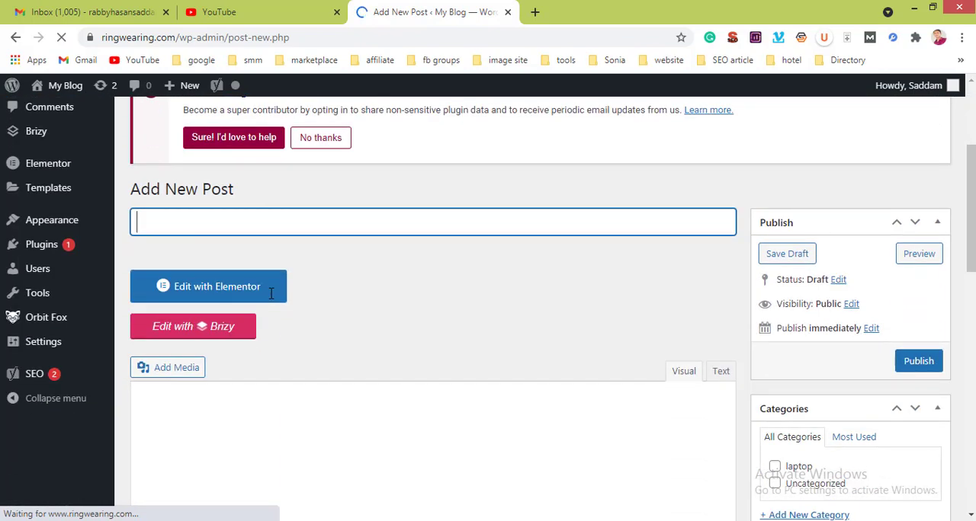
{"action": "scroll", "coordinate": [179, 229], "scroll_direction": "up", "scroll_amount": 3}
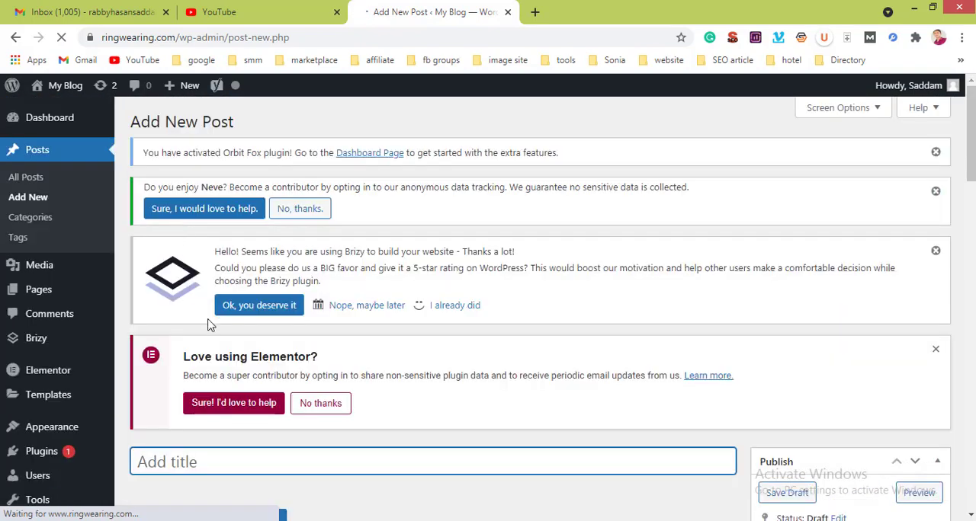
{"action": "scroll", "coordinate": [209, 326], "scroll_direction": "down", "scroll_amount": 4}
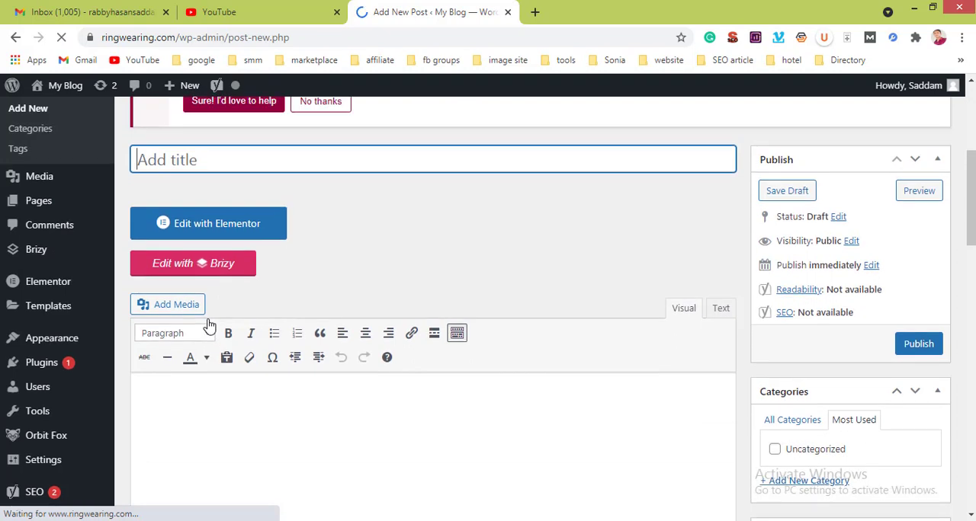
{"action": "scroll", "coordinate": [209, 326], "scroll_direction": "up", "scroll_amount": 1}
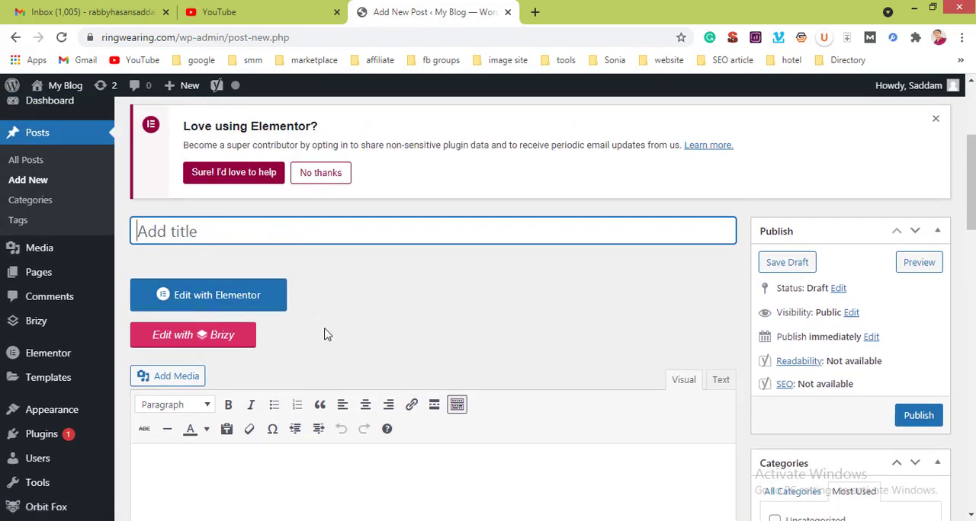
{"action": "scroll", "coordinate": [324, 335], "scroll_direction": "down", "scroll_amount": 3}
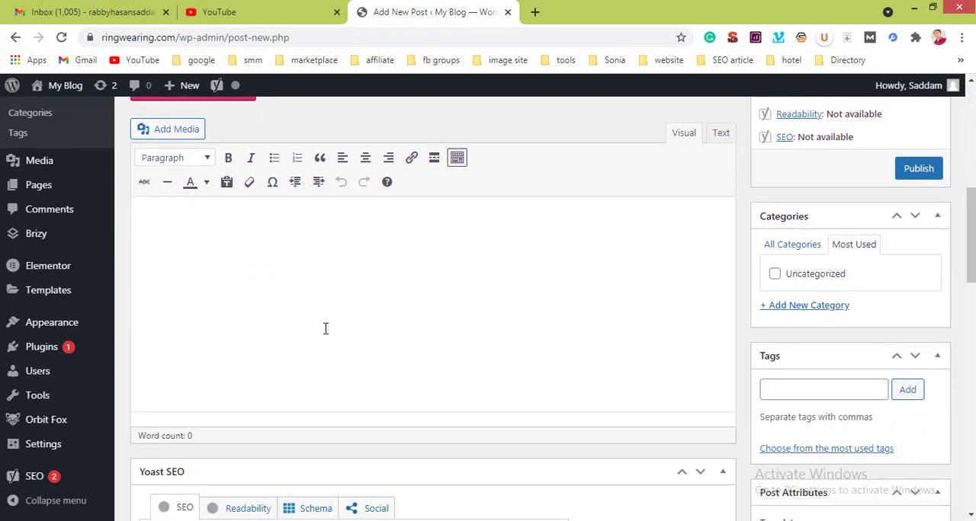
{"action": "scroll", "coordinate": [325, 328], "scroll_direction": "up", "scroll_amount": 1}
{"action": "scroll", "coordinate": [324, 328], "scroll_direction": "up", "scroll_amount": 1}
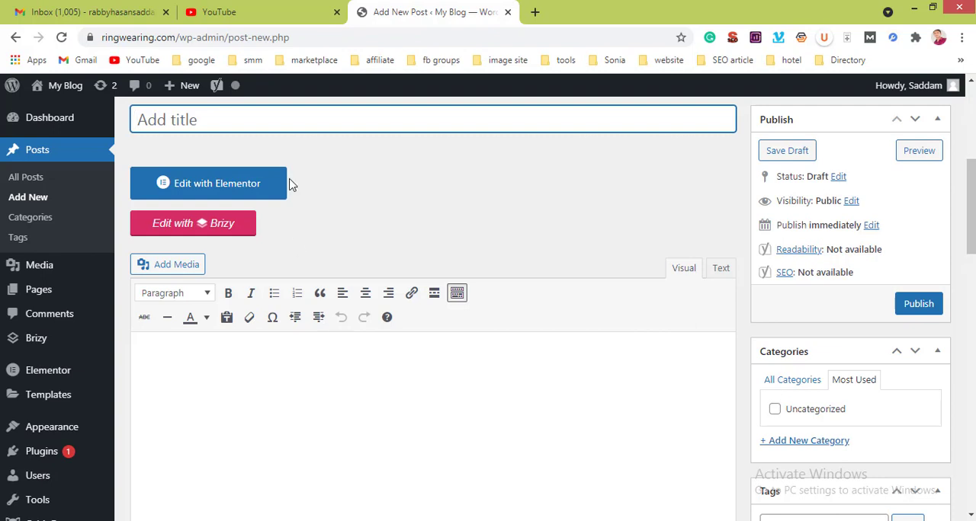
{"action": "scroll", "coordinate": [228, 107], "scroll_direction": "up", "scroll_amount": 3}
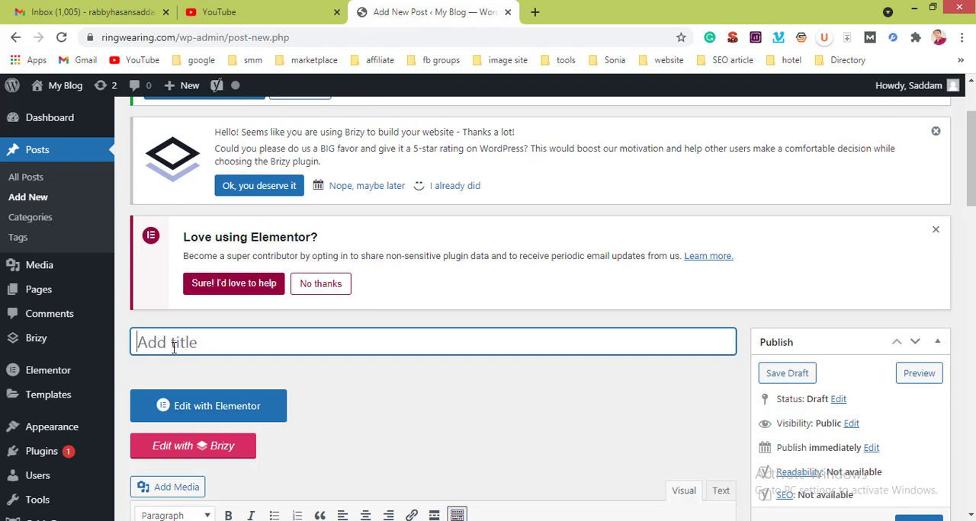
Step: Enter "Search Engine Optimization" as the title of the new post
{"action": "type", "text": "SEarch"}
{"action": "key", "text": "BackSpace"}
{"action": "key", "text": "BackSpace"}
{"action": "key", "text": "BackSpace"}
{"action": "key", "text": "BackSpace"}
{"action": "key", "text": "BackSpace"}
{"action": "key", "text": "BackSpace"}
{"action": "type", "text": "ea"}
{"action": "type", "text": "rc"}
{"action": "type", "text": "h e"}
{"action": "type", "text": "E"}
{"action": "type", "text": "ngine "}
{"action": "type", "text": "Opy"}
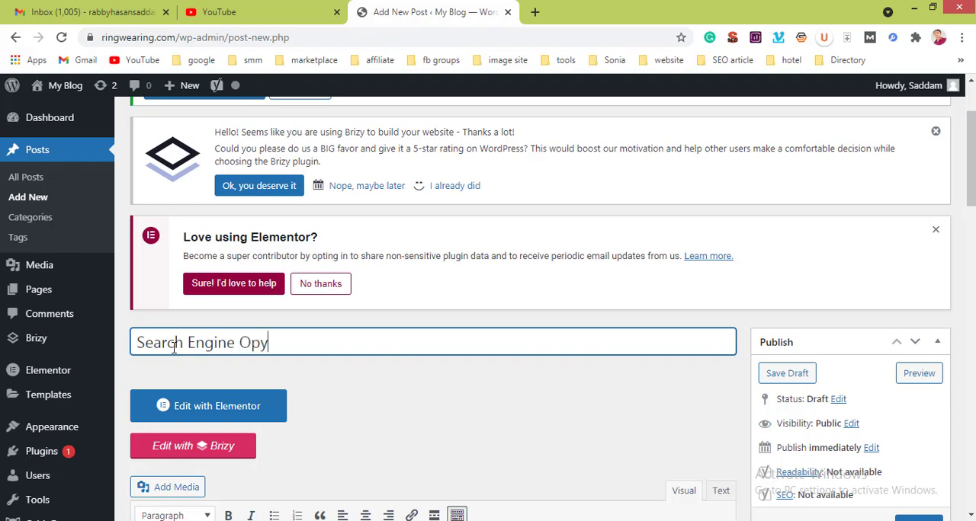
{"action": "key", "text": "BackSpace"}
{"action": "type", "text": "timization"}
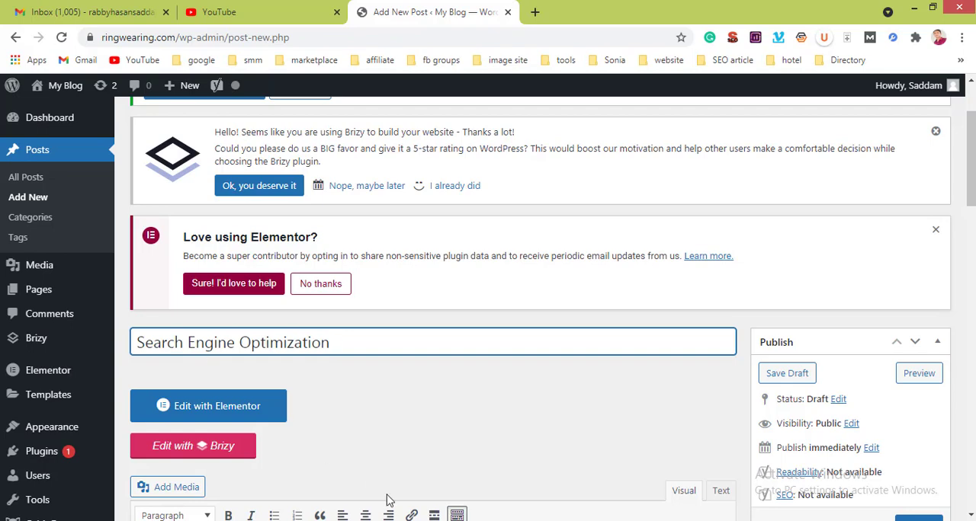
Step: Switch to the PowerPoint presentation, review the checklist on the "On page SEO Complete Guide" slide, and return to the post
{"action": "key", "text": "alt+Tab"}
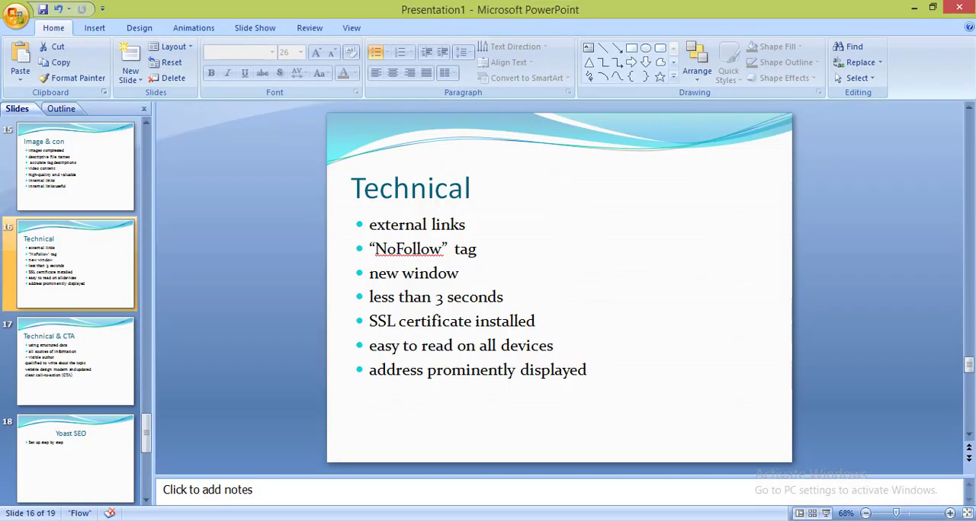
{"action": "left_click", "coordinate": [80, 191]}
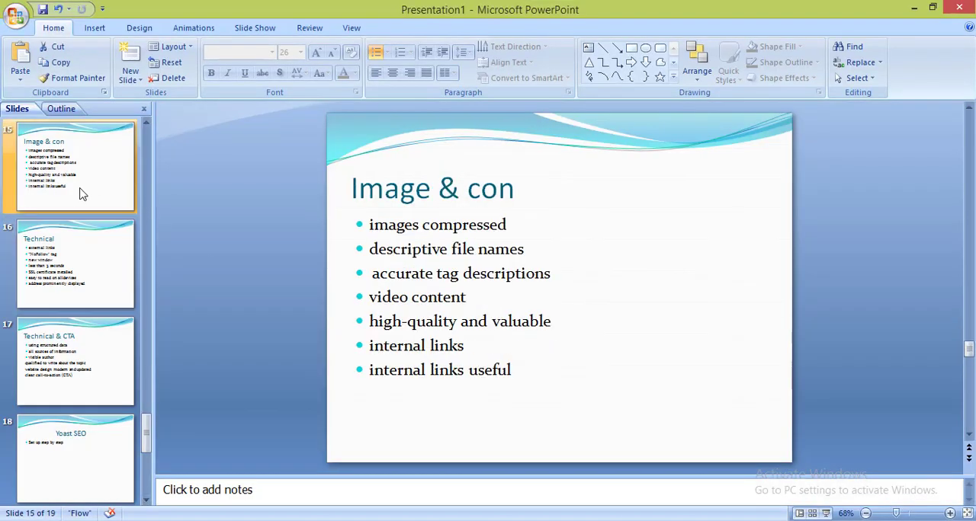
{"action": "left_click", "coordinate": [150, 192]}
{"action": "left_click", "coordinate": [138, 184]}
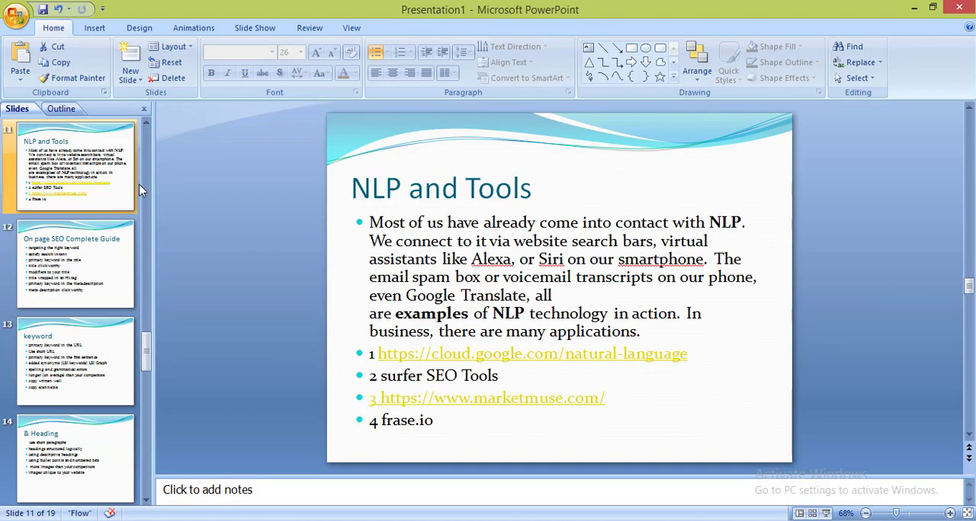
{"action": "left_click", "coordinate": [90, 264]}
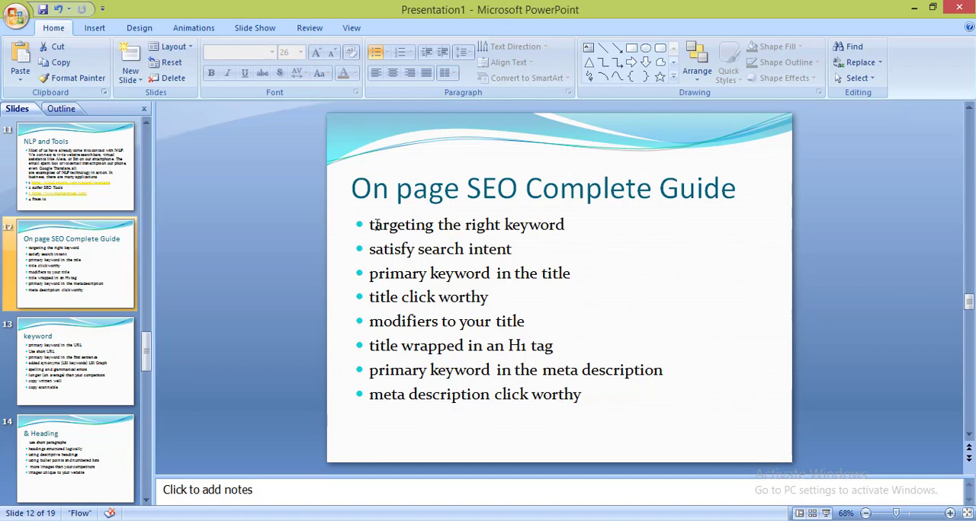
{"action": "left_click_drag", "start_coordinate": [369, 225], "coordinate": [648, 436]}
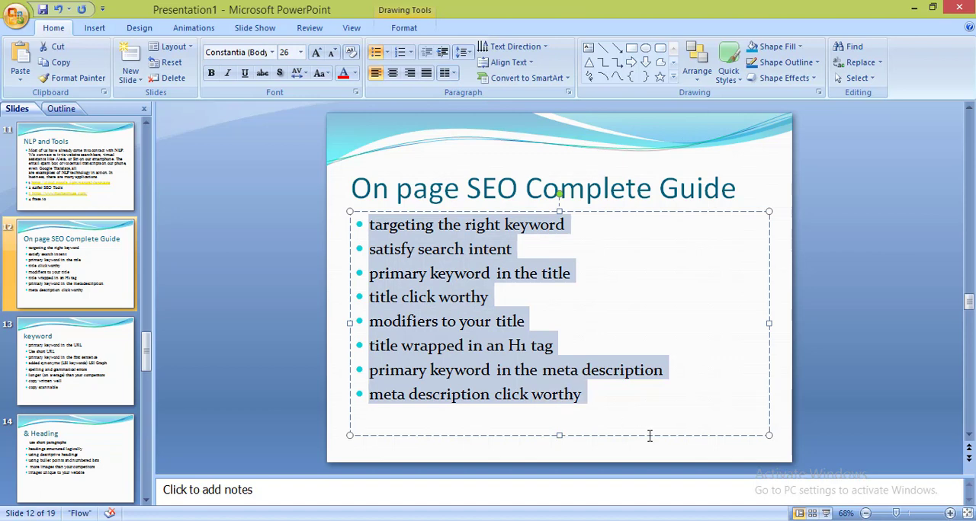
{"action": "left_click", "coordinate": [598, 336]}
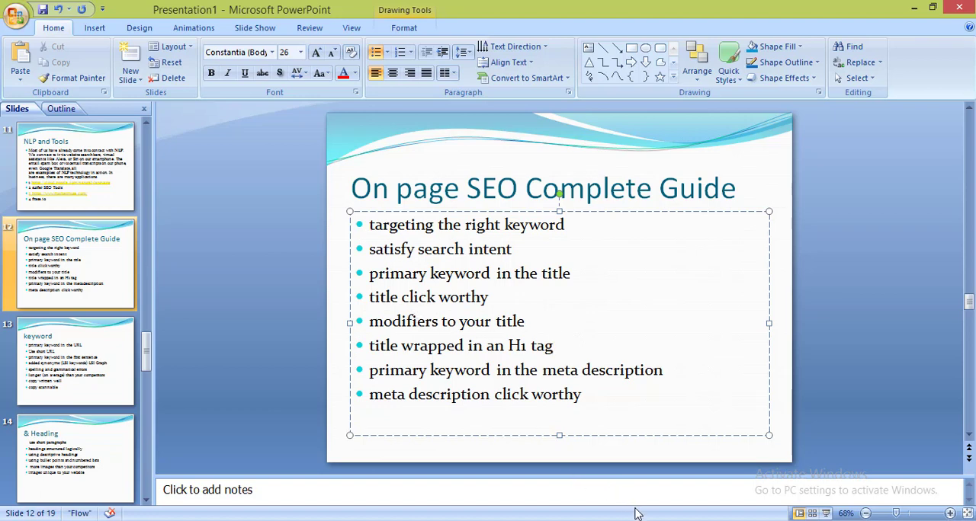
{"action": "left_click", "coordinate": [669, 520]}
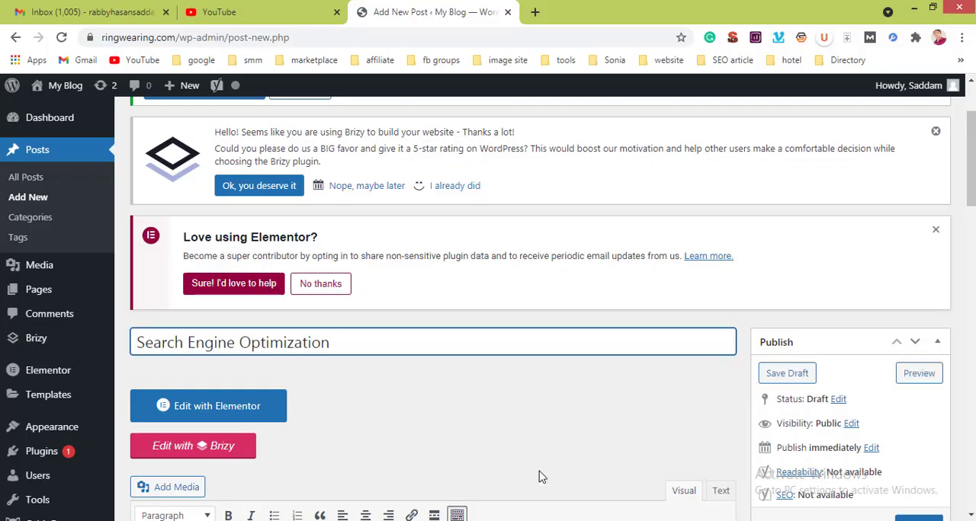
Step: Extend the post title at both ends to read "Best Search Engine Optimization Service in Bangladesh"
{"action": "left_click", "coordinate": [138, 340]}
{"action": "type", "text": "Best"}
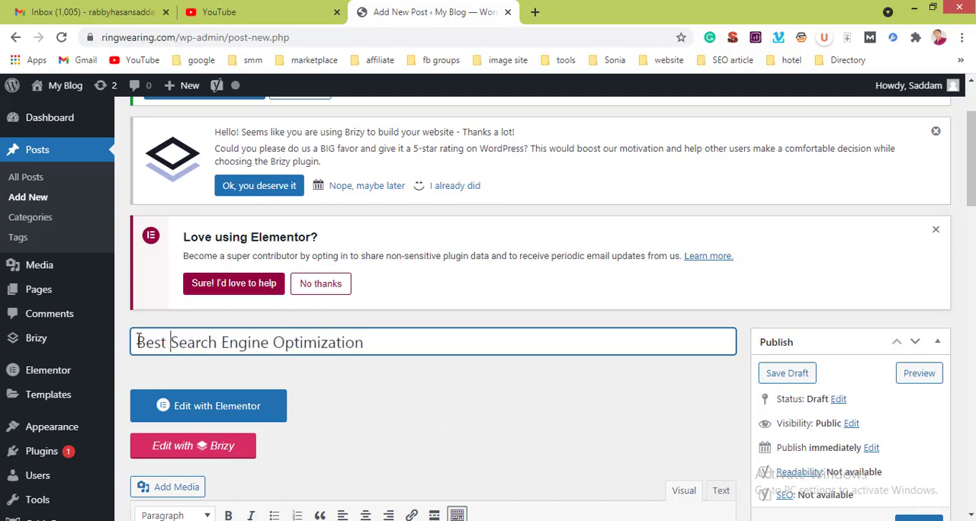
{"action": "left_click", "coordinate": [421, 339]}
{"action": "type", "text": "Service"}
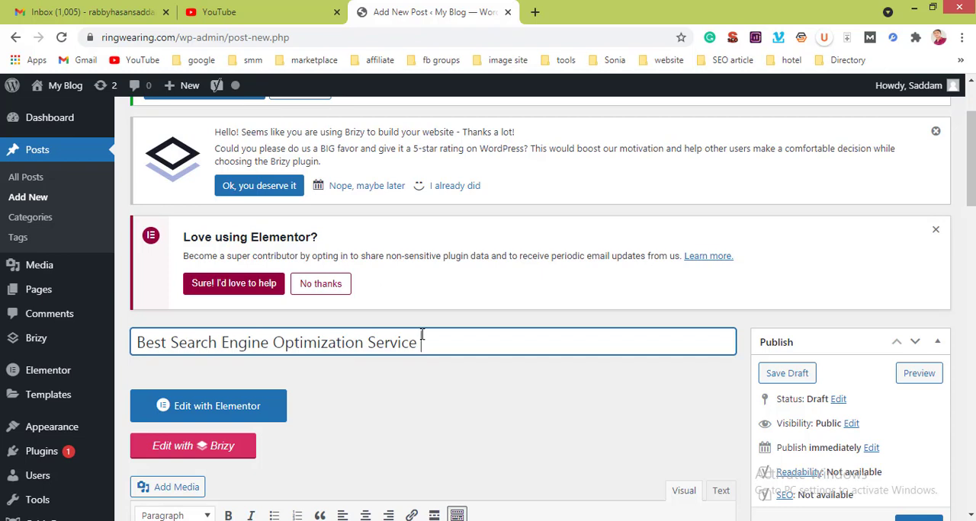
{"action": "type", "text": "in Bna"}
{"action": "key", "text": "BackSpace"}
{"action": "type", "text": "angladesh"}
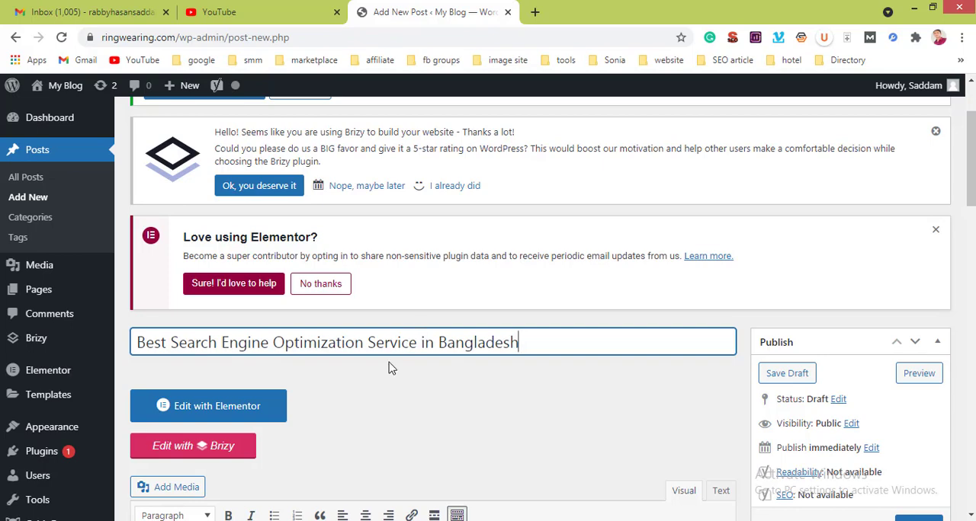
Step: Copy the first five paragraphs of the SEO article in Notepad and return to the post's content area in the browser
{"action": "scroll", "coordinate": [389, 368], "scroll_direction": "down", "scroll_amount": 3}
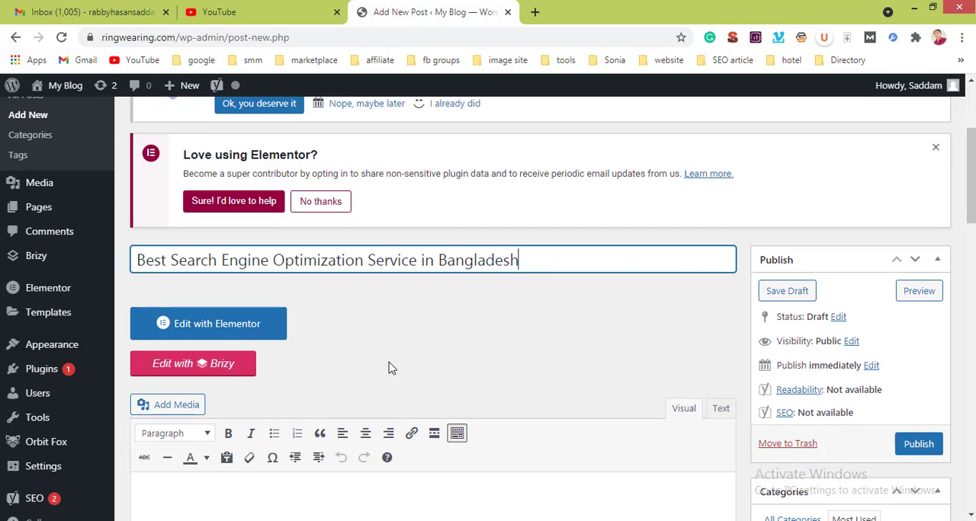
{"action": "left_click", "coordinate": [254, 323]}
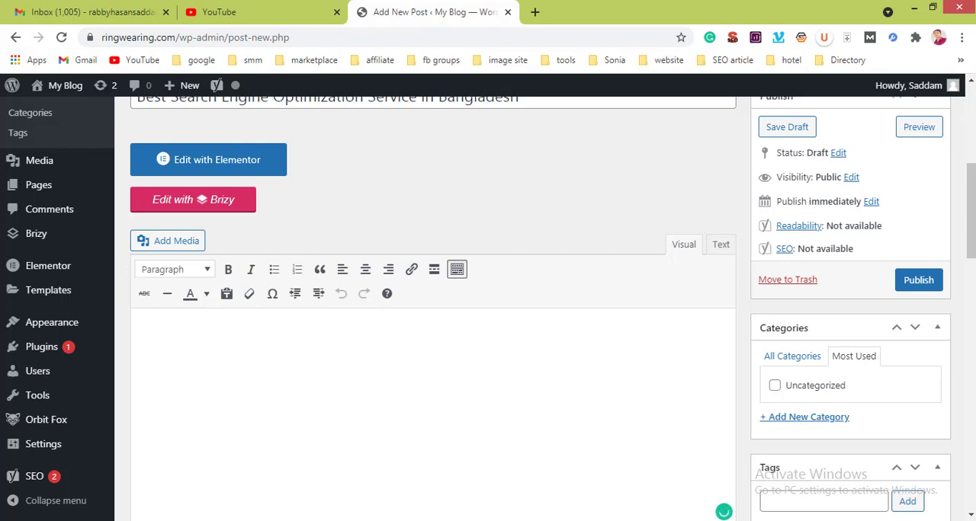
{"action": "key", "text": "alt+Tab"}
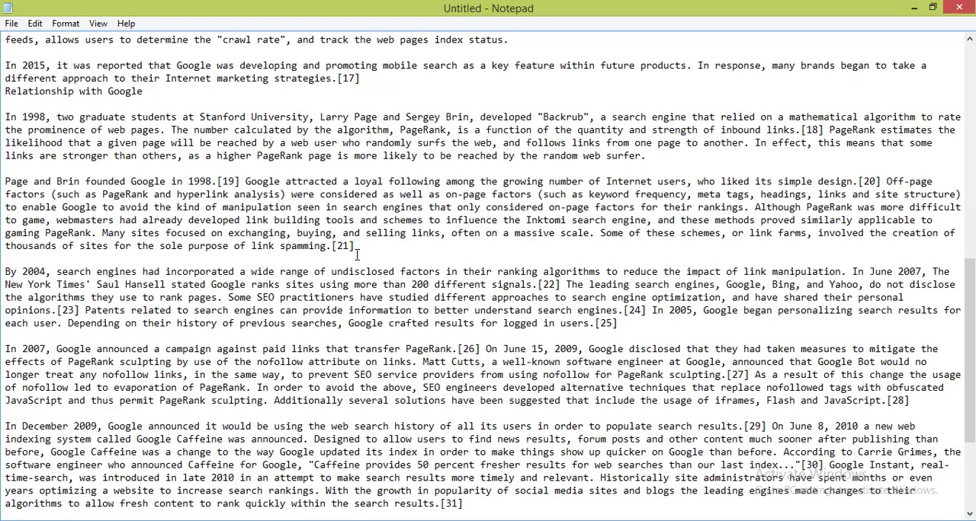
{"action": "left_click_drag", "start_coordinate": [359, 251], "coordinate": [116, 152]}
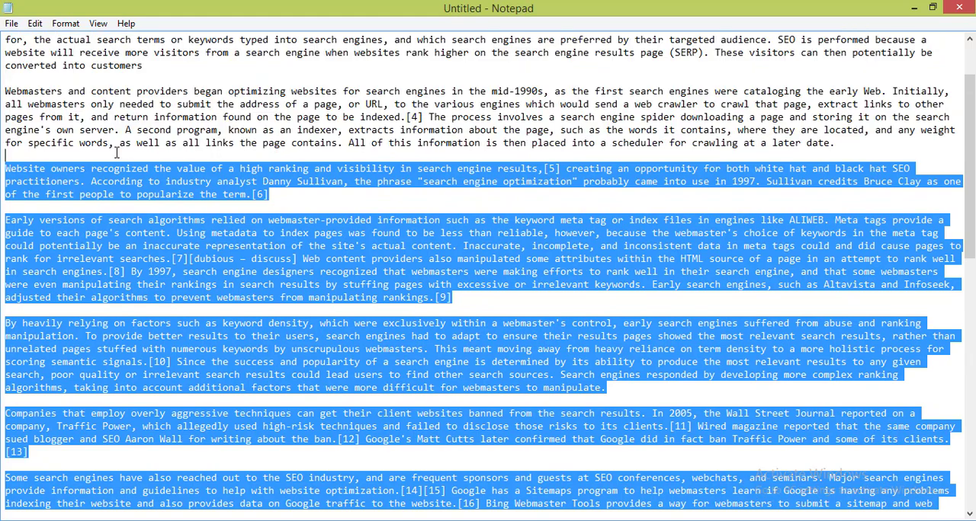
{"action": "left_click", "coordinate": [119, 55]}
{"action": "scroll", "coordinate": [118, 58], "scroll_direction": "up", "scroll_amount": 2}
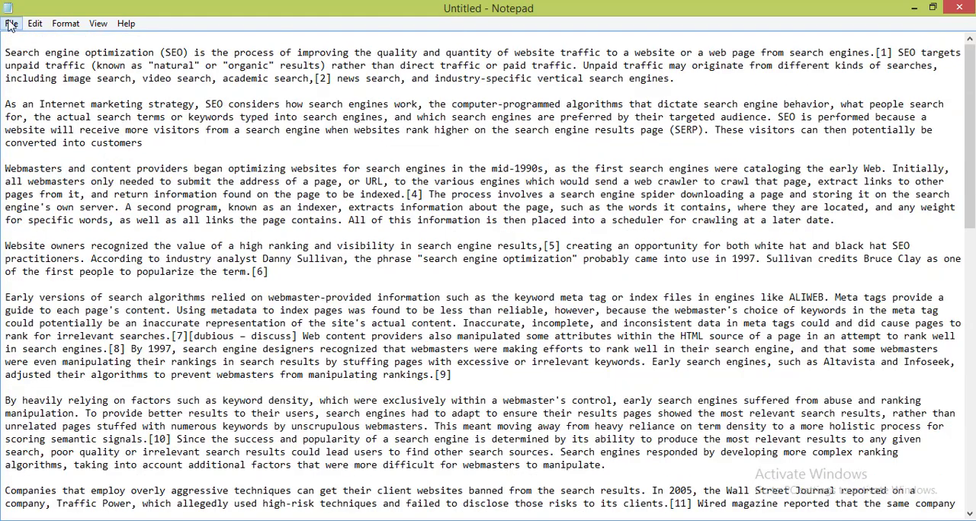
{"action": "left_click_drag", "start_coordinate": [6, 52], "coordinate": [492, 378]}
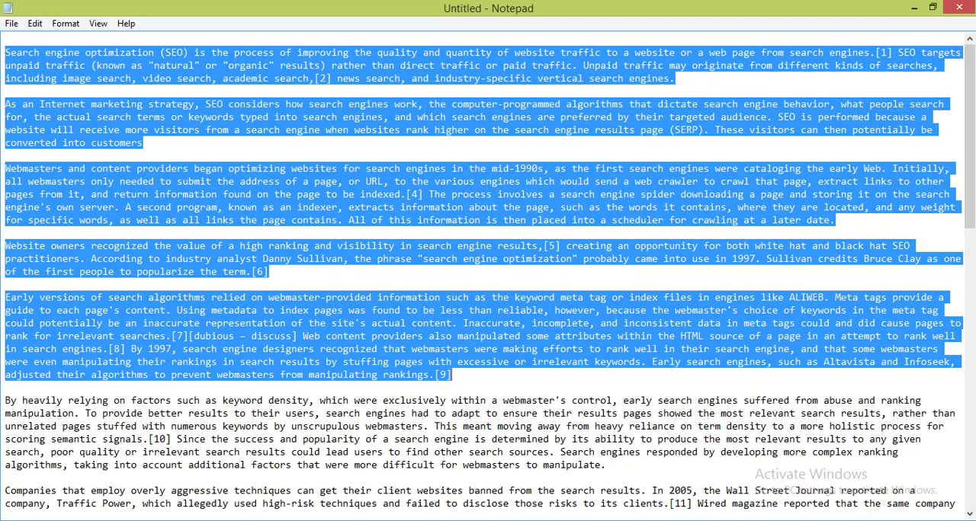
{"action": "key", "text": "alt+Tab"}
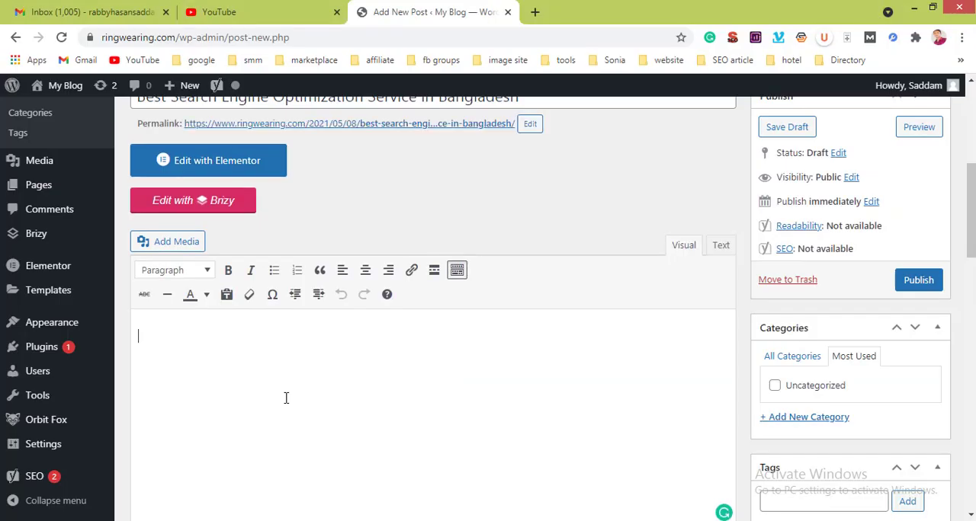
Step: Copy the first five paragraphs of the SEO article in Notepad again and paste them as the post's entire content
{"action": "type", "text": "https://www.facebook.com"}
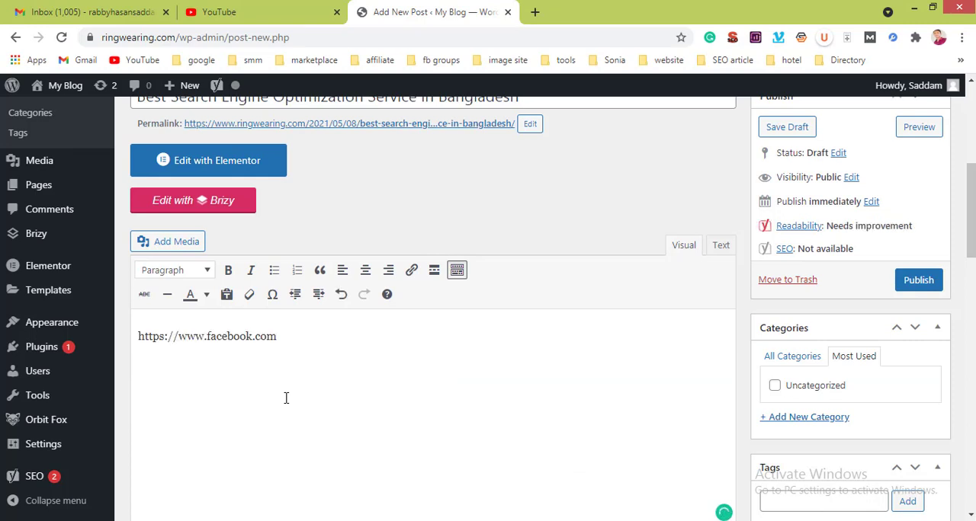
{"action": "key", "text": "alt+Tab"}
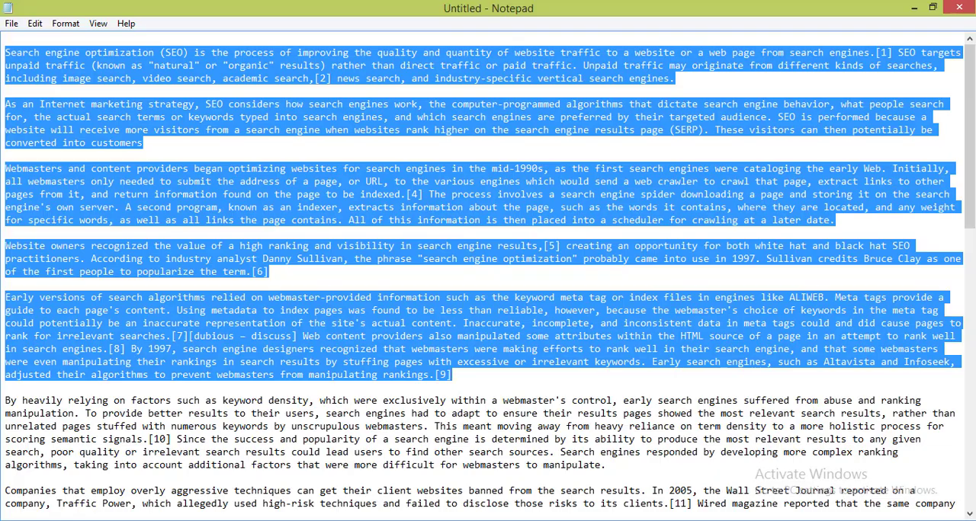
{"action": "key", "text": "alt+Tab"}
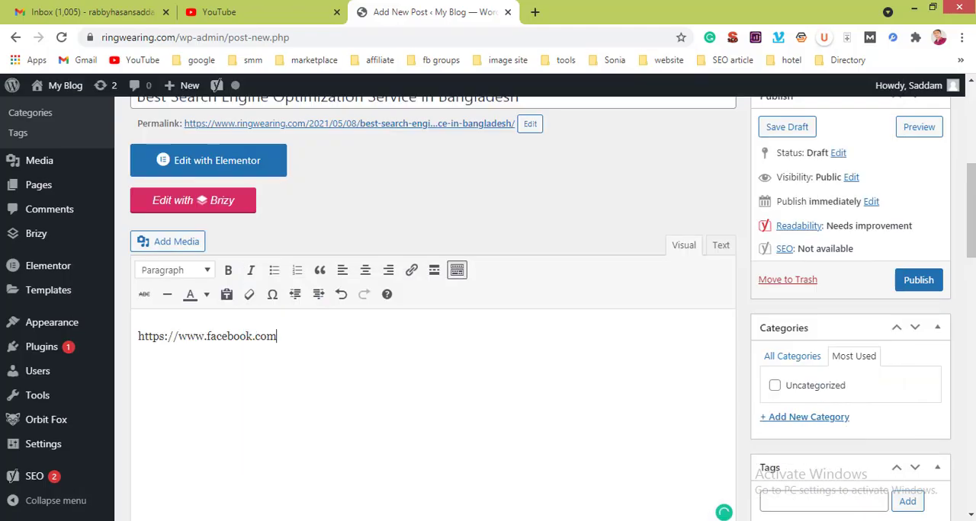
{"action": "key", "text": "ctrl+a"}
{"action": "key", "text": "ctrl+v"}
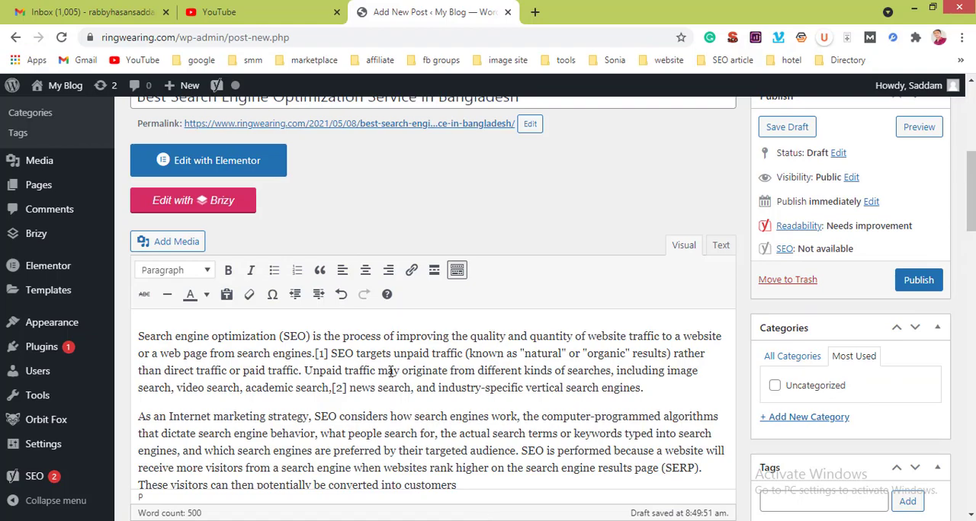
Step: Copy "Search Engine Optimization Service in Bangladesh" from the post title and use it to replace "Search engine optimization" at the start of the content
{"action": "scroll", "coordinate": [390, 371], "scroll_direction": "down", "scroll_amount": 6}
{"action": "scroll", "coordinate": [390, 371], "scroll_direction": "up", "scroll_amount": 10}
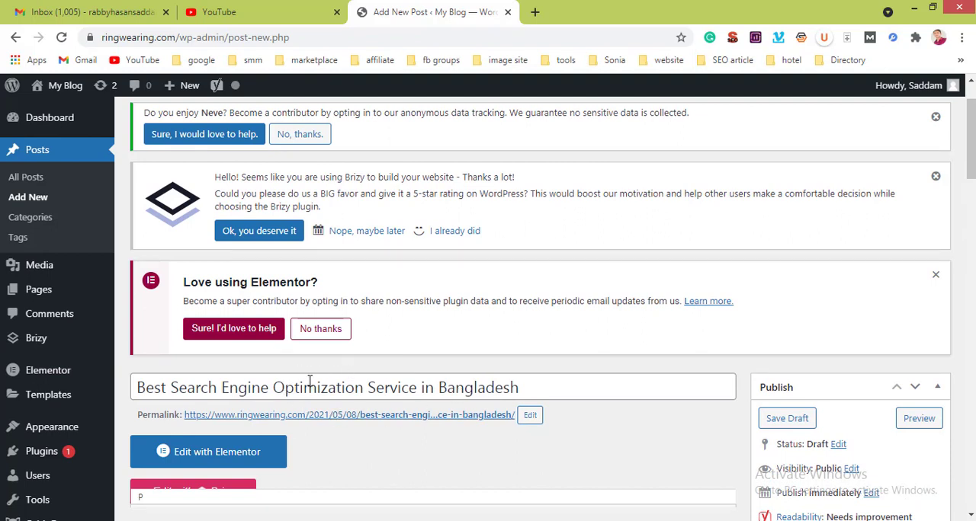
{"action": "left_click_drag", "start_coordinate": [171, 389], "coordinate": [518, 383]}
{"action": "key", "text": "ctrl+c"}
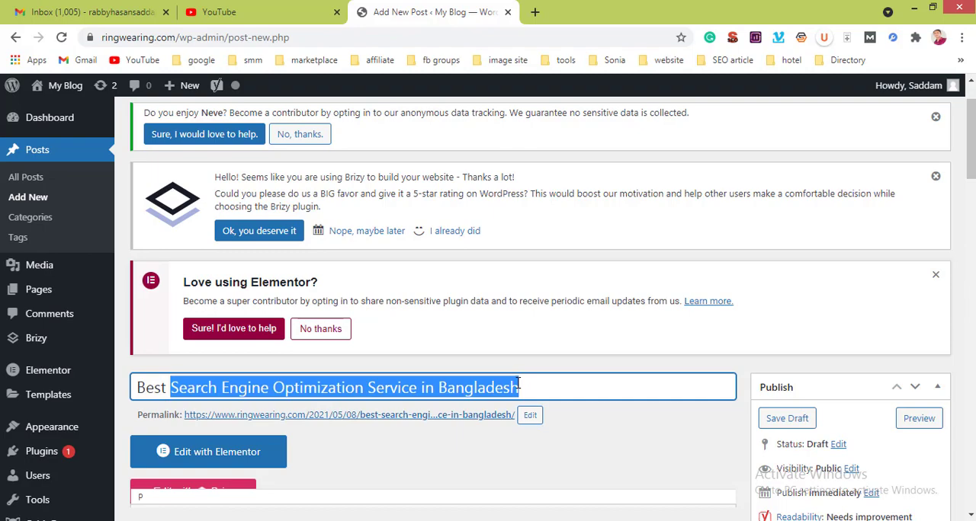
{"action": "left_click", "coordinate": [504, 471]}
{"action": "scroll", "coordinate": [502, 471], "scroll_direction": "down", "scroll_amount": 5}
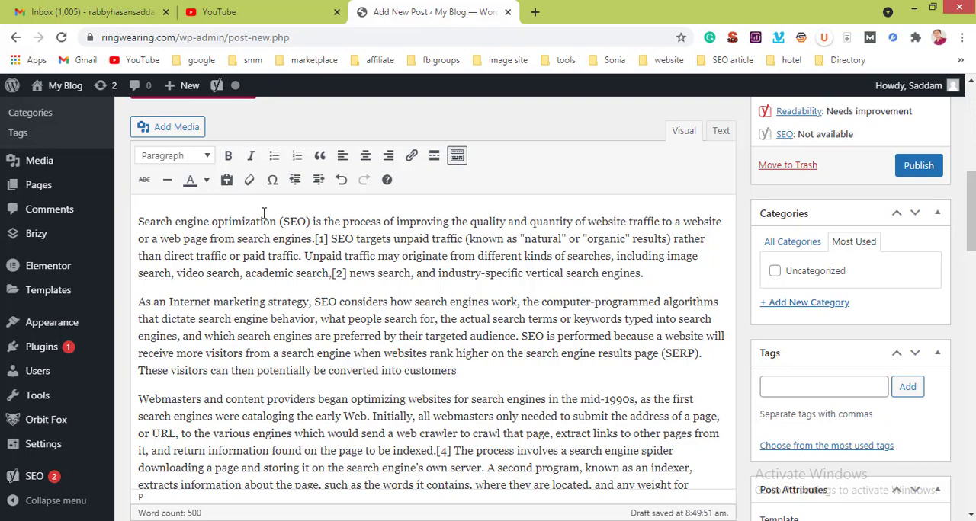
{"action": "left_click_drag", "start_coordinate": [276, 222], "coordinate": [139, 226]}
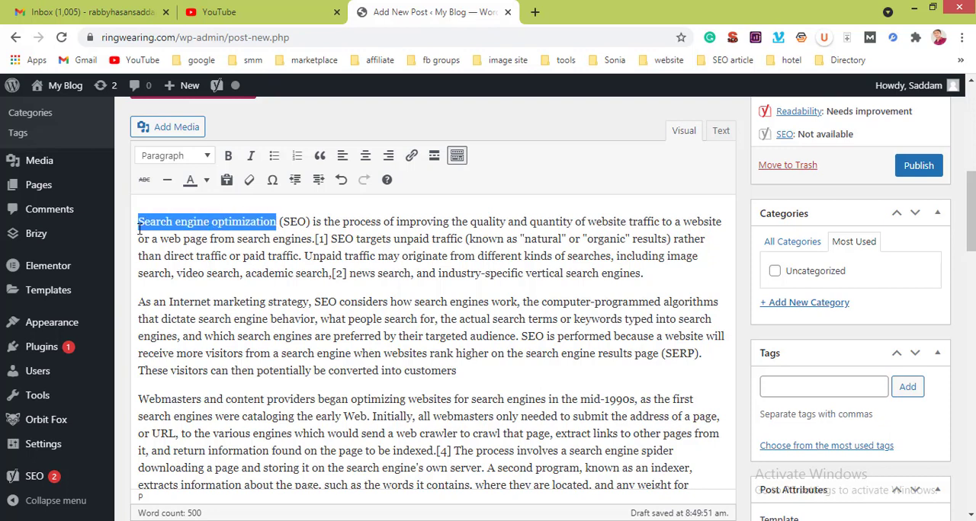
{"action": "key", "text": "ctrl+v"}
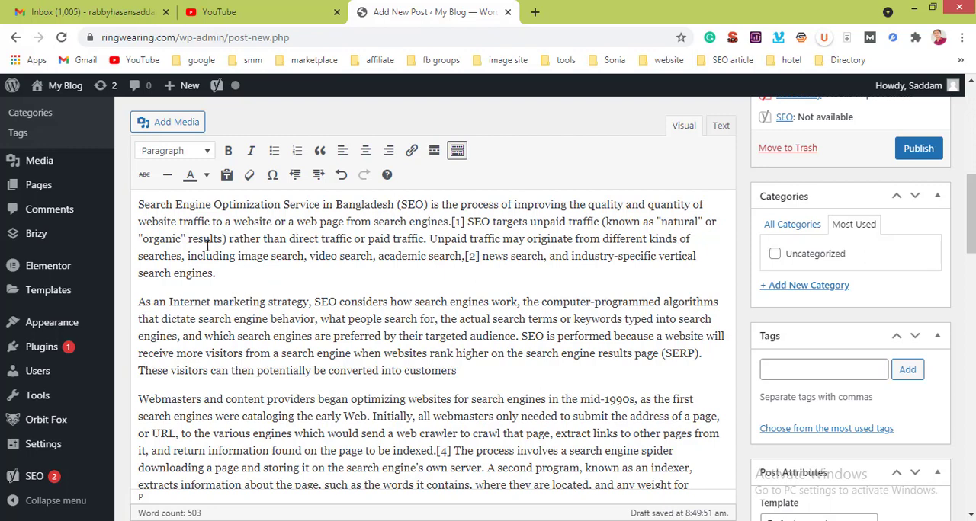
Step: Split the first paragraph of the content so that "Unpaid traffic may originate" starts a new paragraph
{"action": "left_click", "coordinate": [427, 239]}
{"action": "key", "text": "Return"}
{"action": "key", "text": "Return"}
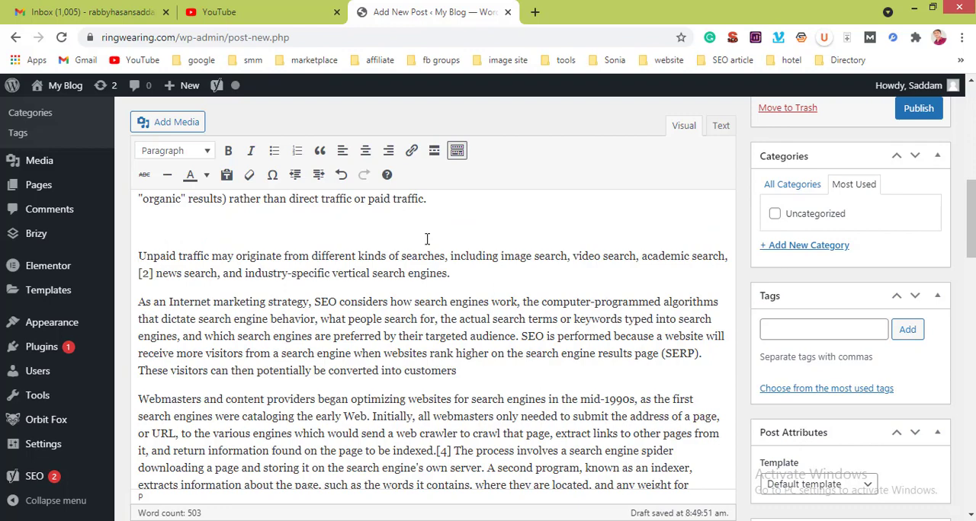
{"action": "key", "text": "BackSpace"}
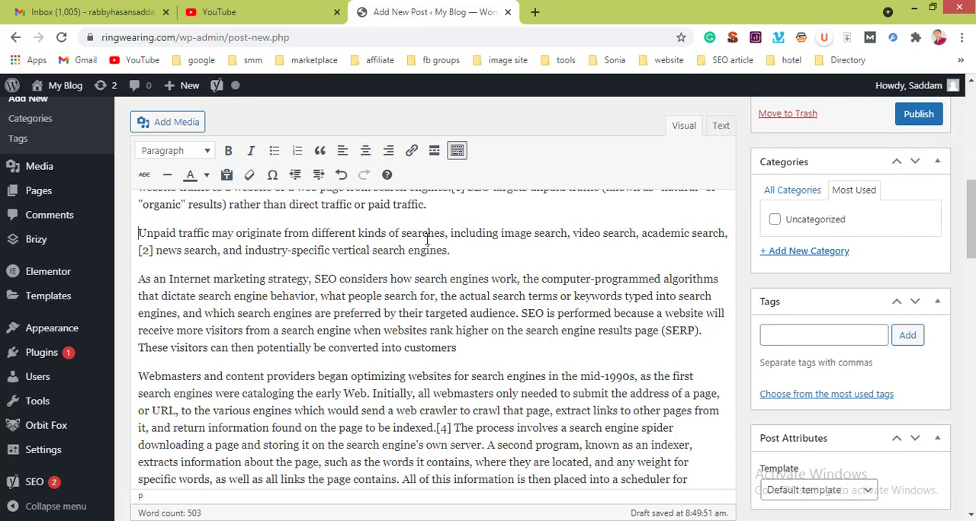
{"action": "scroll", "coordinate": [427, 238], "scroll_direction": "up", "scroll_amount": 3}
{"action": "scroll", "coordinate": [427, 238], "scroll_direction": "down", "scroll_amount": 2}
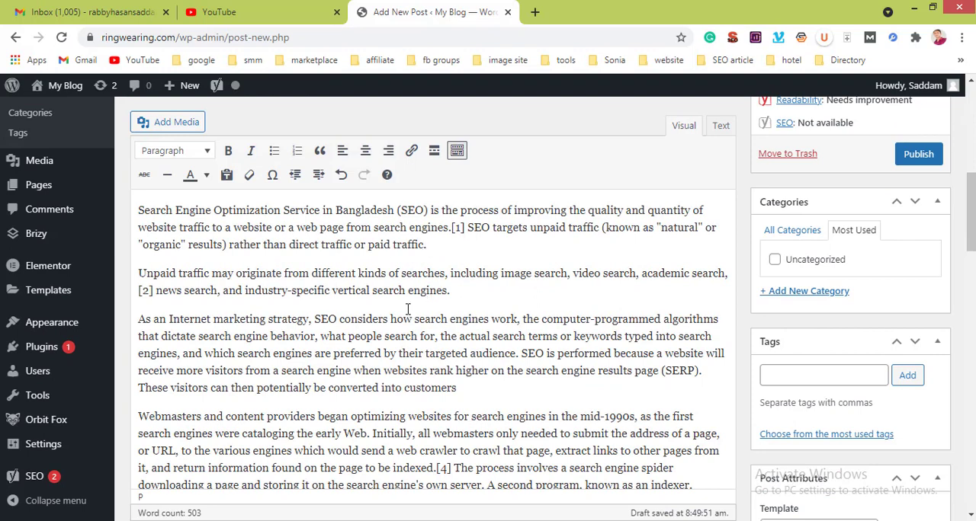
Step: Split the "As an Internet marketing strategy" paragraph so that "SEO is performed because" starts a new paragraph
{"action": "left_click", "coordinate": [522, 353]}
{"action": "key", "text": "Return"}
{"action": "key", "text": "Return"}
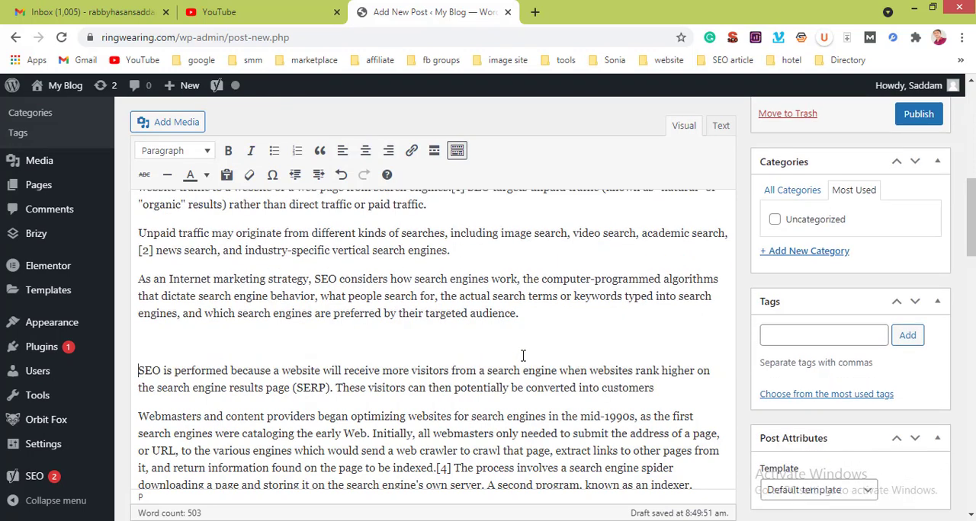
{"action": "key", "text": "BackSpace"}
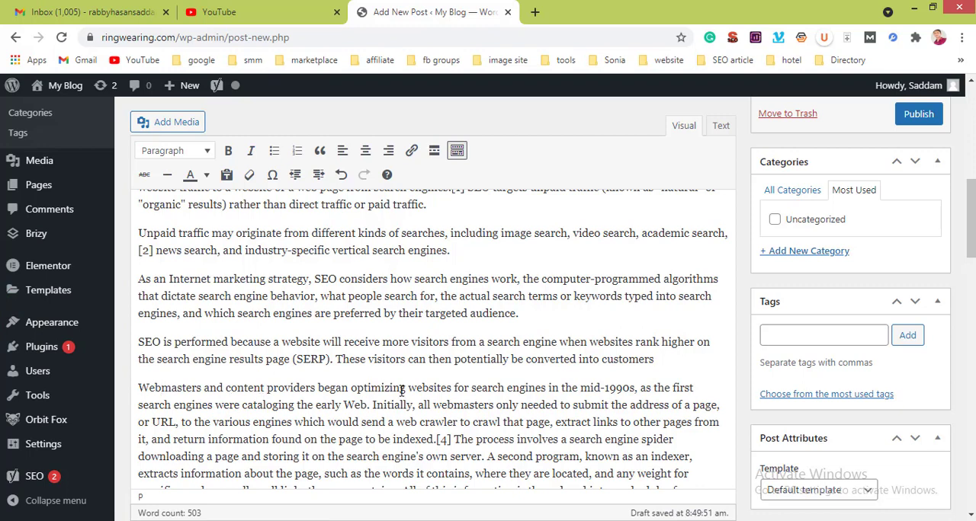
{"action": "left_click_drag", "start_coordinate": [408, 389], "coordinate": [137, 389]}
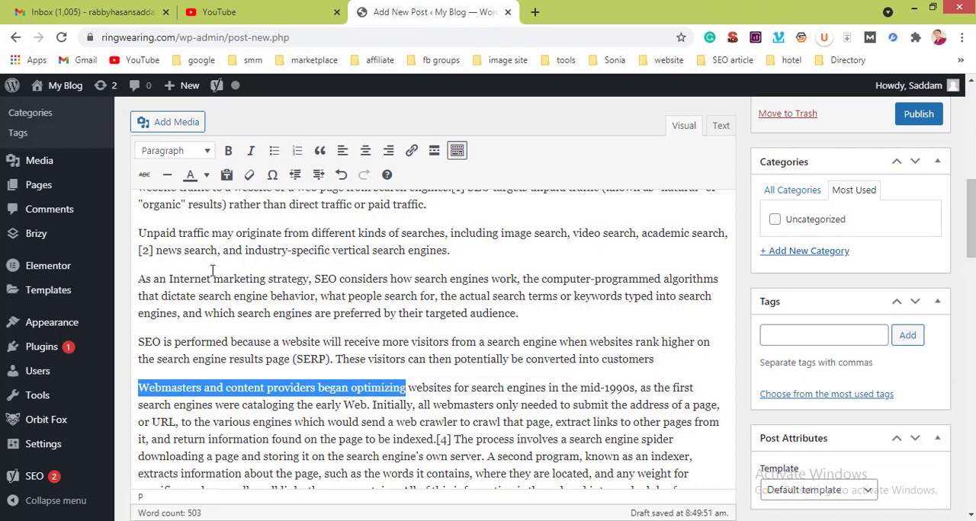
{"action": "left_click", "coordinate": [191, 153]}
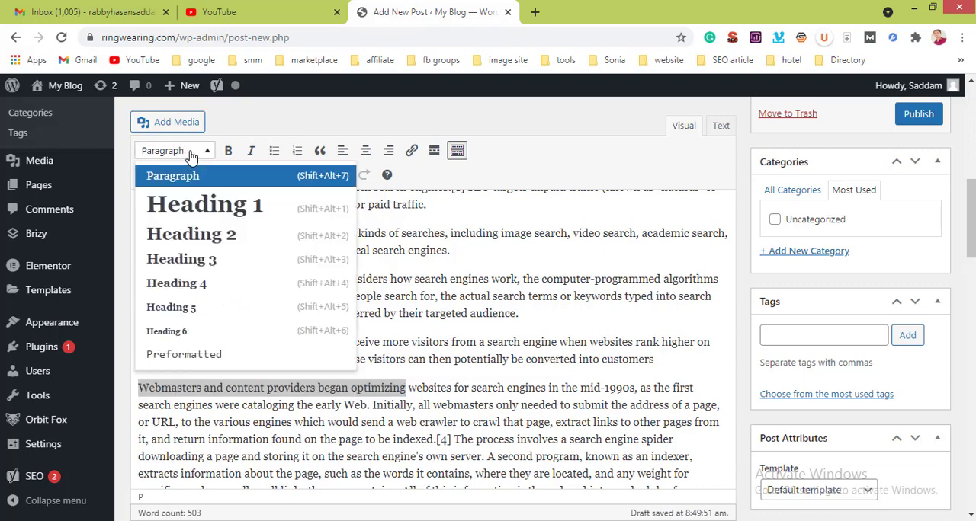
{"action": "left_click", "coordinate": [197, 233]}
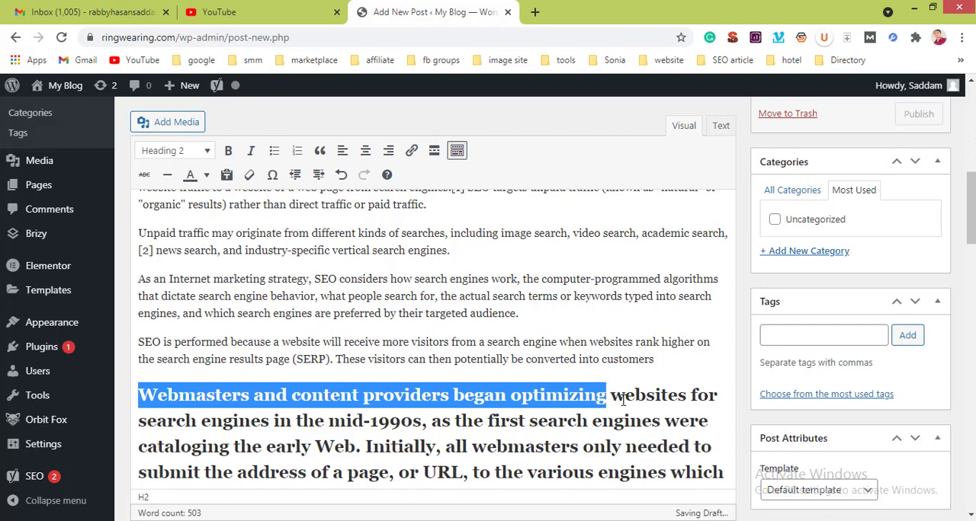
{"action": "left_click", "coordinate": [601, 390]}
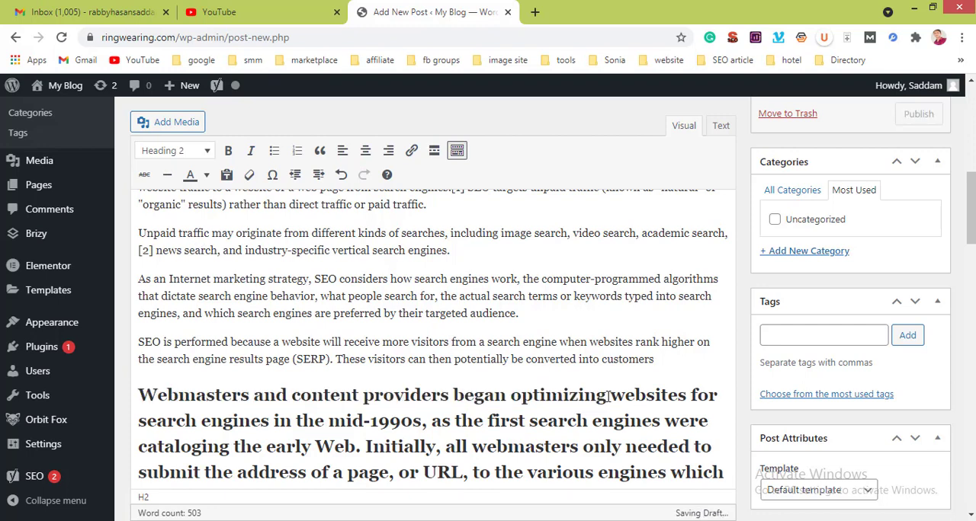
{"action": "left_click_drag", "start_coordinate": [606, 394], "coordinate": [137, 402]}
{"action": "key", "text": "ctrl+c"}
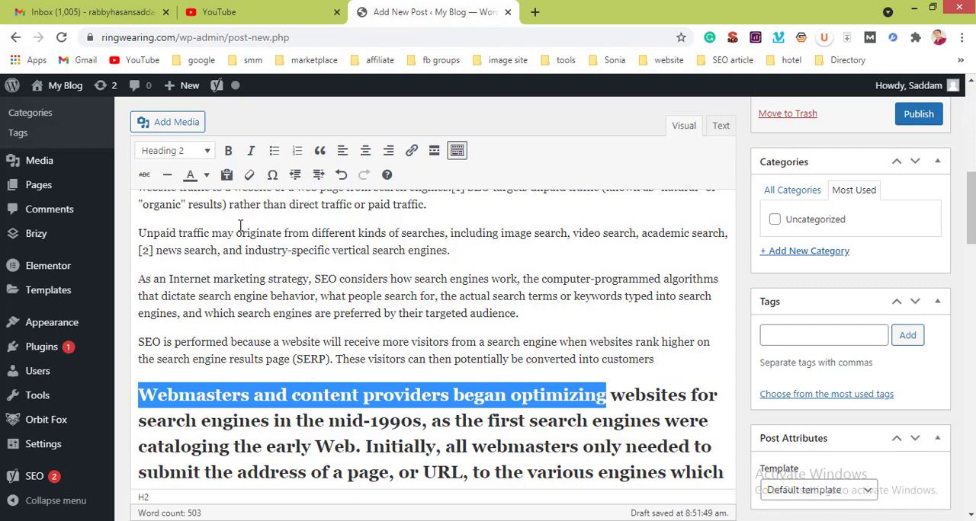
{"action": "left_click", "coordinate": [188, 151]}
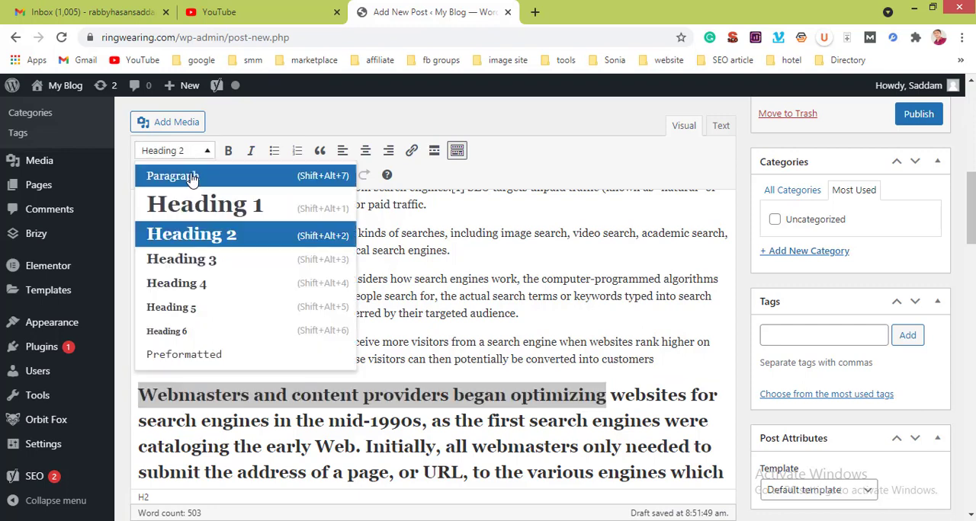
{"action": "left_click", "coordinate": [190, 176]}
{"action": "left_click", "coordinate": [284, 380]}
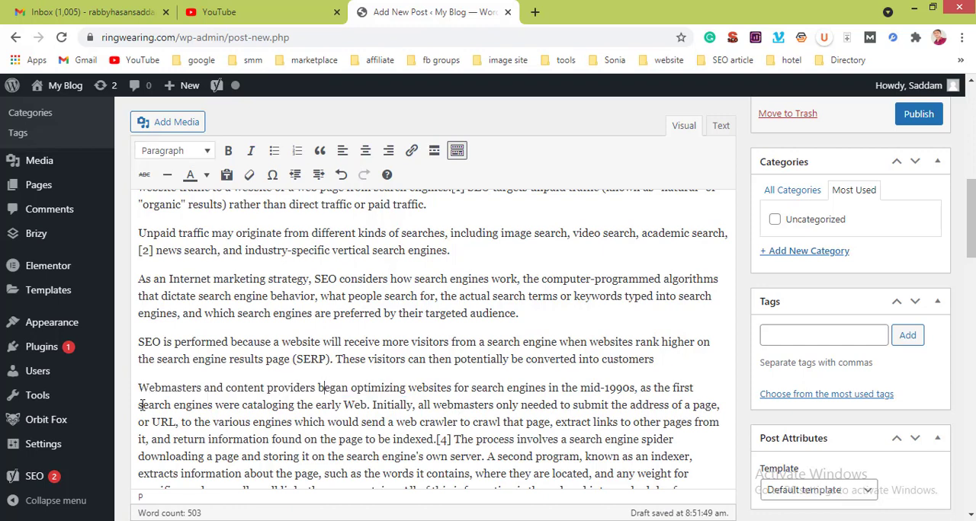
Step: Insert "Webmasters and content providers began optimizing" as a Heading 2 on its own line above the paragraph starting with those words
{"action": "key", "text": "Return"}
{"action": "key", "text": "Return"}
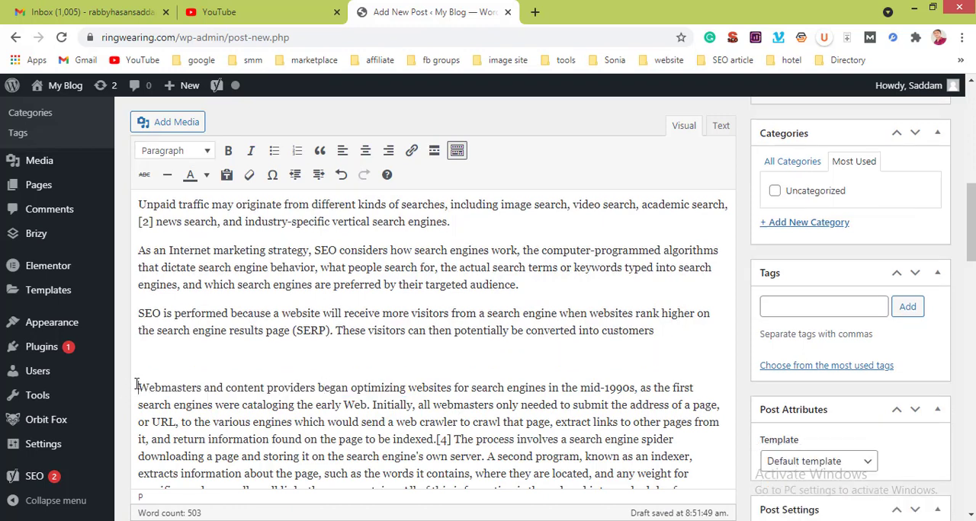
{"action": "left_click", "coordinate": [144, 348]}
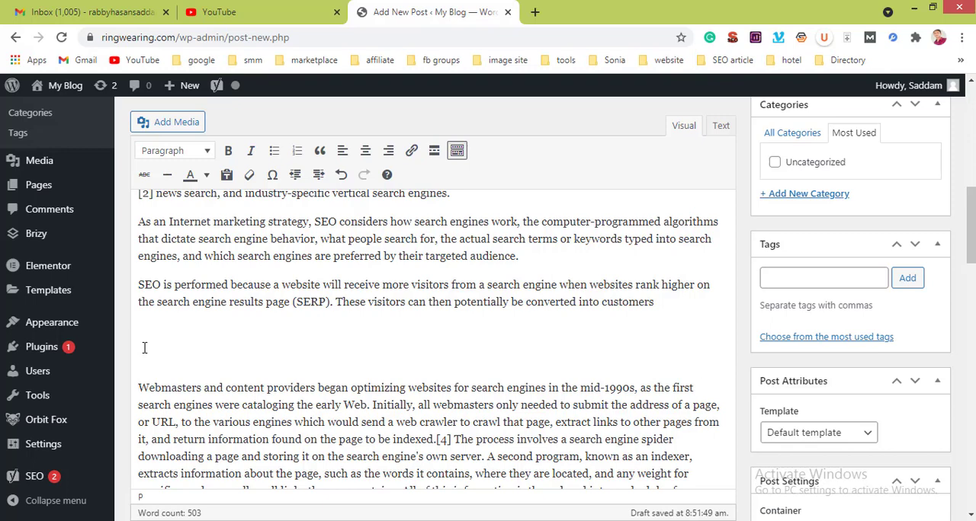
{"action": "key", "text": "ctrl+v"}
{"action": "key", "text": "alt+shift+2"}
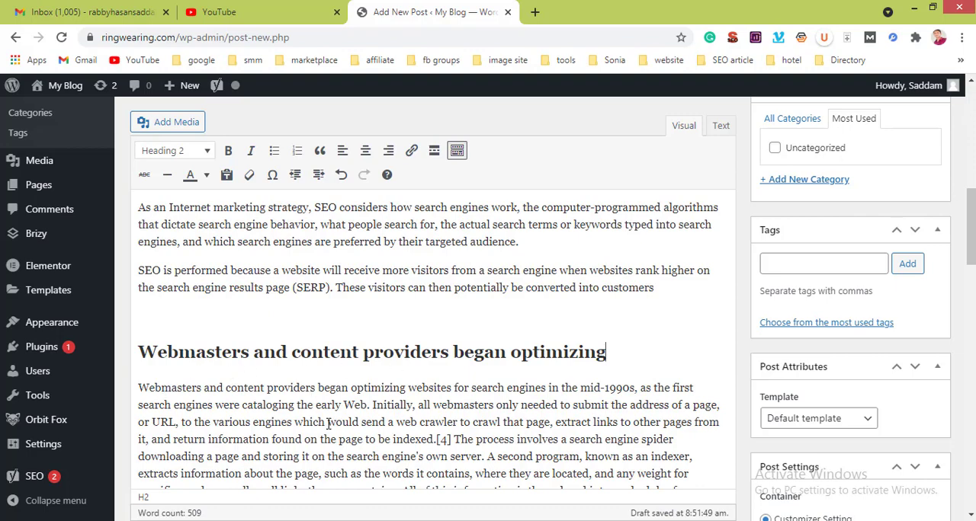
Step: Copy the phrase "algorithms relied on webmaster" and paste it on its own line above the "Early versions" paragraph
{"action": "scroll", "coordinate": [320, 412], "scroll_direction": "down", "scroll_amount": 3}
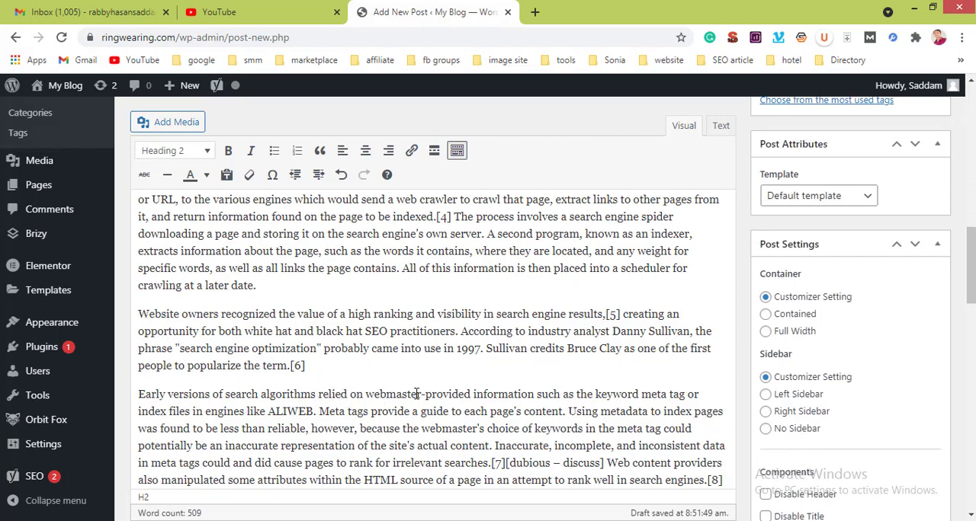
{"action": "left_click_drag", "start_coordinate": [421, 394], "coordinate": [261, 395]}
{"action": "key", "text": "ctrl+c"}
{"action": "left_click", "coordinate": [310, 367]}
{"action": "key", "text": "Return"}
{"action": "key", "text": "Return"}
{"action": "key", "text": "ctrl+v"}
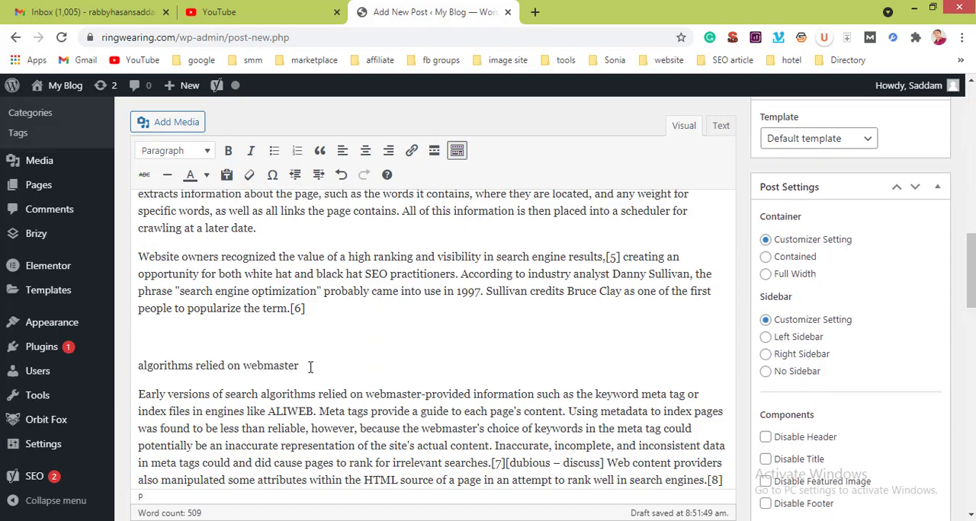
Step: Format the "algorithms relied on webmaster" line as Heading 2 and remove the blank line above it
{"action": "double_click", "coordinate": [154, 366]}
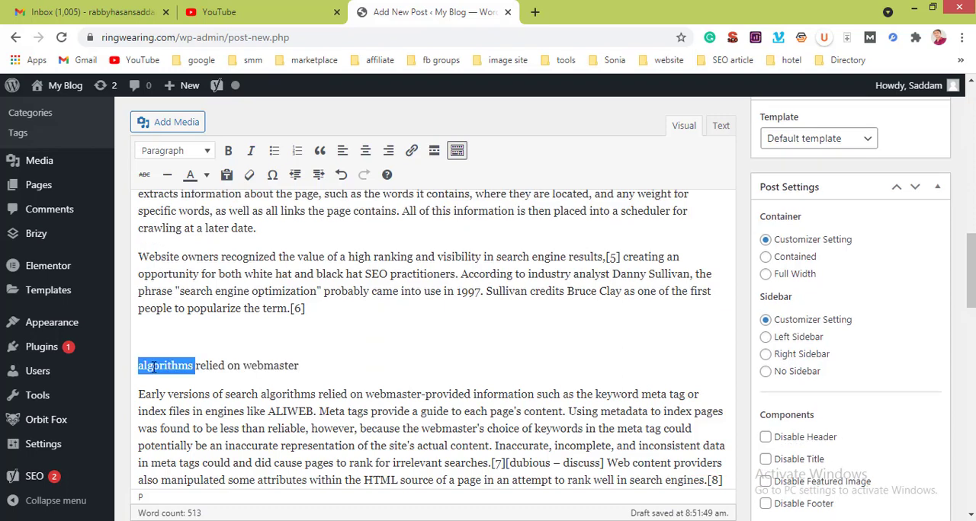
{"action": "triple_click", "coordinate": [153, 366]}
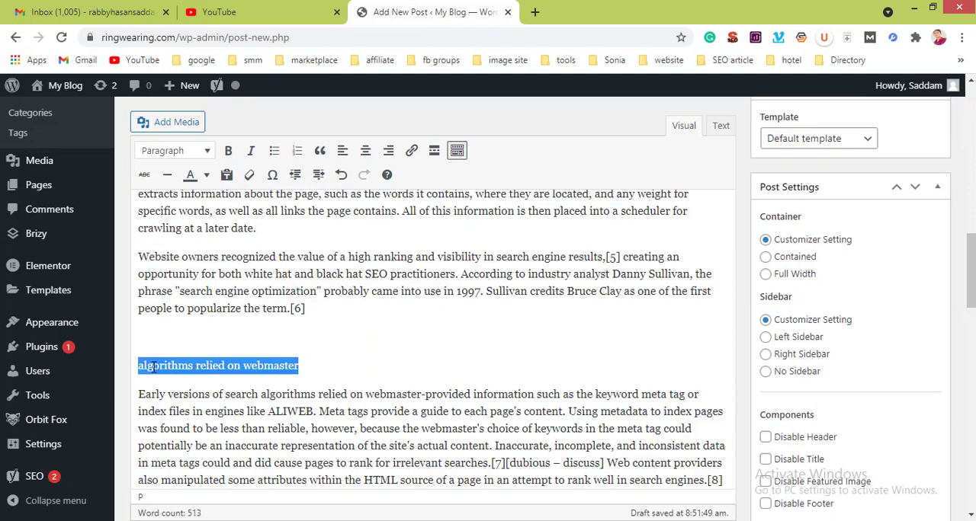
{"action": "left_click", "coordinate": [192, 160]}
{"action": "left_click", "coordinate": [192, 234]}
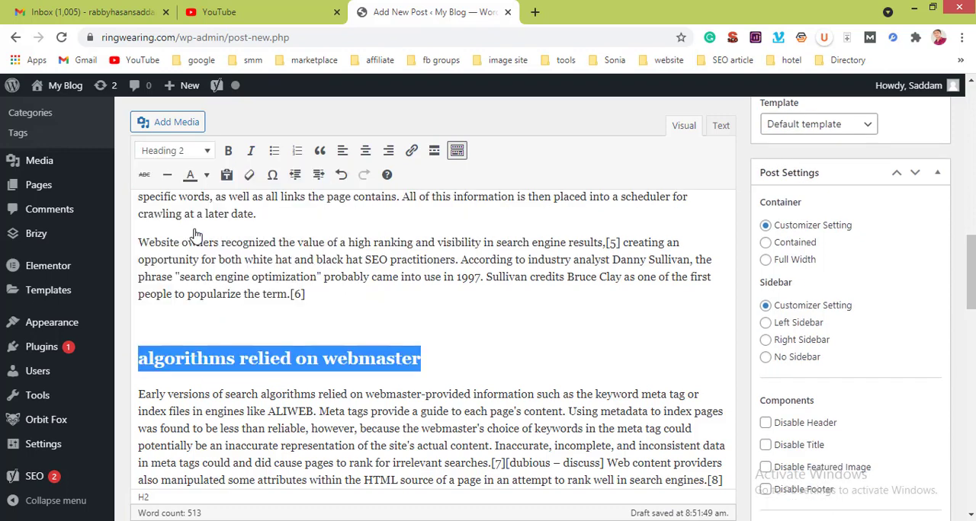
{"action": "left_click", "coordinate": [398, 322]}
{"action": "left_click", "coordinate": [328, 344]}
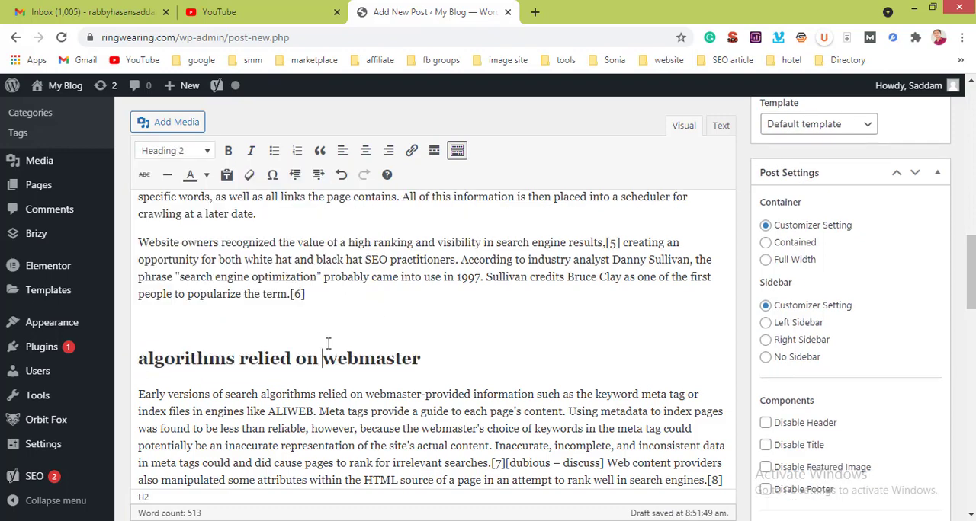
{"action": "left_click", "coordinate": [184, 338]}
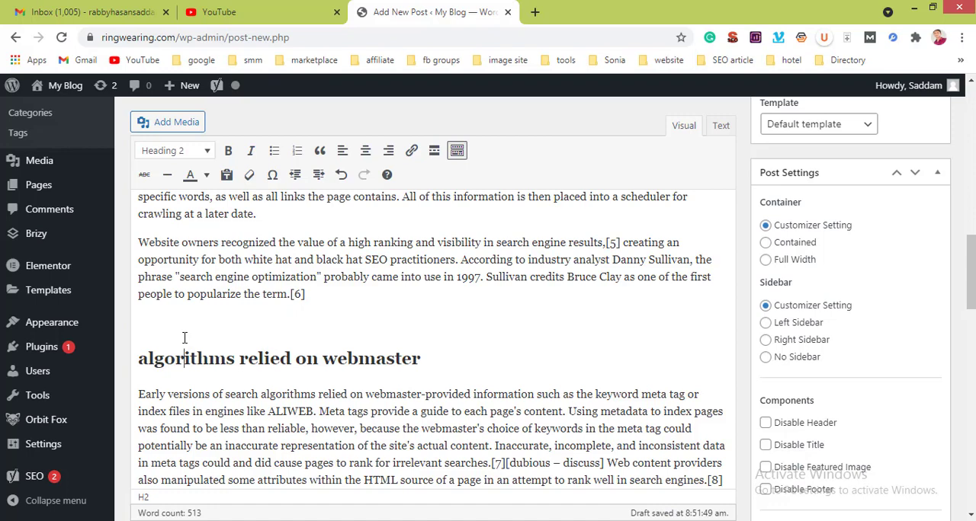
{"action": "left_click", "coordinate": [146, 329]}
{"action": "key", "text": "BackSpace"}
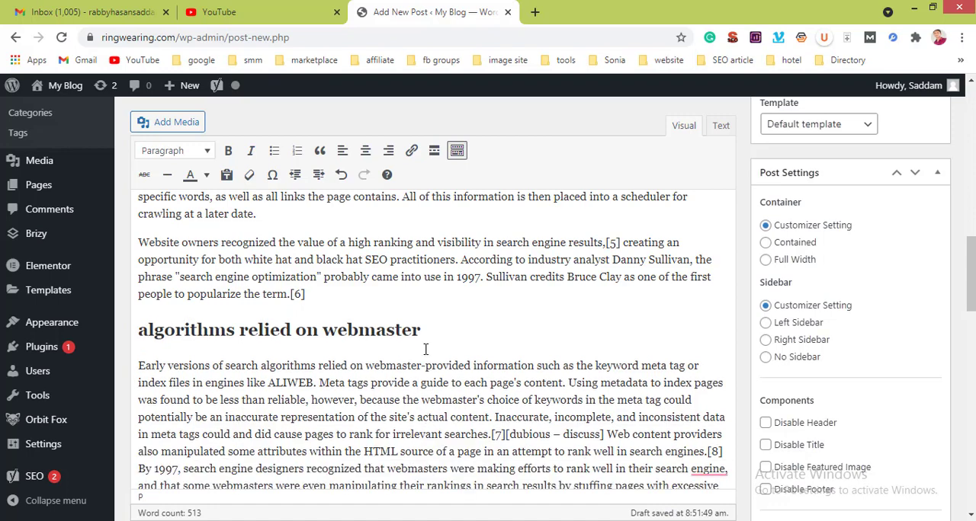
Step: Accept the Grammarly suggestion to remove the comma after "search engine" in the last paragraph's "By 1997" sentence
{"action": "scroll", "coordinate": [425, 350], "scroll_direction": "down", "scroll_amount": 4}
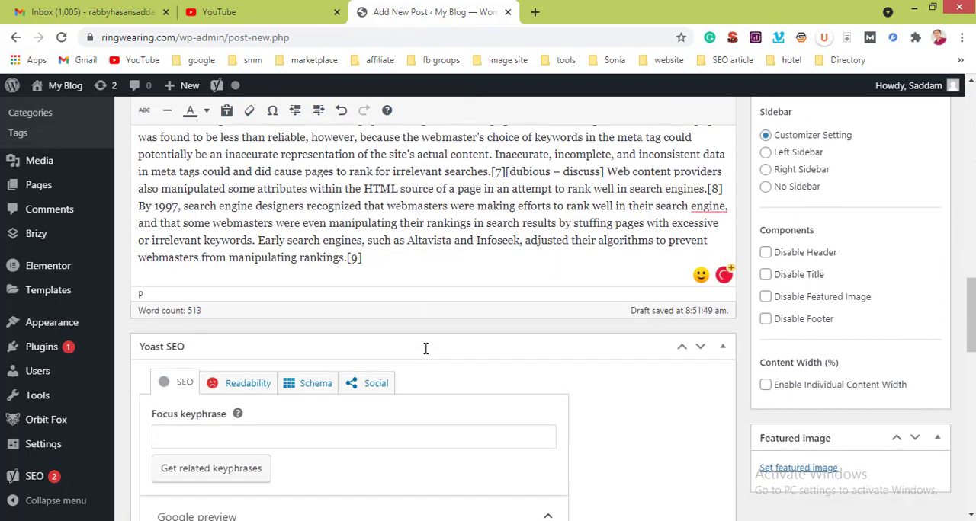
{"action": "mouse_move", "coordinate": [711, 206]}
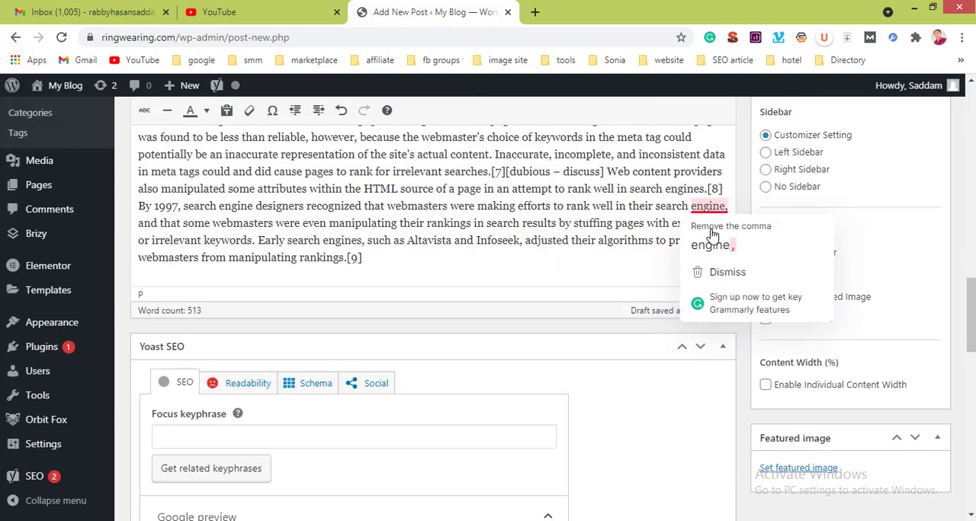
{"action": "left_click", "coordinate": [711, 243]}
{"action": "scroll", "coordinate": [373, 202], "scroll_direction": "up", "scroll_amount": 4}
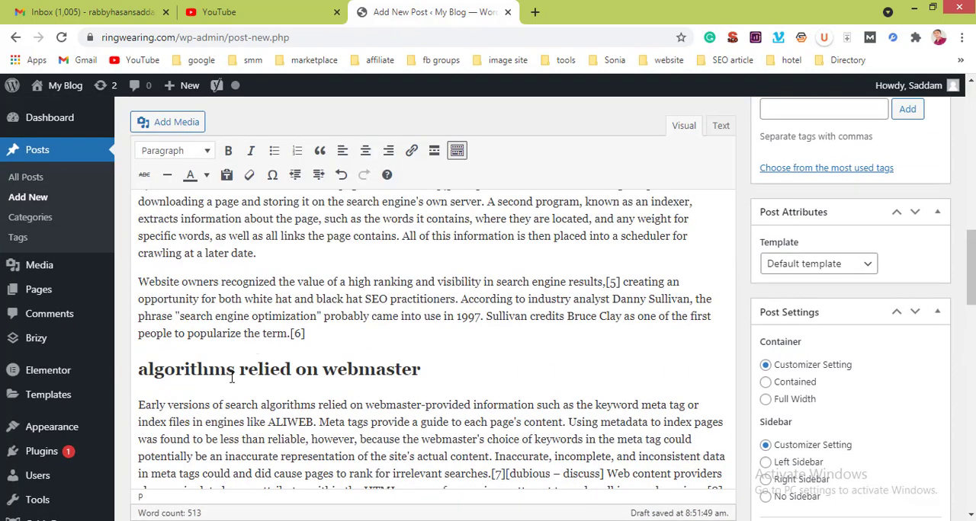
{"action": "scroll", "coordinate": [236, 312], "scroll_direction": "down", "scroll_amount": 3}
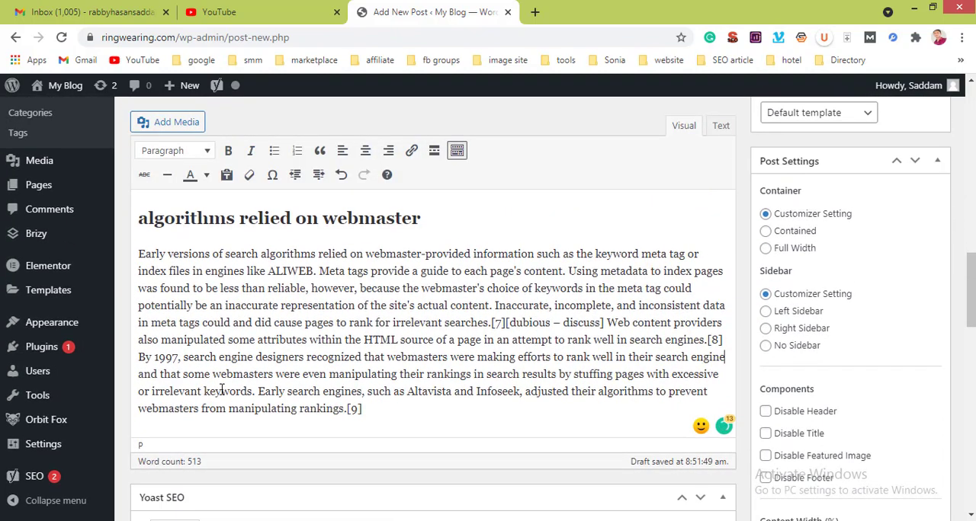
Step: Split the "Early versions" paragraph after "irrelevant searches" so that the remaining text starts a new paragraph without blank lines between
{"action": "left_click", "coordinate": [490, 323]}
{"action": "key", "text": "Return"}
{"action": "key", "text": "Return"}
{"action": "key", "text": "Return"}
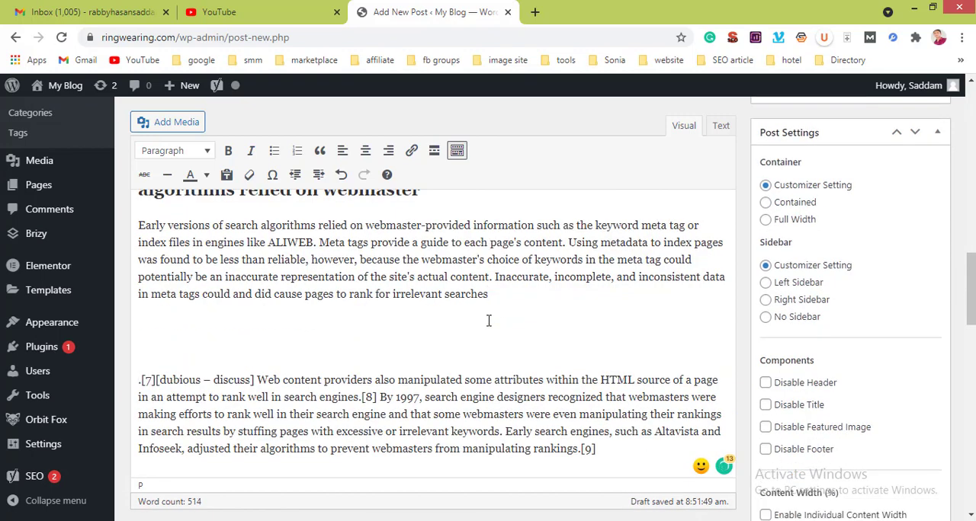
{"action": "key", "text": "BackSpace"}
{"action": "key", "text": "BackSpace"}
Step: Open the featured image selection and choose the laptop picture neve-web-design-studio-07.jpg from the media library
{"action": "scroll", "coordinate": [426, 307], "scroll_direction": "up", "scroll_amount": 2}
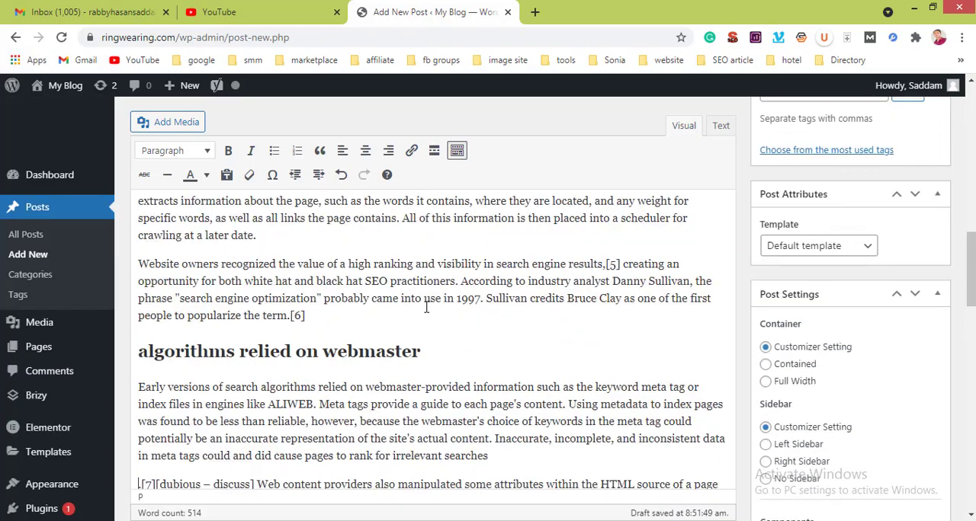
{"action": "scroll", "coordinate": [426, 307], "scroll_direction": "up", "scroll_amount": 10}
{"action": "scroll", "coordinate": [426, 307], "scroll_direction": "down", "scroll_amount": 4}
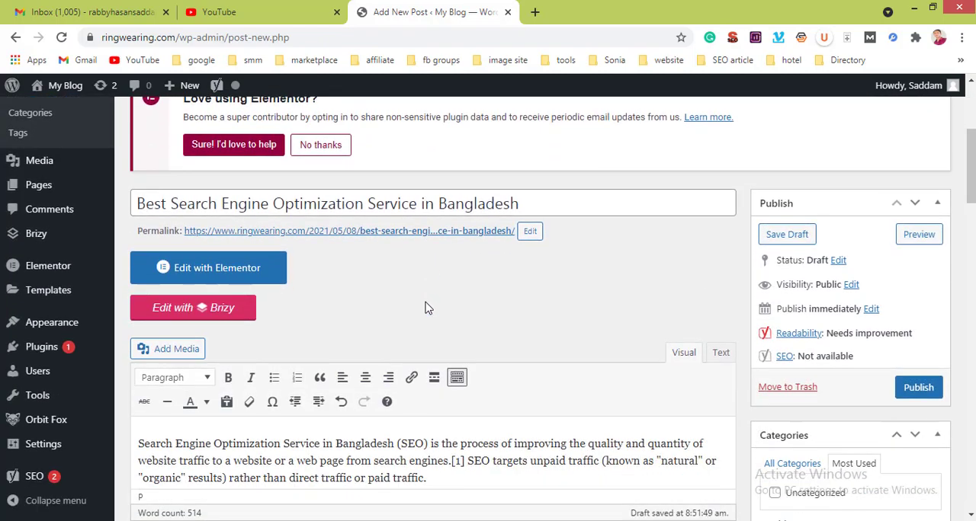
{"action": "scroll", "coordinate": [478, 283], "scroll_direction": "down", "scroll_amount": 5}
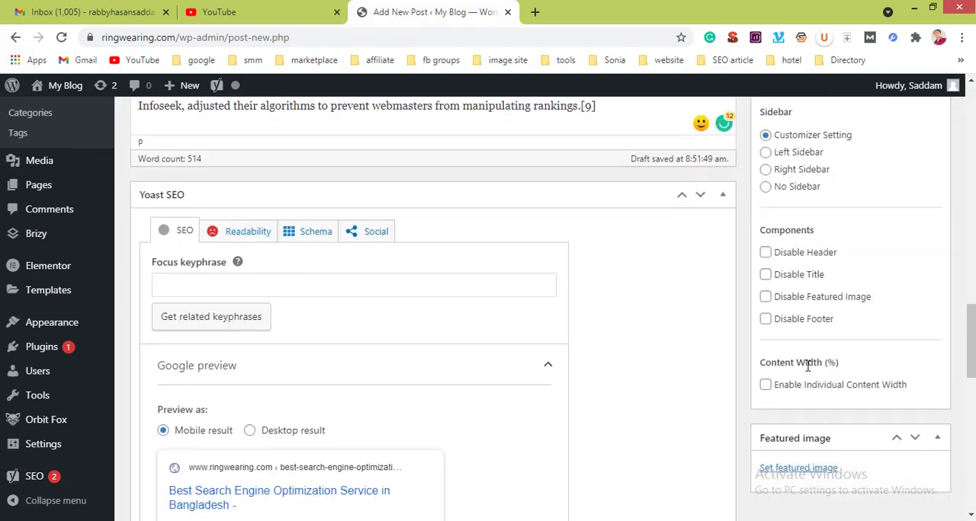
{"action": "scroll", "coordinate": [808, 364], "scroll_direction": "down", "scroll_amount": 3}
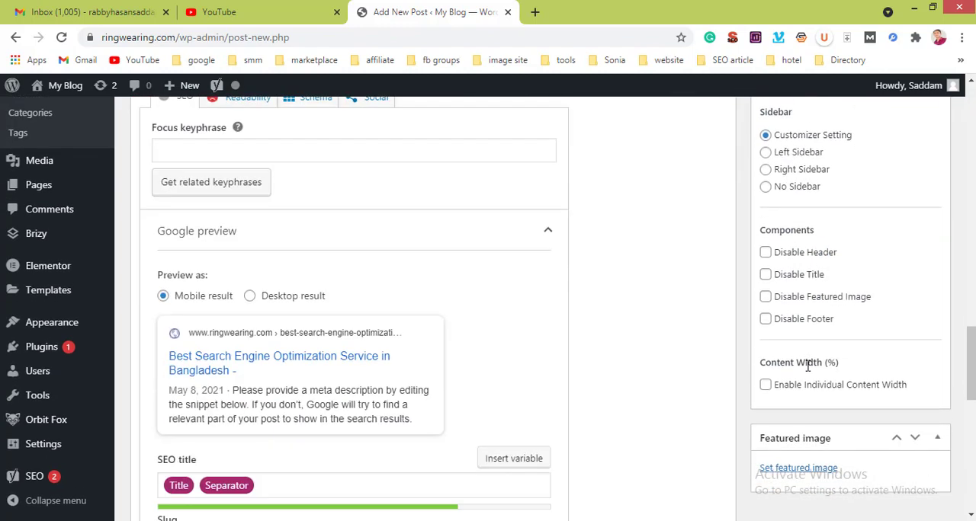
{"action": "left_click", "coordinate": [798, 468]}
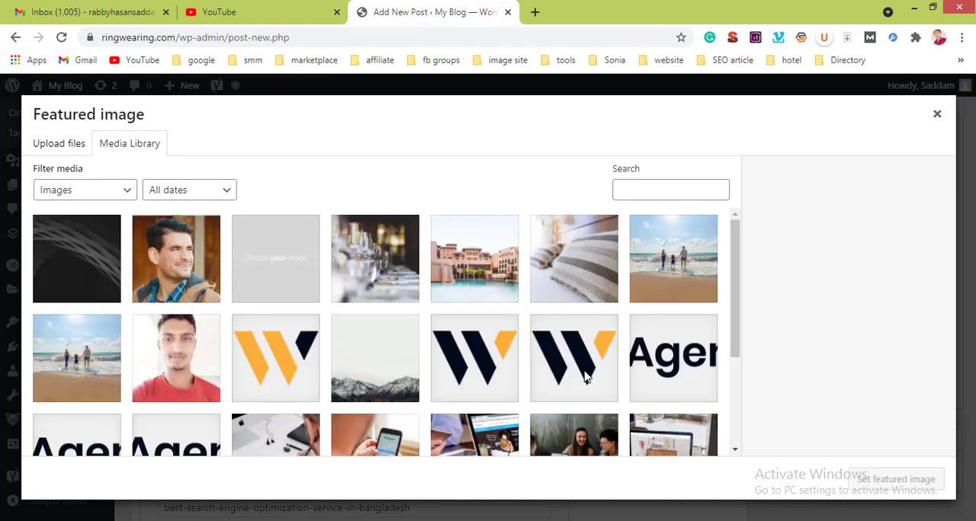
{"action": "scroll", "coordinate": [513, 348], "scroll_direction": "down", "scroll_amount": 3}
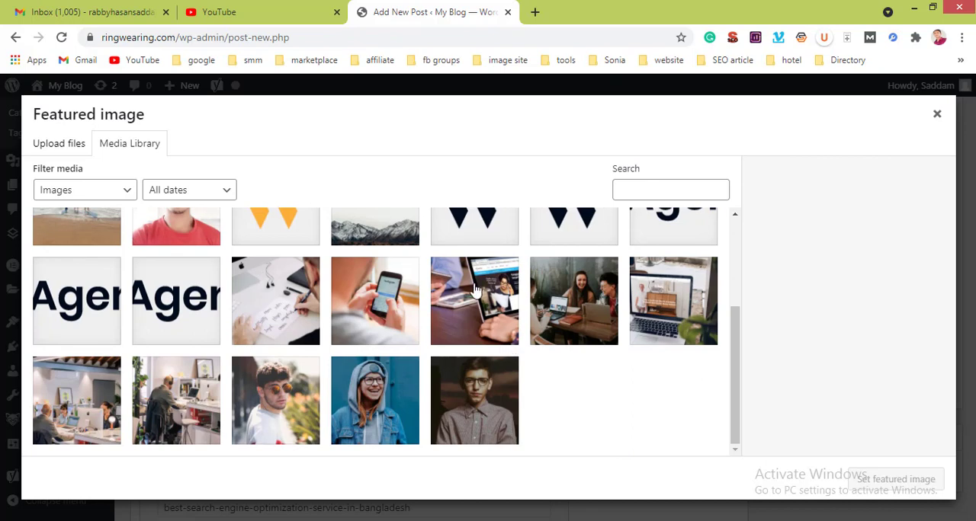
{"action": "left_click", "coordinate": [653, 299]}
Step: Enter "best Search Engine Optimization In bangladesh" as the selected image's alt text
{"action": "left_click", "coordinate": [843, 393]}
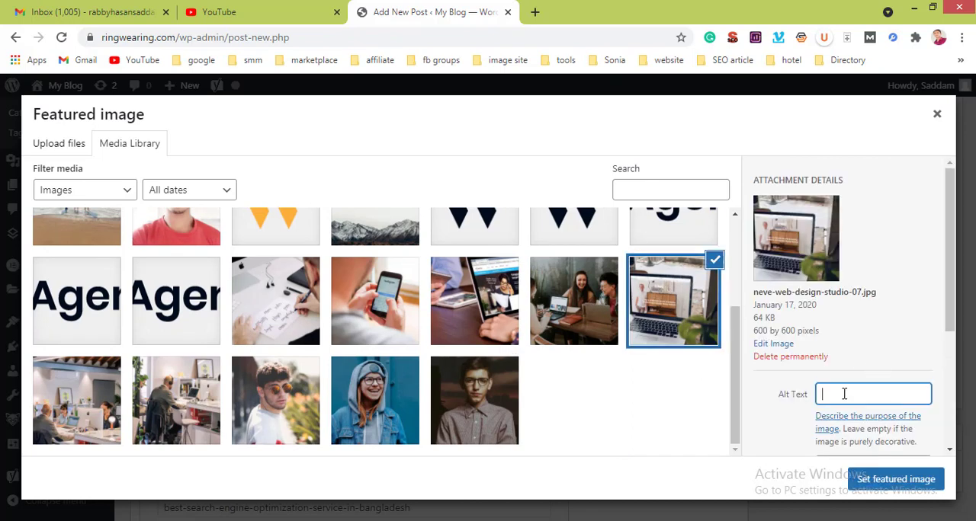
{"action": "type", "text": "best"}
{"action": "type", "text": " search "}
{"action": "type", "text": "Eb"}
{"action": "type", "text": "gine "}
{"action": "type", "text": "Optim"}
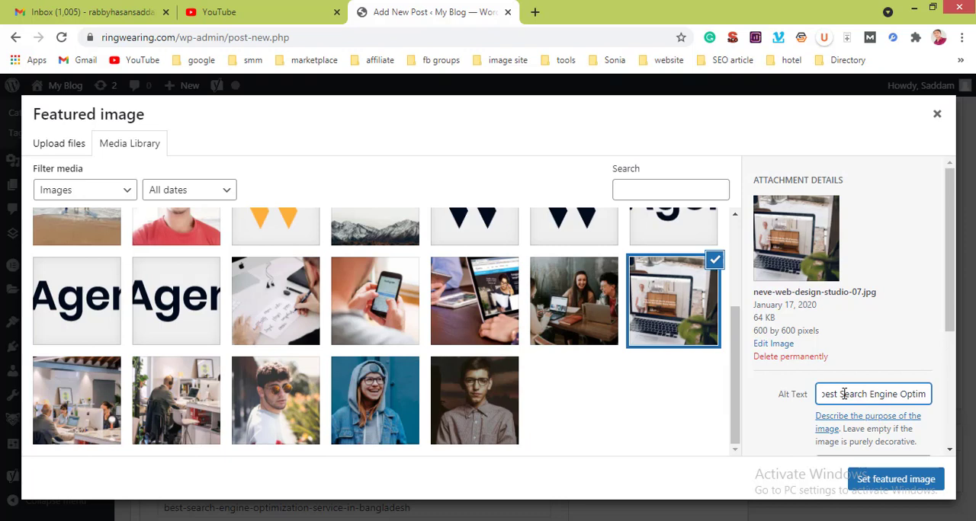
{"action": "type", "text": "izat"}
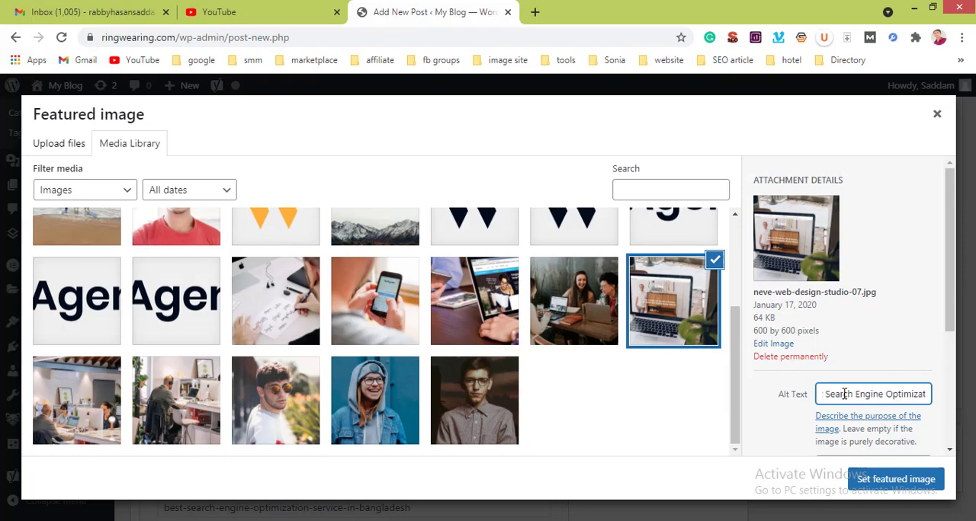
{"action": "type", "text": "ion In"}
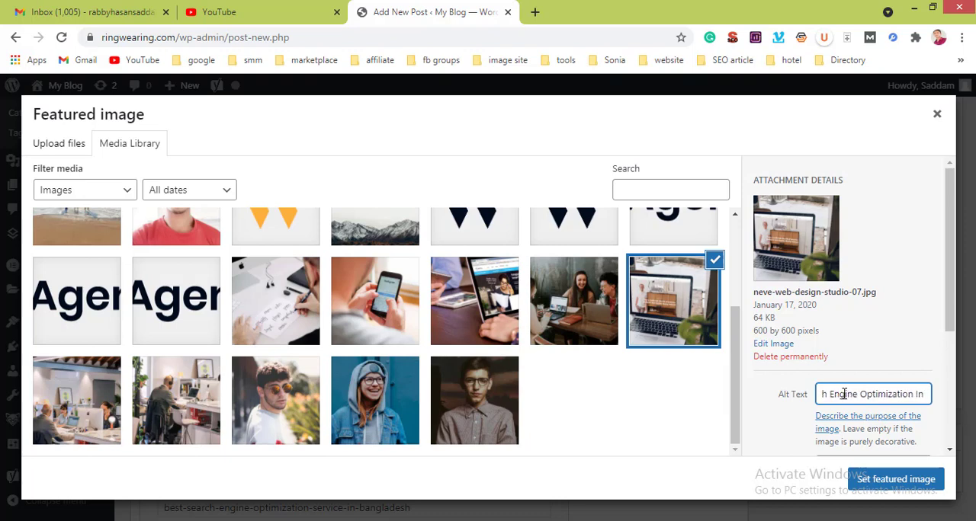
{"action": "type", "text": " ban"}
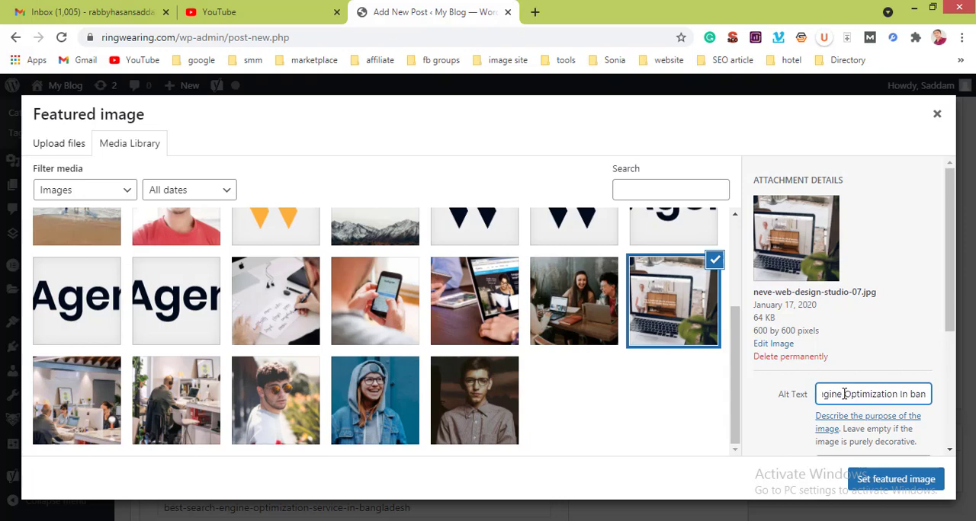
{"action": "type", "text": "gla"}
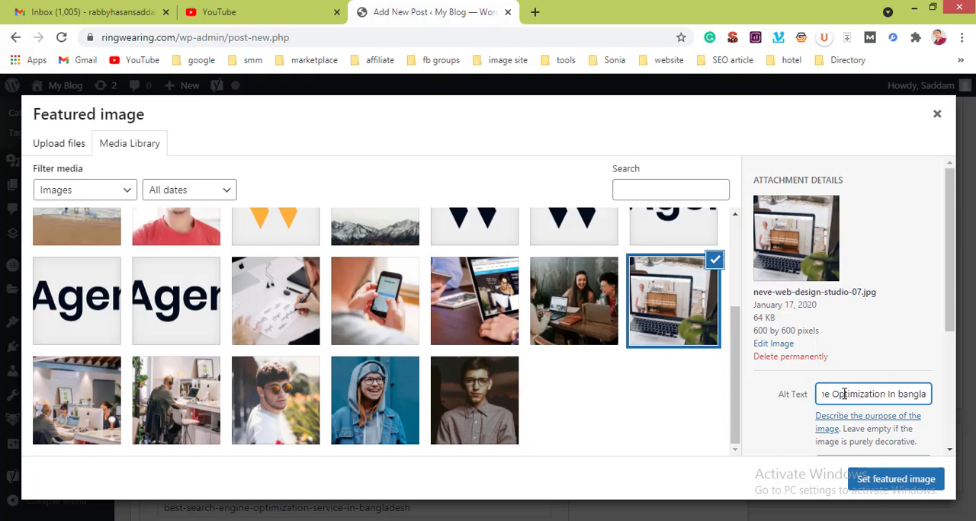
{"action": "type", "text": "desh"}
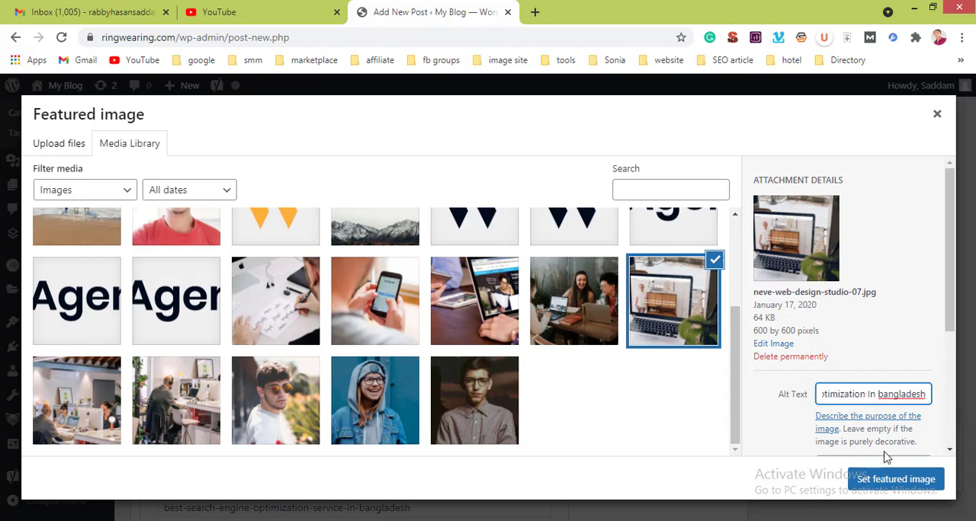
Step: Copy the alt text into the image's title and capitalize its last word, giving "best Search Engine Optimization In Bangladesh"
{"action": "scroll", "coordinate": [874, 360], "scroll_direction": "down", "scroll_amount": 2}
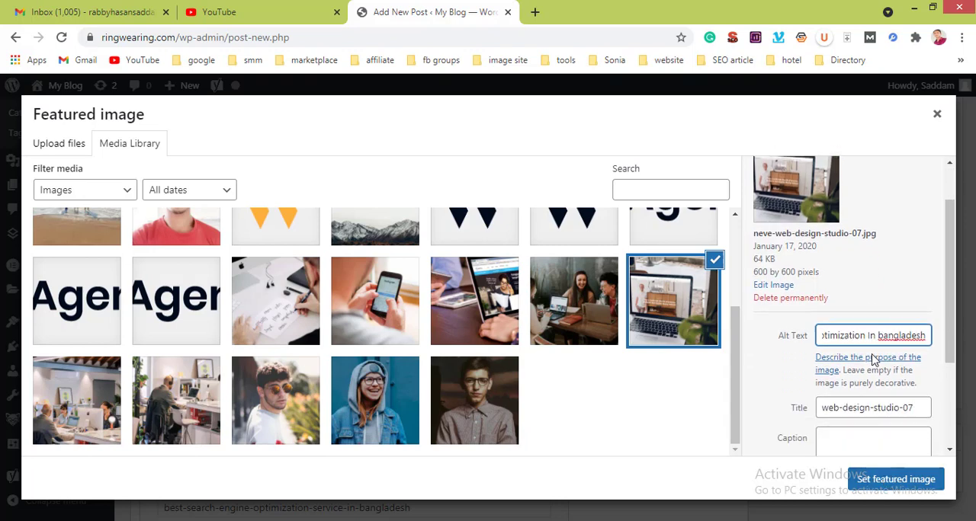
{"action": "triple_click", "coordinate": [853, 339]}
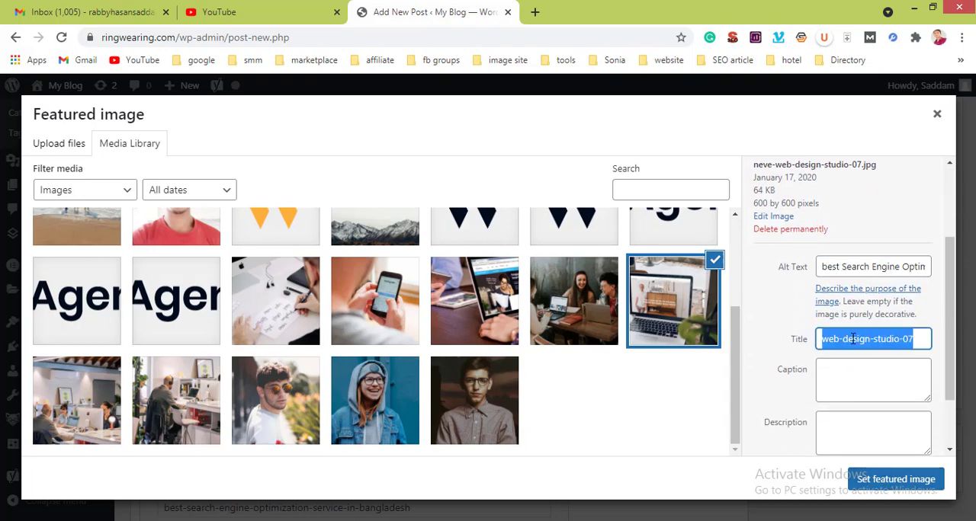
{"action": "triple_click", "coordinate": [850, 266]}
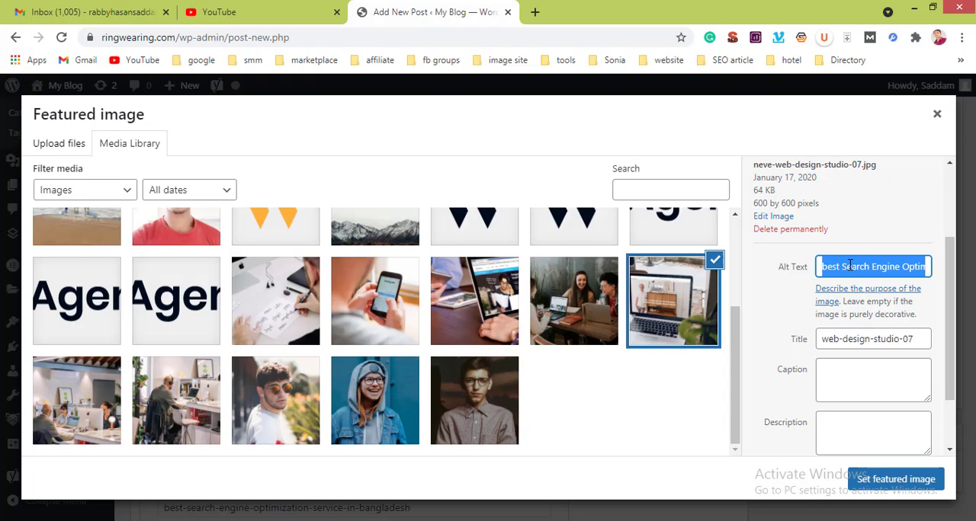
{"action": "triple_click", "coordinate": [849, 339]}
{"action": "type", "text": "best Search Engine Optimization In bangladesh"}
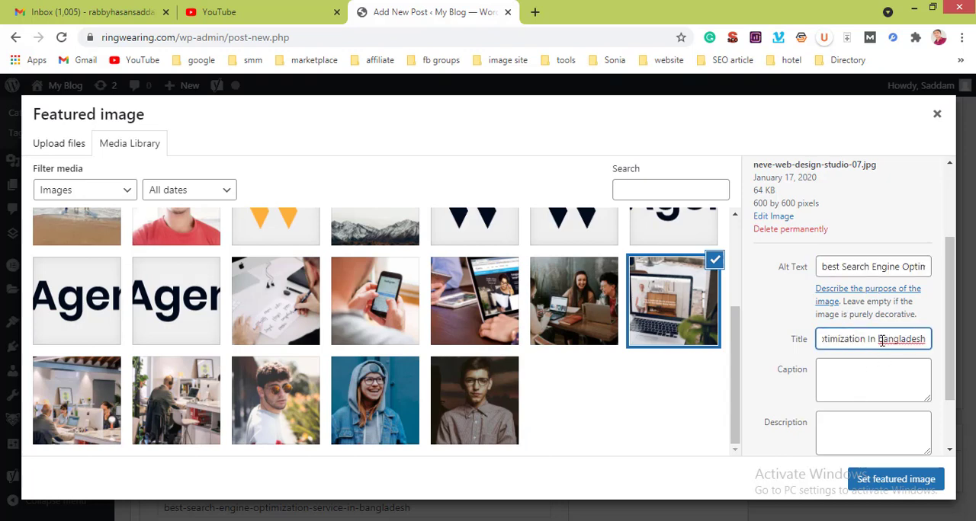
{"action": "left_click", "coordinate": [881, 341]}
{"action": "key", "text": "BackSpace"}
{"action": "type", "text": "B"}
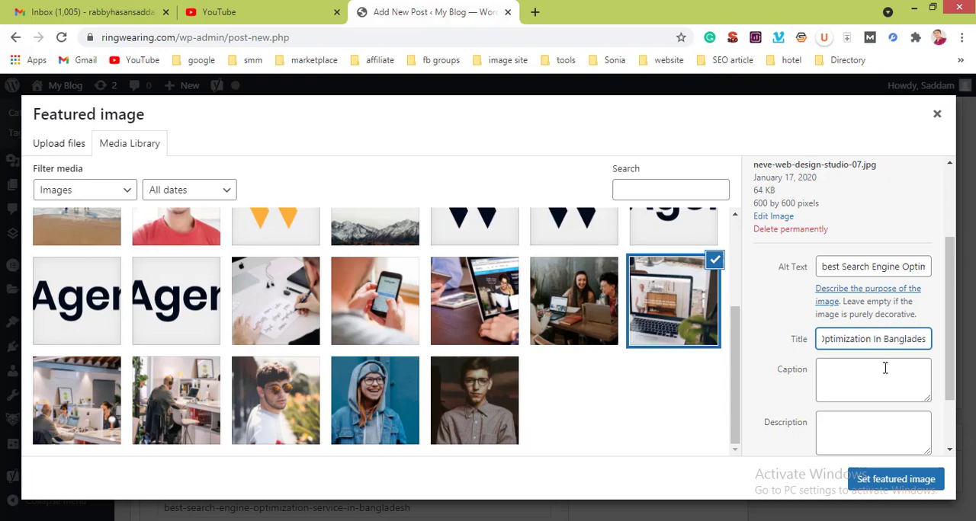
Step: Leave the caption and description empty and set the laptop picture as the post's featured image
{"action": "left_click", "coordinate": [884, 370]}
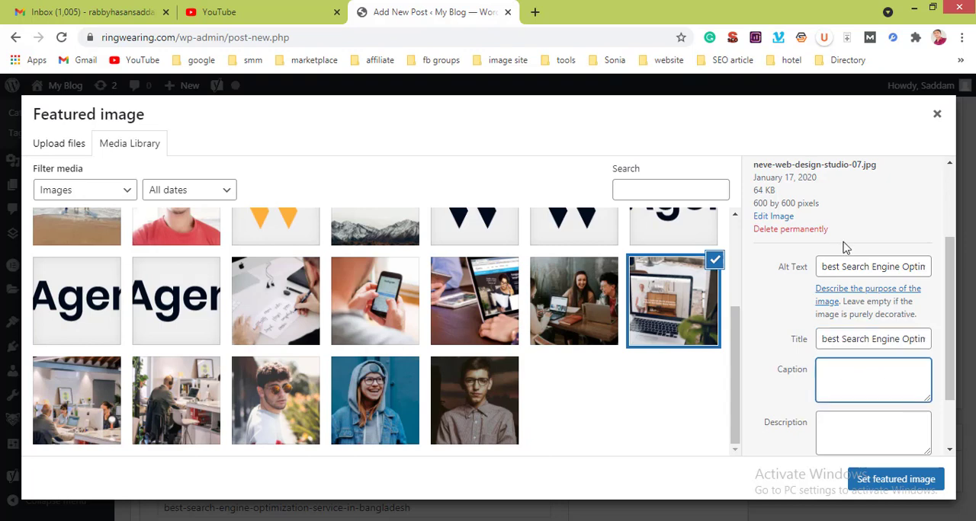
{"action": "left_click", "coordinate": [874, 415]}
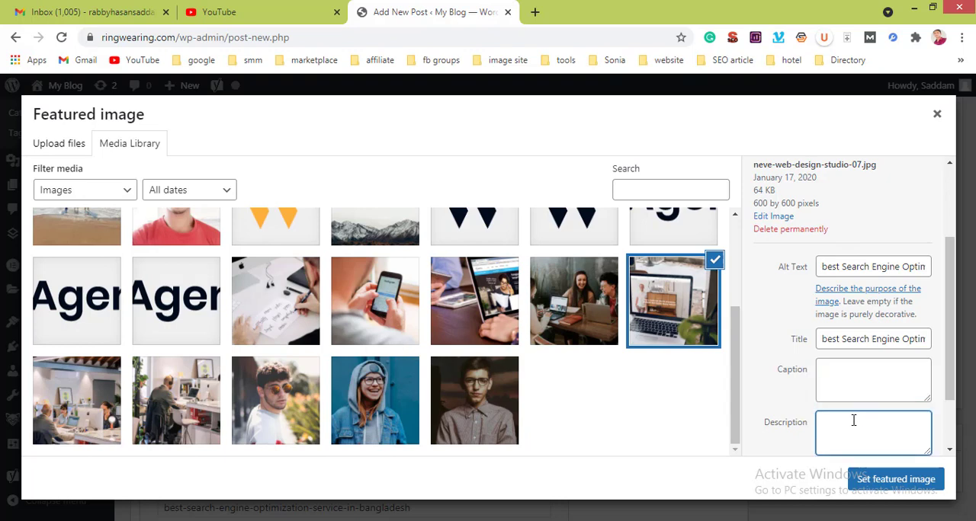
{"action": "scroll", "coordinate": [852, 419], "scroll_direction": "down", "scroll_amount": 1}
{"action": "scroll", "coordinate": [854, 422], "scroll_direction": "down", "scroll_amount": 1}
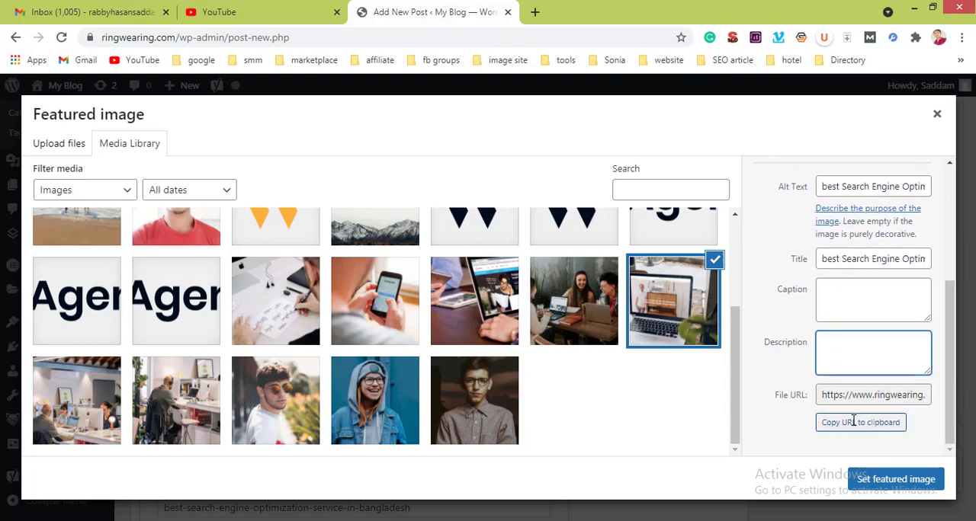
{"action": "left_click", "coordinate": [877, 480]}
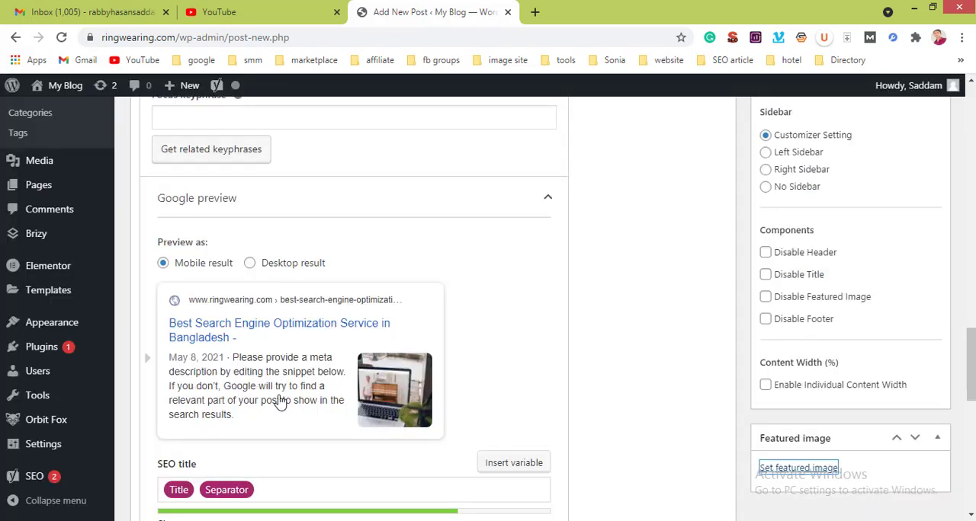
Step: Switch the Google preview to the desktop result and check how the whole snippet looks
{"action": "scroll", "coordinate": [279, 402], "scroll_direction": "down", "scroll_amount": 1}
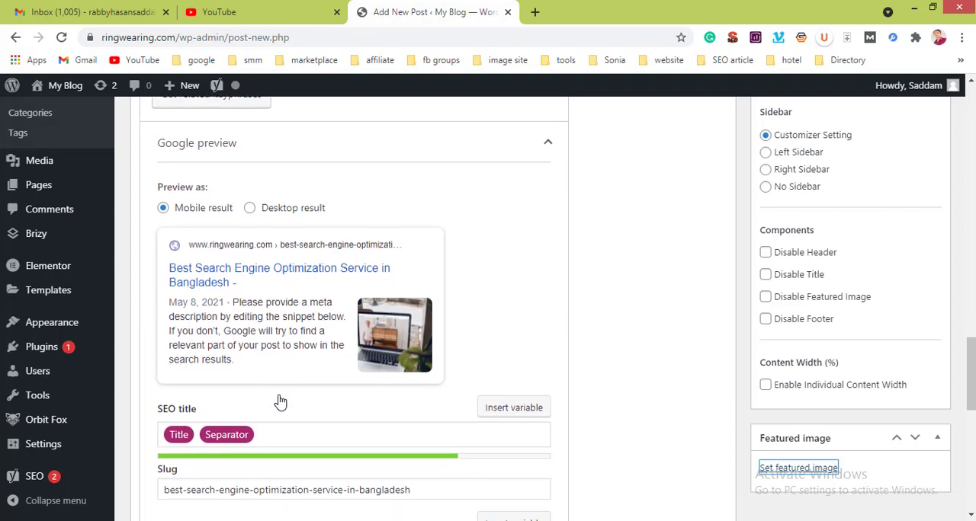
{"action": "left_click", "coordinate": [276, 215]}
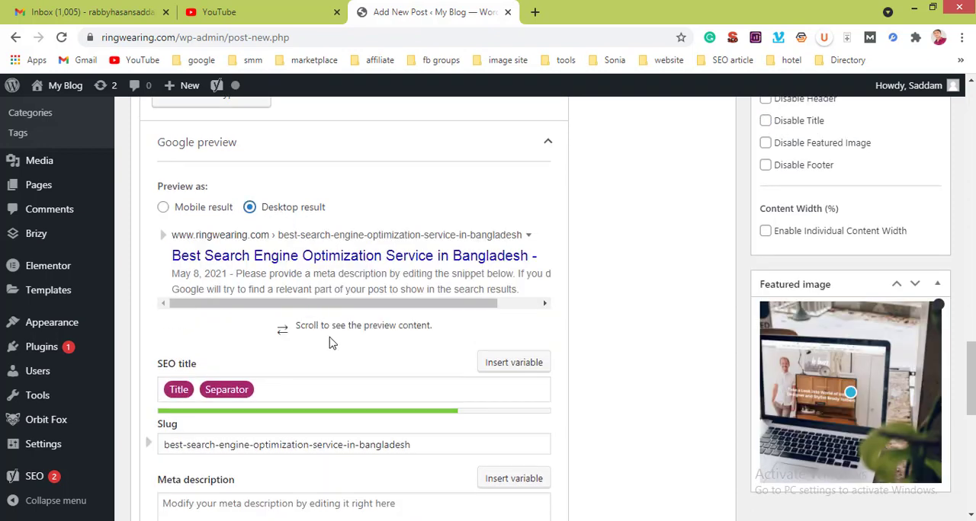
{"action": "scroll", "coordinate": [371, 393], "scroll_direction": "down", "scroll_amount": 2}
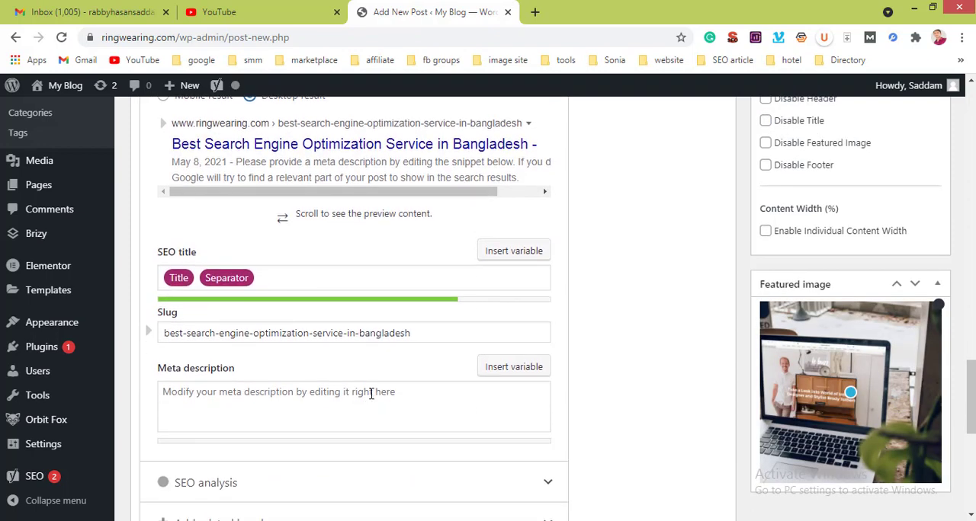
{"action": "scroll", "coordinate": [371, 392], "scroll_direction": "up", "scroll_amount": 2}
{"action": "scroll", "coordinate": [529, 335], "scroll_direction": "right", "scroll_amount": 2}
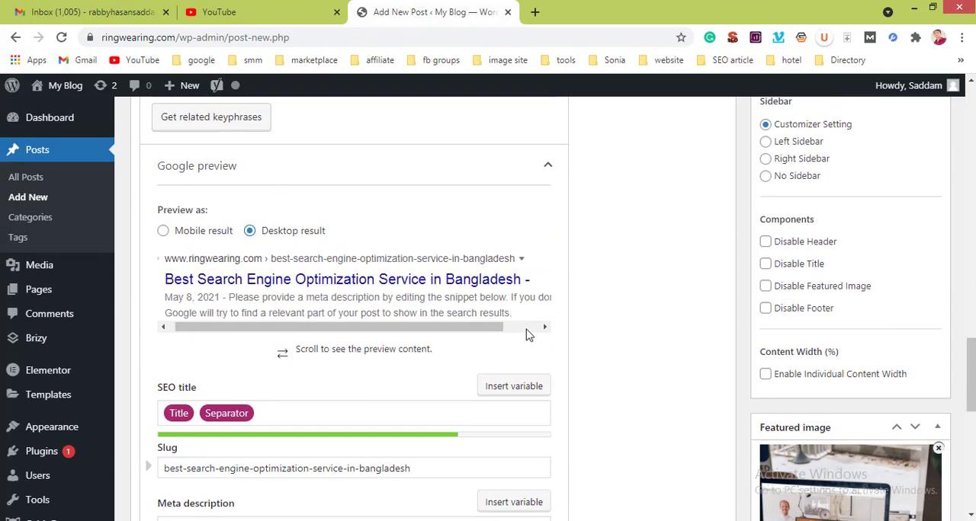
{"action": "scroll", "coordinate": [382, 346], "scroll_direction": "down", "scroll_amount": 3}
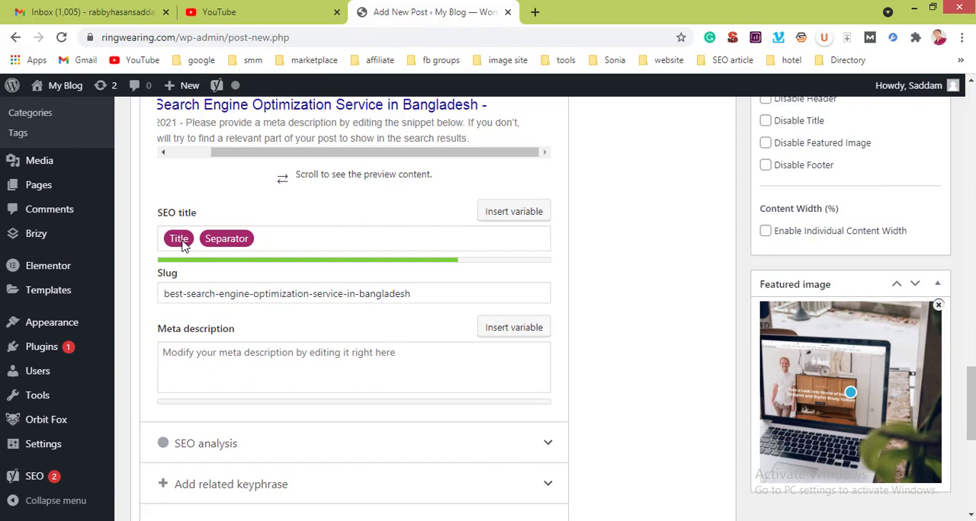
Step: Add "Ring Wearing" after the Title and Separator variables in the SEO title
{"action": "left_click", "coordinate": [515, 213]}
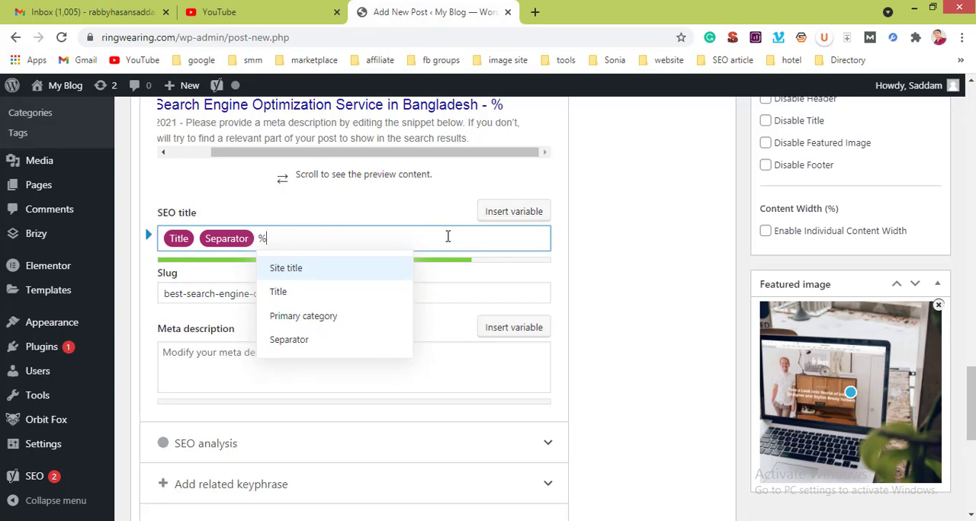
{"action": "key", "text": "BackSpace"}
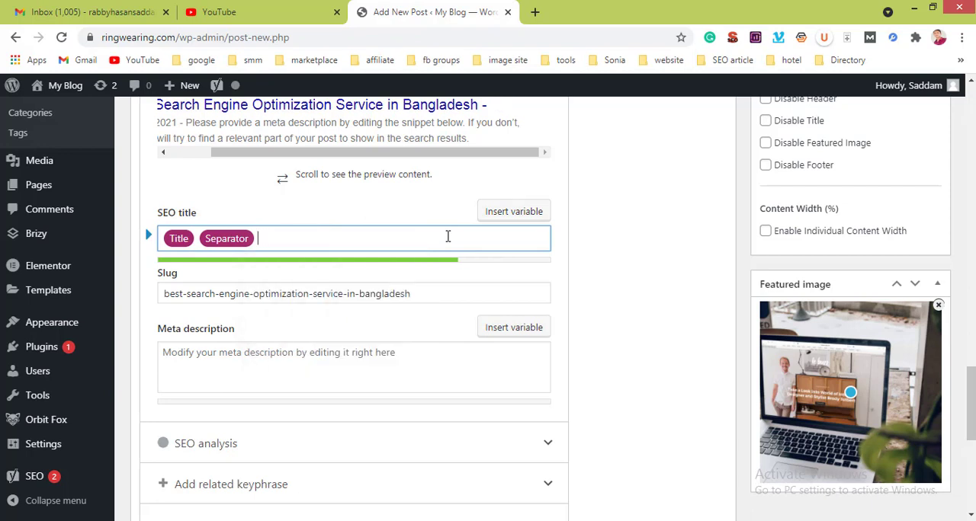
{"action": "type", "text": "Ring We"}
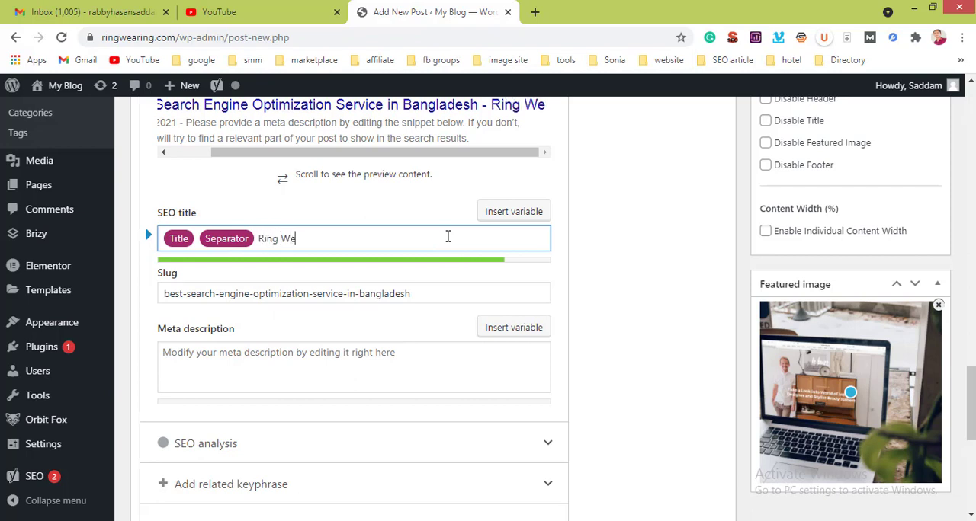
{"action": "type", "text": "aring"}
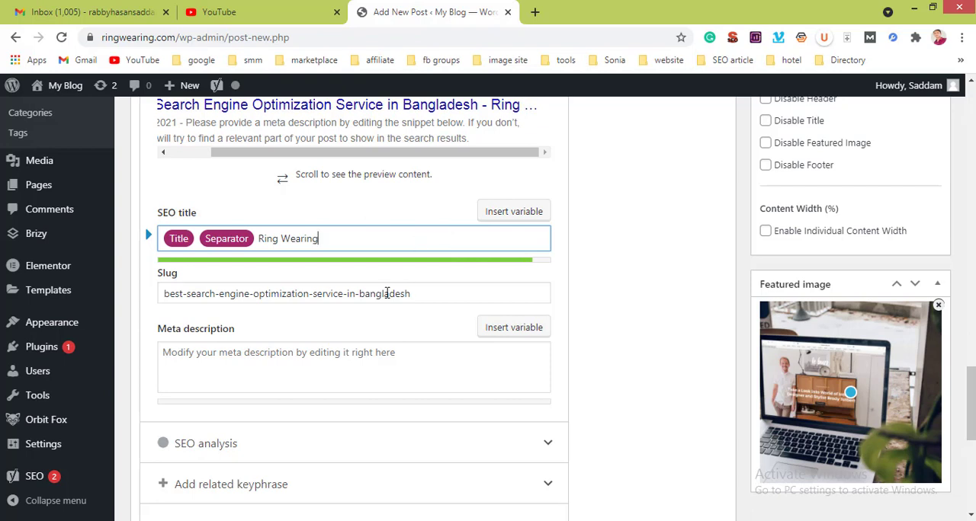
Step: Insert "Best" at the start of the post's first paragraph, before "Search Engine Optimization Service in Bangladesh"
{"action": "left_click", "coordinate": [358, 356]}
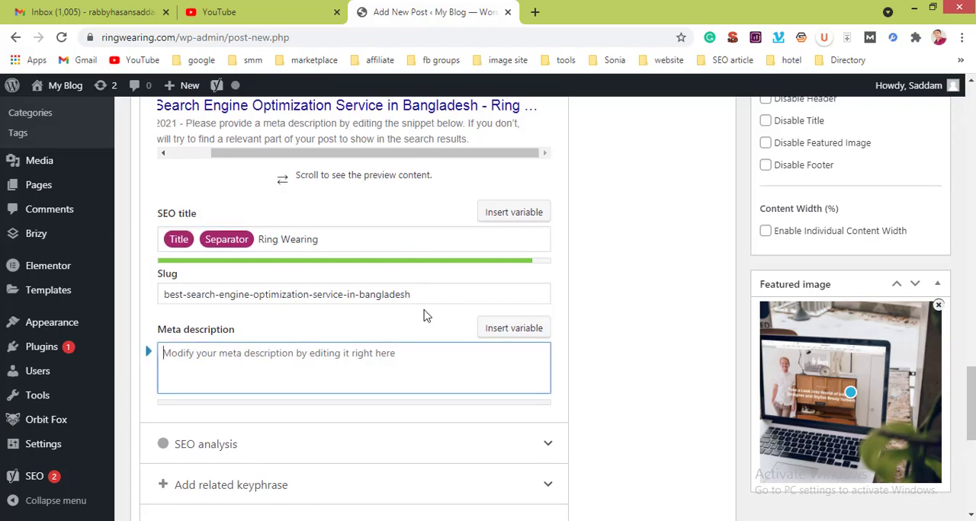
{"action": "scroll", "coordinate": [425, 316], "scroll_direction": "up", "scroll_amount": 7}
{"action": "scroll", "coordinate": [424, 315], "scroll_direction": "up", "scroll_amount": 8}
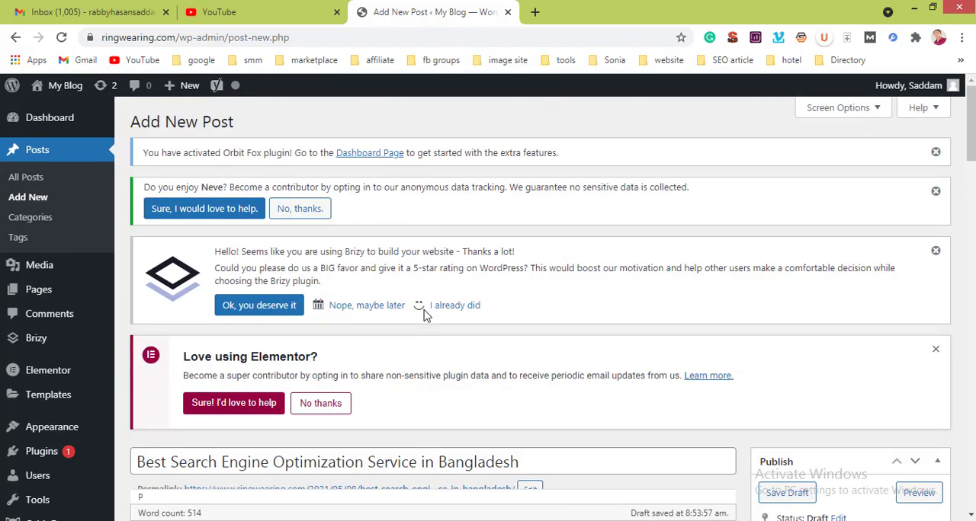
{"action": "scroll", "coordinate": [425, 313], "scroll_direction": "down", "scroll_amount": 4}
{"action": "scroll", "coordinate": [425, 316], "scroll_direction": "down", "scroll_amount": 3}
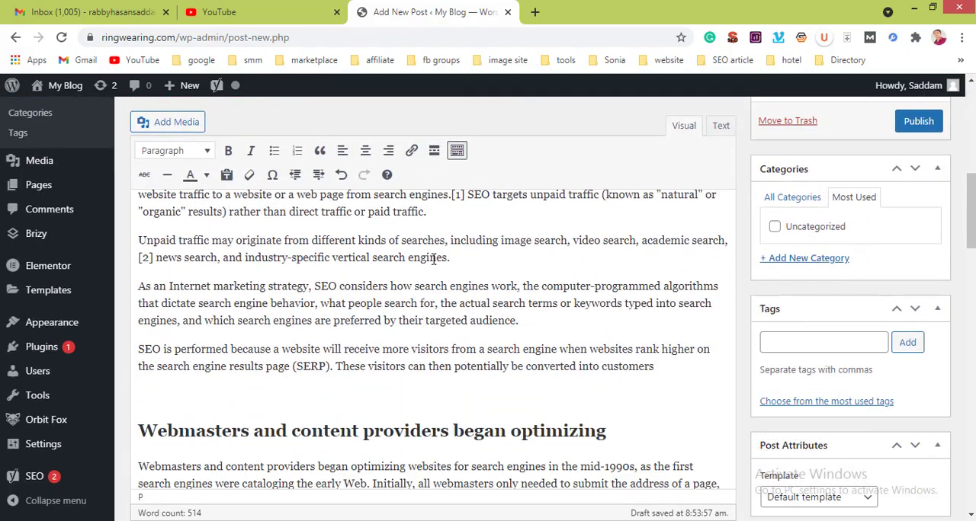
{"action": "left_click_drag", "start_coordinate": [427, 211], "coordinate": [162, 201]}
{"action": "scroll", "coordinate": [145, 214], "scroll_direction": "up", "scroll_amount": 3}
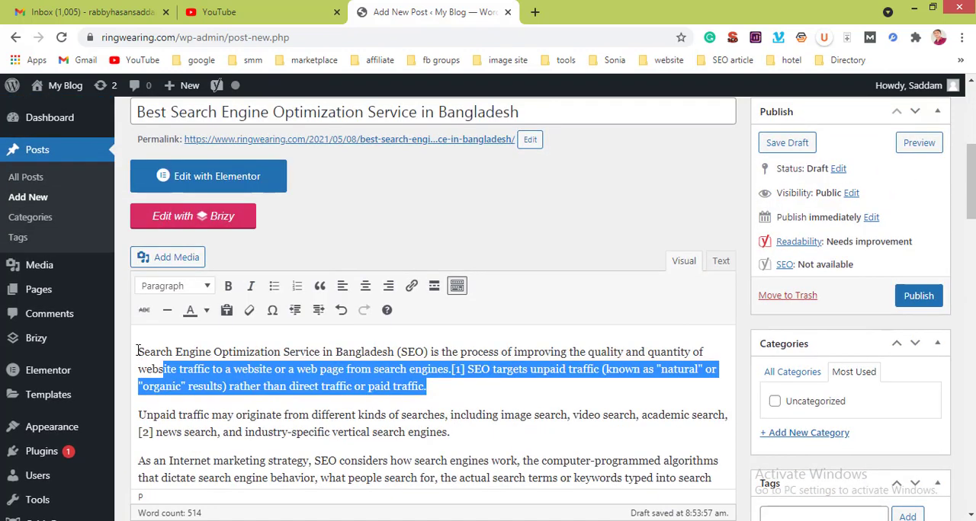
{"action": "left_click", "coordinate": [154, 355]}
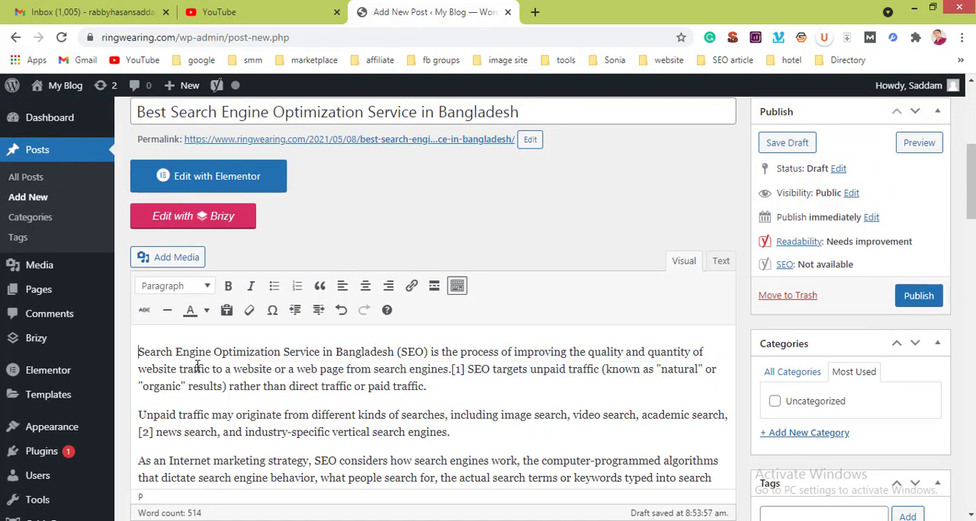
{"action": "left_click", "coordinate": [139, 352]}
{"action": "type", "text": "Best"}
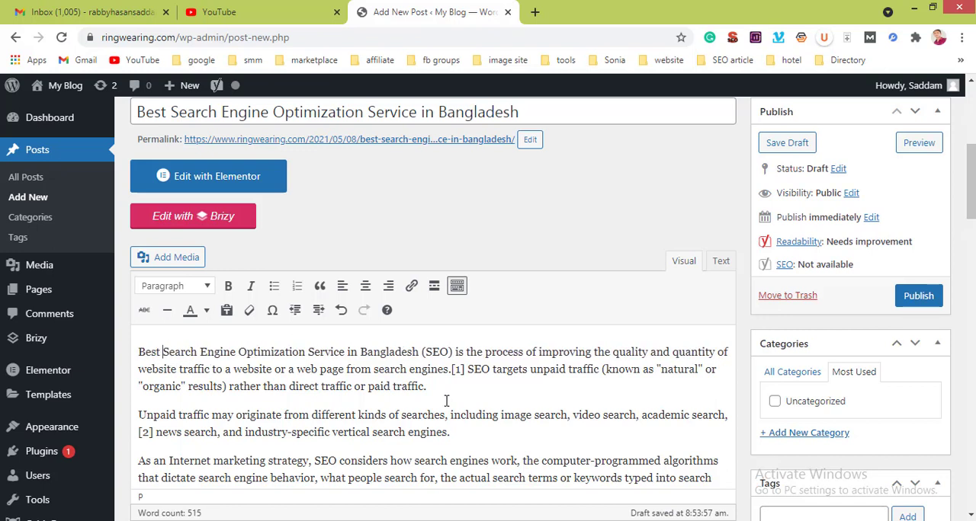
Step: Copy the opening sentence through "search engines" from the post body into the Yoast meta description
{"action": "left_click_drag", "start_coordinate": [450, 369], "coordinate": [128, 341]}
{"action": "key", "text": "ctrl+c"}
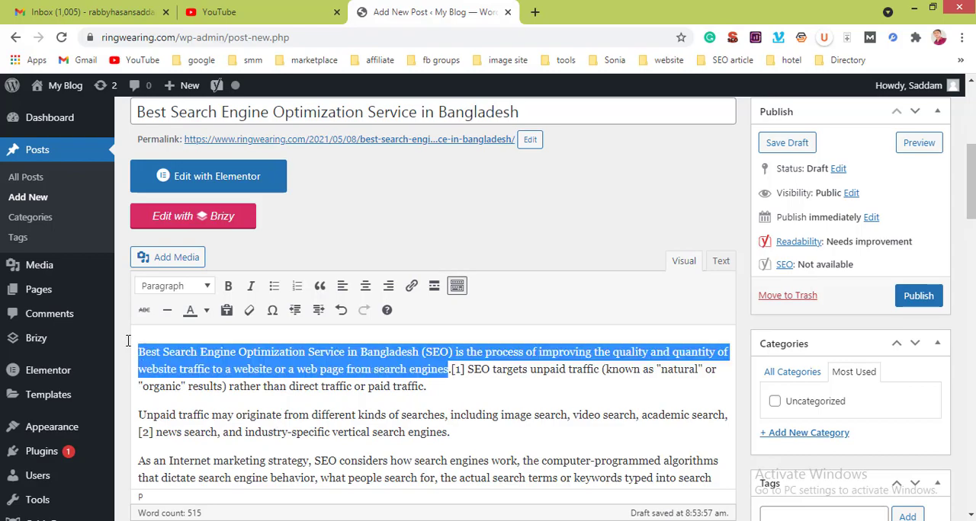
{"action": "scroll", "coordinate": [303, 411], "scroll_direction": "down", "scroll_amount": 10}
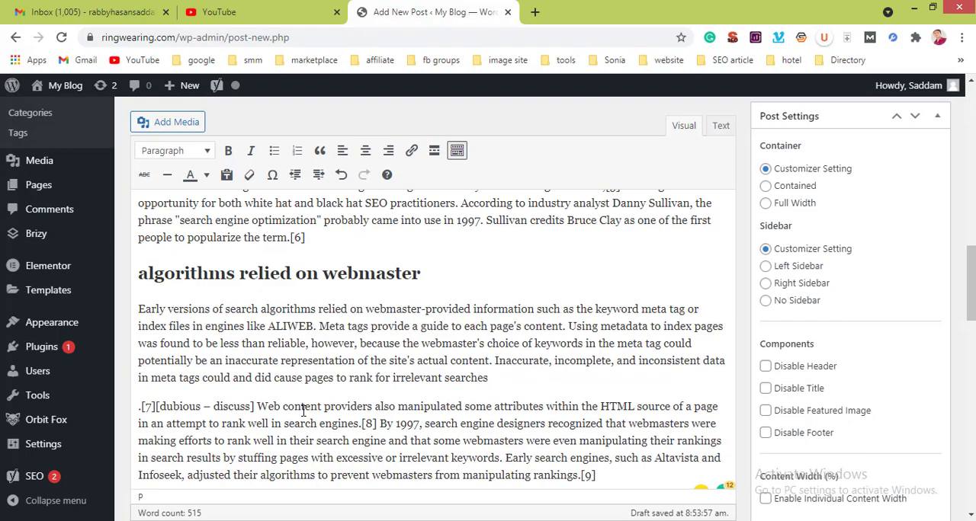
{"action": "scroll", "coordinate": [302, 411], "scroll_direction": "down", "scroll_amount": 1}
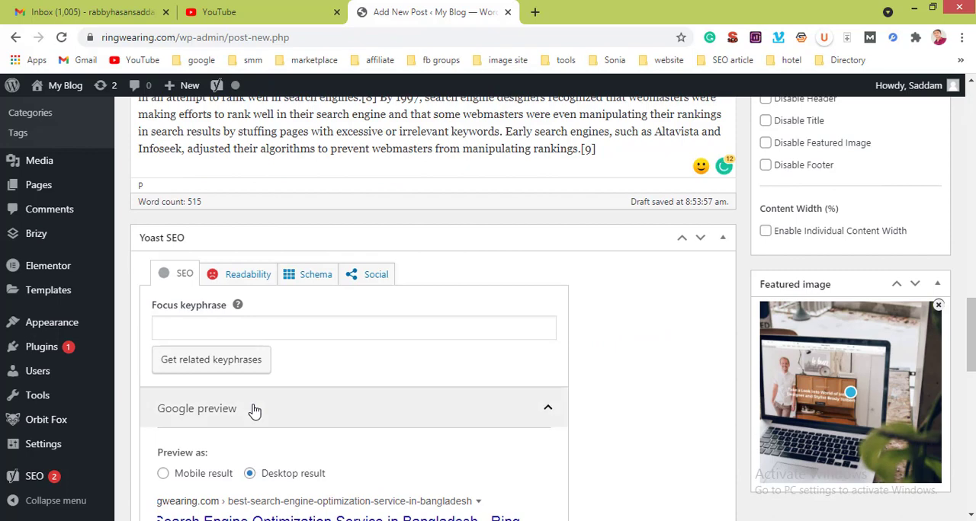
{"action": "scroll", "coordinate": [250, 448], "scroll_direction": "down", "scroll_amount": 5}
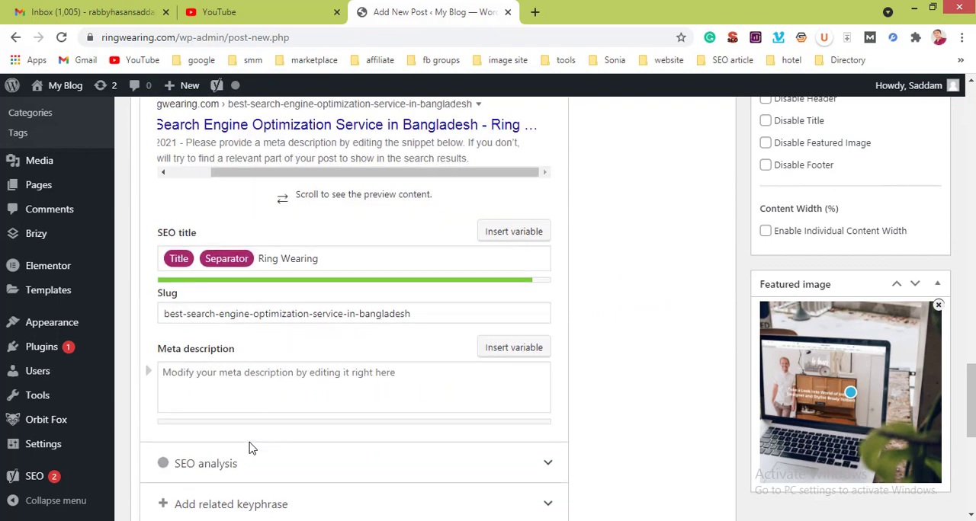
{"action": "left_click", "coordinate": [243, 403]}
{"action": "key", "text": "ctrl+v"}
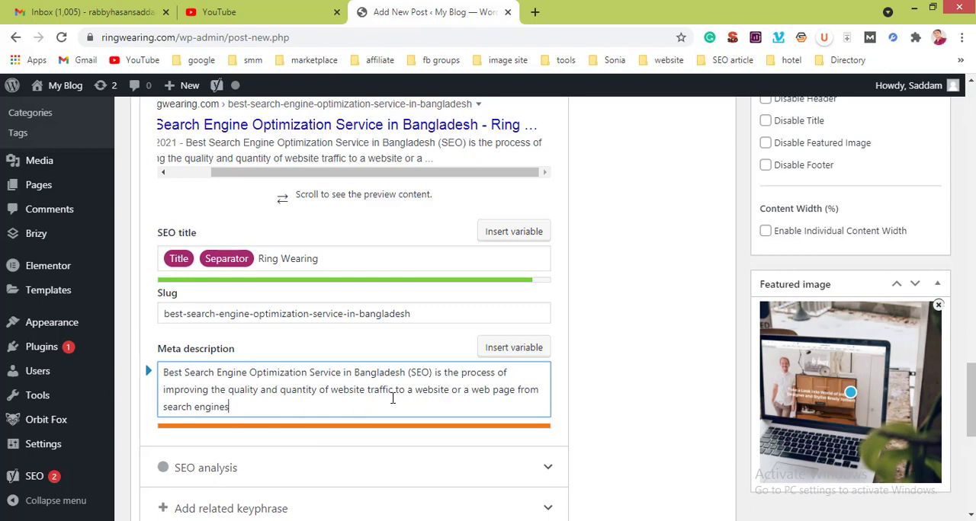
Step: Shorten the meta description from its end so that it finishes with "quality and quantity of website traffi"
{"action": "left_click_drag", "start_coordinate": [250, 410], "coordinate": [162, 415]}
{"action": "triple_click", "coordinate": [218, 407]}
{"action": "left_click", "coordinate": [218, 408]}
{"action": "left_click_drag", "start_coordinate": [235, 408], "coordinate": [160, 408]}
{"action": "type", "text": "search engie"}
{"action": "left_click", "coordinate": [160, 407]}
{"action": "key", "text": "BackSpace"}
{"action": "key", "text": "BackSpace"}
{"action": "key", "text": "BackSpace"}
{"action": "key", "text": "BackSpace"}
{"action": "key", "text": "BackSpace"}
{"action": "key", "text": "BackSpace"}
{"action": "key", "text": "BackSpace"}
{"action": "key", "text": "BackSpace"}
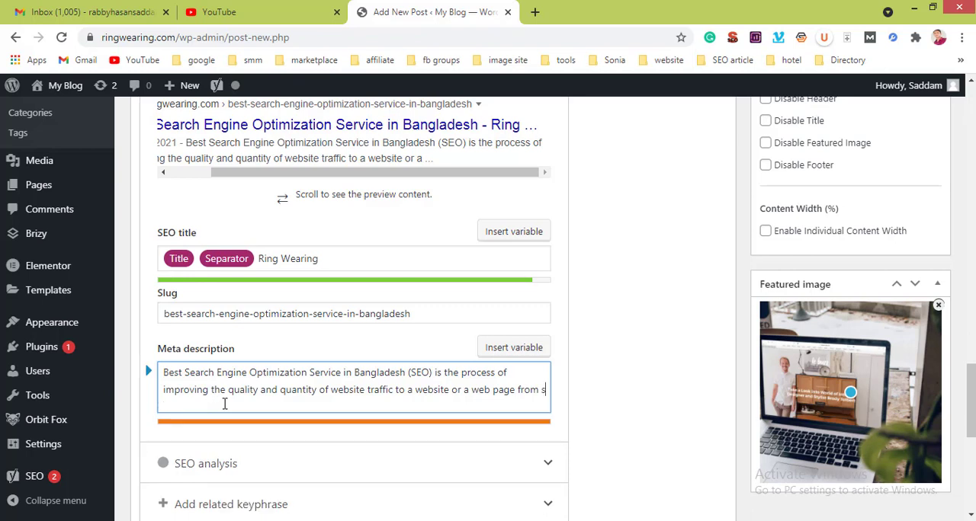
{"action": "key", "text": "BackSpace"}
{"action": "key", "text": "BackSpace"}
{"action": "key", "text": "BackSpace"}
{"action": "key", "text": "BackSpace"}
{"action": "key", "text": "BackSpace"}
{"action": "key", "text": "BackSpace"}
{"action": "key", "text": "BackSpace"}
{"action": "key", "text": "BackSpace"}
{"action": "key", "text": "BackSpace"}
{"action": "key", "text": "BackSpace"}
{"action": "key", "text": "BackSpace"}
{"action": "key", "text": "BackSpace"}
{"action": "key", "text": "BackSpace"}
{"action": "key", "text": "BackSpace"}
{"action": "key", "text": "BackSpace"}
{"action": "key", "text": "BackSpace"}
{"action": "key", "text": "BackSpace"}
{"action": "key", "text": "BackSpace"}
{"action": "key", "text": "BackSpace"}
{"action": "key", "text": "BackSpace"}
{"action": "key", "text": "BackSpace"}
{"action": "key", "text": "BackSpace"}
{"action": "key", "text": "BackSpace"}
{"action": "key", "text": "BackSpace"}
{"action": "key", "text": "BackSpace"}
{"action": "key", "text": "BackSpace"}
{"action": "key", "text": "BackSpace"}
{"action": "key", "text": "BackSpace"}
{"action": "key", "text": "BackSpace"}
{"action": "key", "text": "BackSpace"}
{"action": "key", "text": "BackSpace"}
{"action": "key", "text": "BackSpace"}
{"action": "key", "text": "BackSpace"}
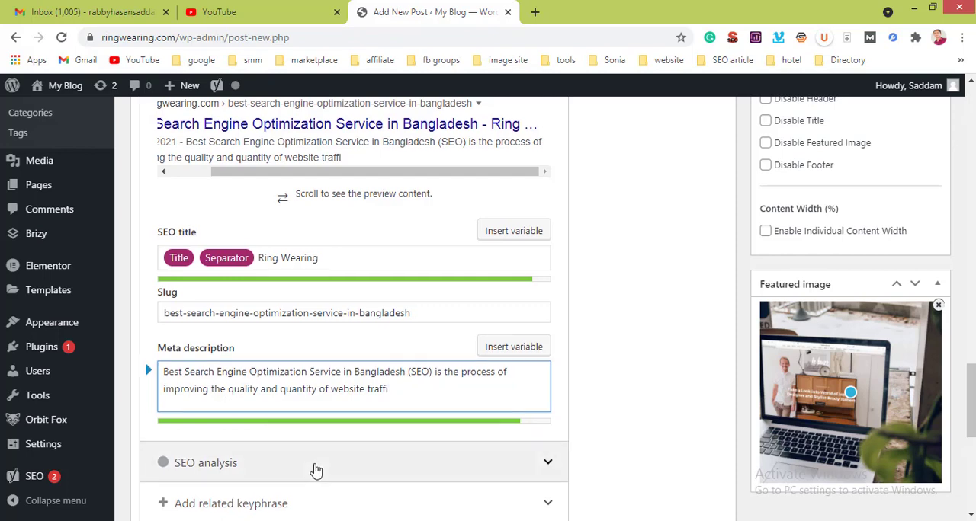
Step: Look up "title pixel" in a new browser tab and open the ToTheWeb Title & Description Pixel Checker
{"action": "scroll", "coordinate": [316, 469], "scroll_direction": "down", "scroll_amount": 3}
{"action": "scroll", "coordinate": [316, 463], "scroll_direction": "up", "scroll_amount": 8}
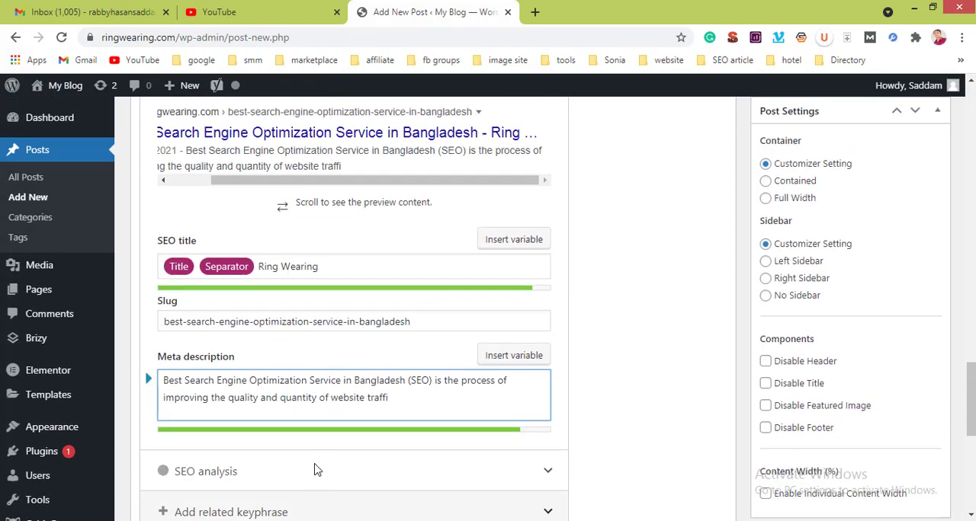
{"action": "left_click", "coordinate": [535, 12]}
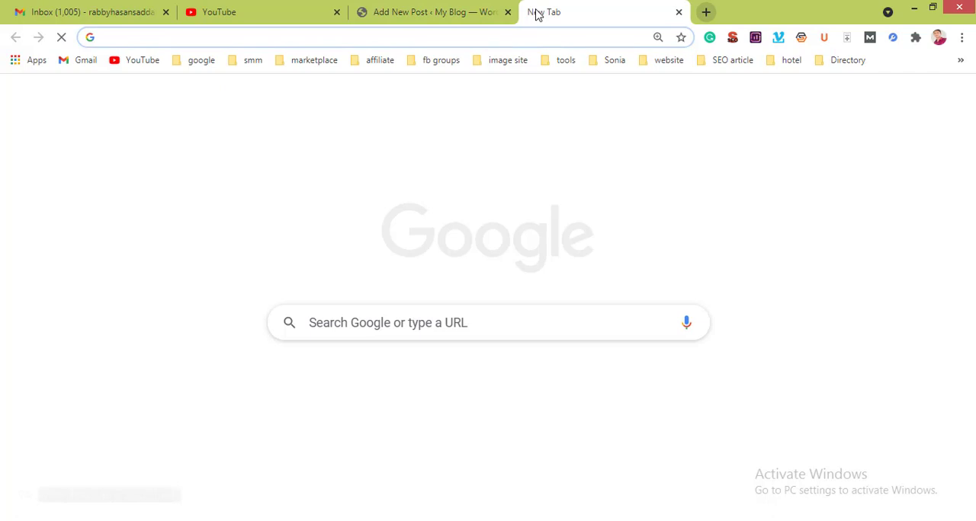
{"action": "type", "text": "title pi"}
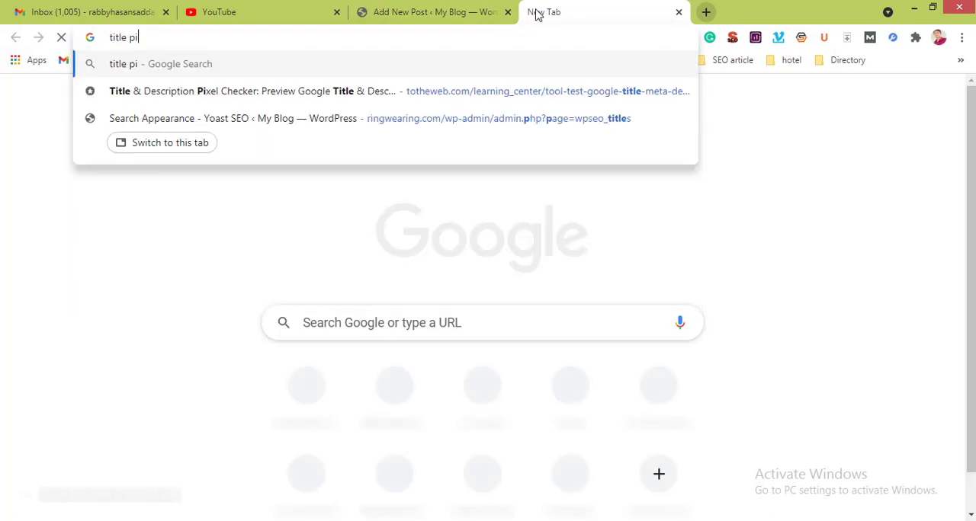
{"action": "type", "text": "xel"}
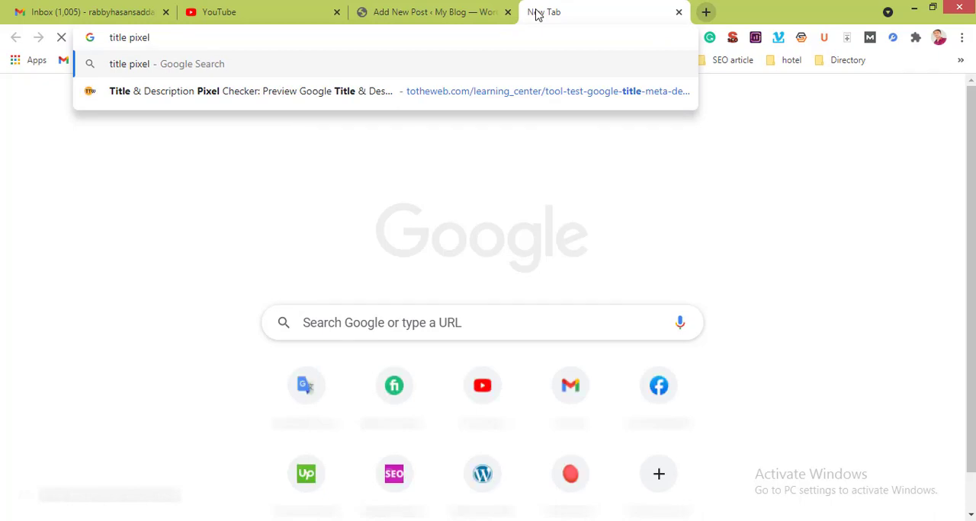
{"action": "key", "text": "Down"}
{"action": "key", "text": "Return"}
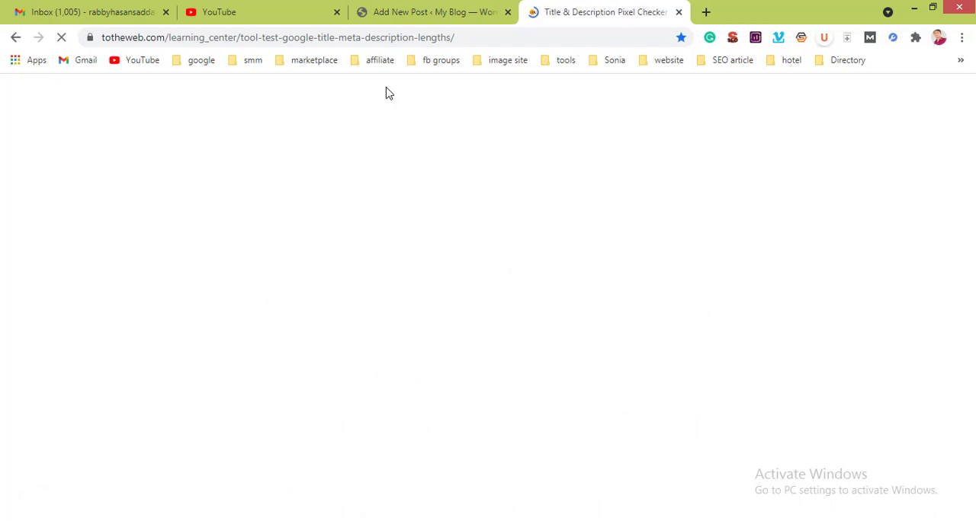
Step: Copy the pixel checker's web address into the blank space near the end of the Notepad notes, above the Facebook group links
{"action": "left_click", "coordinate": [353, 39]}
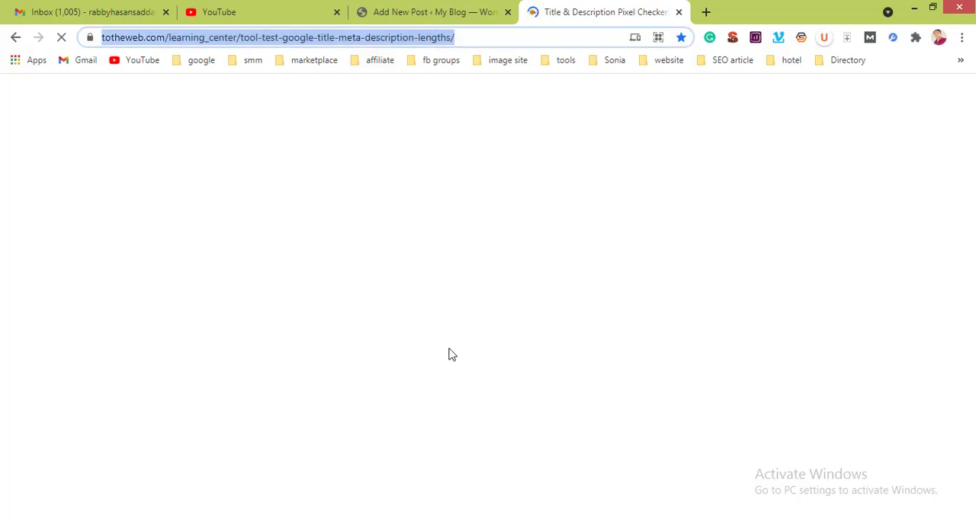
{"action": "key", "text": "alt+Tab"}
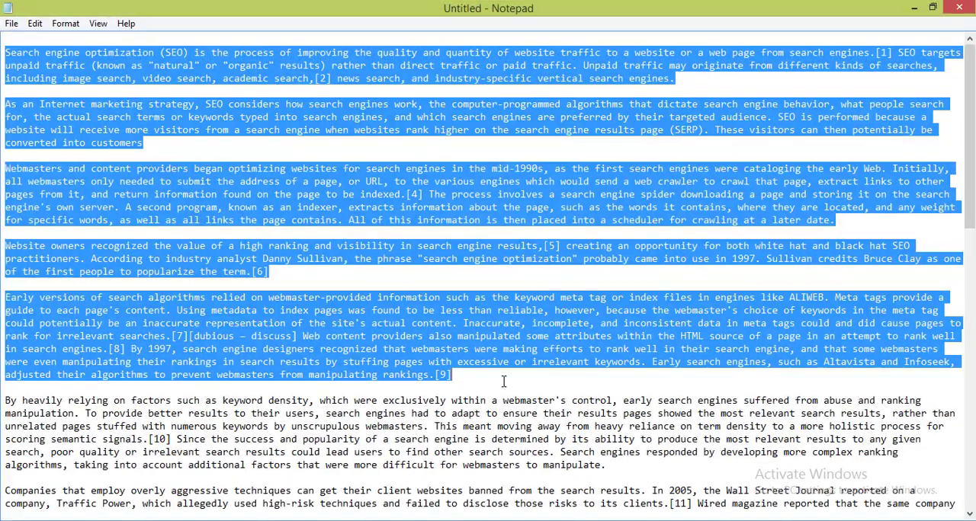
{"action": "key", "text": "ctrl+End"}
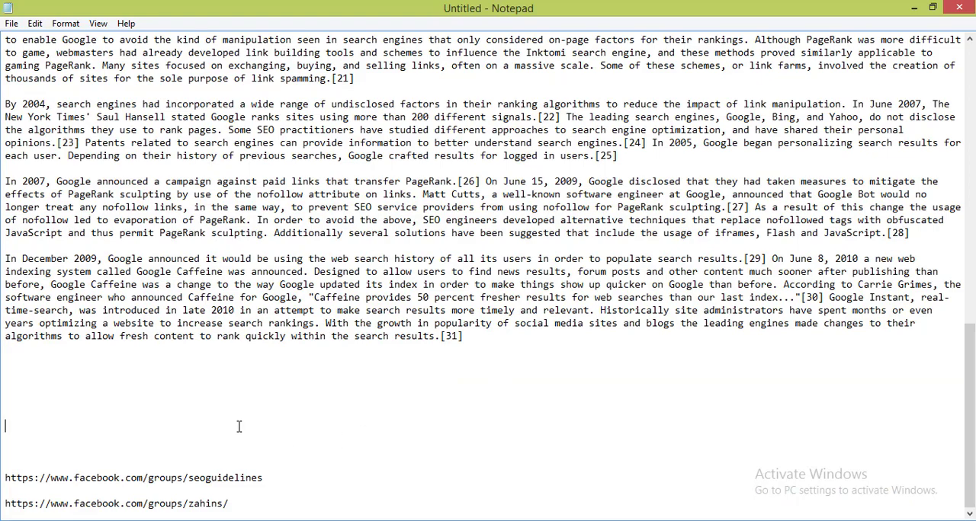
{"action": "type", "text": "https://tothenew.com/learning_center/tool-test-google-title-meta-description-length/"}
{"action": "key", "text": "ctrl+Home"}
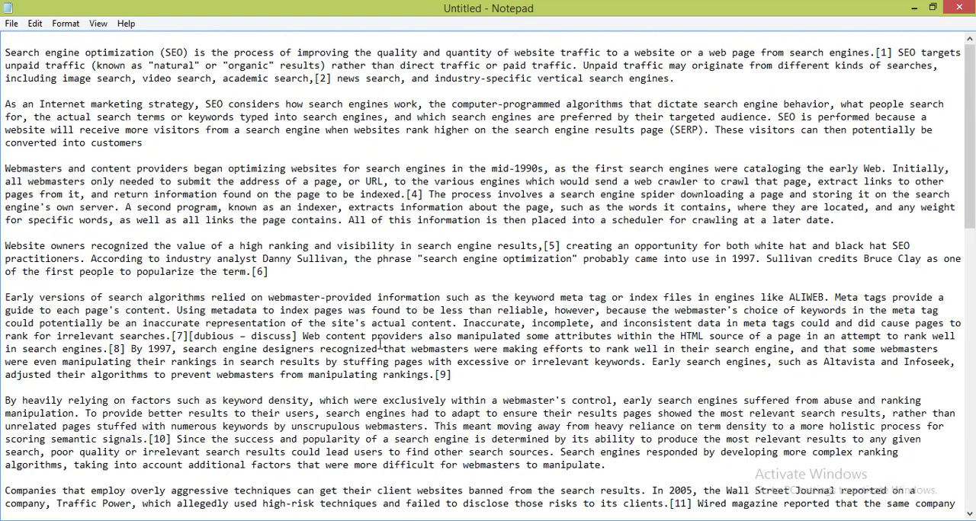
{"action": "key", "text": "alt+Tab"}
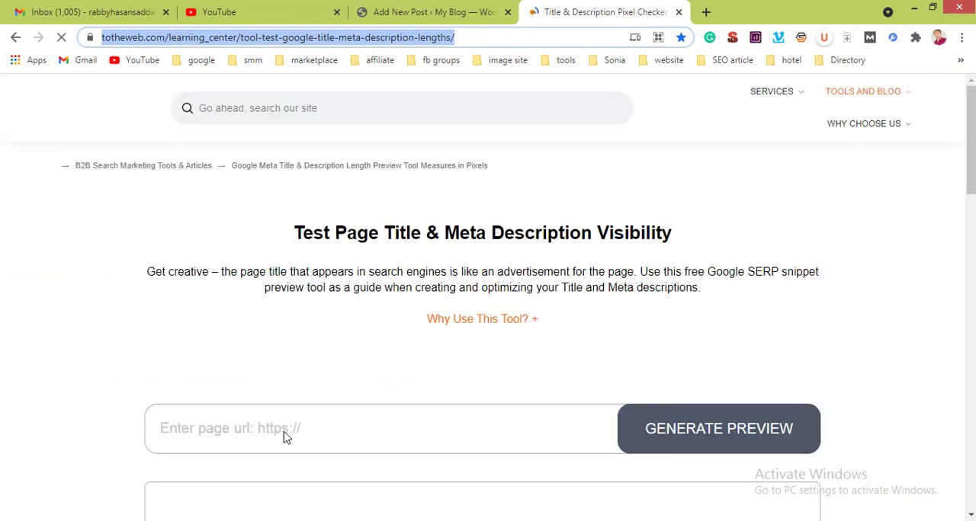
Step: Copy the dated description from the post's Google preview into the pixel checker's Meta Description
{"action": "left_click", "coordinate": [281, 432]}
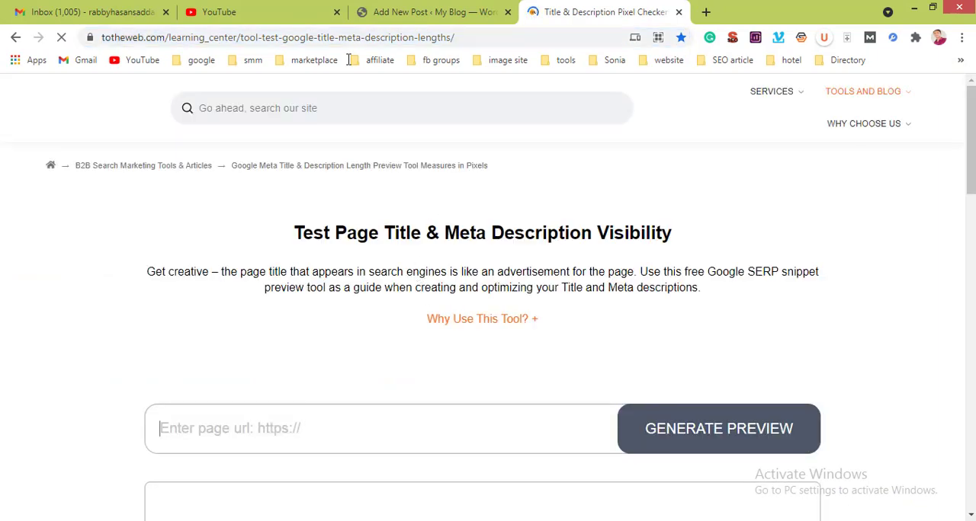
{"action": "left_click", "coordinate": [389, 12]}
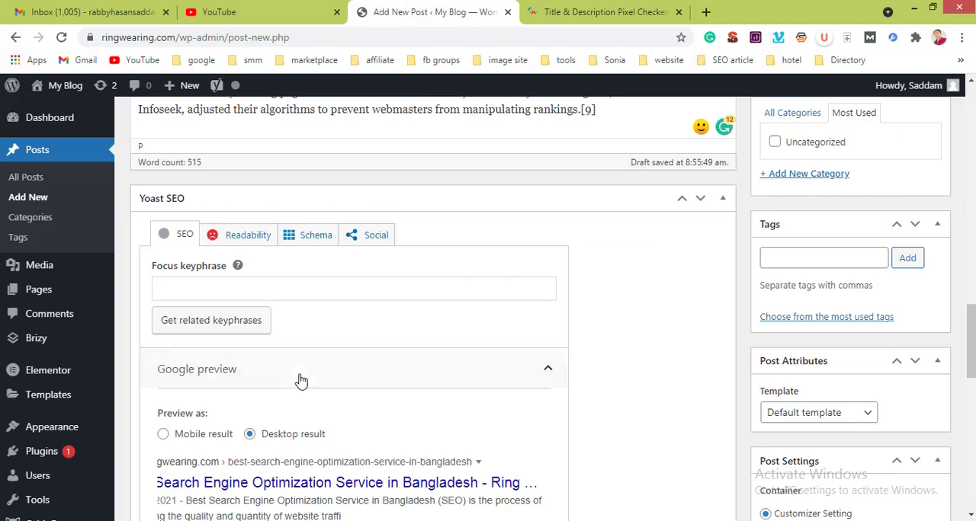
{"action": "scroll", "coordinate": [340, 343], "scroll_direction": "down", "scroll_amount": 3}
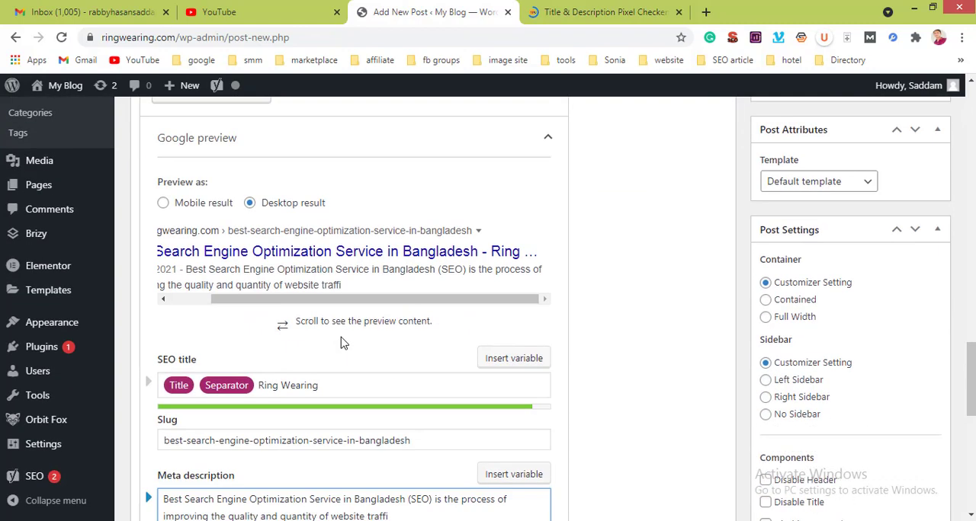
{"action": "left_click_drag", "start_coordinate": [157, 269], "coordinate": [348, 288]}
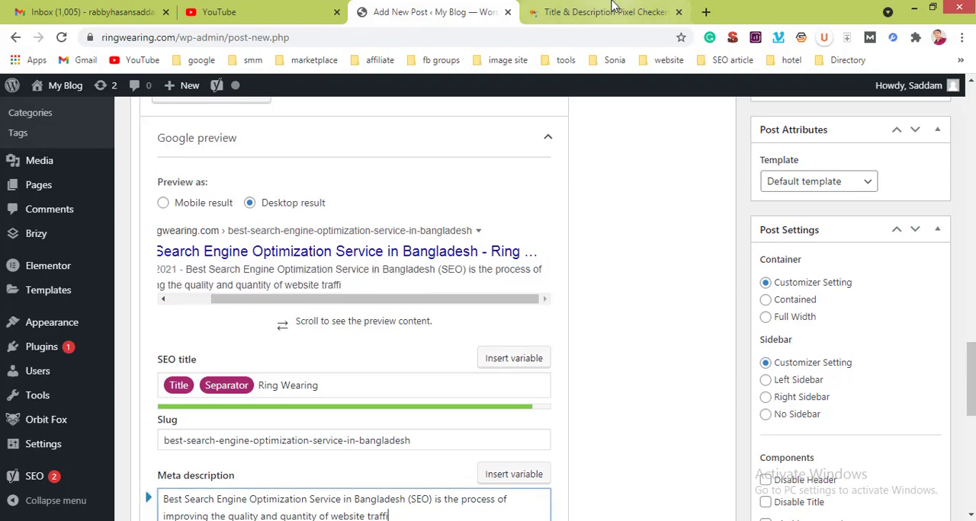
{"action": "left_click", "coordinate": [625, 11]}
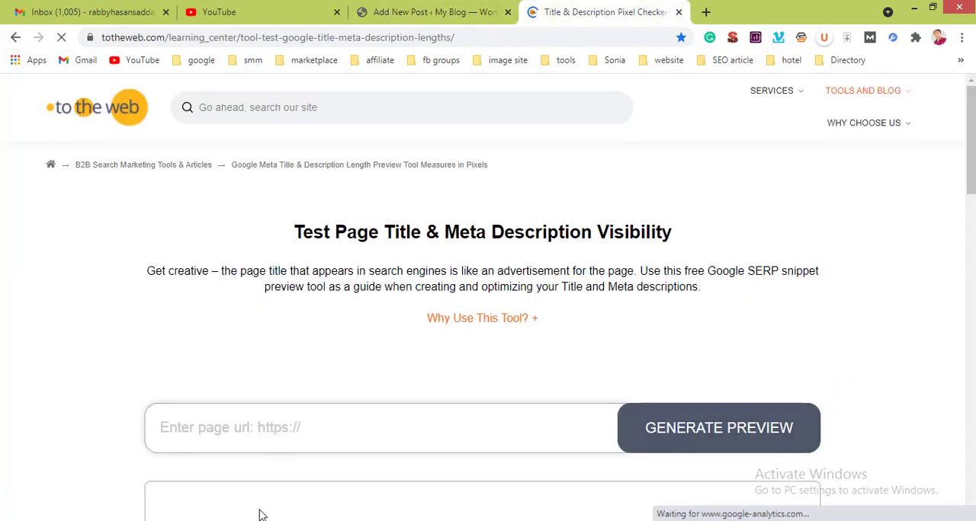
{"action": "scroll", "coordinate": [259, 514], "scroll_direction": "down", "scroll_amount": 3}
{"action": "scroll", "coordinate": [225, 395], "scroll_direction": "down", "scroll_amount": 3}
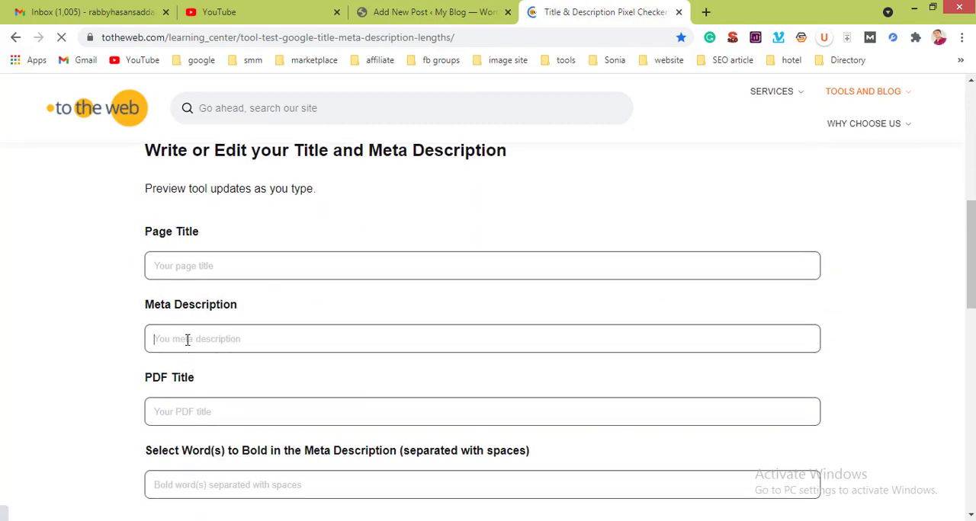
{"action": "type", "text": "May 8, 2021 - Best Search Engine Optimization Service in Bangladesh (SEO) is the process of improving the quality and quantity of website traffi"}
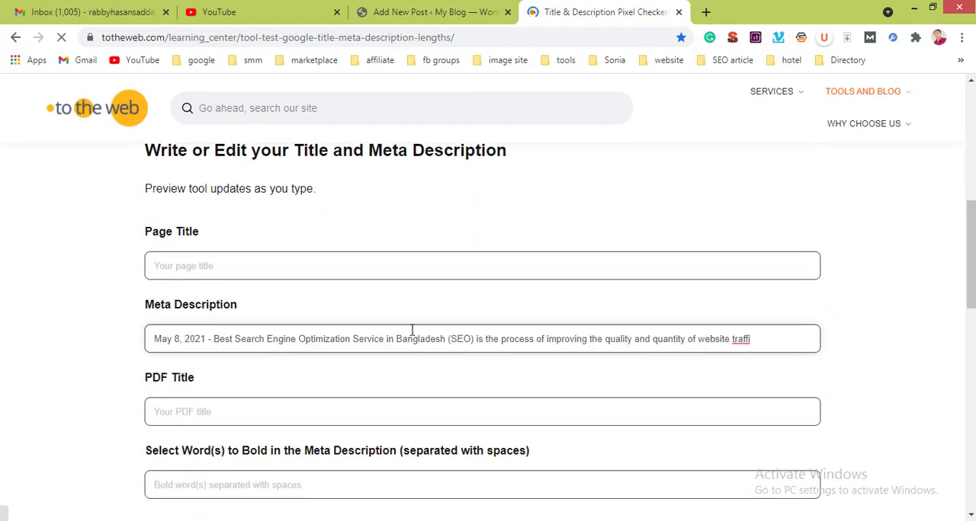
Step: Copy the post's title "Best Search Engine Optimization Service in Bangladesh" into the pixel checker's Page Title
{"action": "left_click", "coordinate": [263, 271]}
{"action": "left_click", "coordinate": [423, 12]}
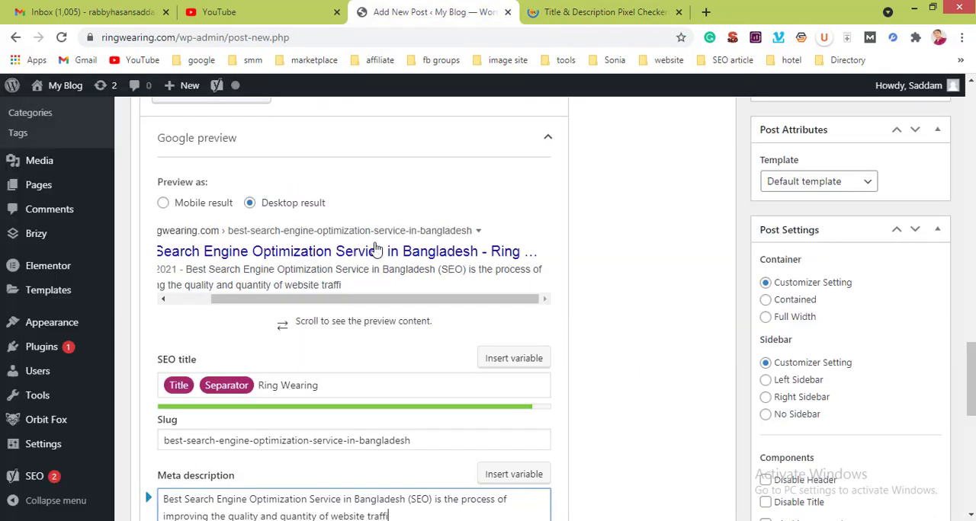
{"action": "scroll", "coordinate": [363, 273], "scroll_direction": "up", "scroll_amount": 20}
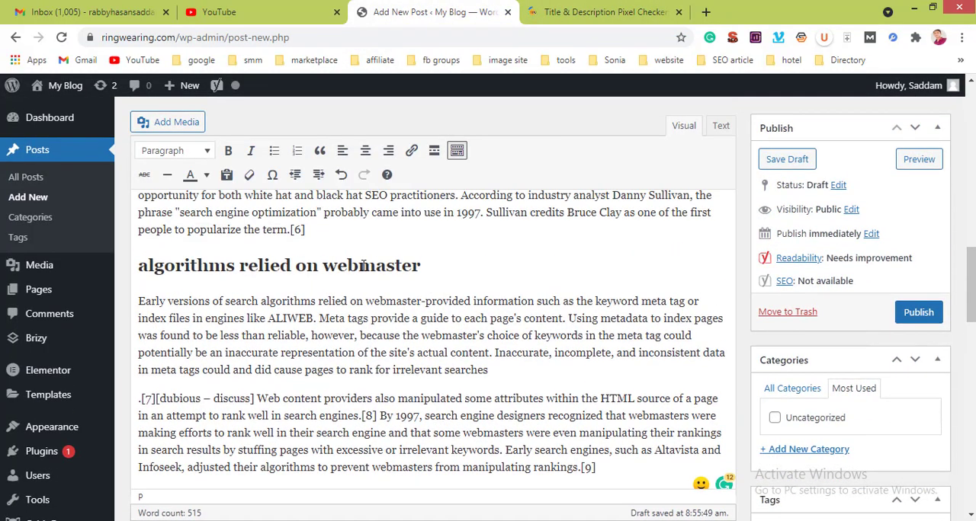
{"action": "scroll", "coordinate": [451, 187], "scroll_direction": "up", "scroll_amount": 1}
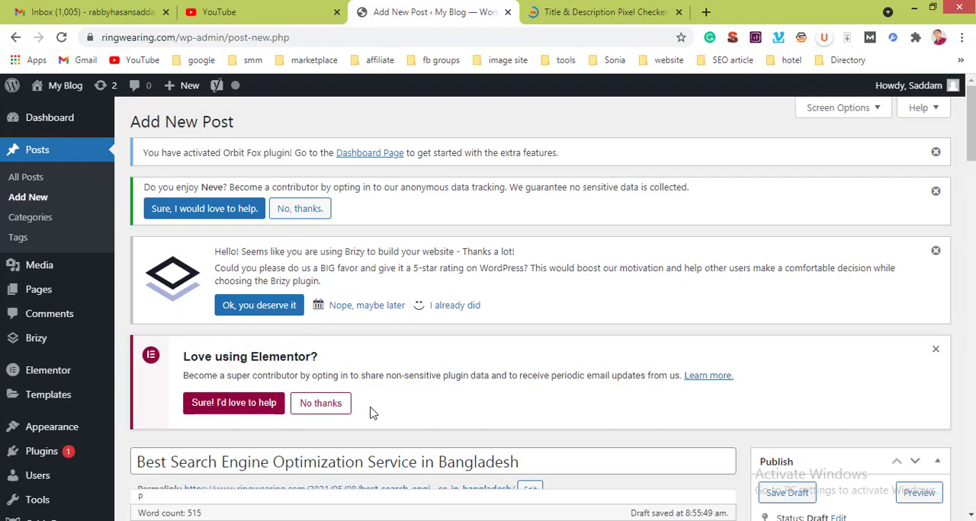
{"action": "key", "text": "ctrl+a"}
{"action": "key", "text": "ctrl+c"}
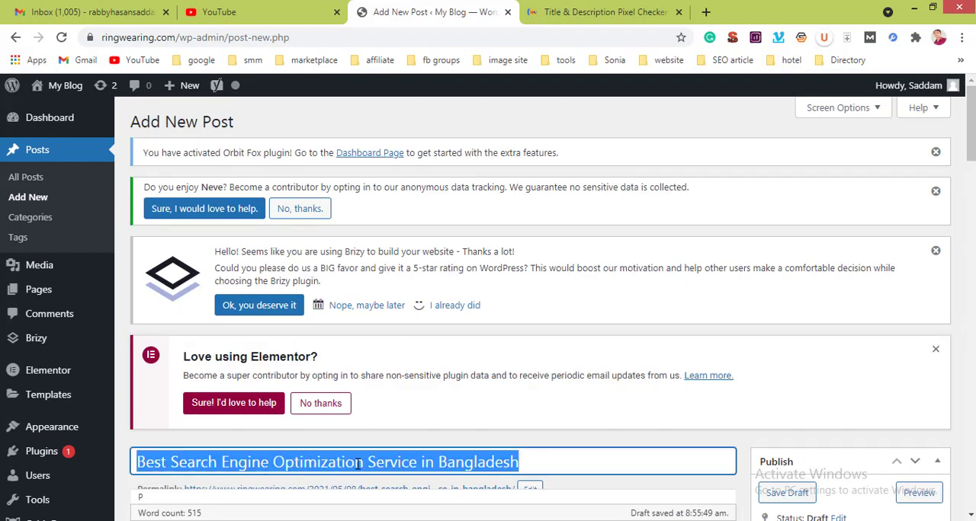
{"action": "left_click", "coordinate": [644, 9]}
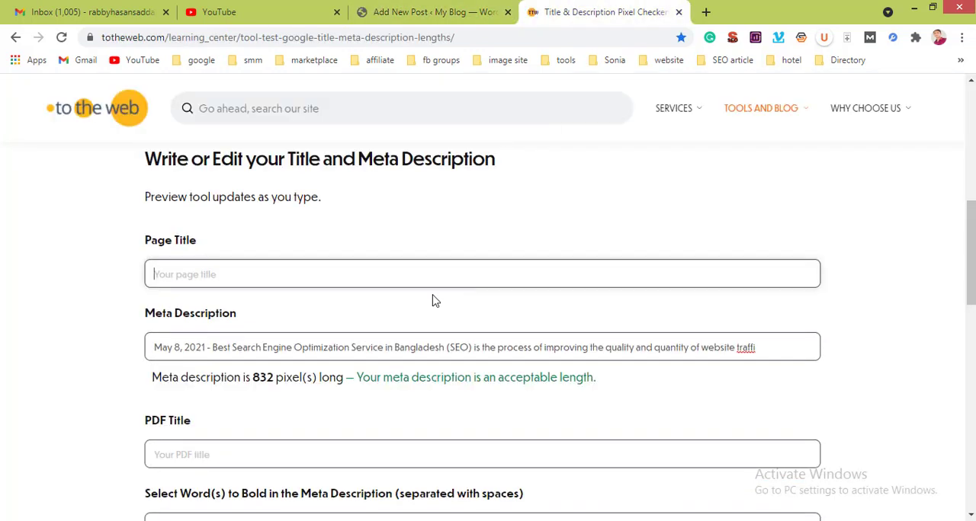
{"action": "key", "text": "ctrl+v"}
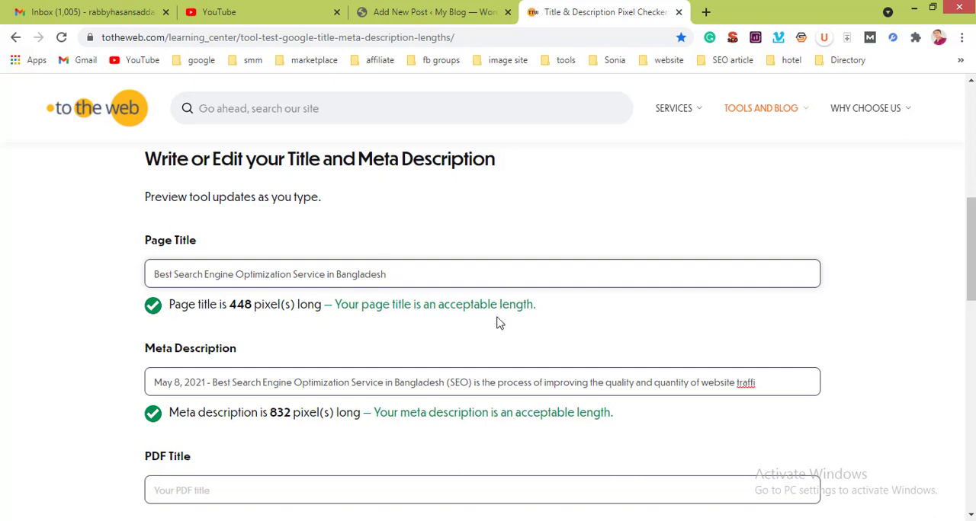
Step: Add a blank line after the post paragraph ending "crawling at a later date." and select neve-web-design-studio-10.jpg from the media library for it
{"action": "left_click", "coordinate": [425, 6]}
{"action": "scroll", "coordinate": [399, 211], "scroll_direction": "down", "scroll_amount": 8}
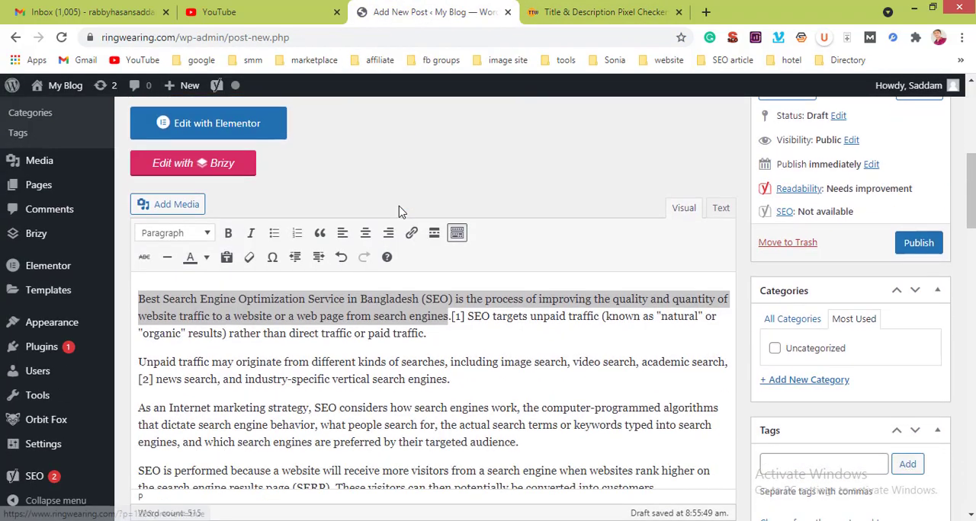
{"action": "scroll", "coordinate": [400, 205], "scroll_direction": "down", "scroll_amount": 8}
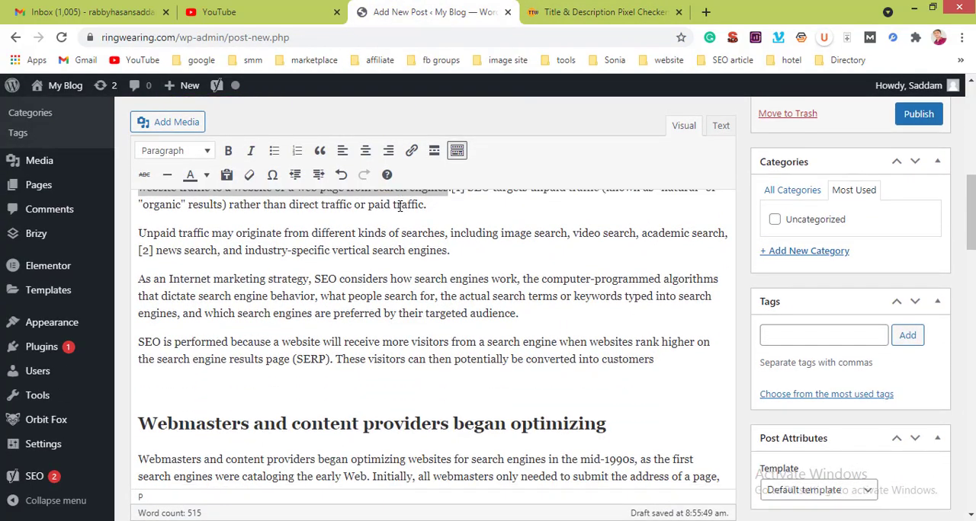
{"action": "scroll", "coordinate": [399, 205], "scroll_direction": "up", "scroll_amount": 3}
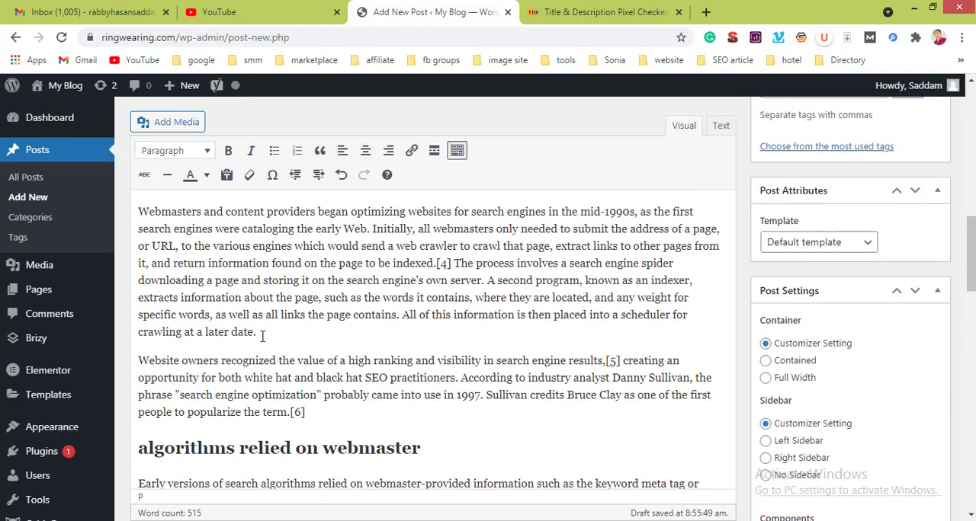
{"action": "key", "text": "Return"}
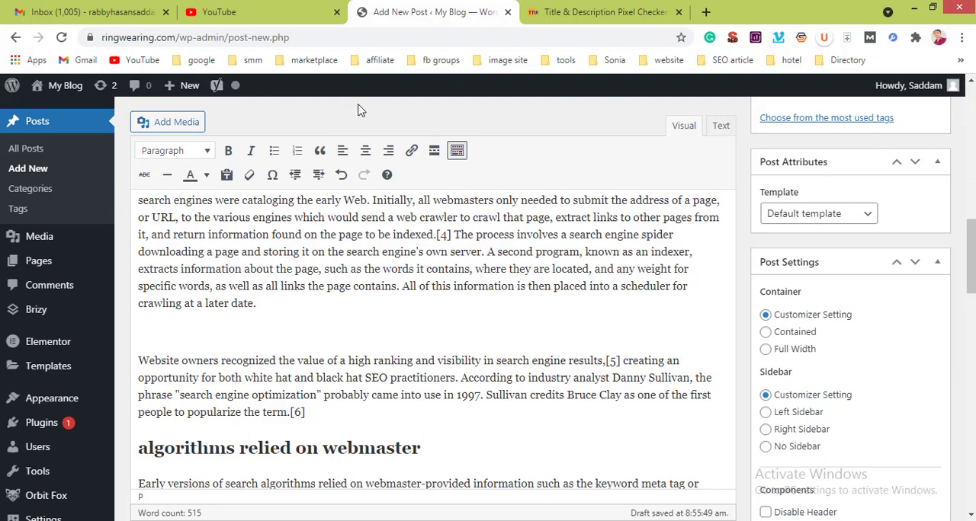
{"action": "left_click", "coordinate": [177, 123]}
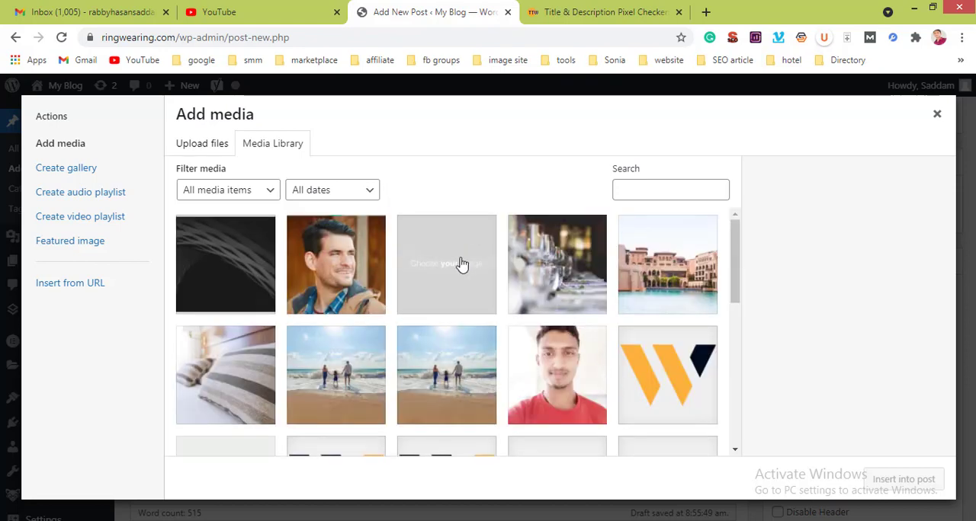
{"action": "scroll", "coordinate": [492, 277], "scroll_direction": "down", "scroll_amount": 5}
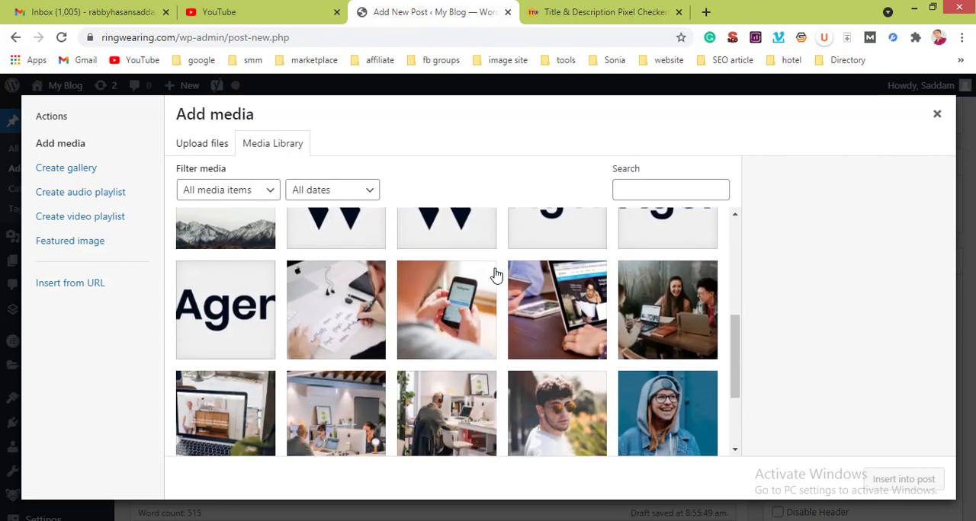
{"action": "left_click", "coordinate": [475, 318]}
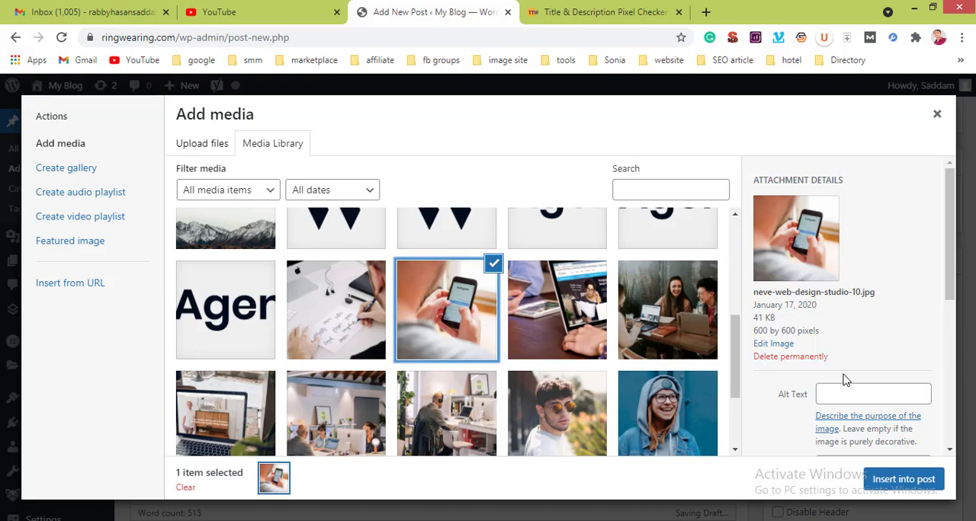
Step: Set the selected image's alt text and title to "SEO" and insert it into the post
{"action": "scroll", "coordinate": [844, 377], "scroll_direction": "down", "scroll_amount": 2}
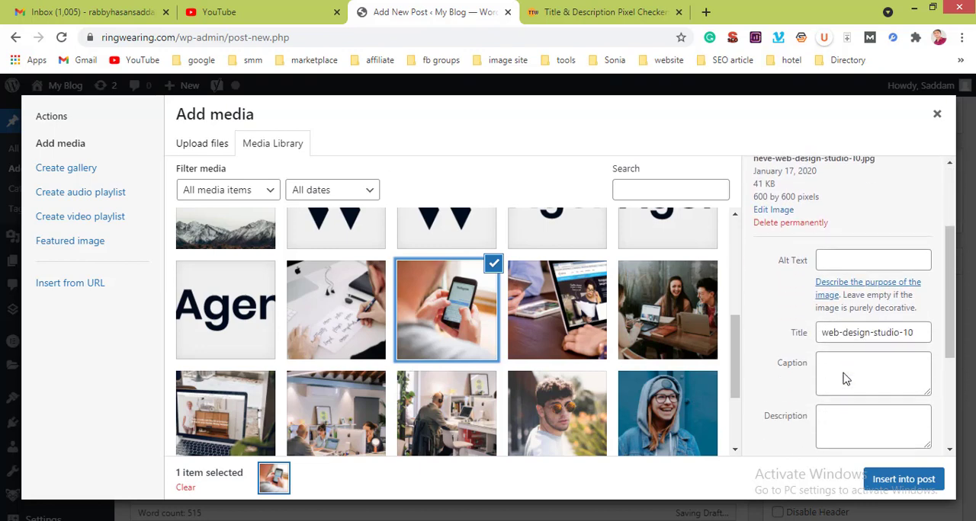
{"action": "left_click", "coordinate": [834, 252]}
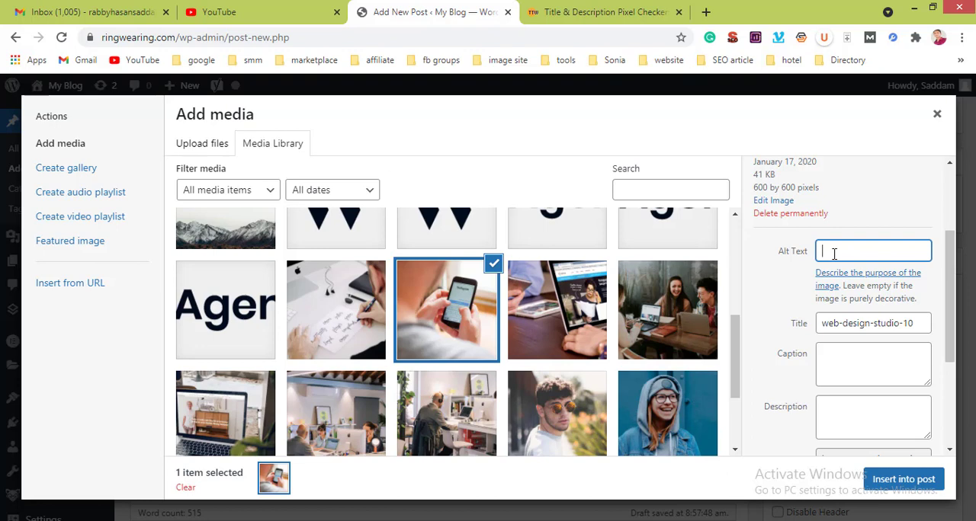
{"action": "type", "text": "SEO"}
{"action": "triple_click", "coordinate": [856, 320]}
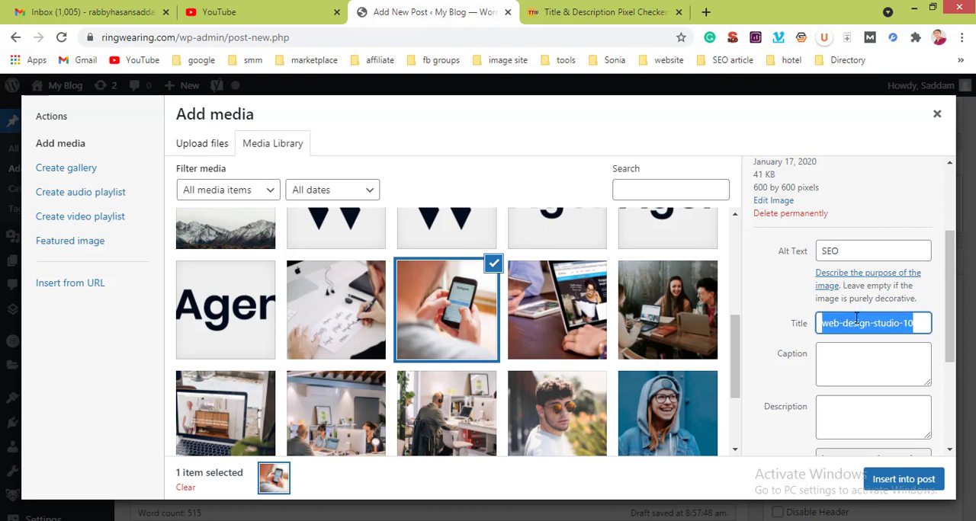
{"action": "type", "text": "SEO"}
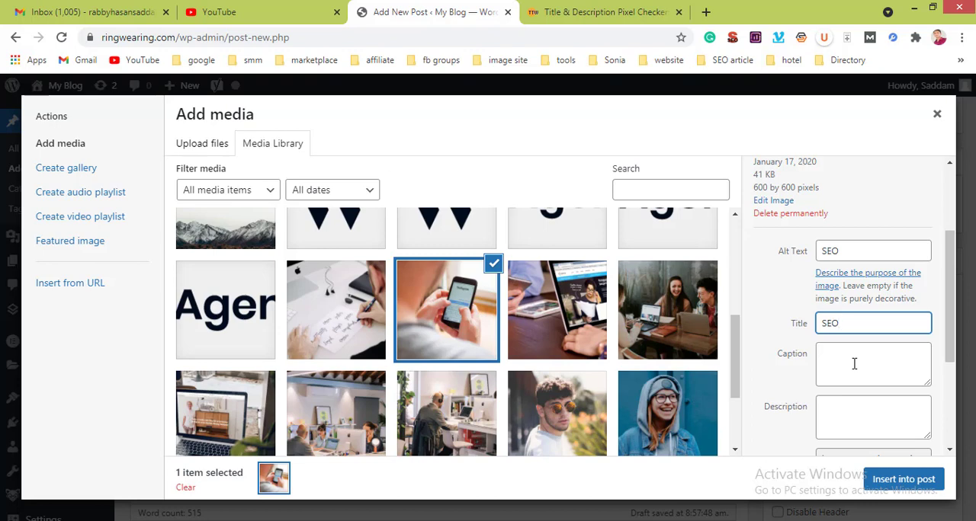
{"action": "left_click", "coordinate": [890, 477]}
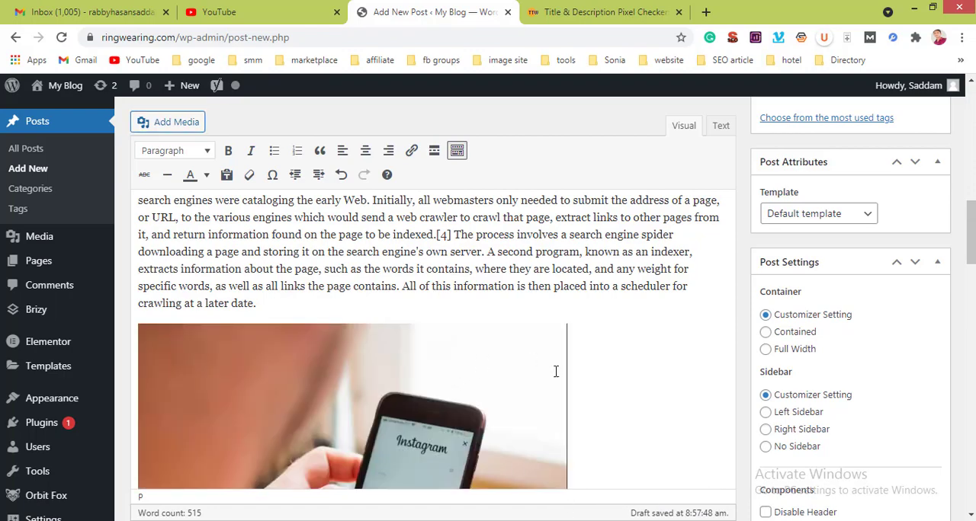
Step: Align the inserted phone image to the center of the post
{"action": "scroll", "coordinate": [555, 371], "scroll_direction": "down", "scroll_amount": 5}
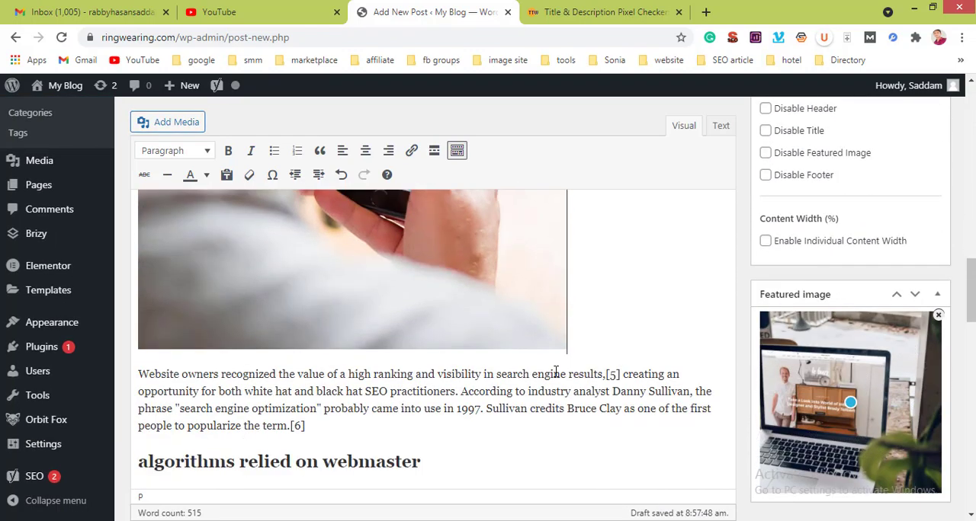
{"action": "scroll", "coordinate": [556, 371], "scroll_direction": "up", "scroll_amount": 3}
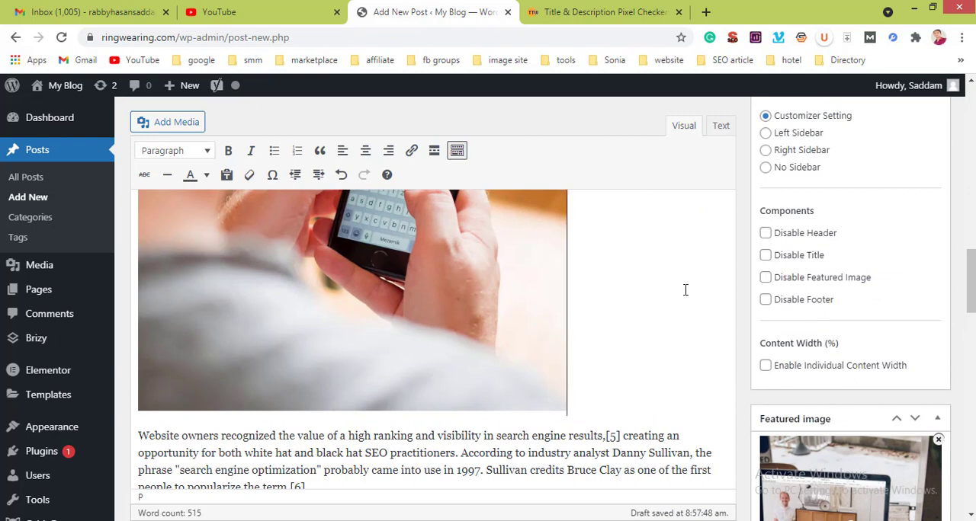
{"action": "left_click", "coordinate": [318, 225]}
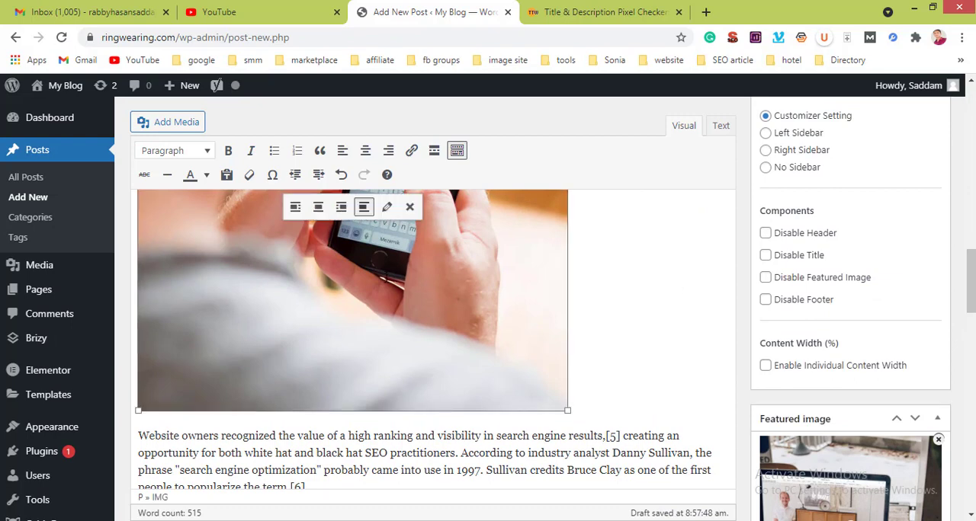
{"action": "left_click", "coordinate": [317, 206]}
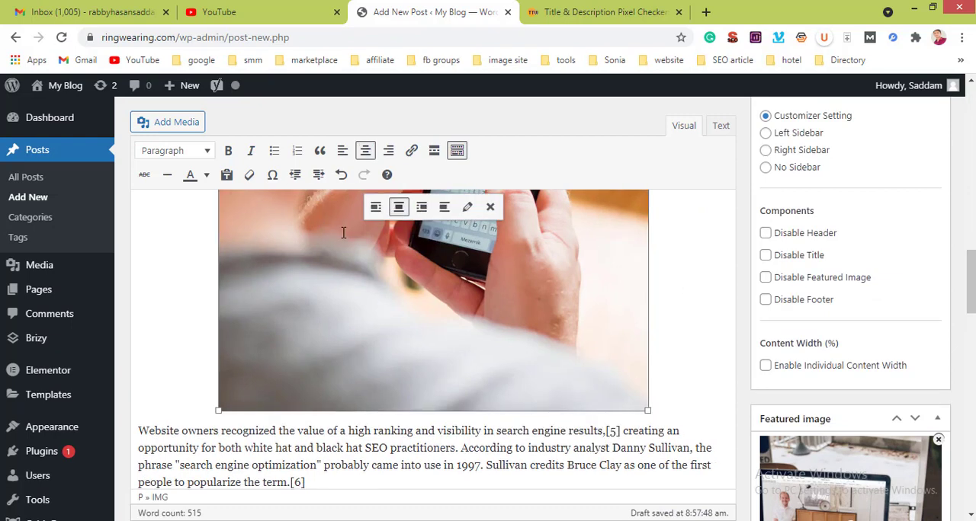
Step: Enter "Best Search Engine Optimization Service in Bangladesh" as the post's Yoast focus keyphrase
{"action": "scroll", "coordinate": [416, 299], "scroll_direction": "down", "scroll_amount": 7}
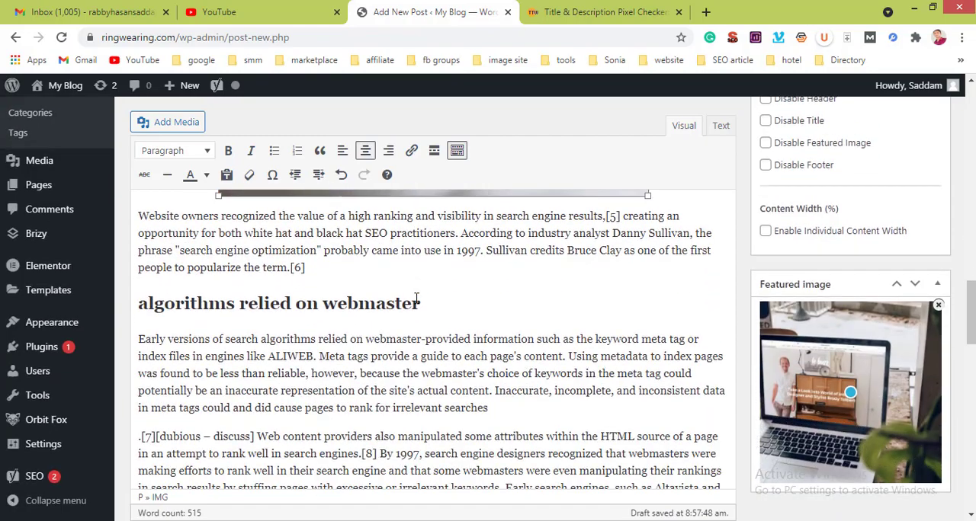
{"action": "scroll", "coordinate": [416, 302], "scroll_direction": "up", "scroll_amount": 1}
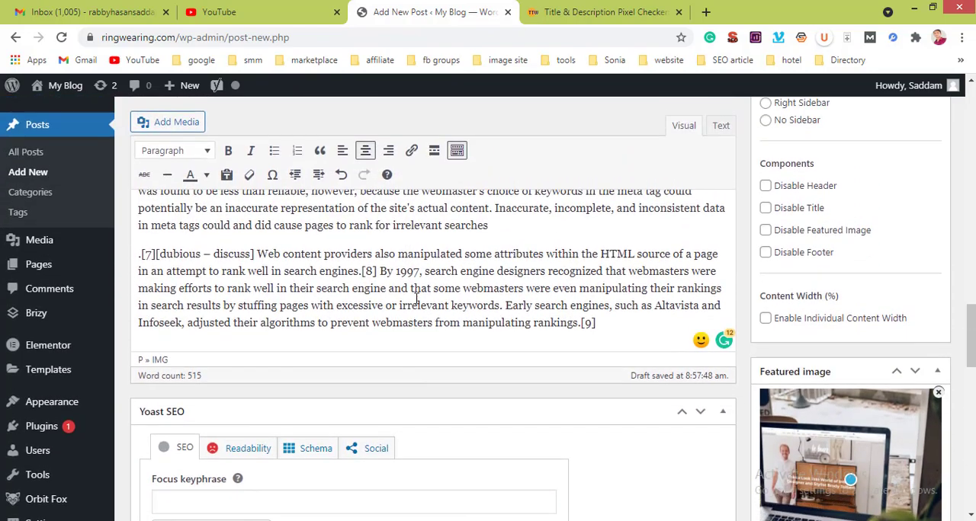
{"action": "scroll", "coordinate": [416, 303], "scroll_direction": "down", "scroll_amount": 2}
{"action": "scroll", "coordinate": [416, 303], "scroll_direction": "down", "scroll_amount": 1}
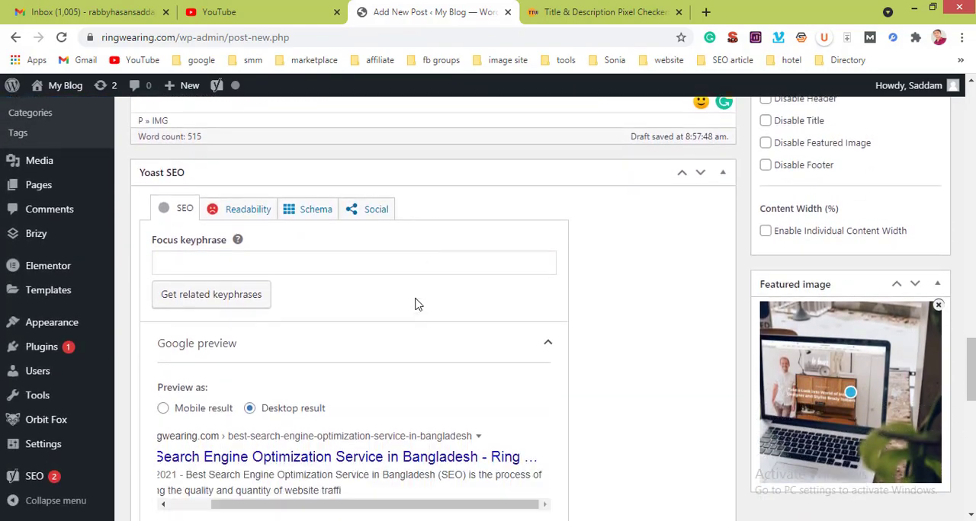
{"action": "left_click", "coordinate": [221, 256]}
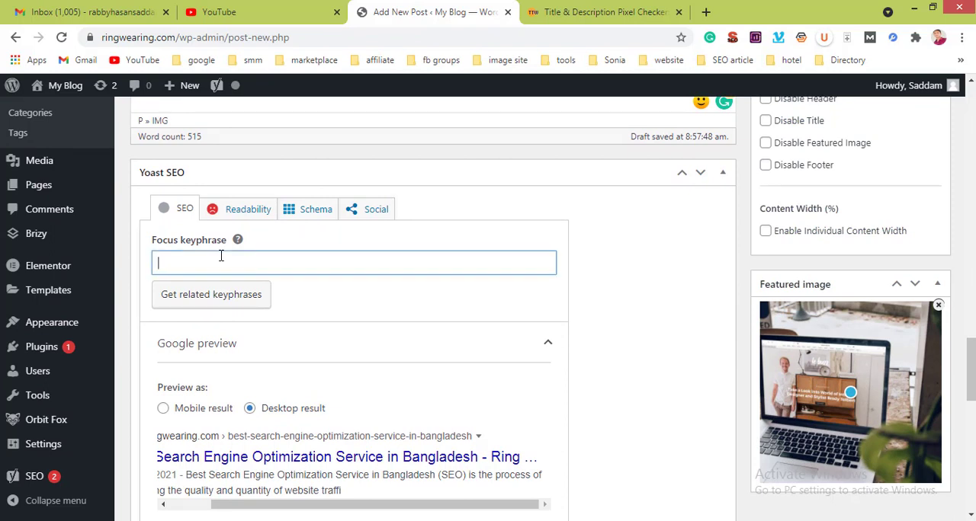
{"action": "type", "text": "Best"}
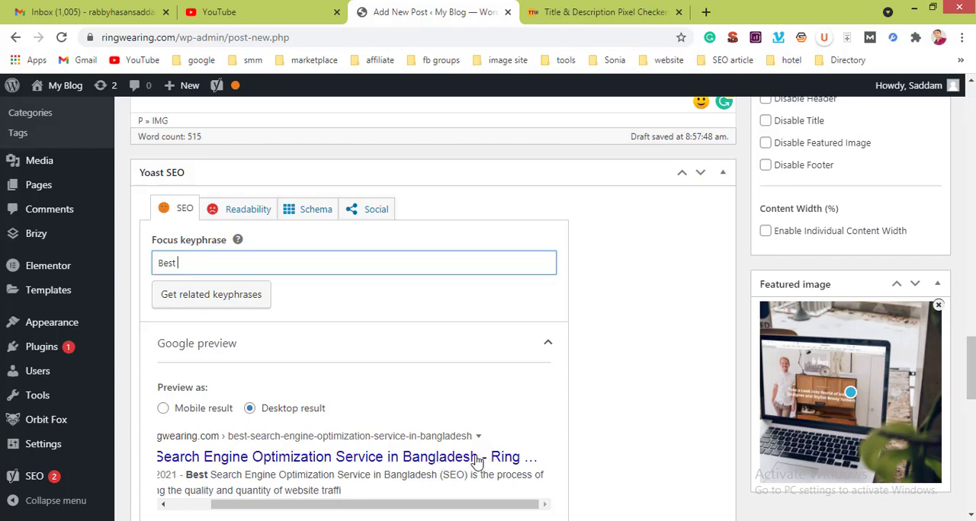
{"action": "left_click_drag", "start_coordinate": [482, 459], "coordinate": [528, 463]}
{"action": "left_click", "coordinate": [175, 455]}
{"action": "left_click", "coordinate": [529, 462]}
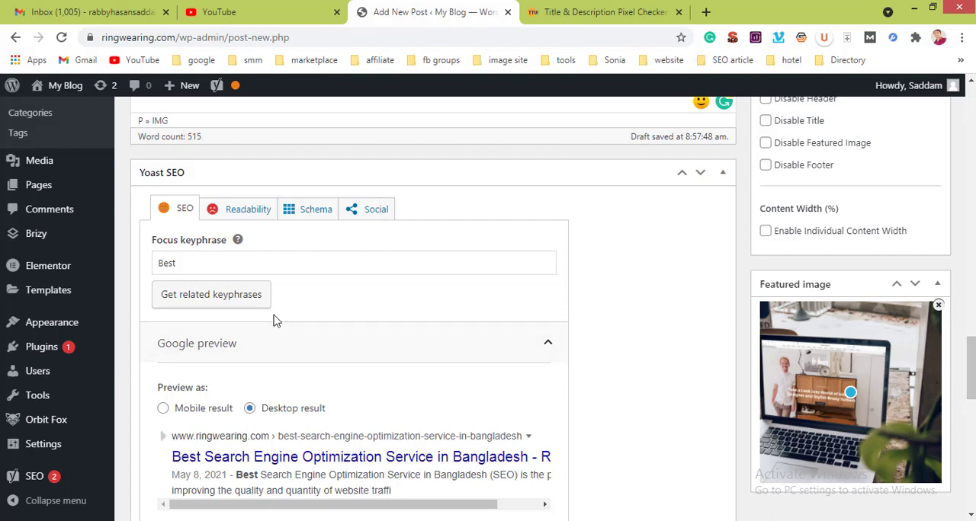
{"action": "left_click", "coordinate": [247, 272]}
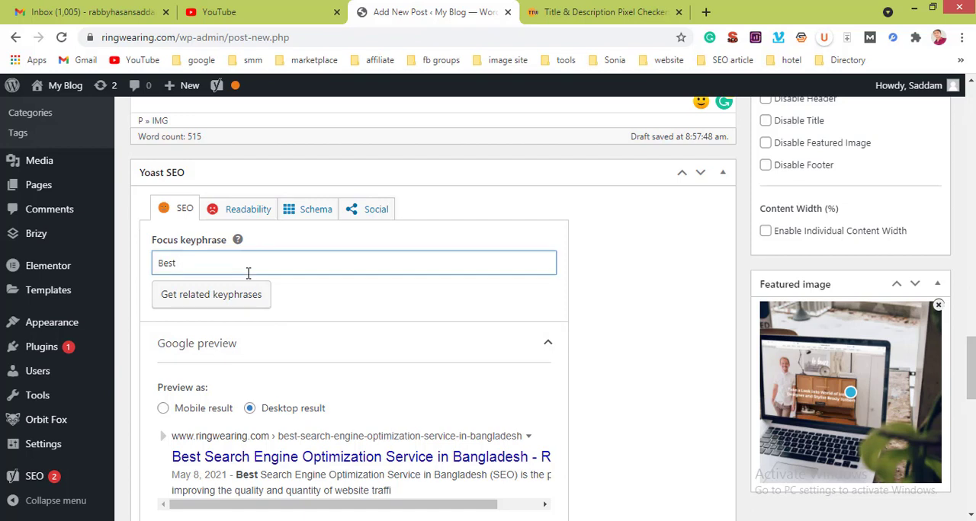
{"action": "type", "text": "Search"}
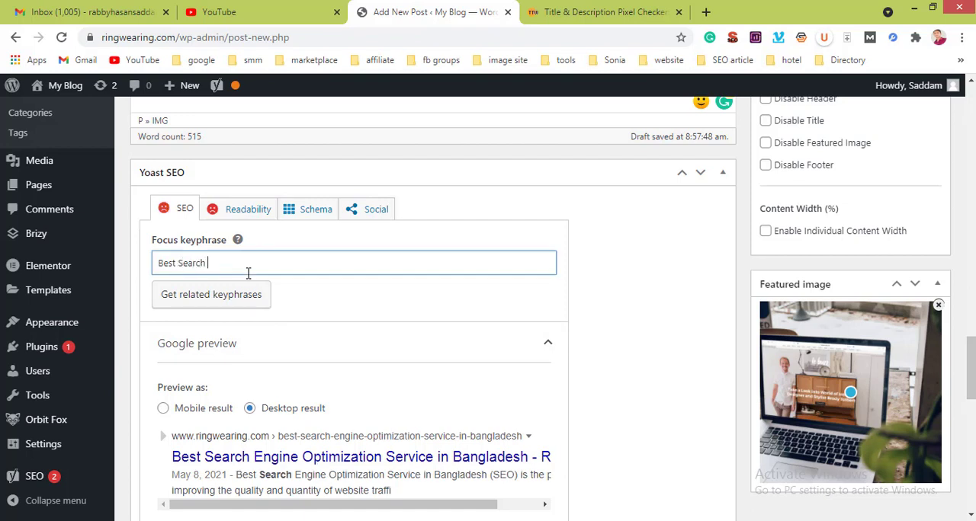
{"action": "type", "text": " Engine "}
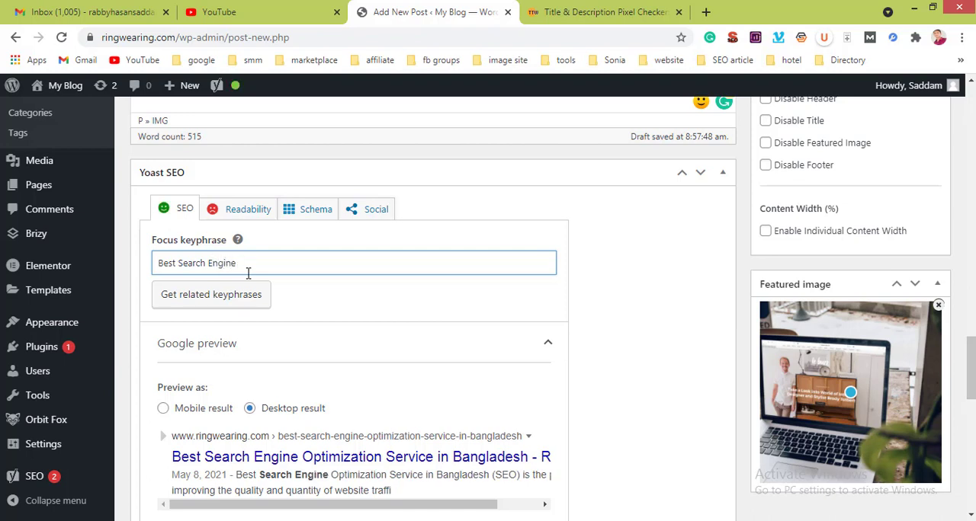
{"action": "type", "text": "Optimization Serca"}
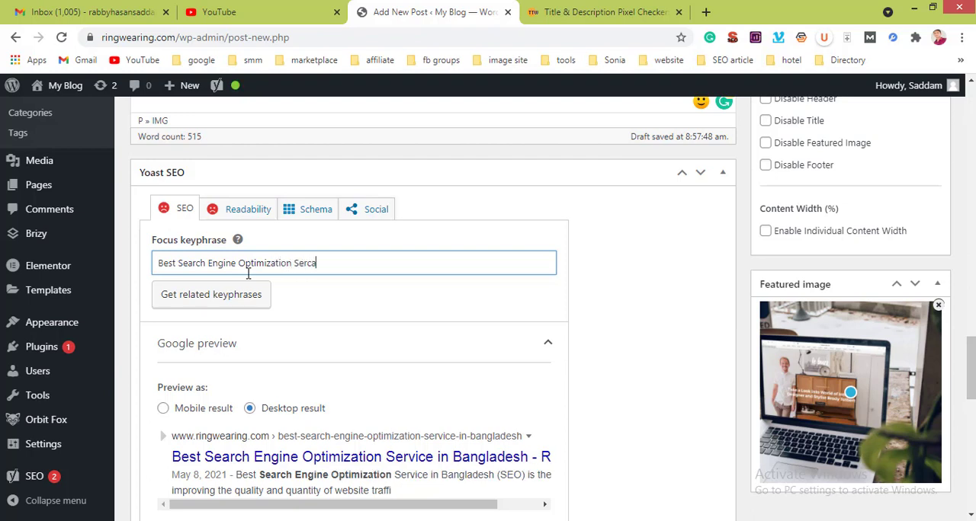
{"action": "type", "text": "i"}
{"action": "key", "text": "BackSpace"}
{"action": "key", "text": "BackSpace"}
{"action": "key", "text": "BackSpace"}
{"action": "type", "text": "vice"}
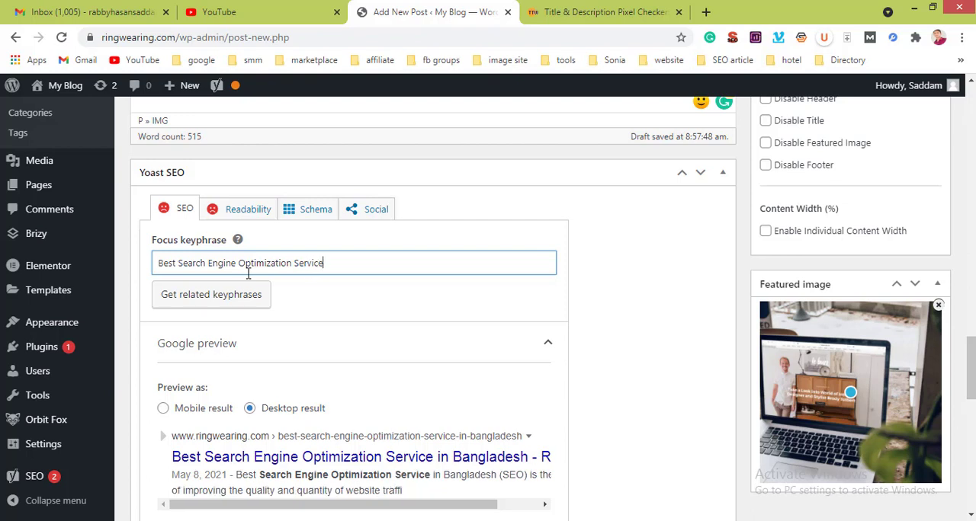
{"action": "type", "text": " in Bang;adesh"}
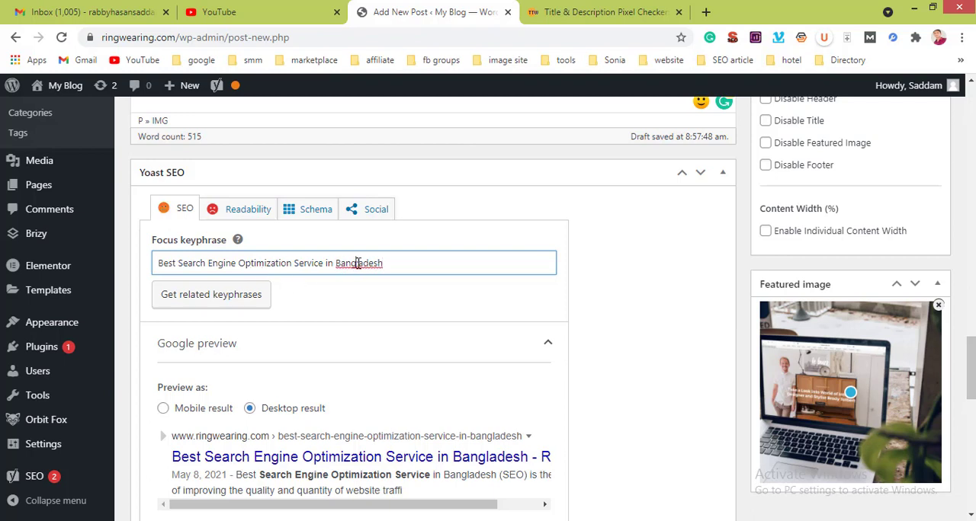
{"action": "left_click", "coordinate": [359, 263]}
{"action": "key", "text": "BackSpace"}
{"action": "type", "text": "l"}
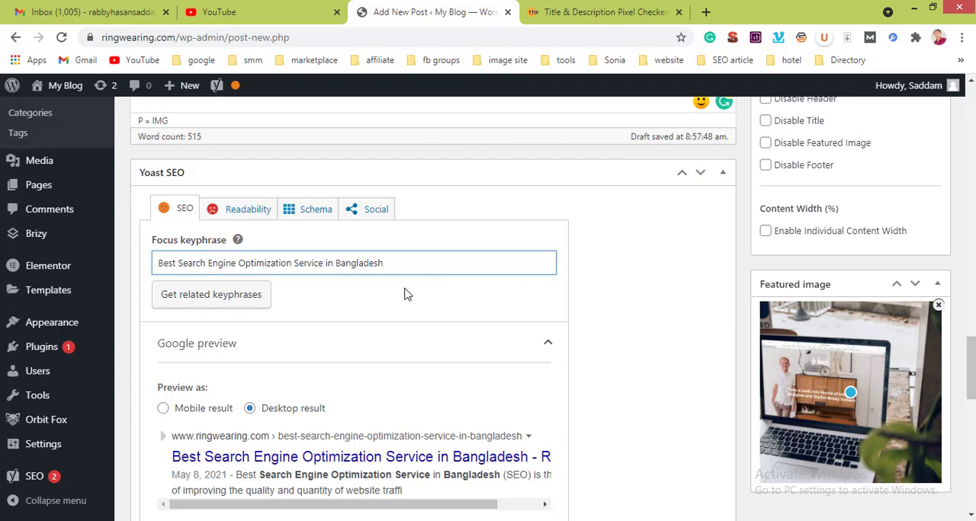
Step: Examine the Yoast Google preview, SEO title, slug and meta description, as well as the post's content from its title down
{"action": "scroll", "coordinate": [405, 297], "scroll_direction": "down", "scroll_amount": 4}
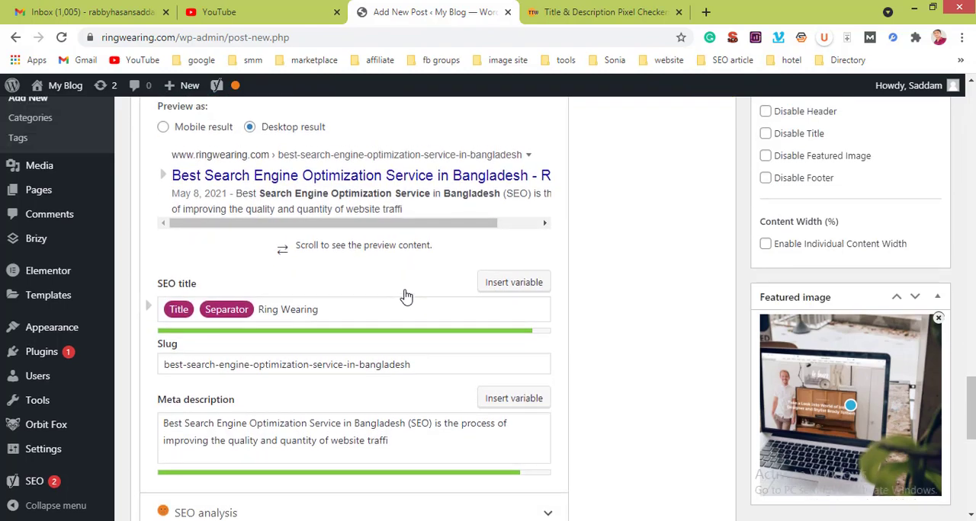
{"action": "scroll", "coordinate": [405, 297], "scroll_direction": "up", "scroll_amount": 1}
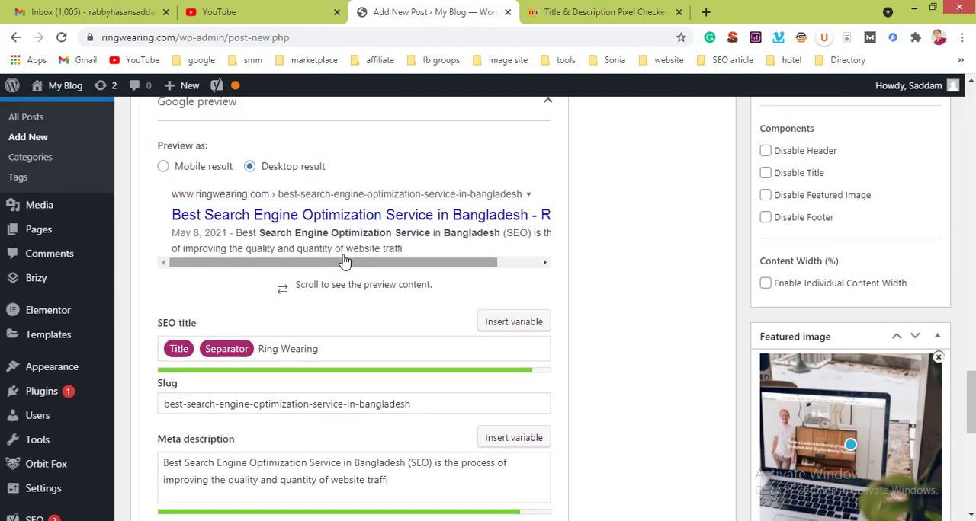
{"action": "scroll", "coordinate": [345, 262], "scroll_direction": "up", "scroll_amount": 12}
{"action": "scroll", "coordinate": [344, 255], "scroll_direction": "up", "scroll_amount": 5}
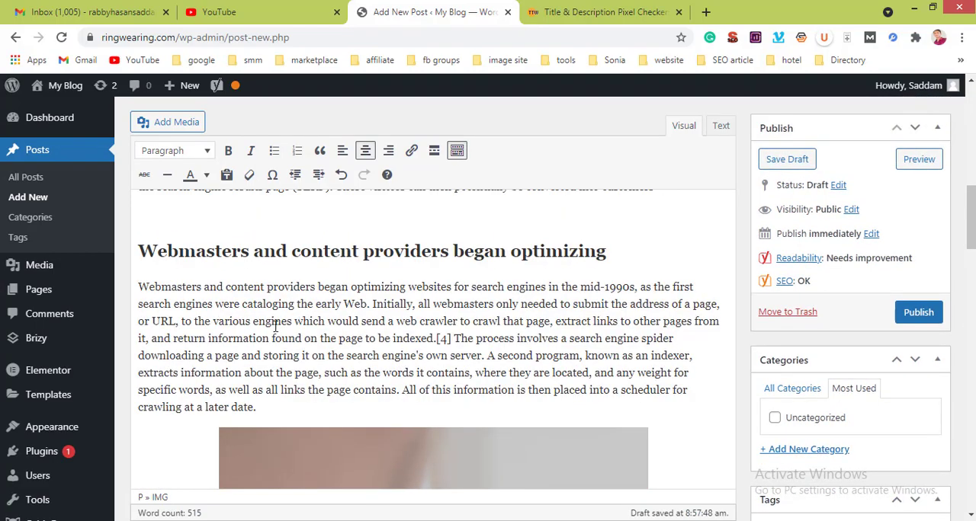
{"action": "scroll", "coordinate": [293, 322], "scroll_direction": "up", "scroll_amount": 10}
{"action": "scroll", "coordinate": [275, 326], "scroll_direction": "up", "scroll_amount": 2}
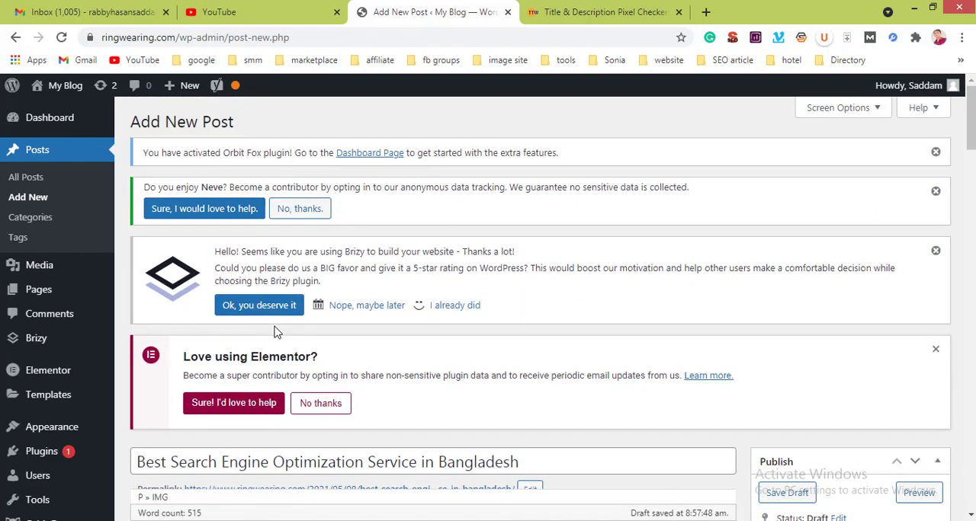
{"action": "scroll", "coordinate": [275, 327], "scroll_direction": "down", "scroll_amount": 6}
{"action": "scroll", "coordinate": [275, 327], "scroll_direction": "down", "scroll_amount": 1}
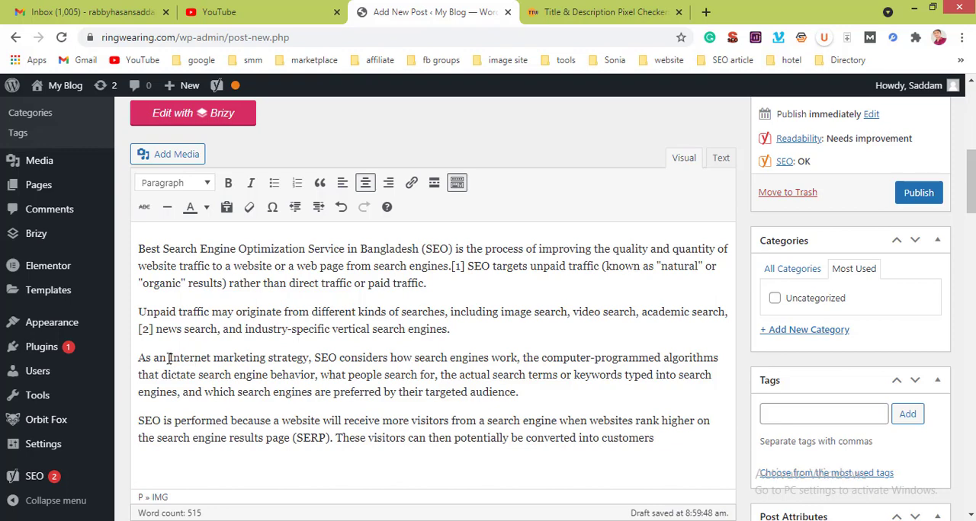
Step: Open the blog's homepage in a new browser tab and copy its URL for linking the phrase "Internet marketing strategy"
{"action": "left_click_drag", "start_coordinate": [169, 357], "coordinate": [309, 356]}
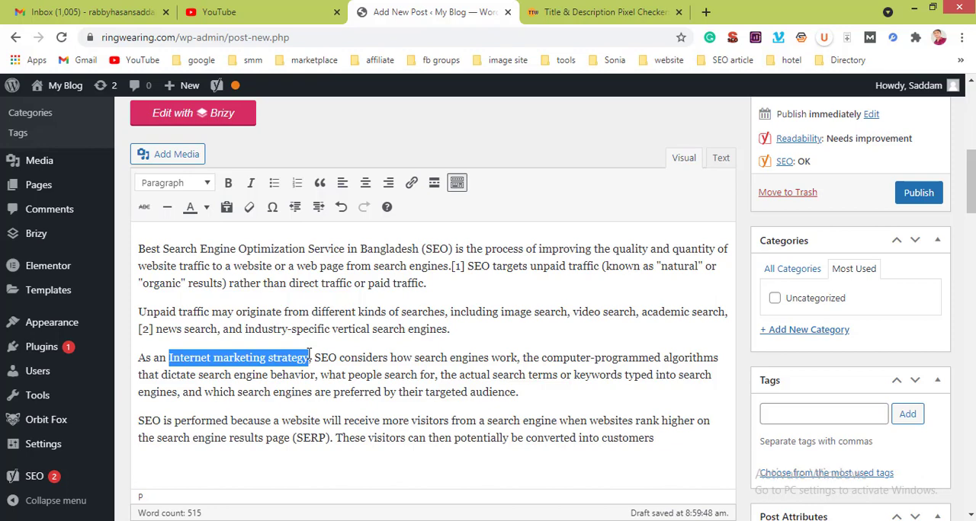
{"action": "left_click", "coordinate": [412, 184]}
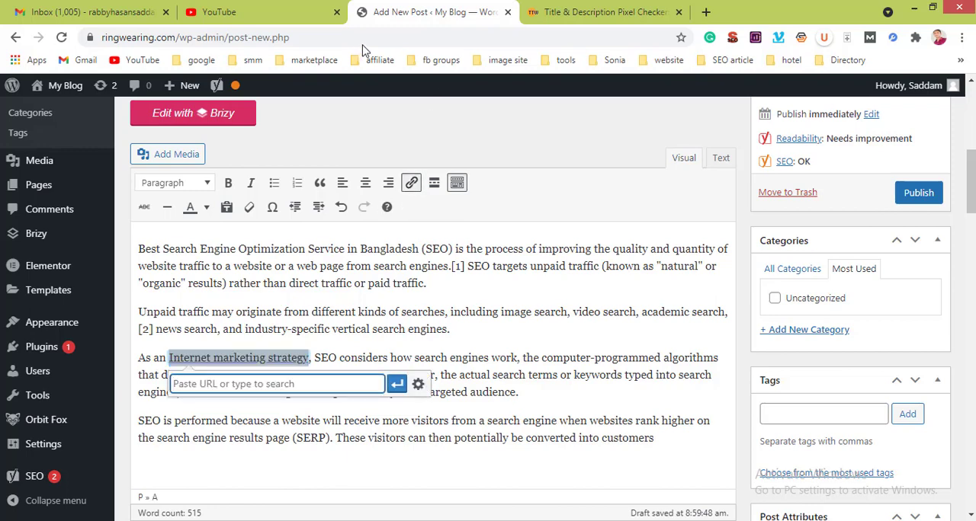
{"action": "mouse_move", "coordinate": [66, 87]}
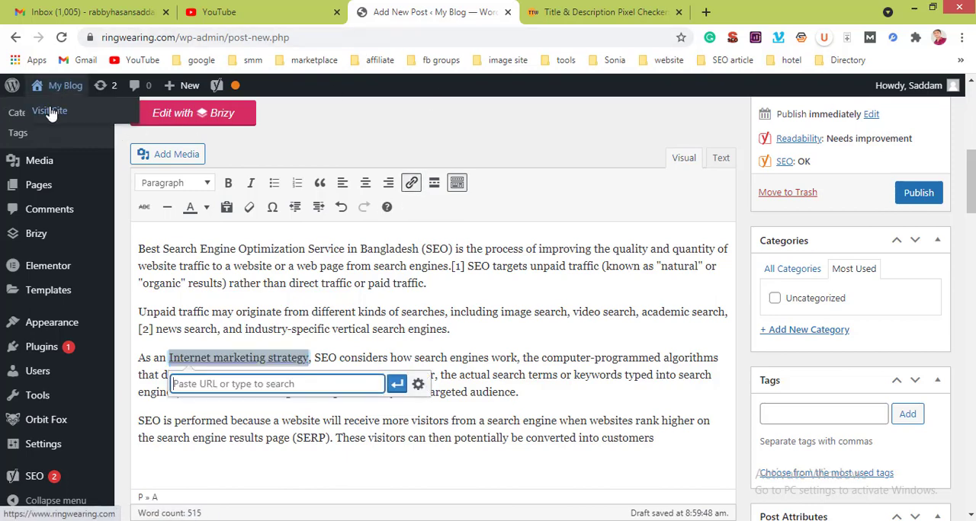
{"action": "right_click", "coordinate": [48, 112]}
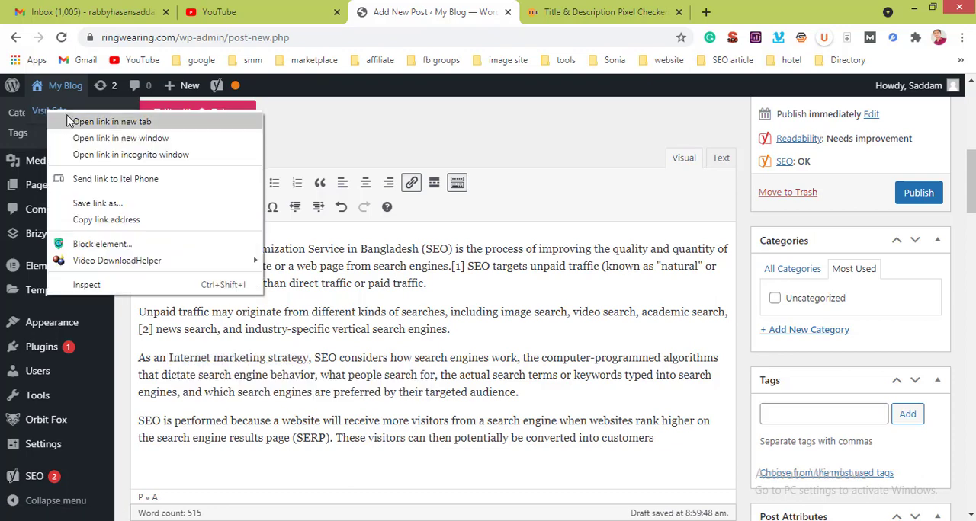
{"action": "left_click", "coordinate": [67, 120]}
{"action": "left_click", "coordinate": [529, 11]}
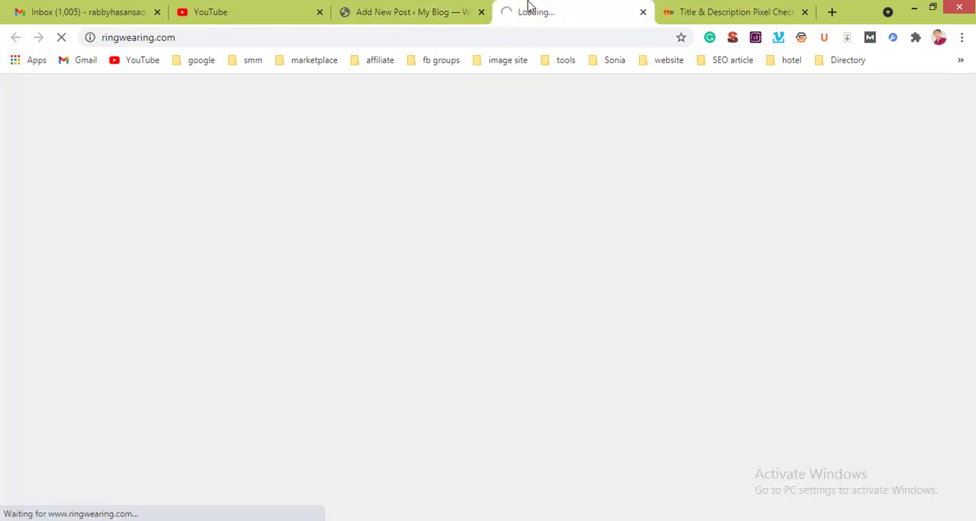
{"action": "left_click", "coordinate": [426, 6]}
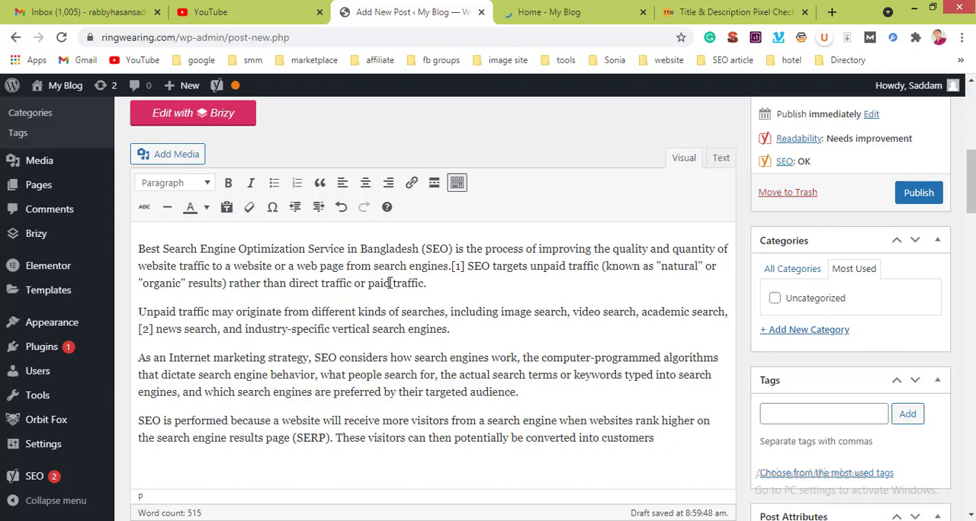
{"action": "left_click", "coordinate": [589, 9]}
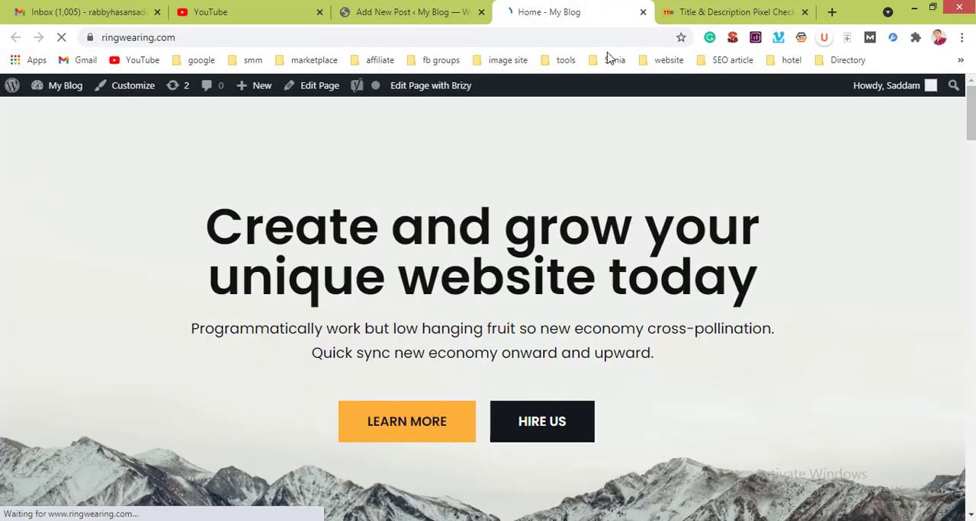
{"action": "scroll", "coordinate": [424, 311], "scroll_direction": "down", "scroll_amount": 8}
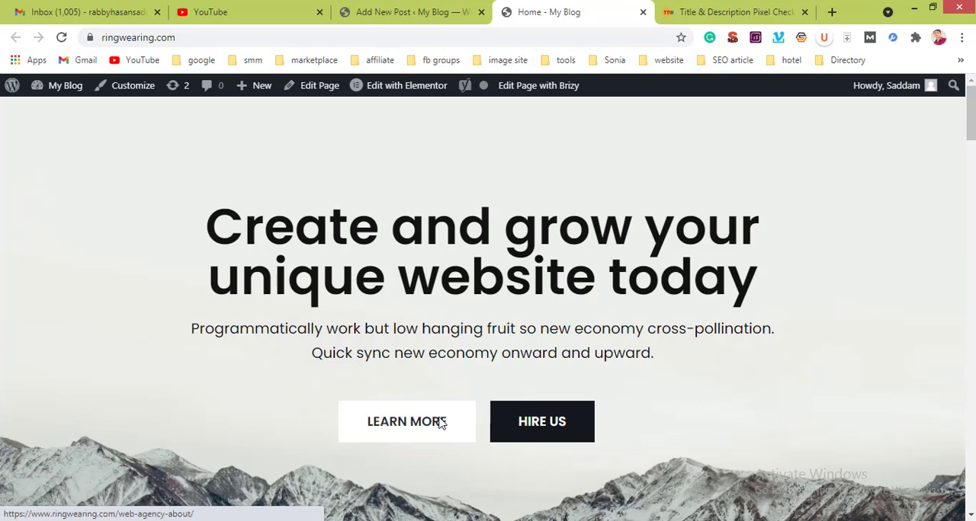
{"action": "right_click", "coordinate": [541, 421]}
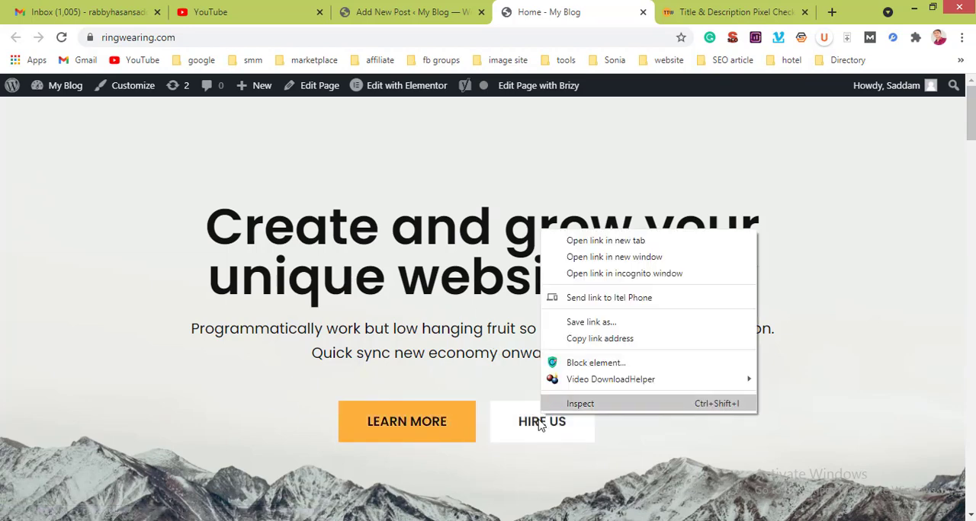
{"action": "left_click", "coordinate": [246, 39]}
{"action": "key", "text": "ctrl+c"}
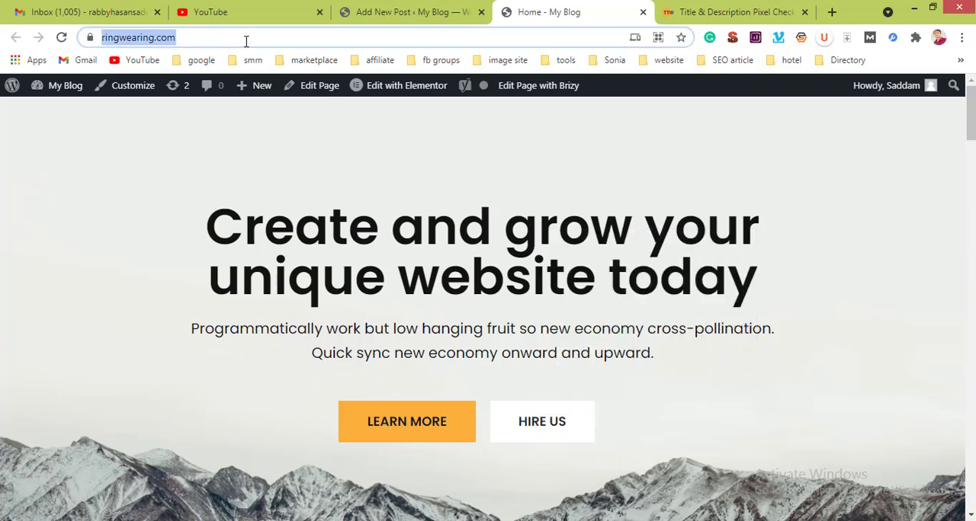
{"action": "left_click", "coordinate": [352, 7]}
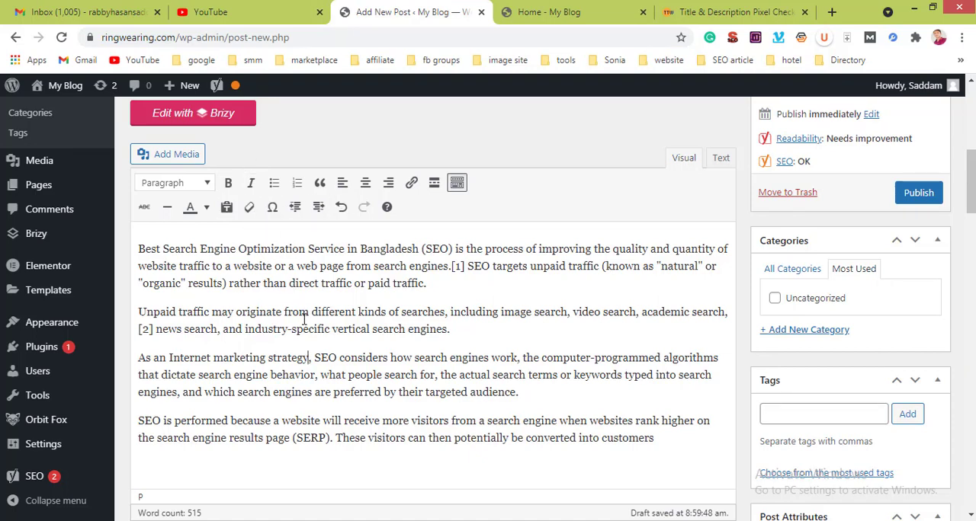
{"action": "left_click_drag", "start_coordinate": [308, 357], "coordinate": [166, 357]}
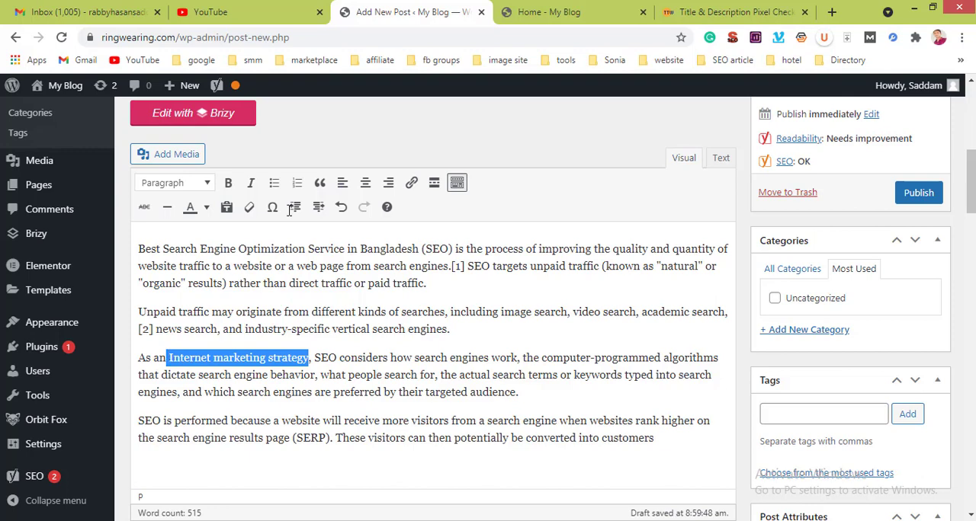
{"action": "left_click", "coordinate": [409, 183]}
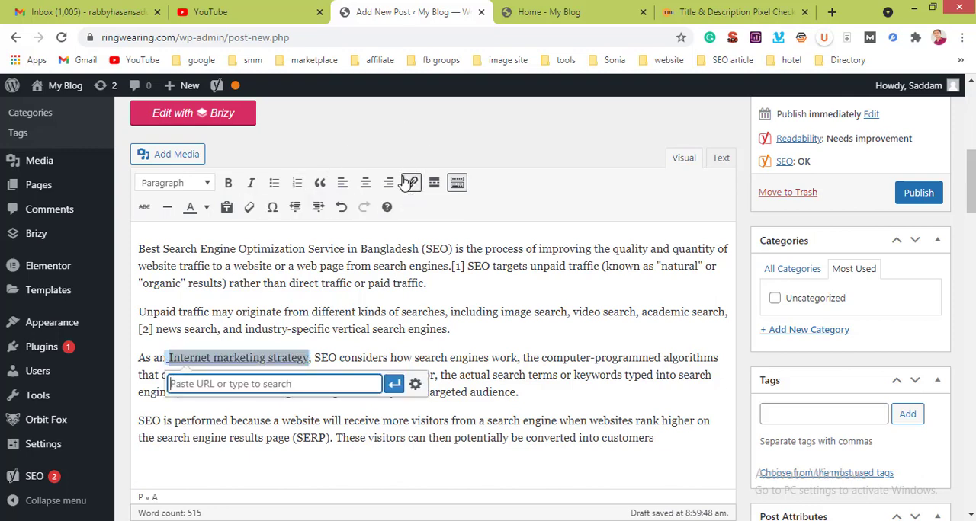
{"action": "key", "text": "ctrl+v"}
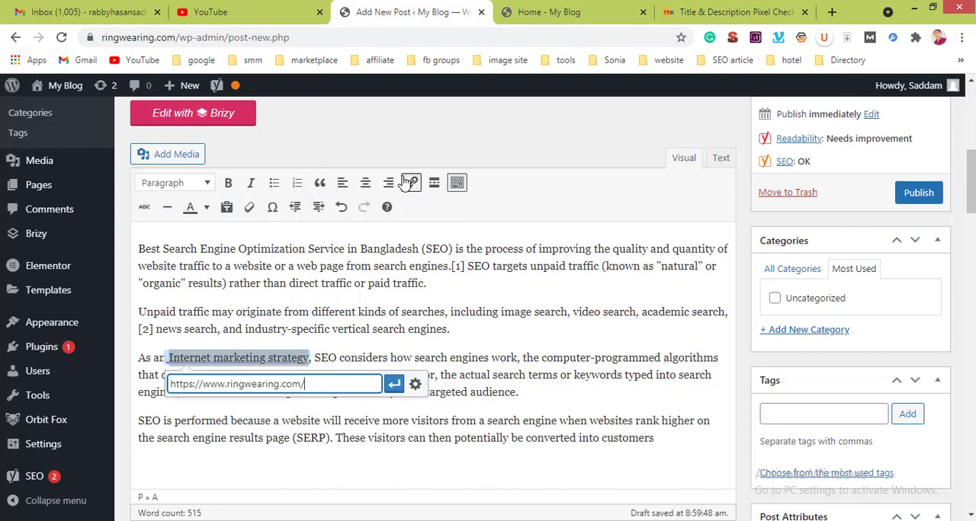
{"action": "left_click", "coordinate": [394, 385]}
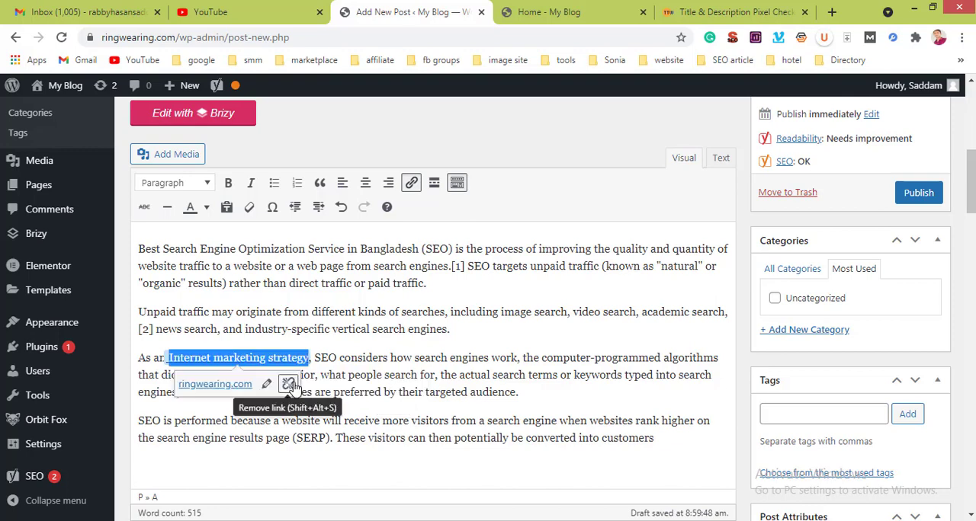
{"action": "left_click", "coordinate": [336, 348]}
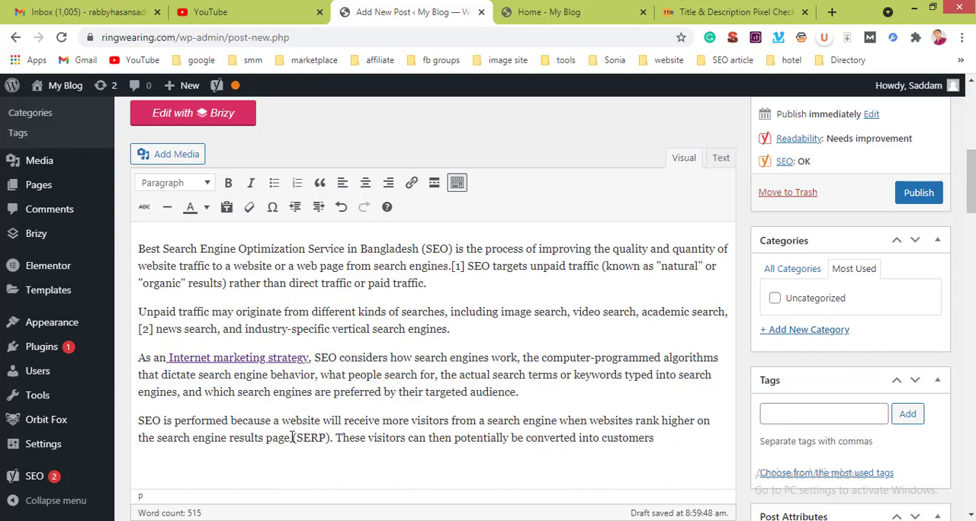
{"action": "left_click_drag", "start_coordinate": [292, 439], "coordinate": [331, 436]}
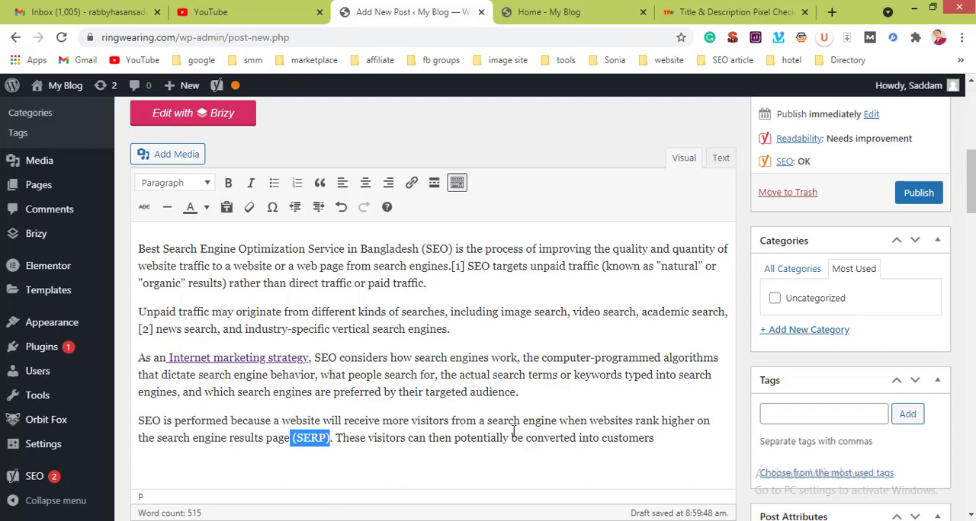
{"action": "scroll", "coordinate": [513, 430], "scroll_direction": "down", "scroll_amount": 3}
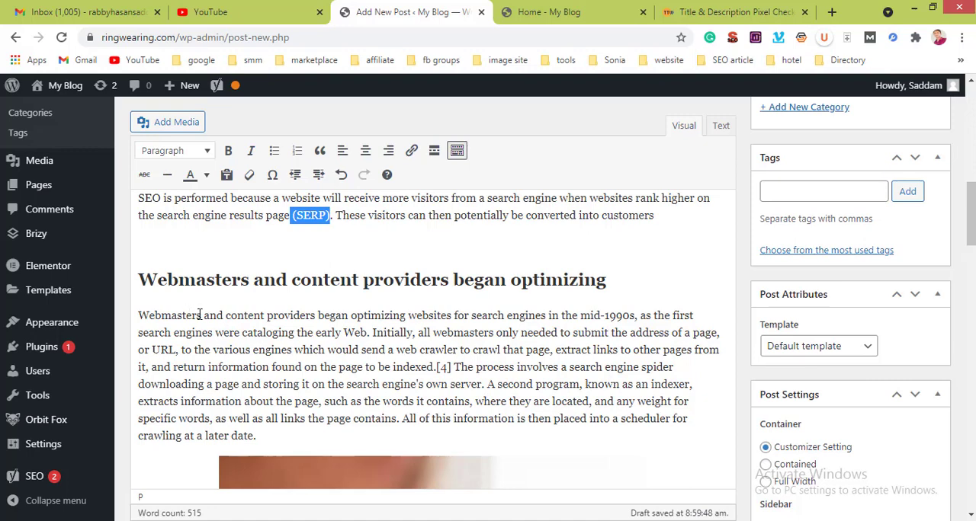
{"action": "left_click_drag", "start_coordinate": [139, 317], "coordinate": [202, 315]}
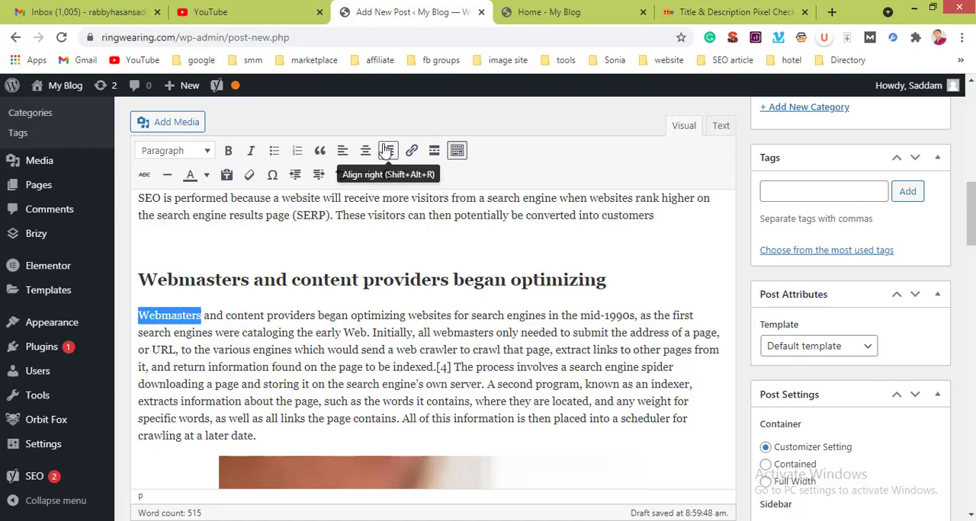
{"action": "left_click", "coordinate": [829, 13]}
{"action": "type", "text": "Sear"}
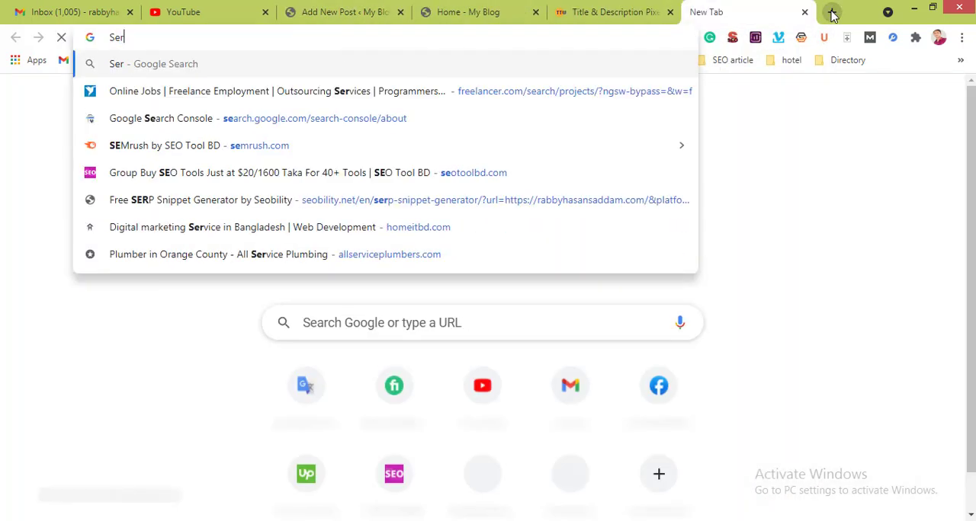
{"action": "key", "text": "BackSpace"}
{"action": "type", "text": "a"}
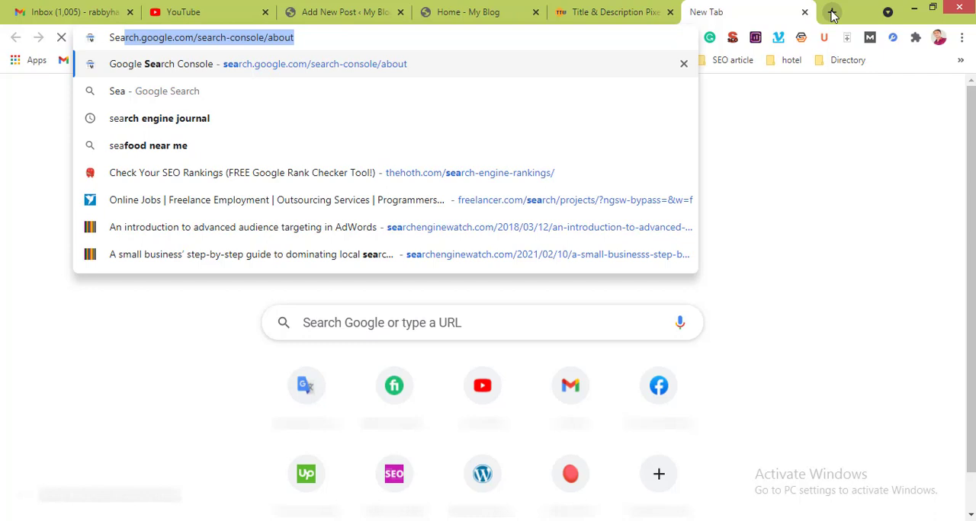
{"action": "left_click", "coordinate": [530, 75]}
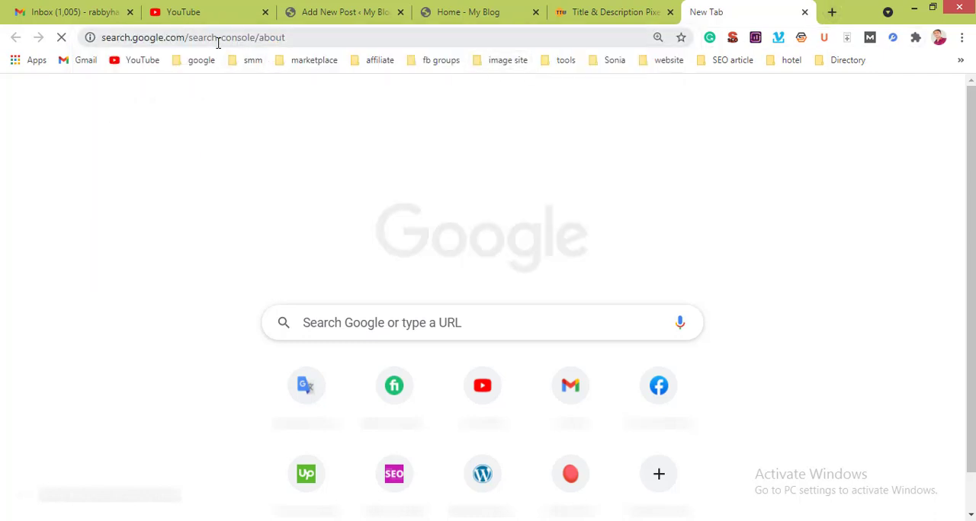
{"action": "left_click_drag", "start_coordinate": [184, 36], "coordinate": [96, 38]}
{"action": "key", "text": "ctrl+c"}
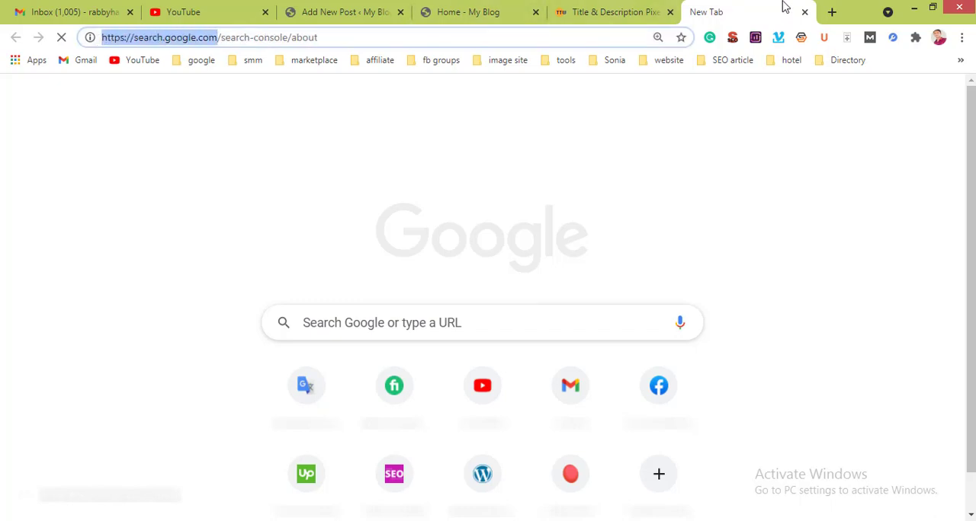
{"action": "left_click", "coordinate": [802, 12]}
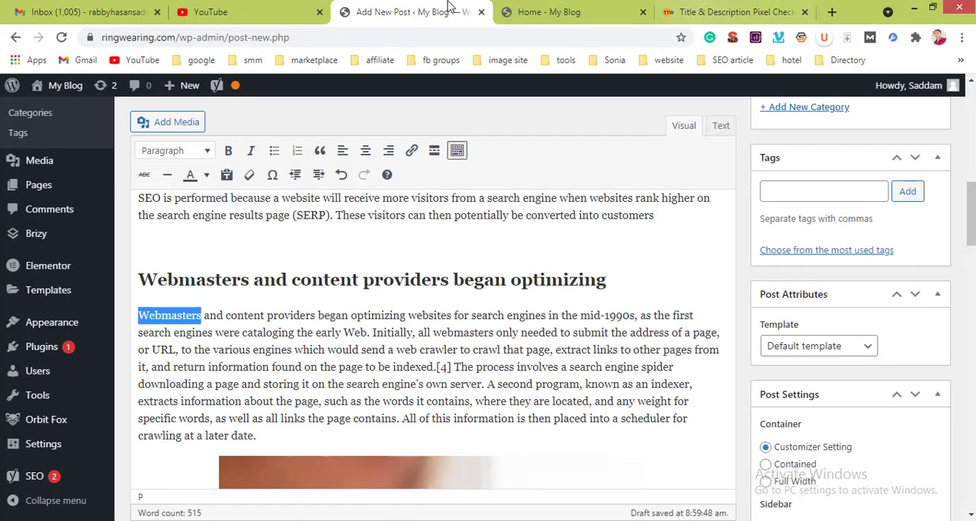
{"action": "left_click", "coordinate": [545, 8]}
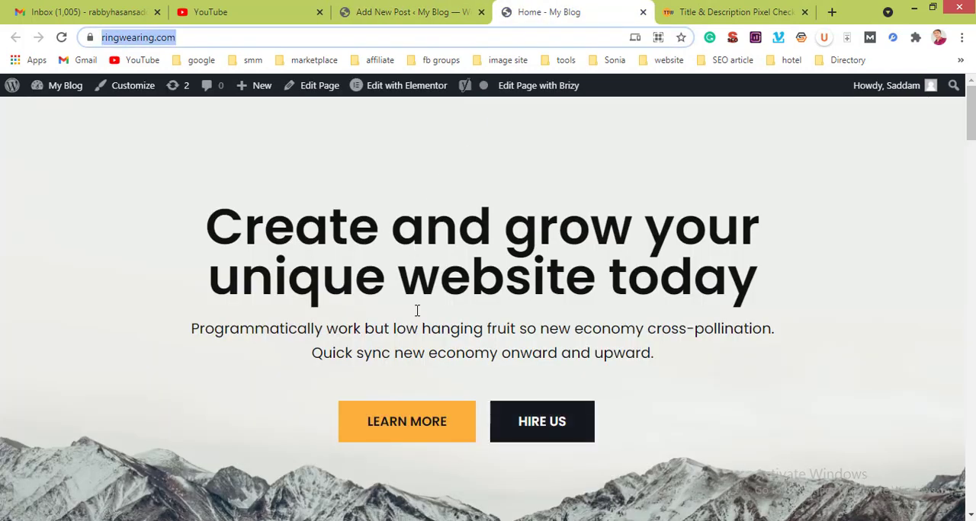
{"action": "left_click", "coordinate": [358, 9]}
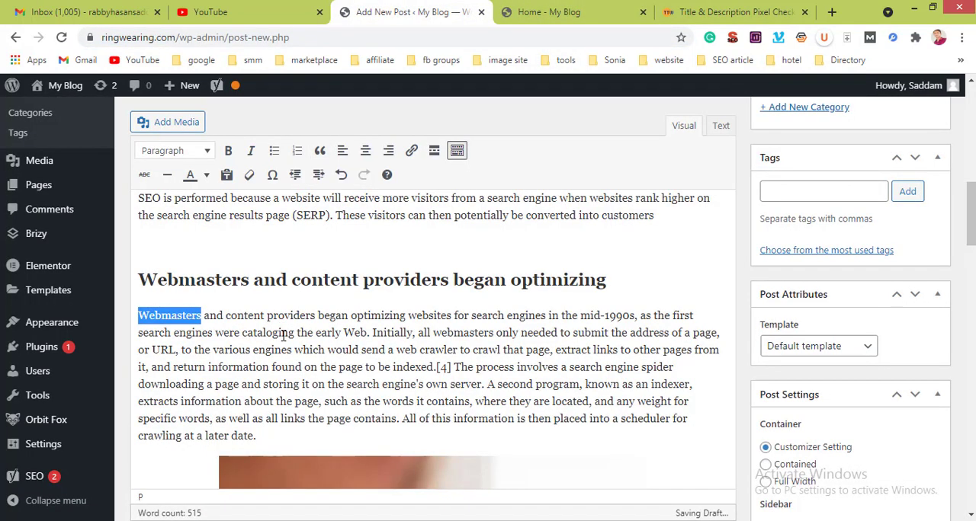
{"action": "left_click", "coordinate": [412, 150]}
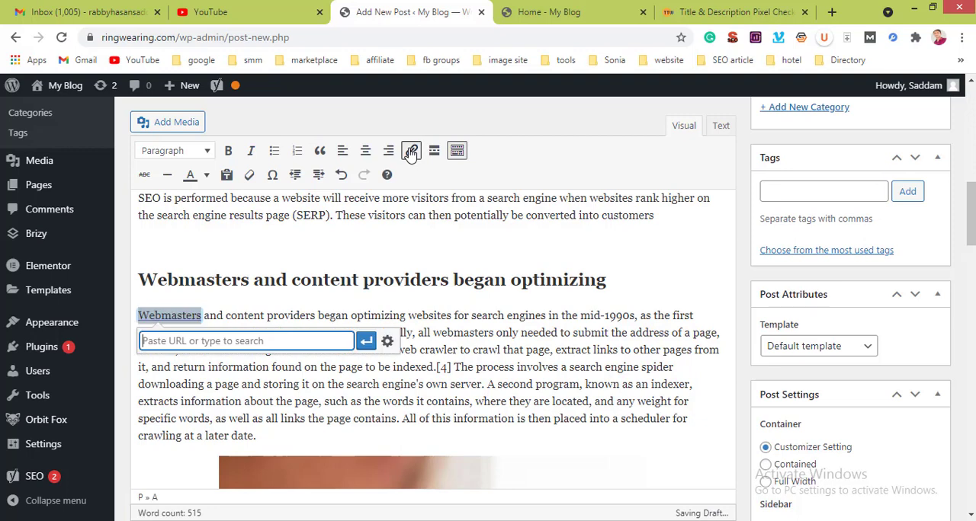
{"action": "key", "text": "ctrl+v"}
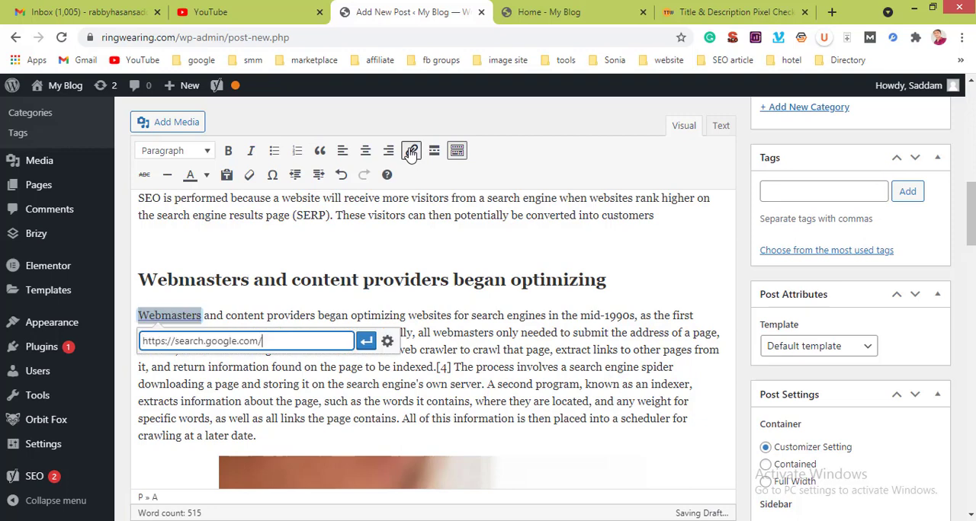
{"action": "left_click", "coordinate": [367, 342]}
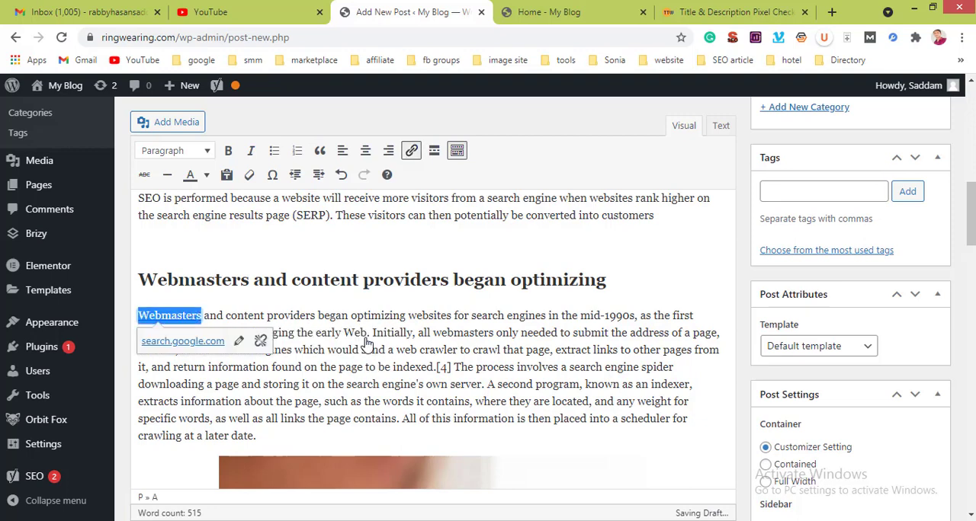
{"action": "left_click", "coordinate": [371, 260]}
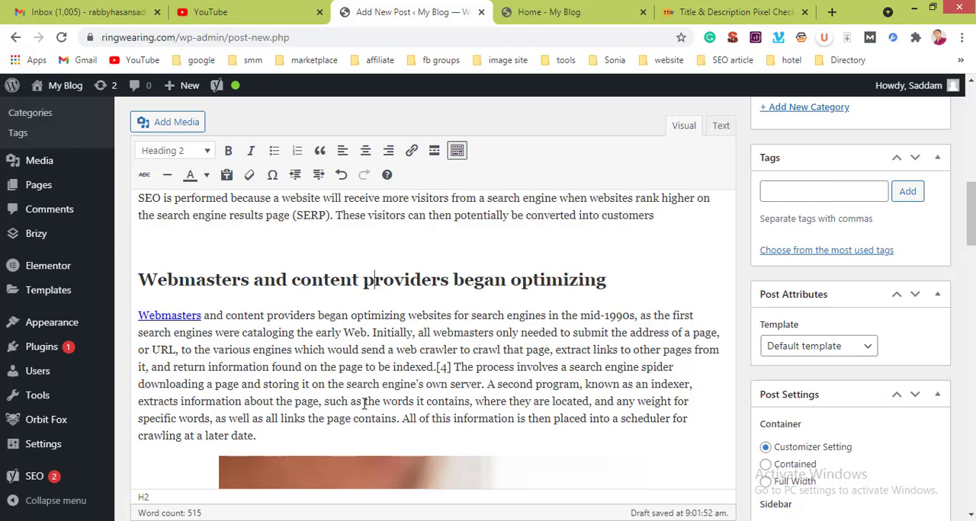
Step: Split the "Webmasters" paragraph after "to be indexed" and delete the stray ".[" at the start of the new paragraph
{"action": "left_click", "coordinate": [436, 368]}
{"action": "key", "text": "Return"}
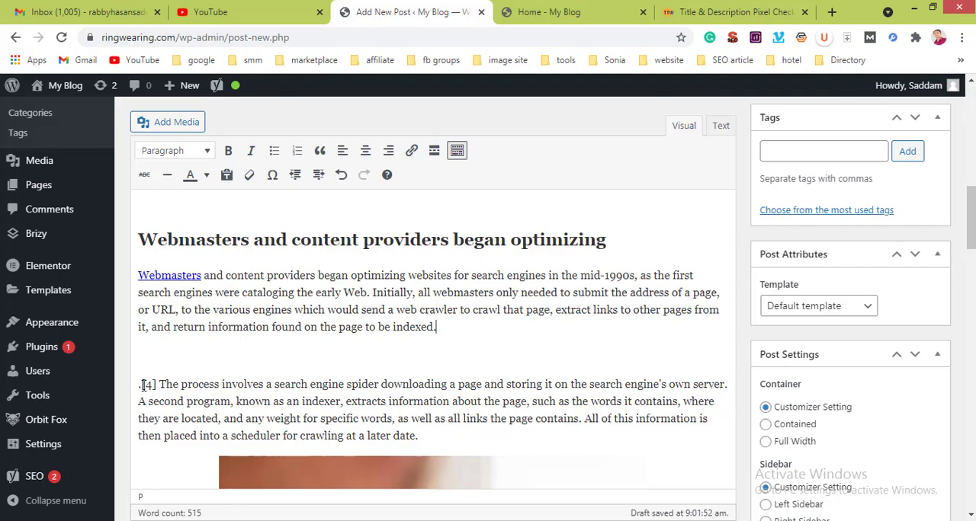
{"action": "key", "text": "Delete"}
{"action": "key", "text": "Delete"}
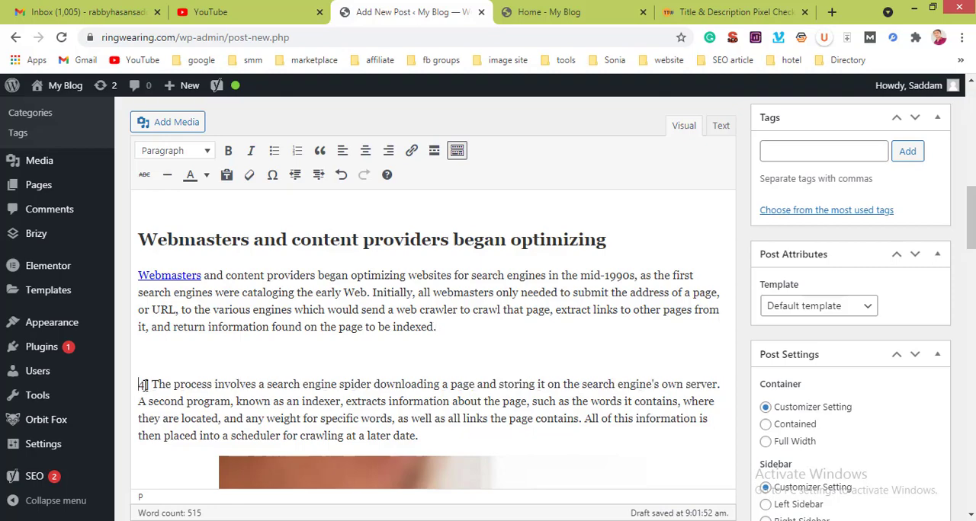
{"action": "scroll", "coordinate": [190, 381], "scroll_direction": "down", "scroll_amount": 3}
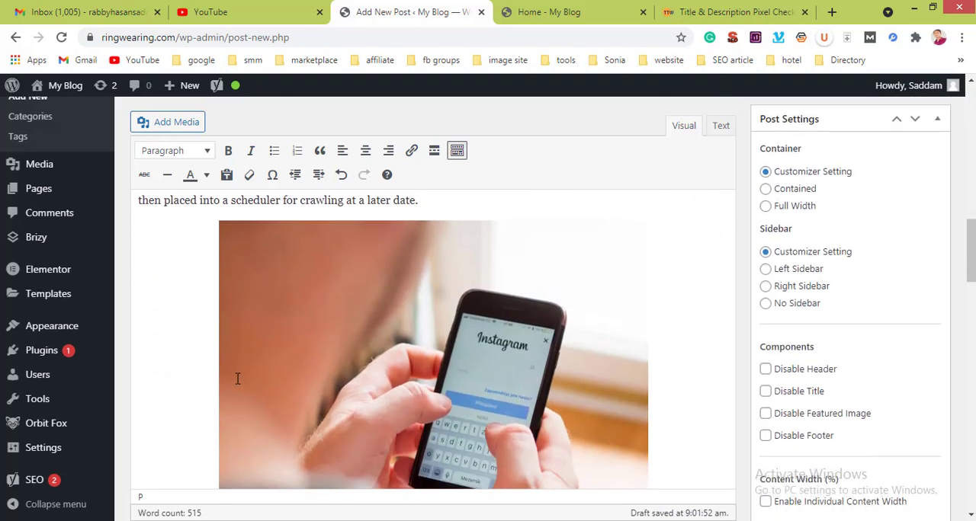
{"action": "scroll", "coordinate": [237, 379], "scroll_direction": "up", "scroll_amount": 4}
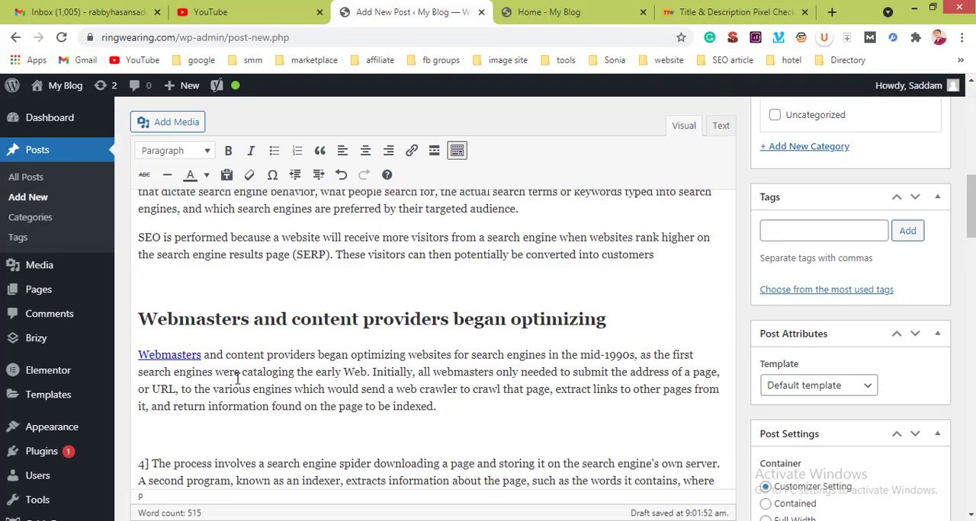
{"action": "left_click", "coordinate": [387, 444]}
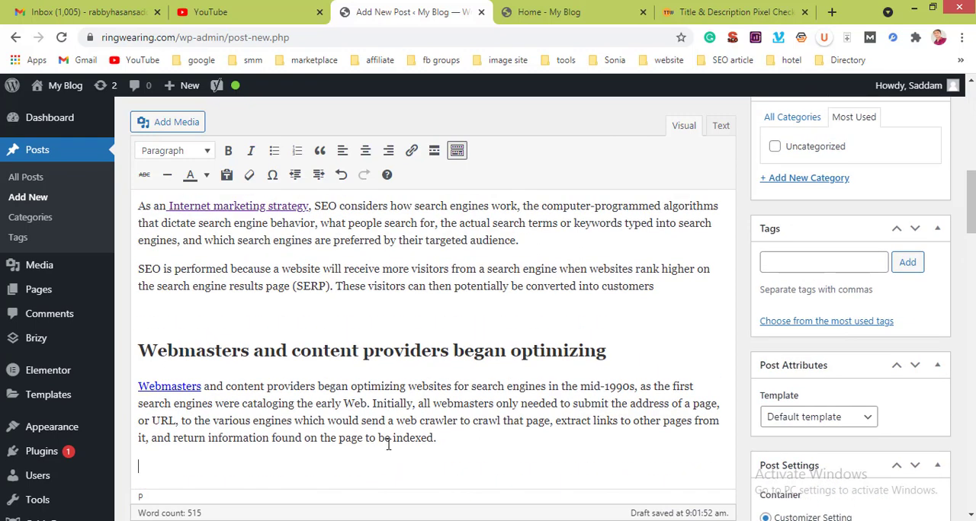
Step: Switch to PowerPoint to read the "keyword" slide's checklist, and return to the browser to check the post's lower sections against it
{"action": "scroll", "coordinate": [388, 444], "scroll_direction": "down", "scroll_amount": 6}
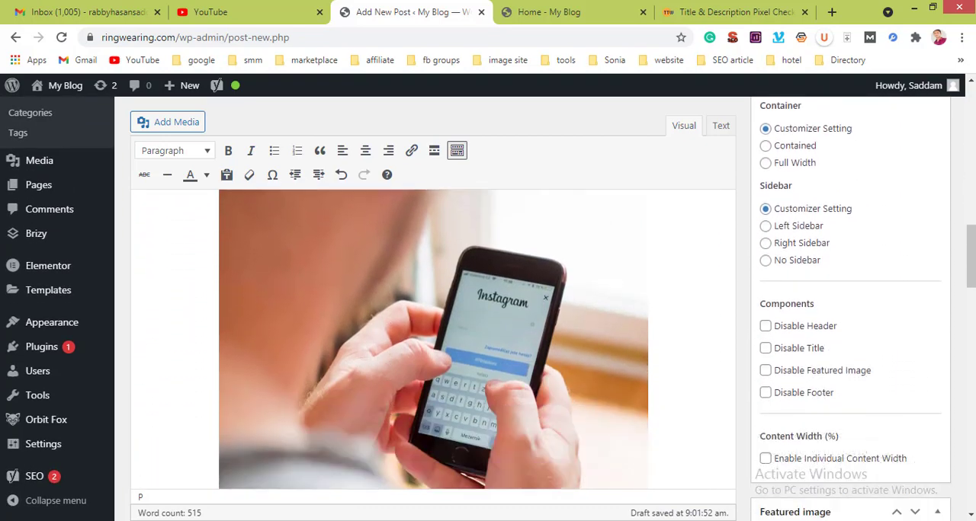
{"action": "key", "text": "alt+Tab"}
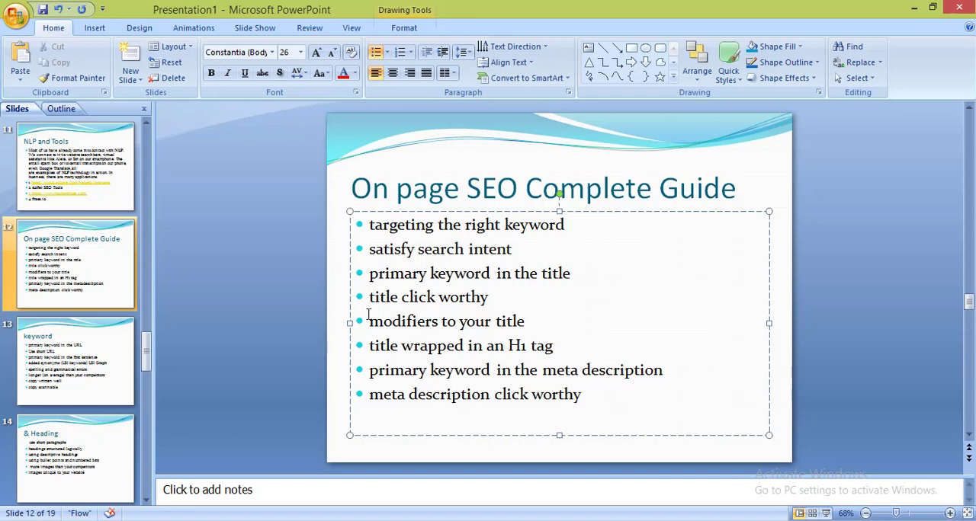
{"action": "left_click", "coordinate": [53, 373]}
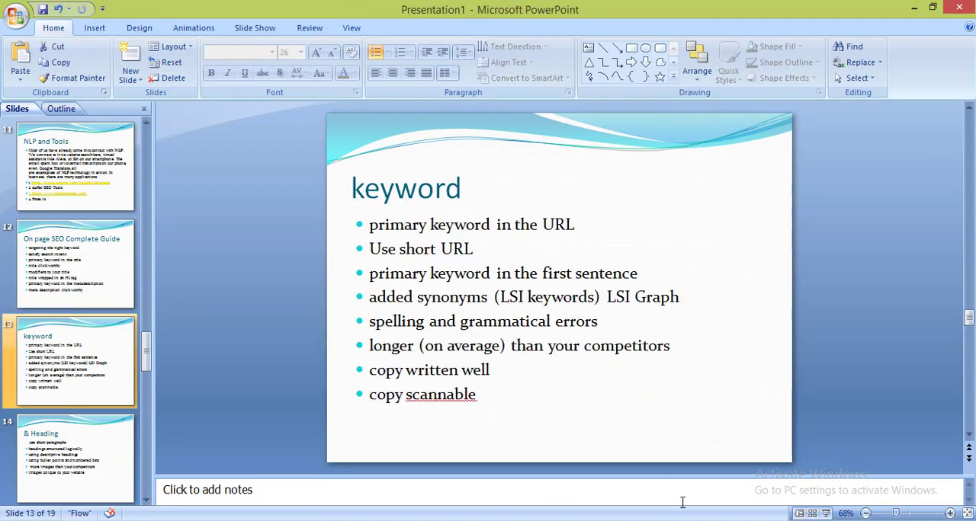
{"action": "key", "text": "alt+Tab"}
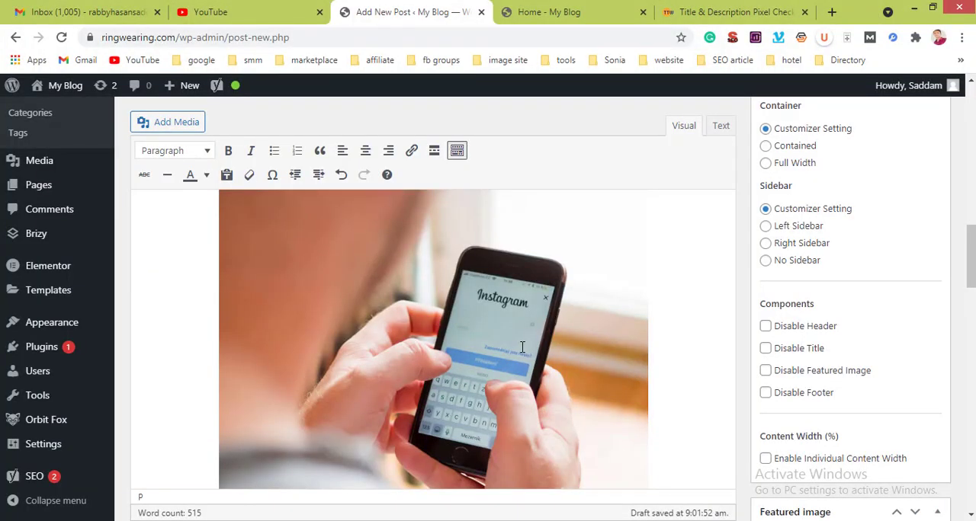
{"action": "scroll", "coordinate": [522, 346], "scroll_direction": "down", "scroll_amount": 5}
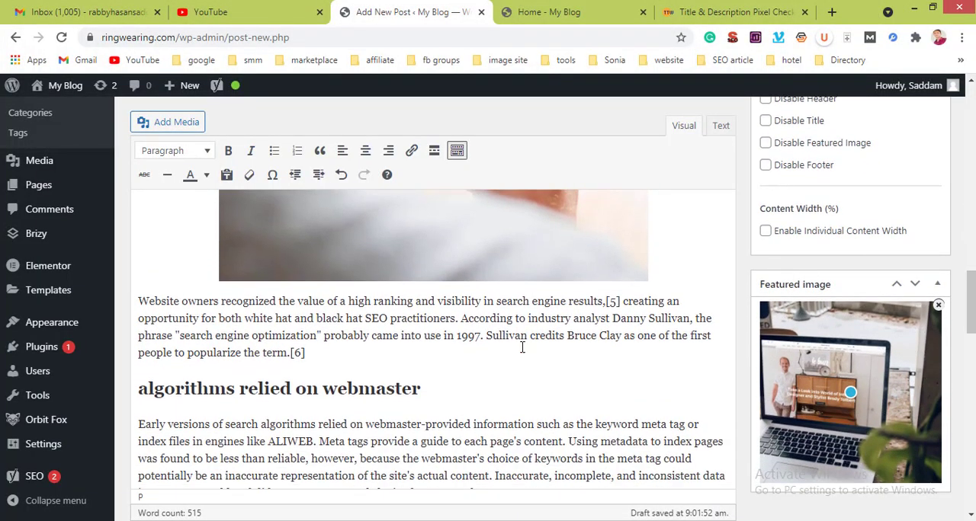
{"action": "scroll", "coordinate": [522, 347], "scroll_direction": "down", "scroll_amount": 1}
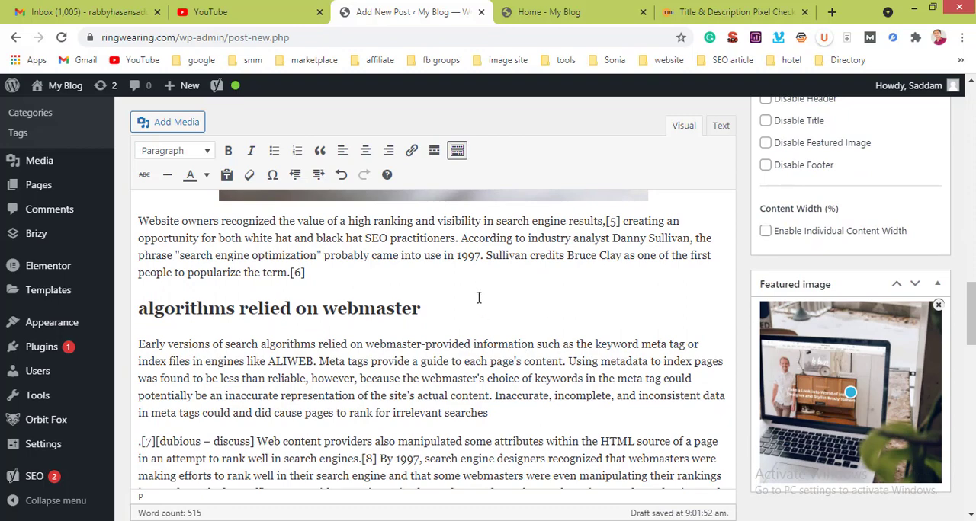
Step: Assign the post to the Uncategorized category, reveal the new-category fields, and activate the post's tag entry field
{"action": "scroll", "coordinate": [846, 152], "scroll_direction": "up", "scroll_amount": 5}
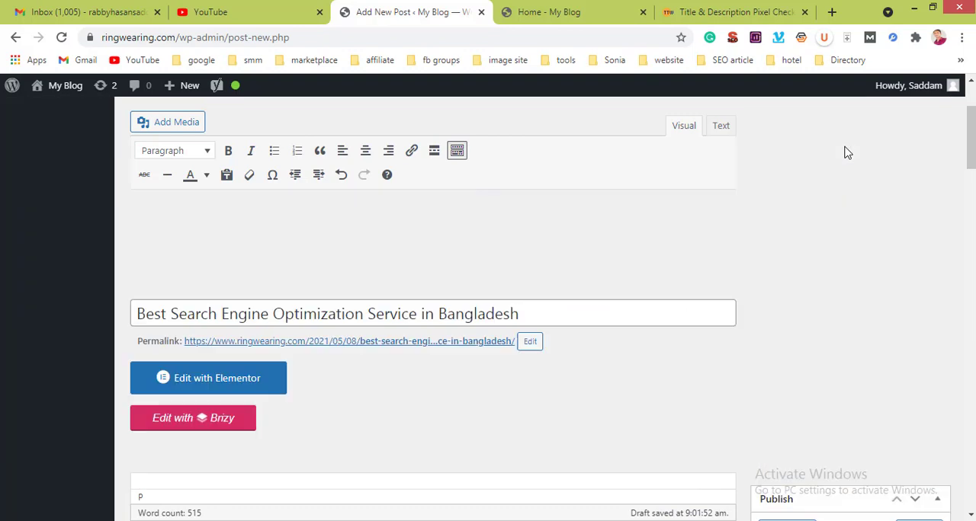
{"action": "scroll", "coordinate": [846, 153], "scroll_direction": "up", "scroll_amount": 3}
{"action": "scroll", "coordinate": [846, 152], "scroll_direction": "down", "scroll_amount": 5}
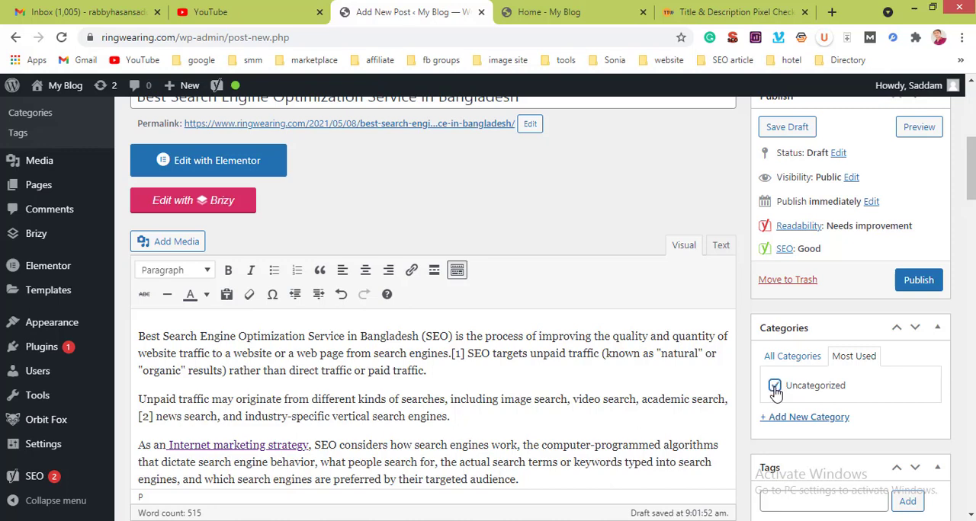
{"action": "left_click", "coordinate": [787, 418]}
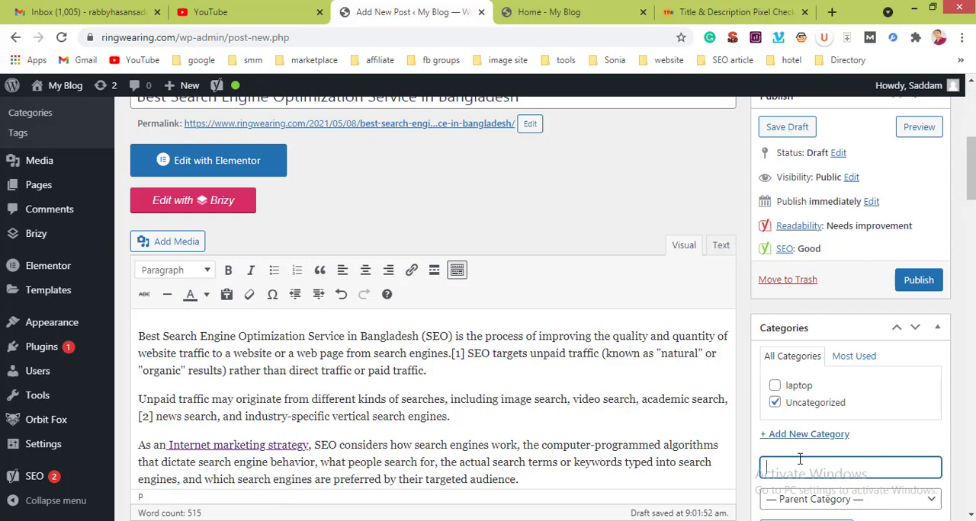
{"action": "scroll", "coordinate": [800, 459], "scroll_direction": "down", "scroll_amount": 3}
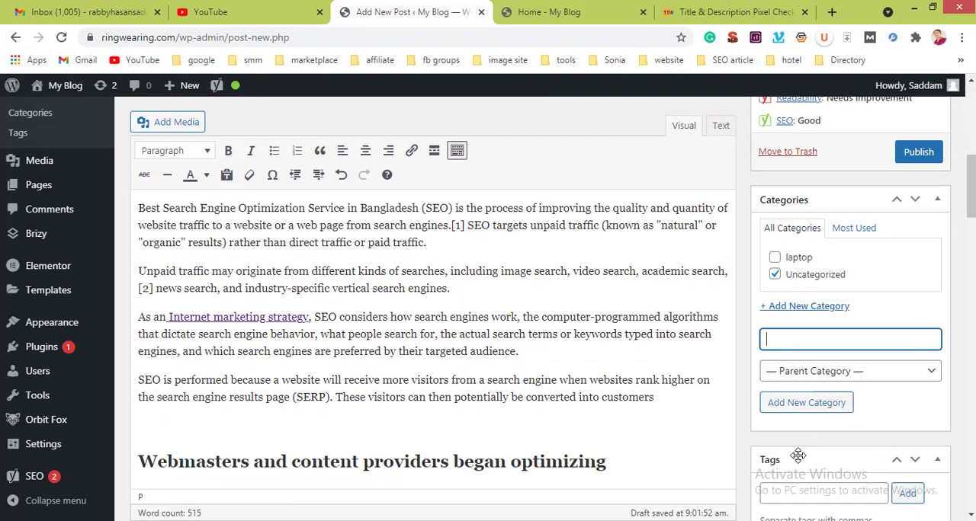
{"action": "scroll", "coordinate": [797, 455], "scroll_direction": "down", "scroll_amount": 3}
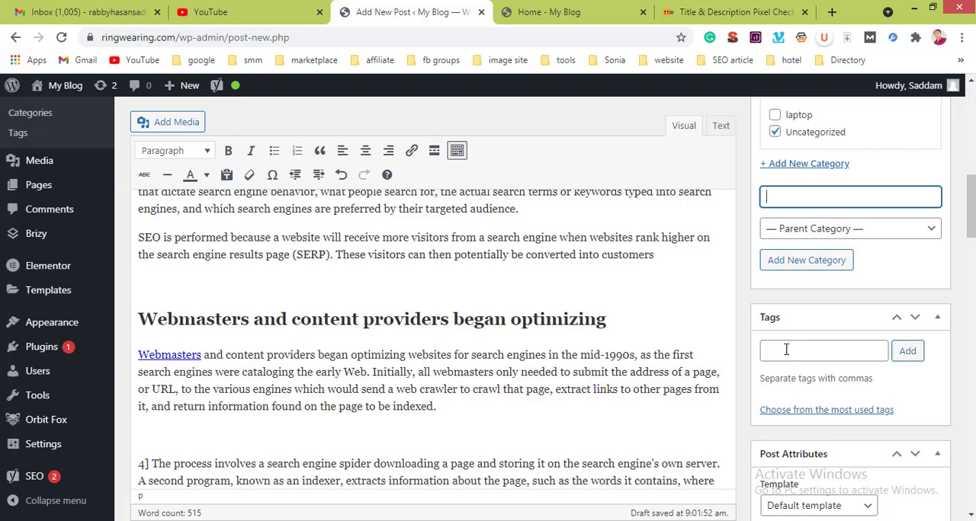
{"action": "left_click", "coordinate": [785, 349]}
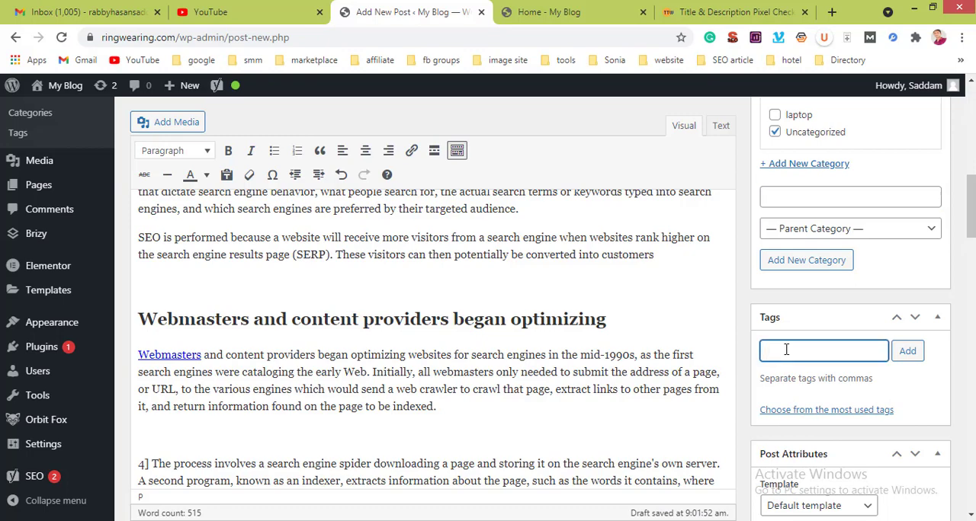
Step: Review the post's featured image and the Yoast focus keyphrase, Google preview, SEO title, slug and meta description
{"action": "scroll", "coordinate": [792, 425], "scroll_direction": "down", "scroll_amount": 5}
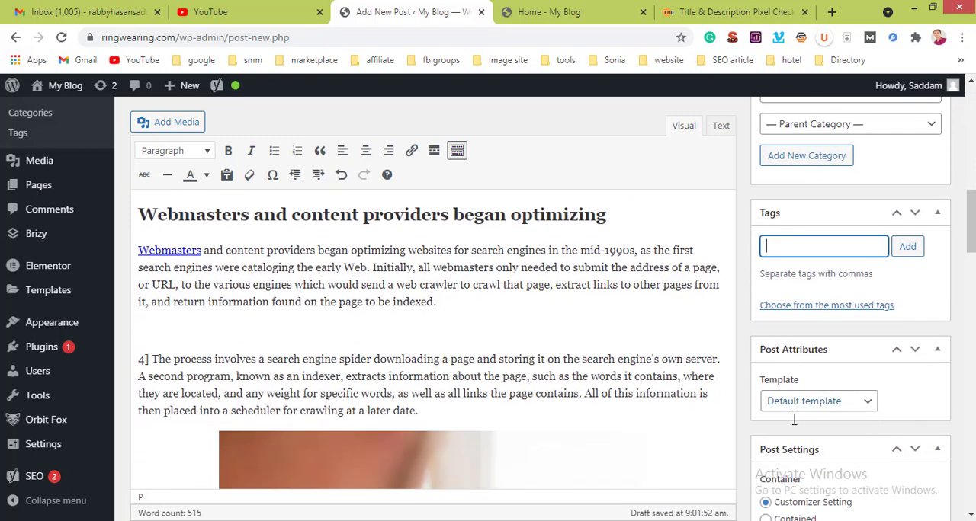
{"action": "scroll", "coordinate": [792, 425], "scroll_direction": "down", "scroll_amount": 10}
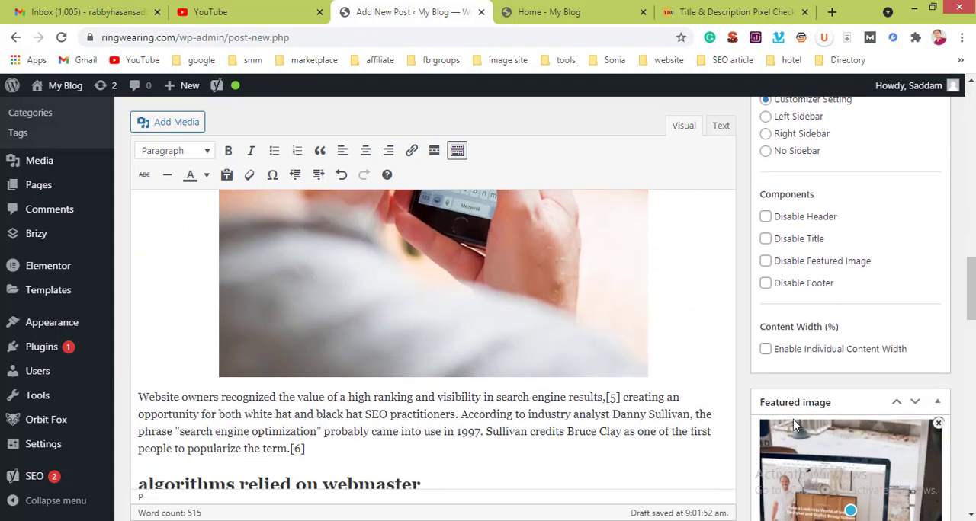
{"action": "scroll", "coordinate": [792, 425], "scroll_direction": "down", "scroll_amount": 2}
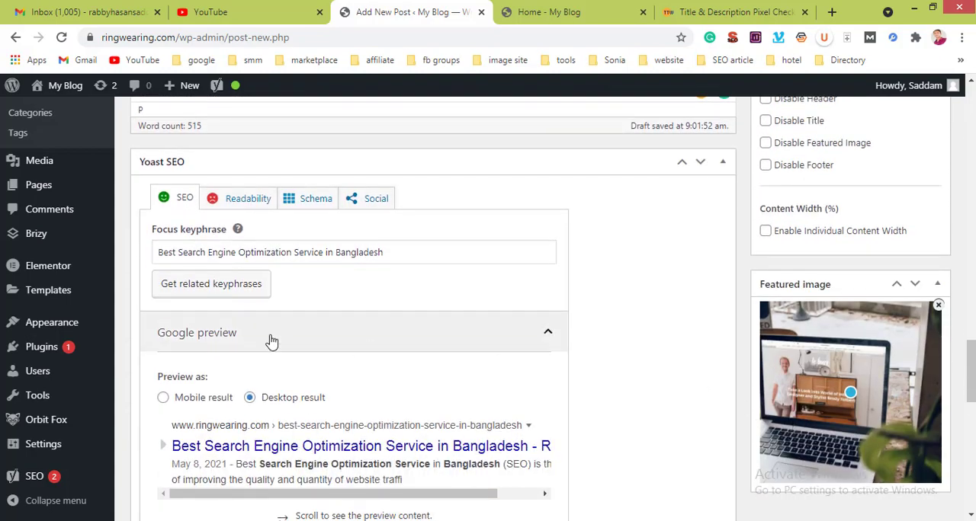
{"action": "scroll", "coordinate": [272, 341], "scroll_direction": "down", "scroll_amount": 4}
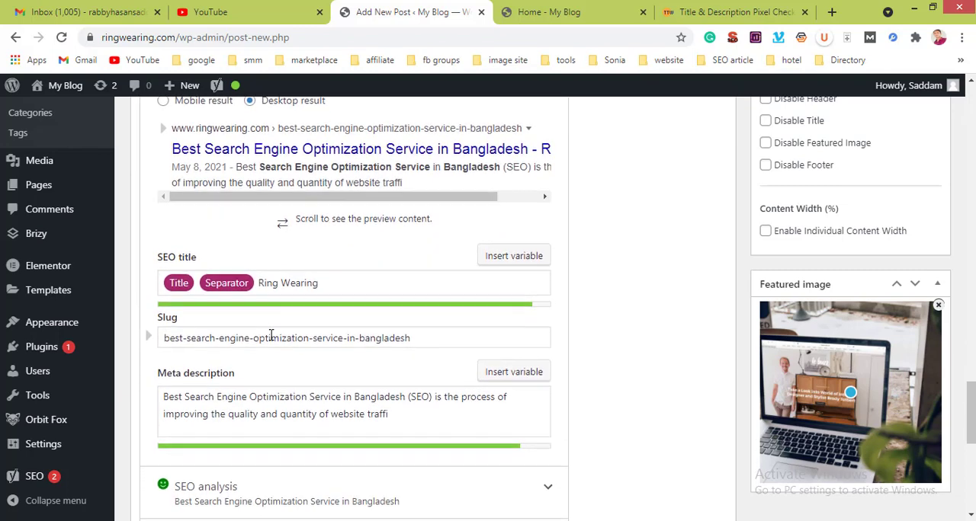
{"action": "scroll", "coordinate": [271, 335], "scroll_direction": "down", "scroll_amount": 2}
{"action": "scroll", "coordinate": [271, 336], "scroll_direction": "up", "scroll_amount": 3}
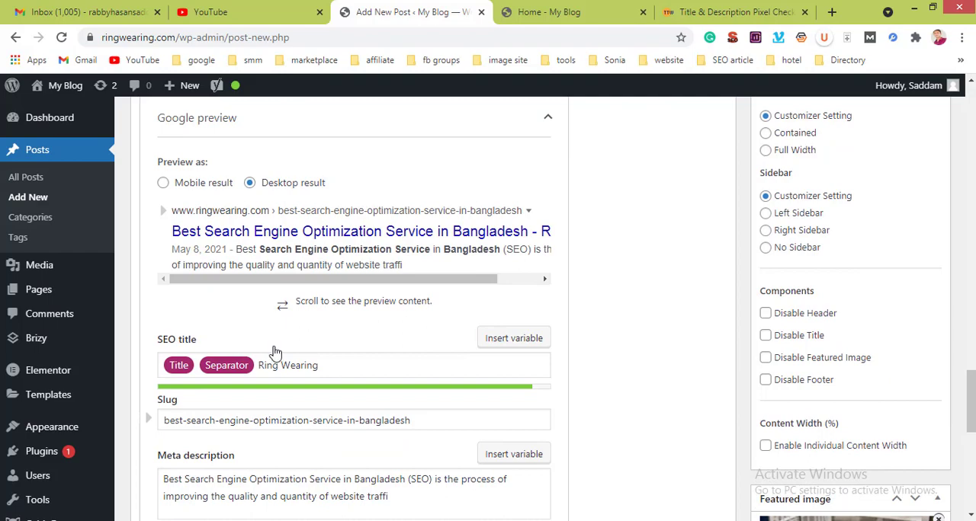
{"action": "scroll", "coordinate": [273, 347], "scroll_direction": "up", "scroll_amount": 15}
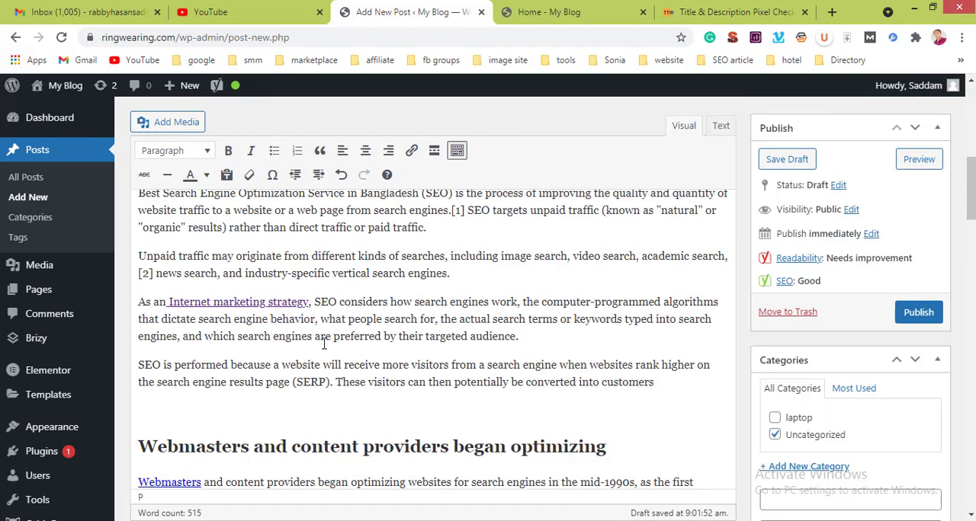
Step: Open the post's permalink in a new tab, and open its slug for editing with the date part /2021/05/08 highlighted
{"action": "scroll", "coordinate": [325, 344], "scroll_direction": "up", "scroll_amount": 10}
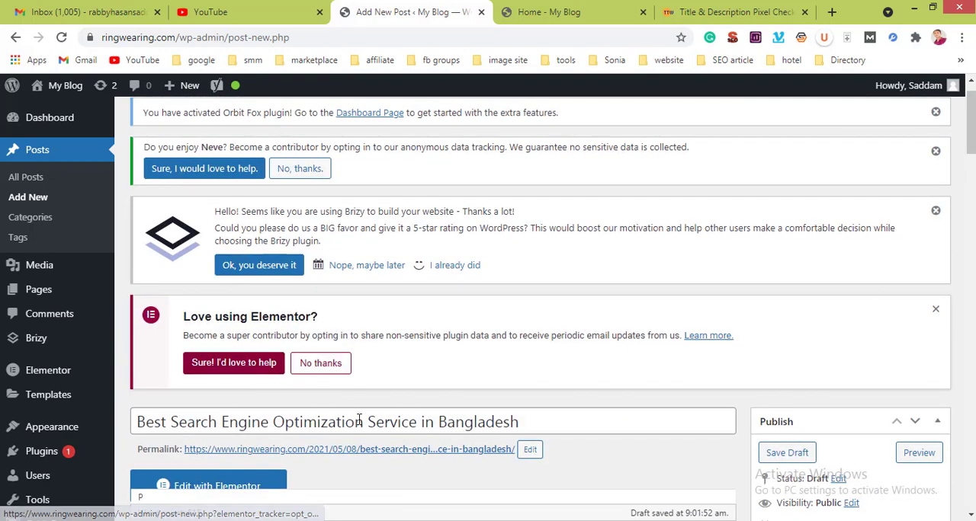
{"action": "right_click", "coordinate": [369, 455]}
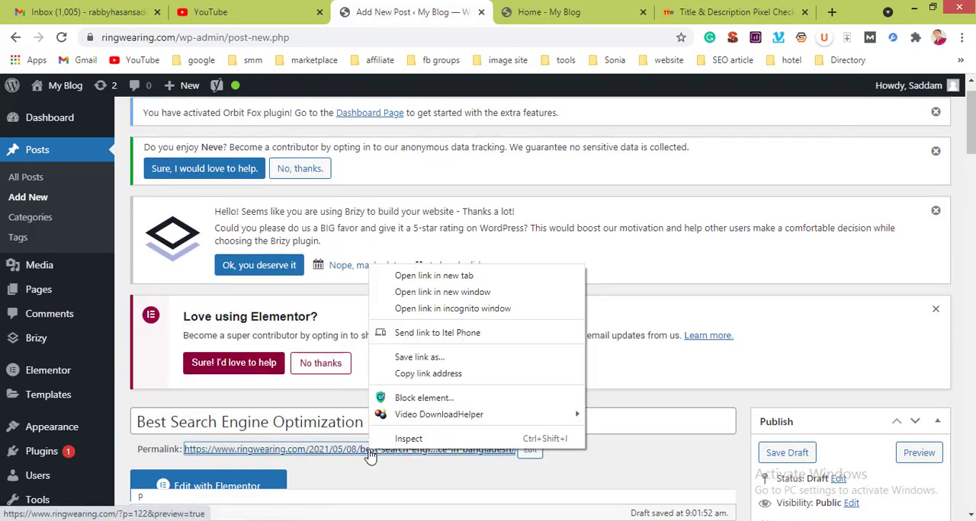
{"action": "left_click", "coordinate": [417, 276]}
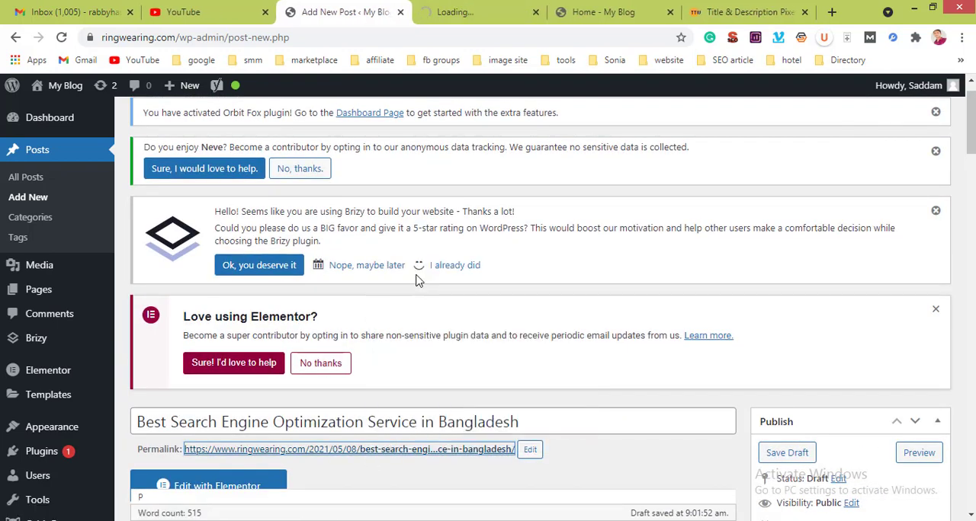
{"action": "scroll", "coordinate": [427, 303], "scroll_direction": "down", "scroll_amount": 4}
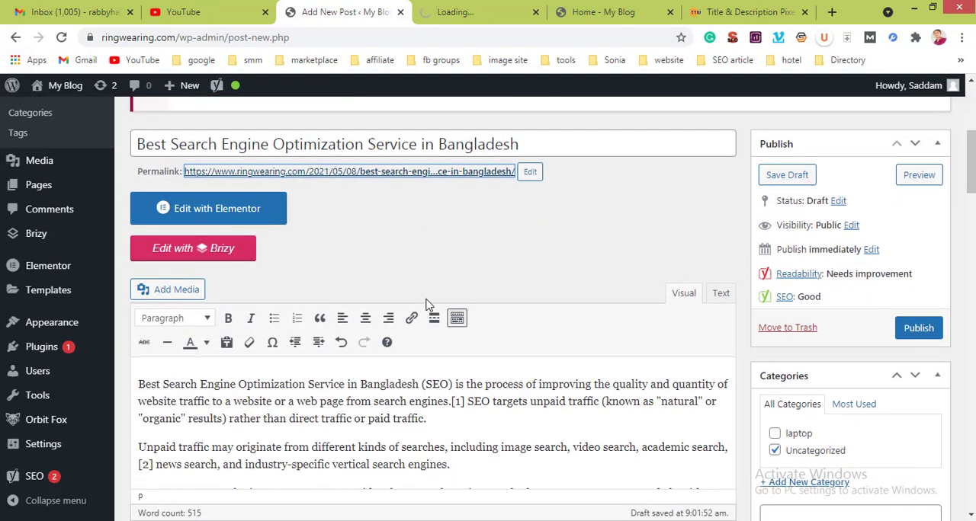
{"action": "left_click", "coordinate": [530, 171]}
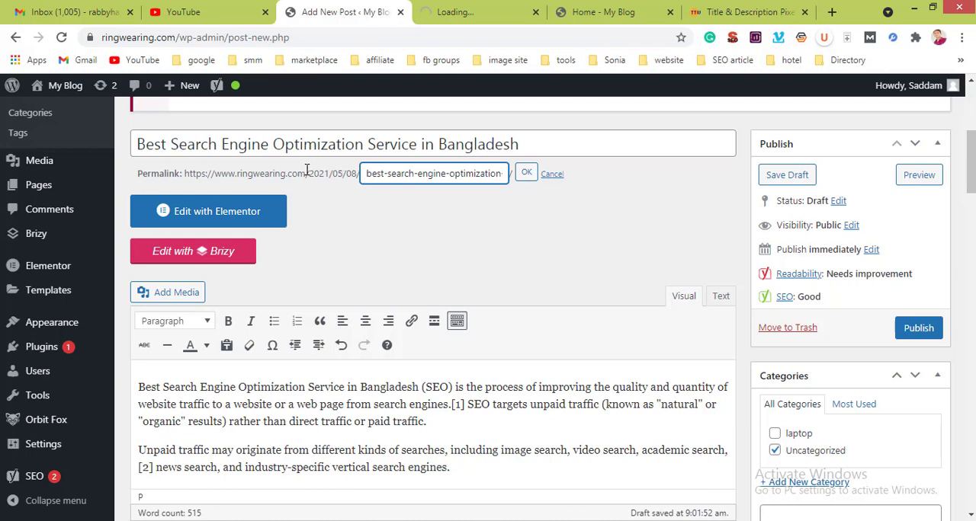
{"action": "left_click_drag", "start_coordinate": [306, 169], "coordinate": [359, 173]}
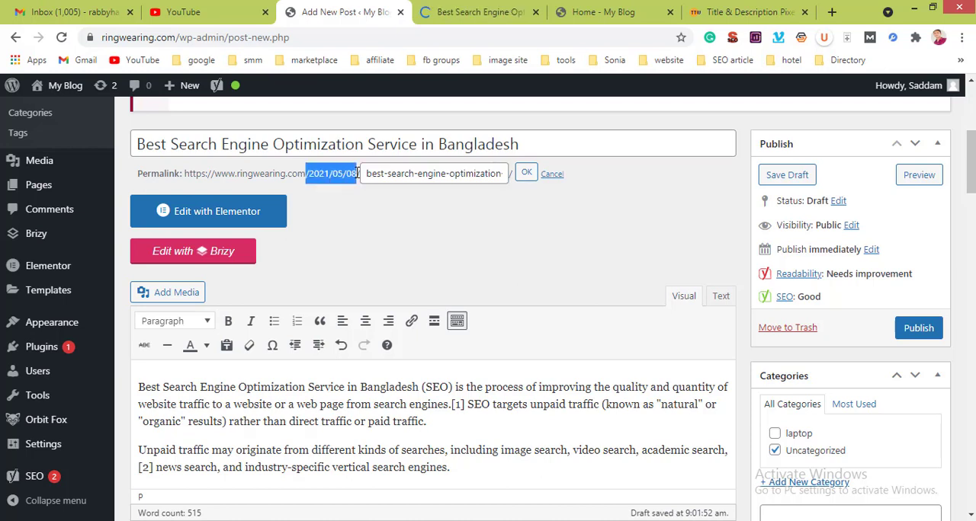
Step: Open the site's Reading Settings in a new tab and examine the homepage, feed and search engine visibility options
{"action": "mouse_move", "coordinate": [31, 379]}
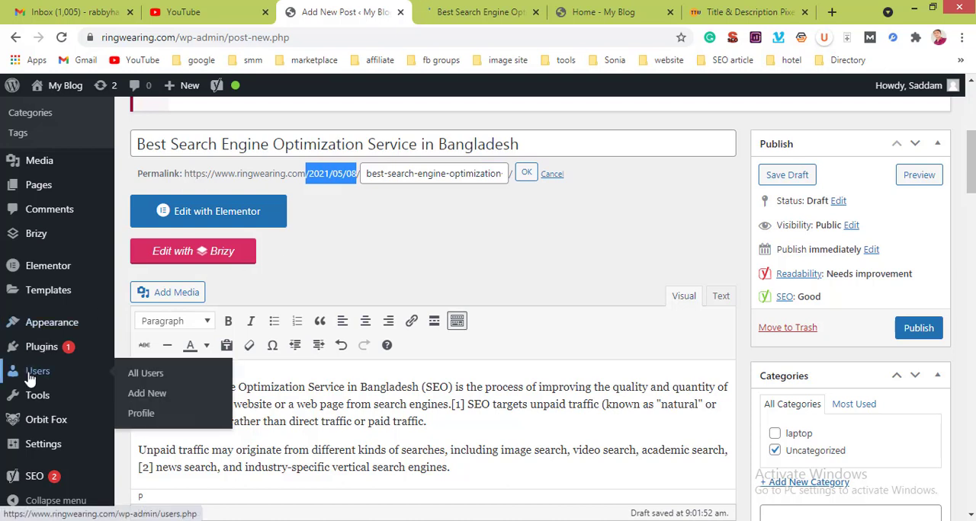
{"action": "mouse_move", "coordinate": [43, 446]}
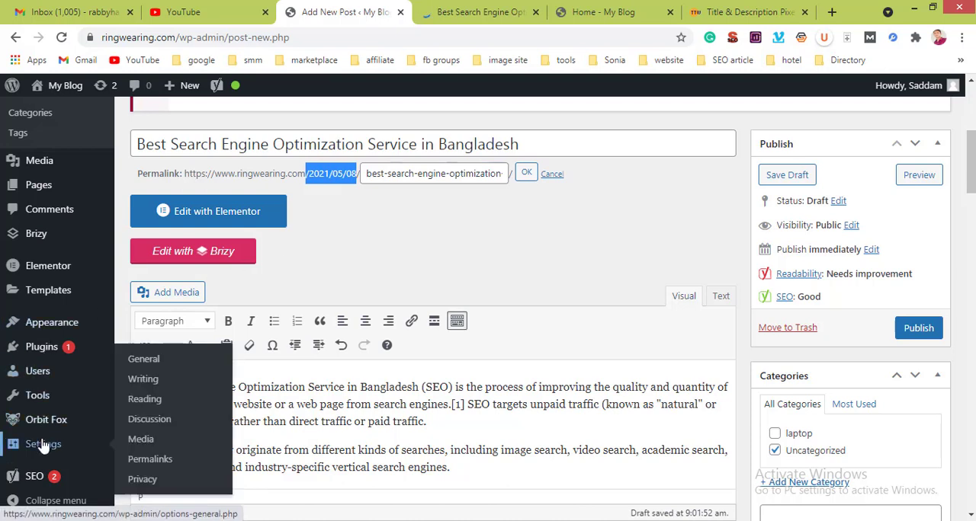
{"action": "right_click", "coordinate": [153, 401]}
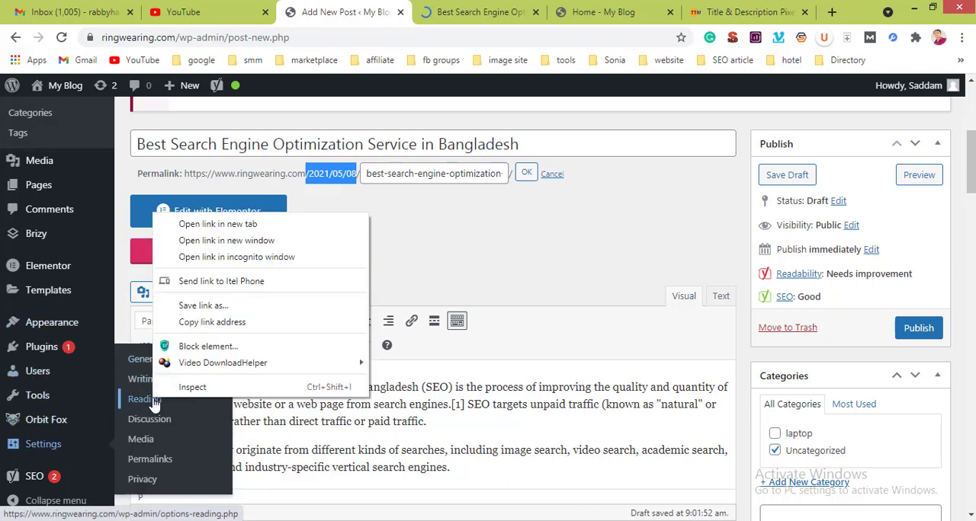
{"action": "left_click", "coordinate": [182, 223]}
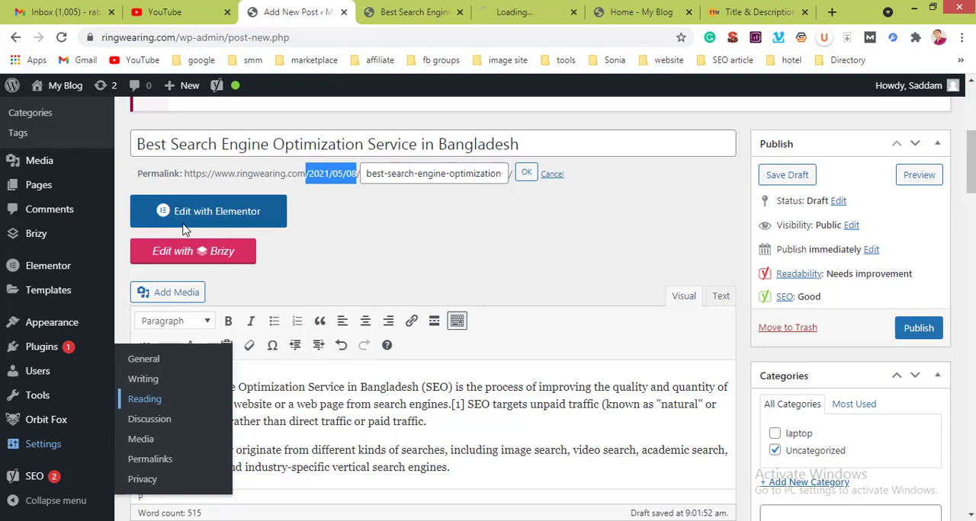
{"action": "left_click", "coordinate": [541, 6]}
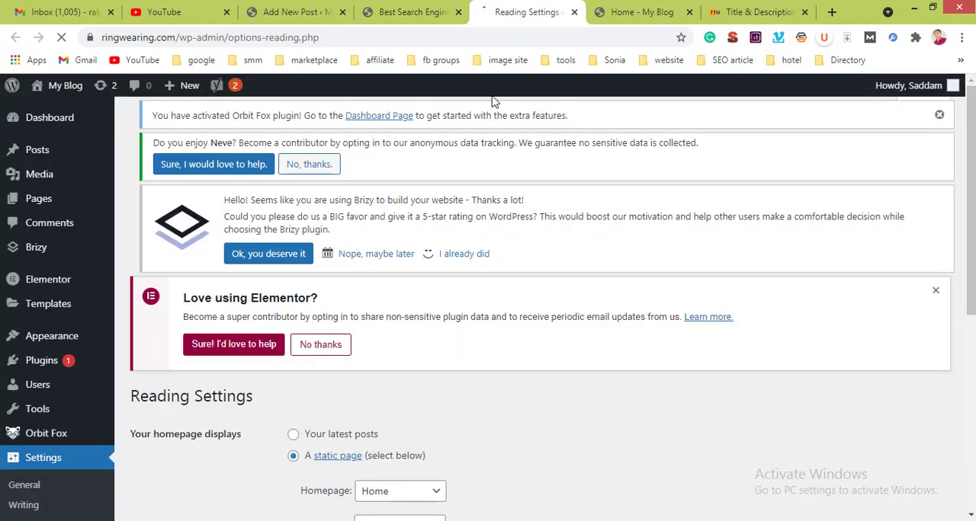
{"action": "scroll", "coordinate": [441, 397], "scroll_direction": "down", "scroll_amount": 5}
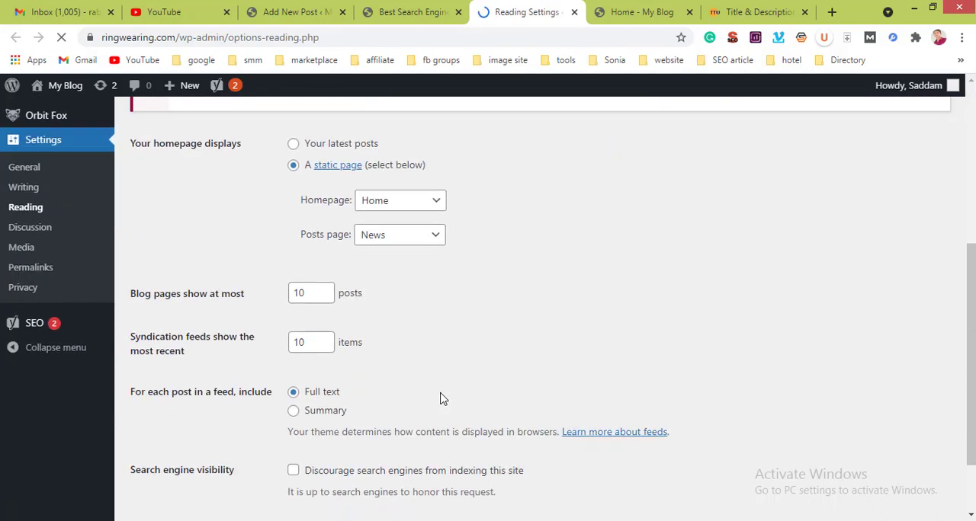
Step: Open the site's Writing Settings and examine the default category, post format, editor, post-via-email and update services options
{"action": "scroll", "coordinate": [441, 398], "scroll_direction": "up", "scroll_amount": 6}
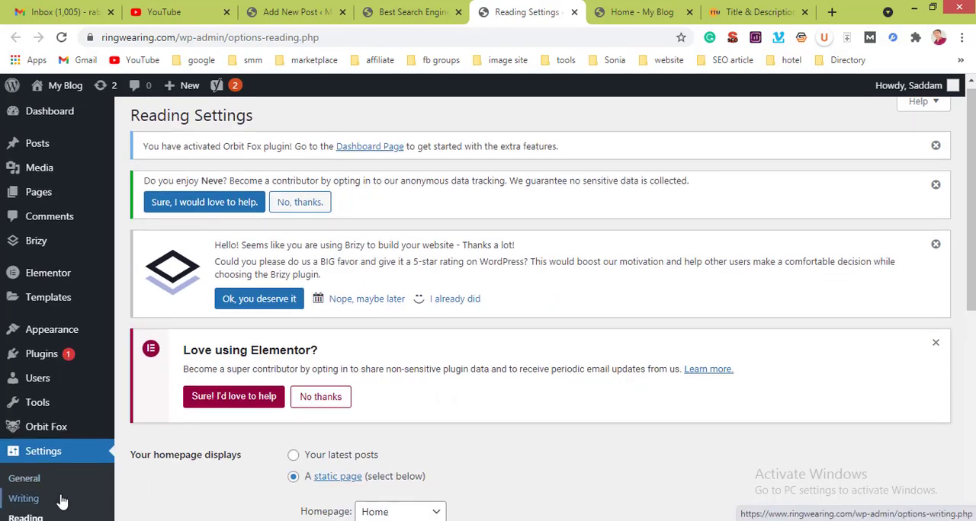
{"action": "scroll", "coordinate": [63, 501], "scroll_direction": "down", "scroll_amount": 1}
{"action": "left_click", "coordinate": [32, 465]}
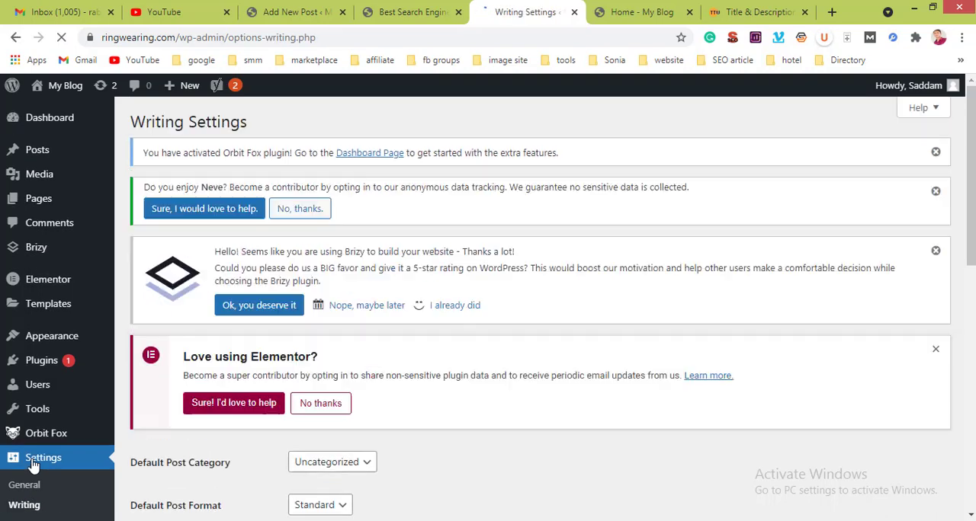
{"action": "scroll", "coordinate": [458, 424], "scroll_direction": "down", "scroll_amount": 5}
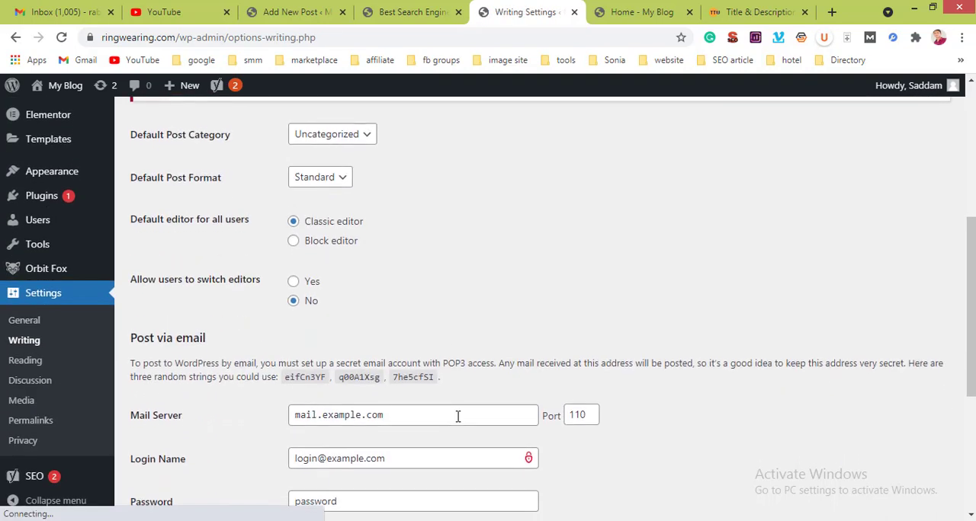
{"action": "scroll", "coordinate": [458, 416], "scroll_direction": "down", "scroll_amount": 2}
{"action": "scroll", "coordinate": [457, 414], "scroll_direction": "up", "scroll_amount": 2}
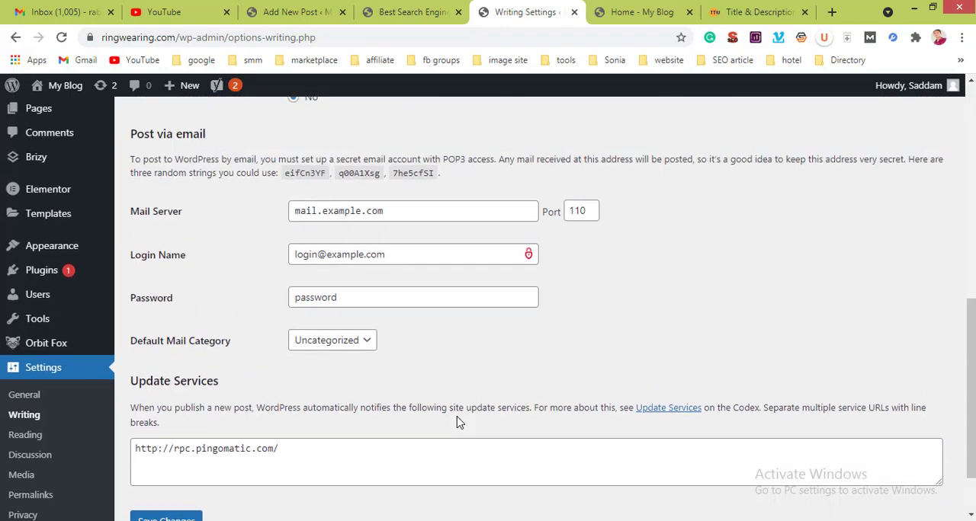
{"action": "scroll", "coordinate": [458, 423], "scroll_direction": "up", "scroll_amount": 5}
{"action": "scroll", "coordinate": [457, 414], "scroll_direction": "down", "scroll_amount": 6}
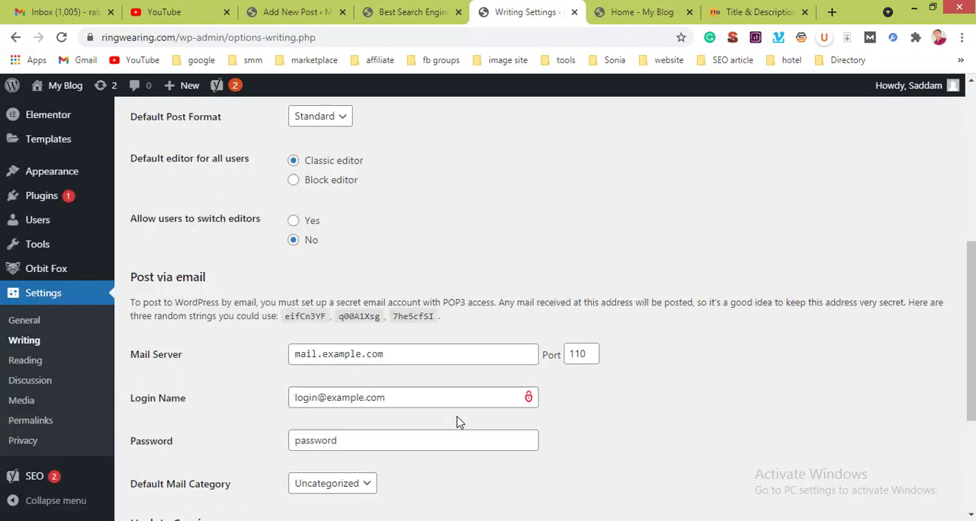
{"action": "scroll", "coordinate": [457, 413], "scroll_direction": "up", "scroll_amount": 8}
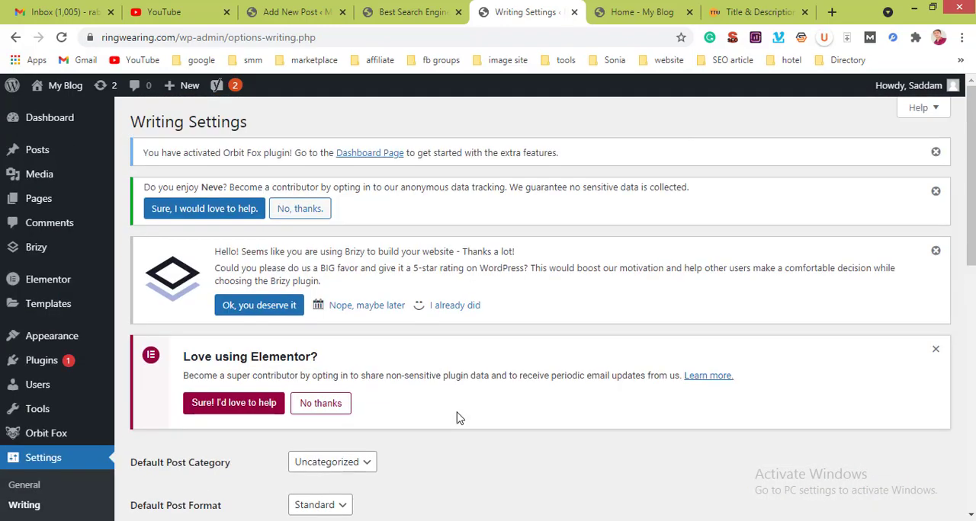
{"action": "scroll", "coordinate": [450, 415], "scroll_direction": "down", "scroll_amount": 8}
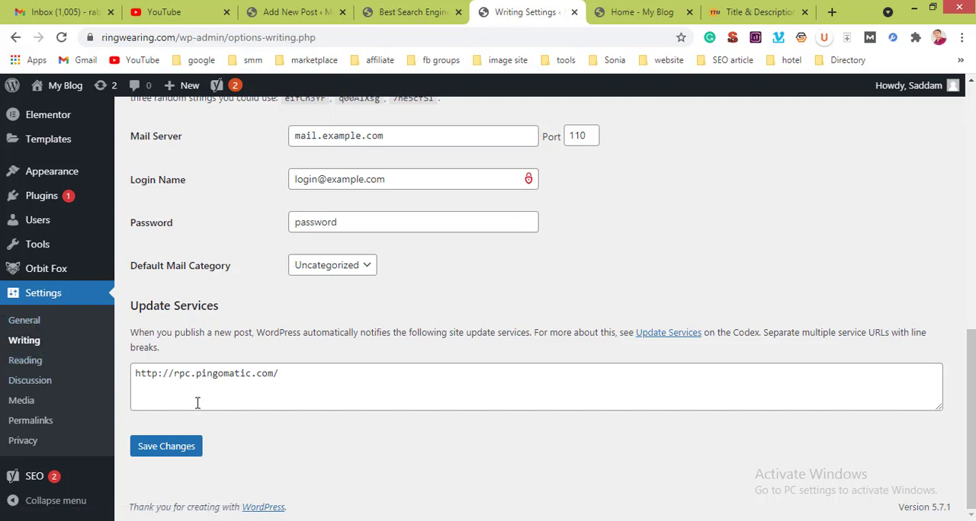
Step: Set the site's permalink structure to Post name in Permalink Settings, save it, and reload the SEO post's preview page
{"action": "left_click", "coordinate": [39, 425]}
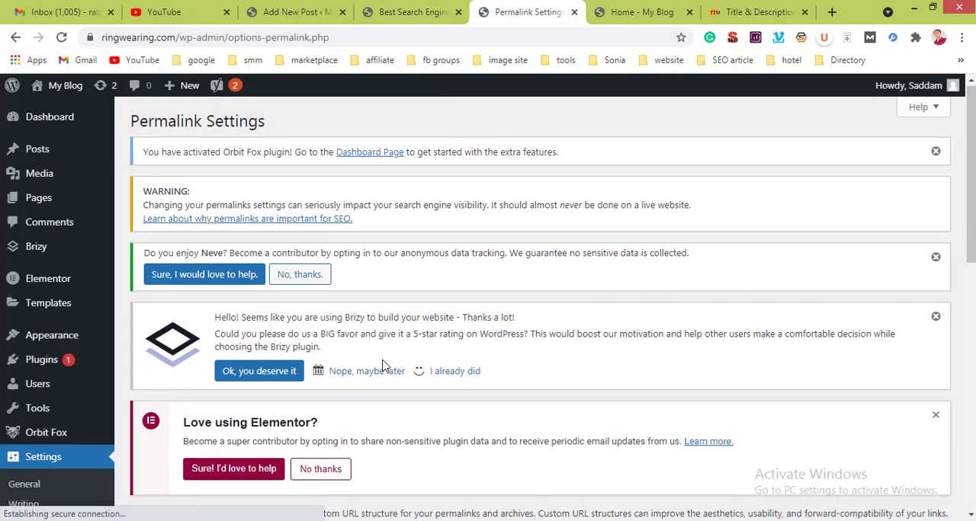
{"action": "scroll", "coordinate": [383, 367], "scroll_direction": "down", "scroll_amount": 5}
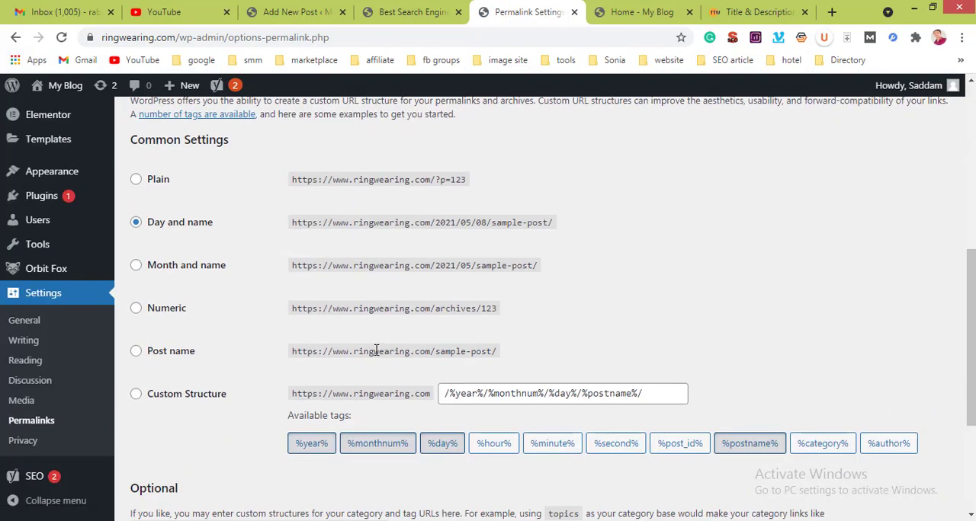
{"action": "left_click", "coordinate": [136, 353]}
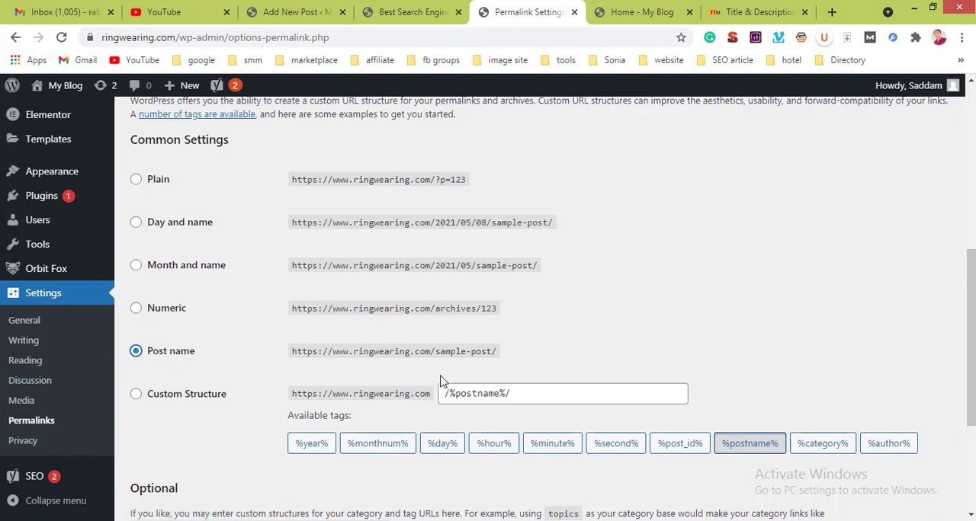
{"action": "scroll", "coordinate": [441, 381], "scroll_direction": "down", "scroll_amount": 3}
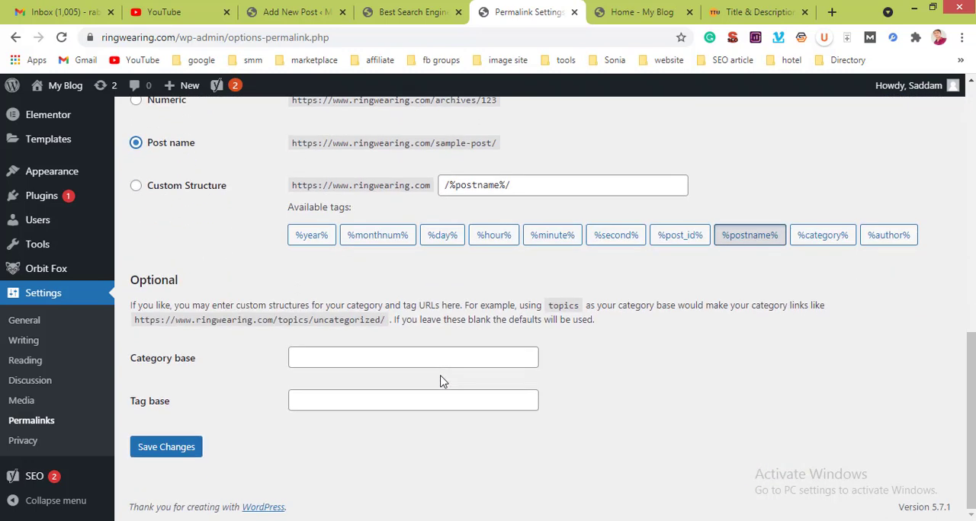
{"action": "left_click", "coordinate": [160, 449]}
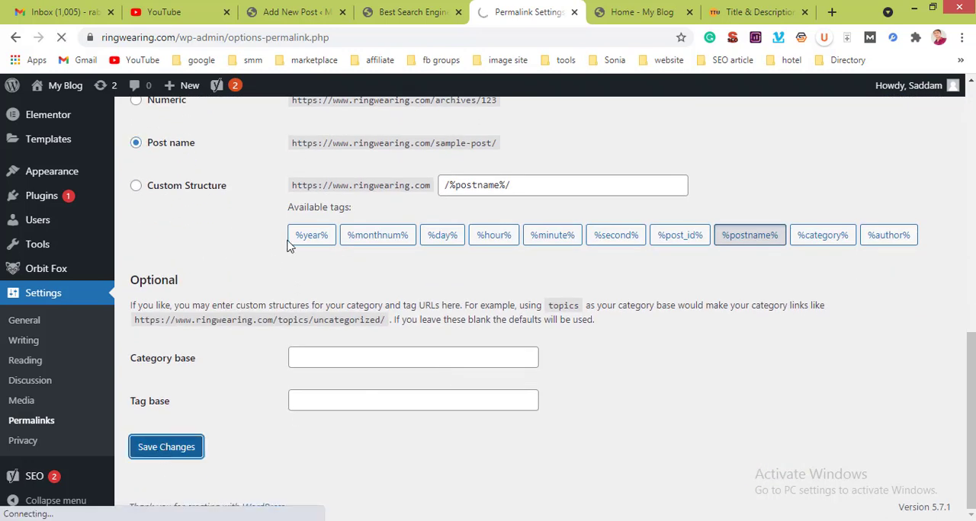
{"action": "left_click", "coordinate": [417, 12]}
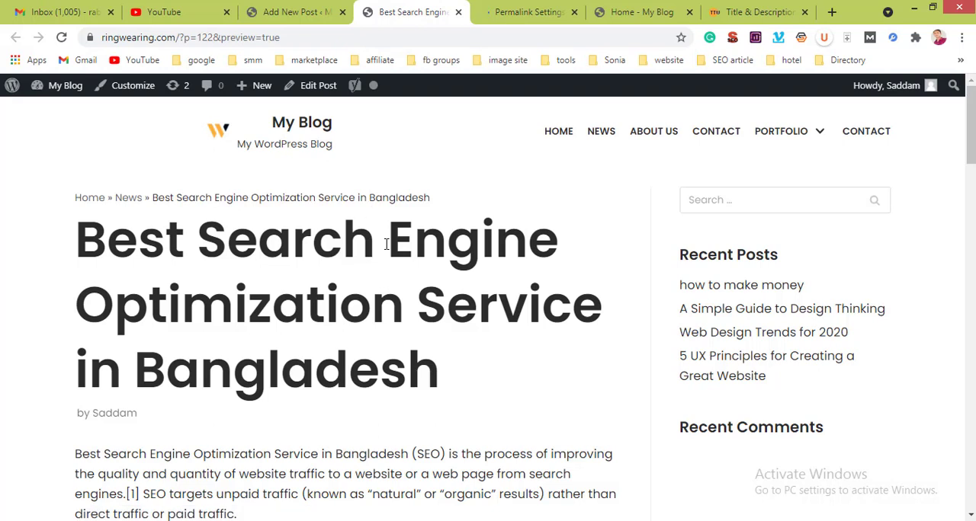
{"action": "left_click", "coordinate": [61, 36]}
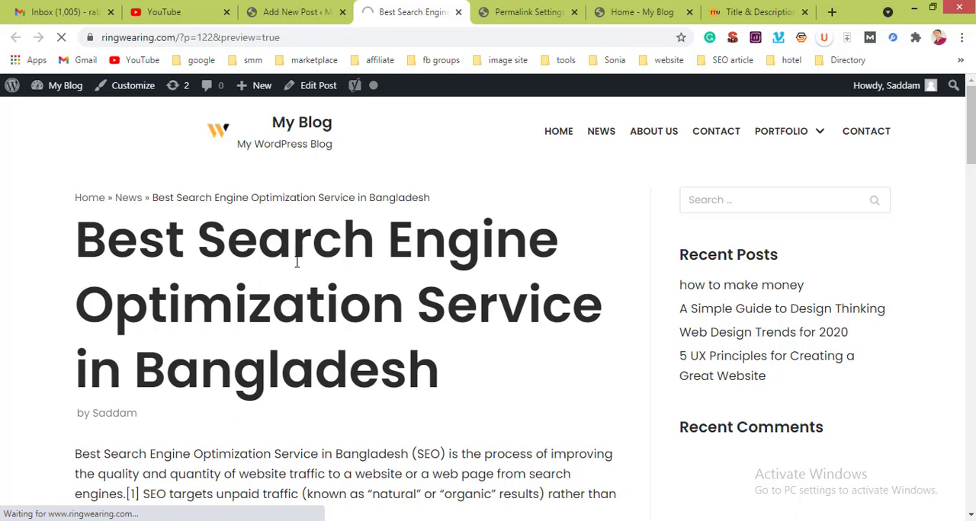
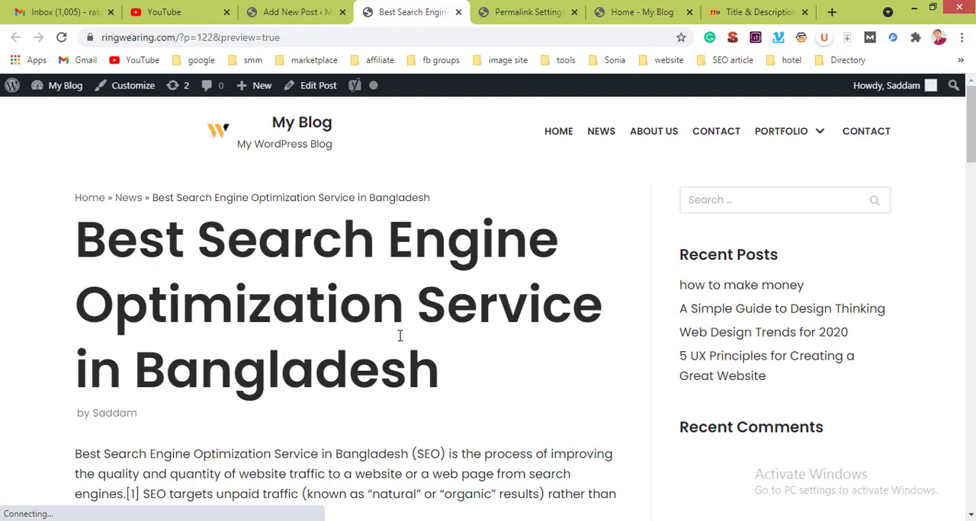
Step: Look through the previewed SEO post from its title down to the comment form
{"action": "scroll", "coordinate": [399, 335], "scroll_direction": "down", "scroll_amount": 4}
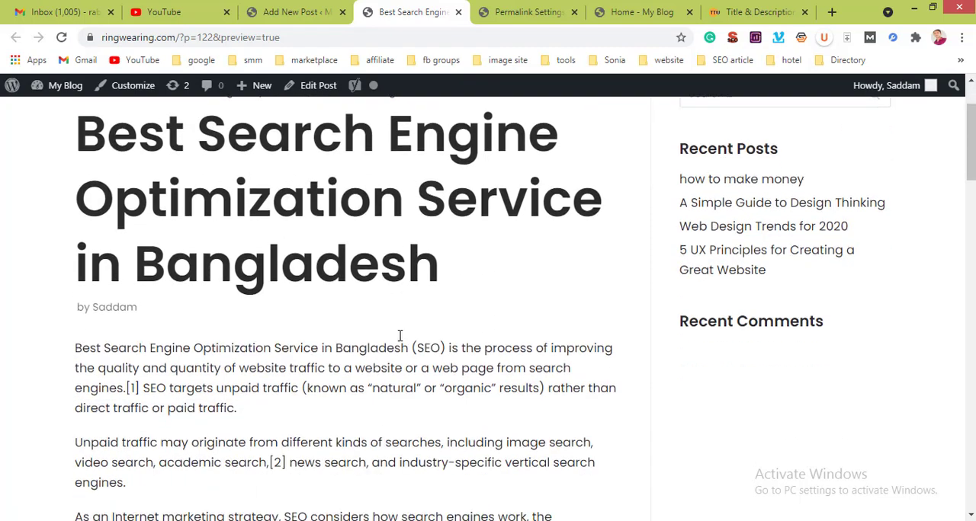
{"action": "scroll", "coordinate": [399, 336], "scroll_direction": "down", "scroll_amount": 5}
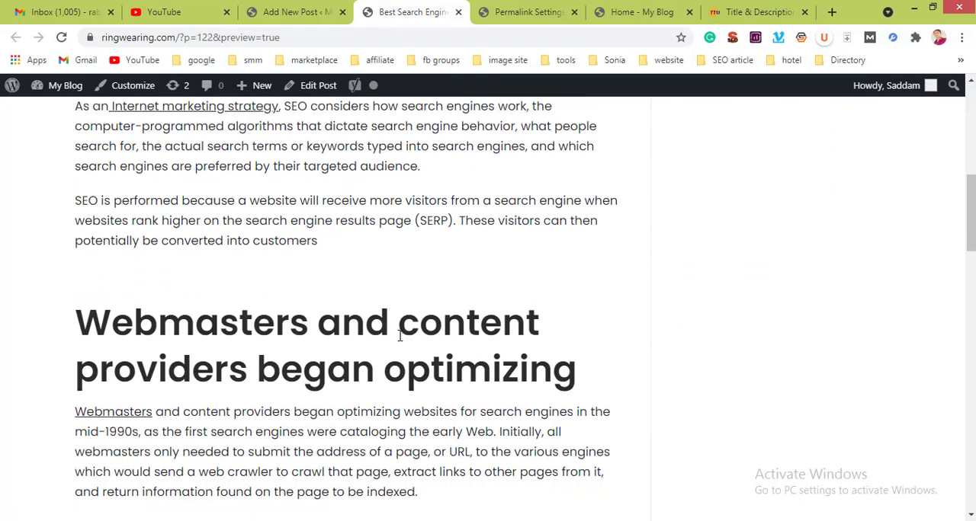
{"action": "scroll", "coordinate": [399, 335], "scroll_direction": "down", "scroll_amount": 18}
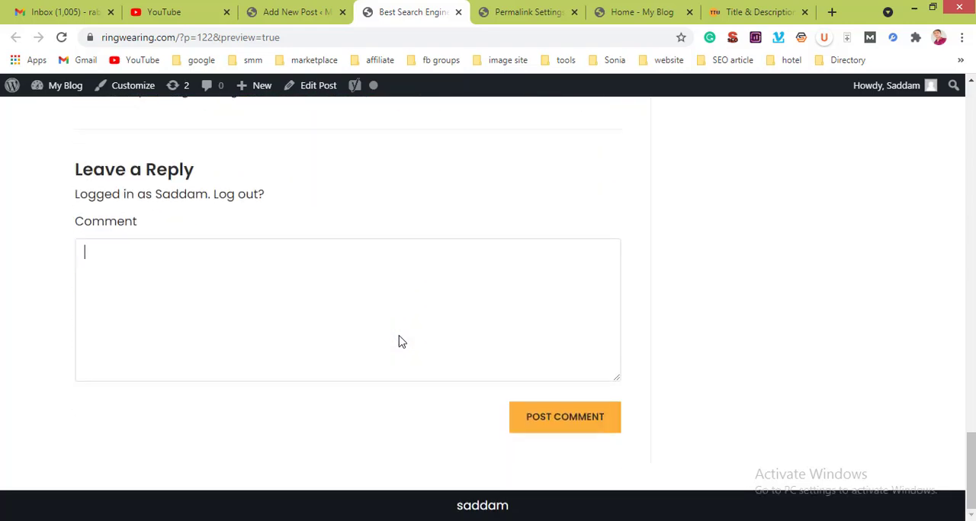
{"action": "key", "text": "Home"}
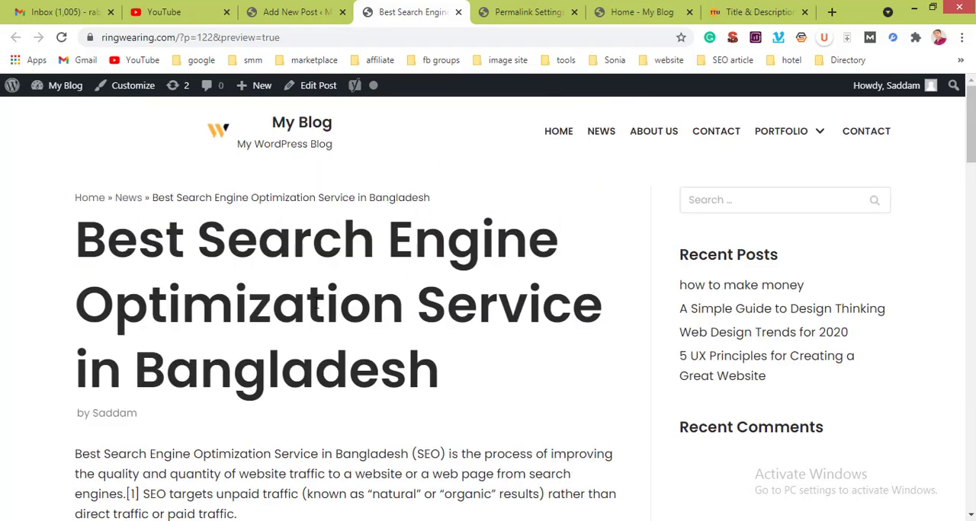
Step: Return to the post editor and publish the Best Search Engine Optimization Service in Bangladesh post
{"action": "left_click", "coordinate": [308, 7]}
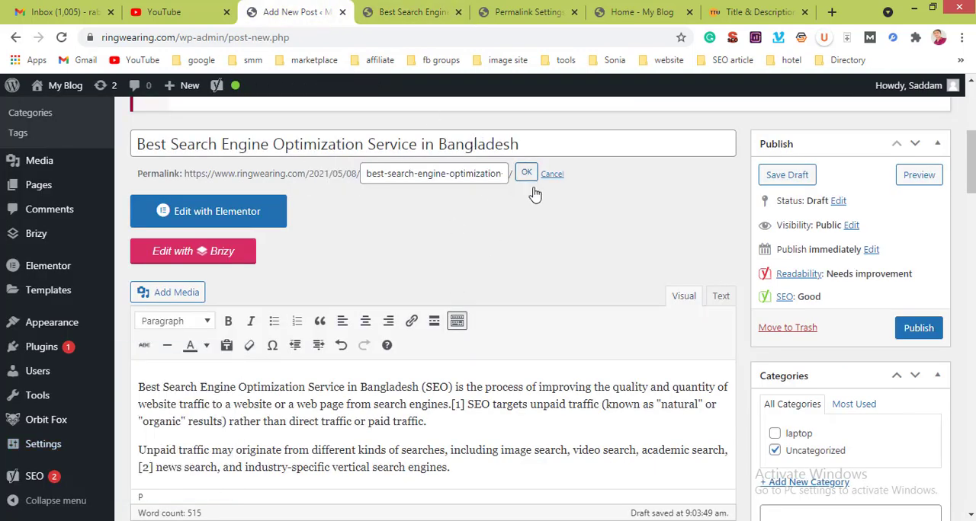
{"action": "left_click", "coordinate": [920, 329]}
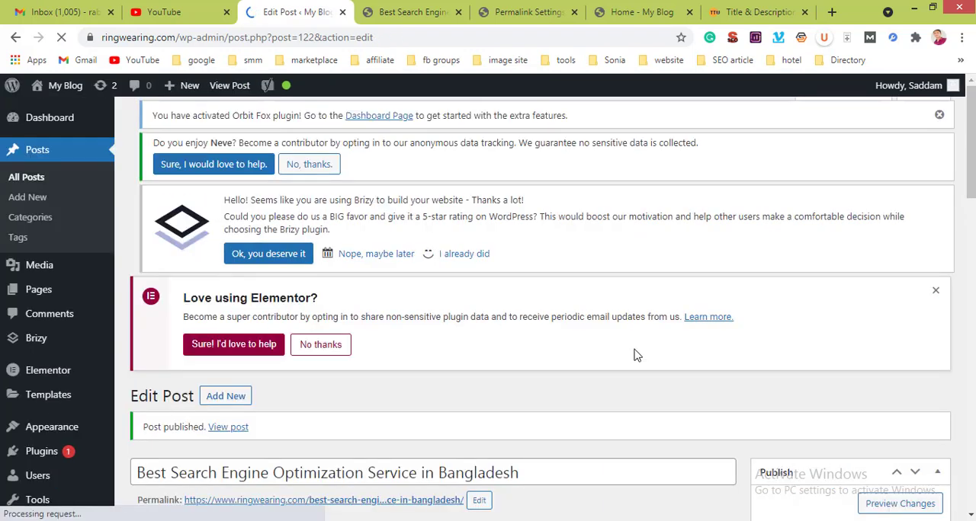
{"action": "scroll", "coordinate": [637, 355], "scroll_direction": "down", "scroll_amount": 15}
{"action": "scroll", "coordinate": [636, 355], "scroll_direction": "up", "scroll_amount": 10}
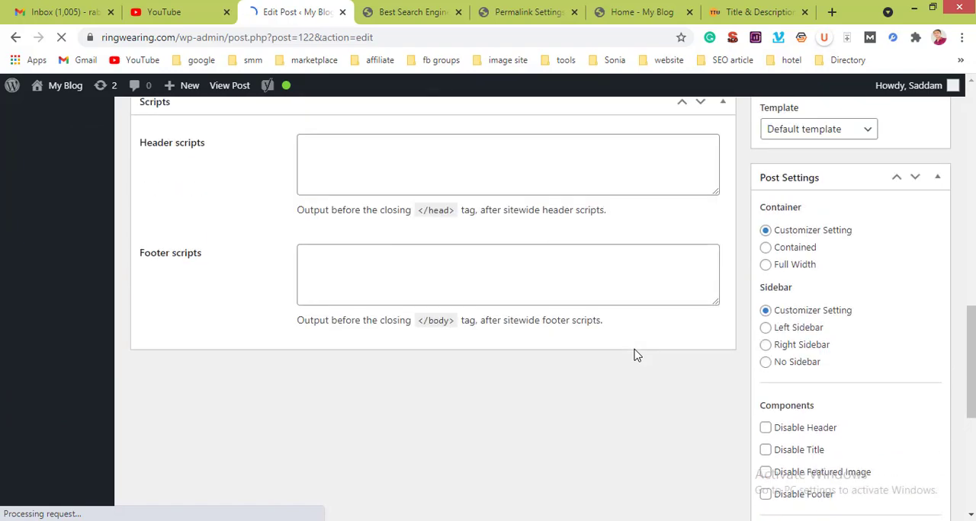
{"action": "scroll", "coordinate": [637, 355], "scroll_direction": "up", "scroll_amount": 8}
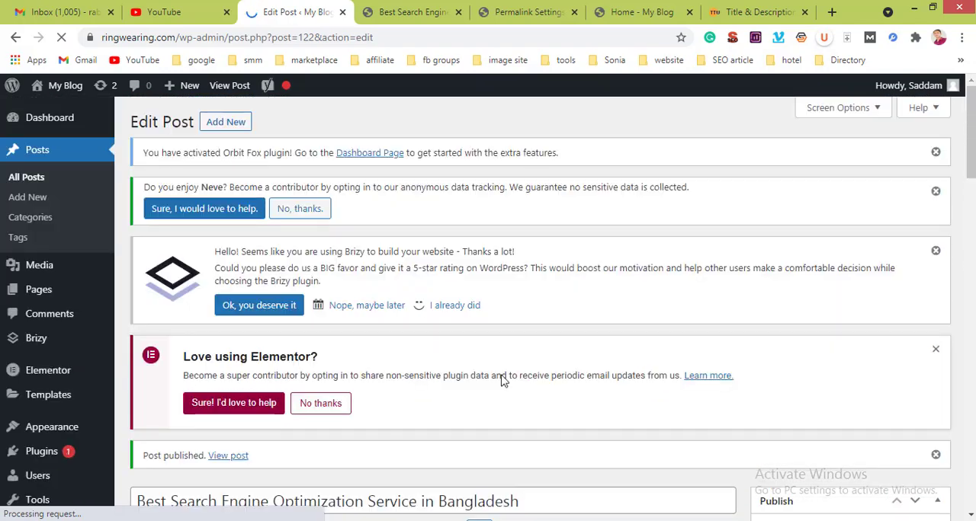
Step: Expand the published post's Yoast SEO analysis and examine the problems, improvements and good results for the focus keyphrase
{"action": "scroll", "coordinate": [484, 376], "scroll_direction": "down", "scroll_amount": 8}
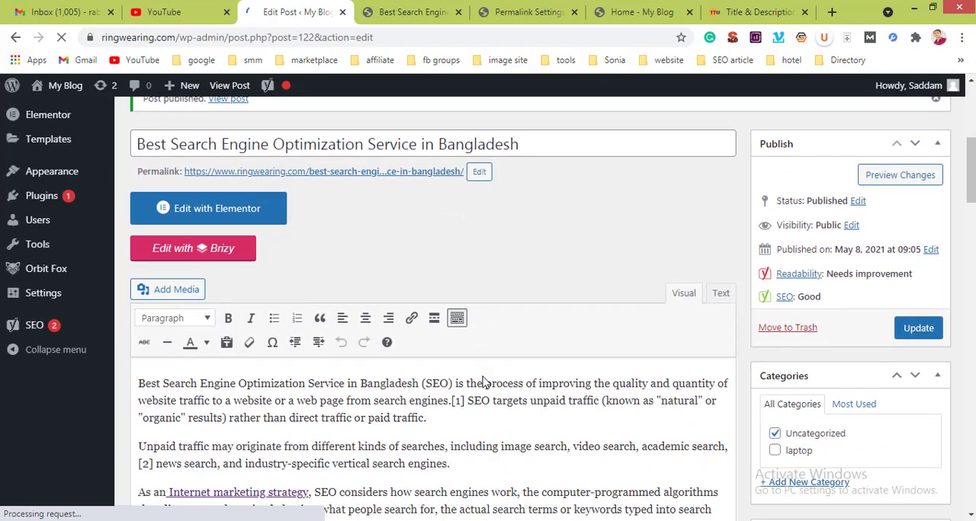
{"action": "scroll", "coordinate": [487, 374], "scroll_direction": "down", "scroll_amount": 10}
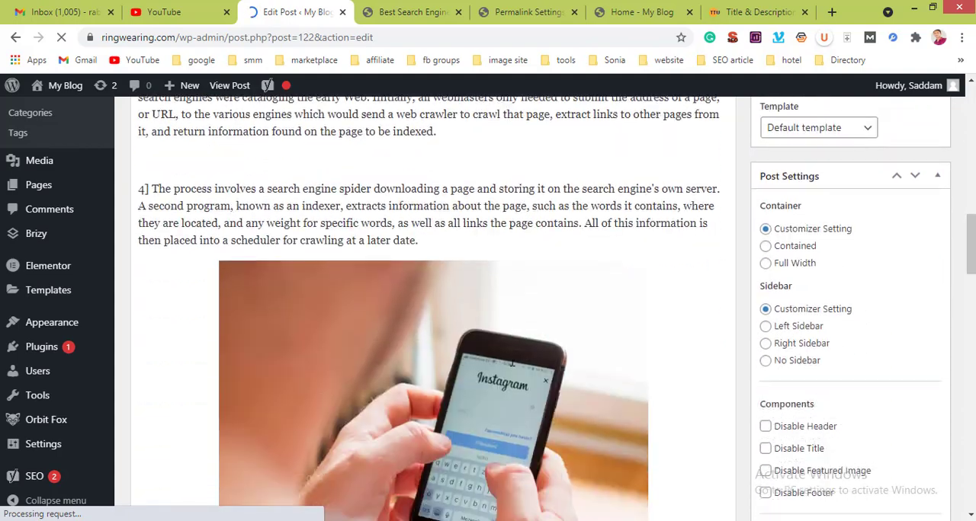
{"action": "scroll", "coordinate": [513, 361], "scroll_direction": "down", "scroll_amount": 6}
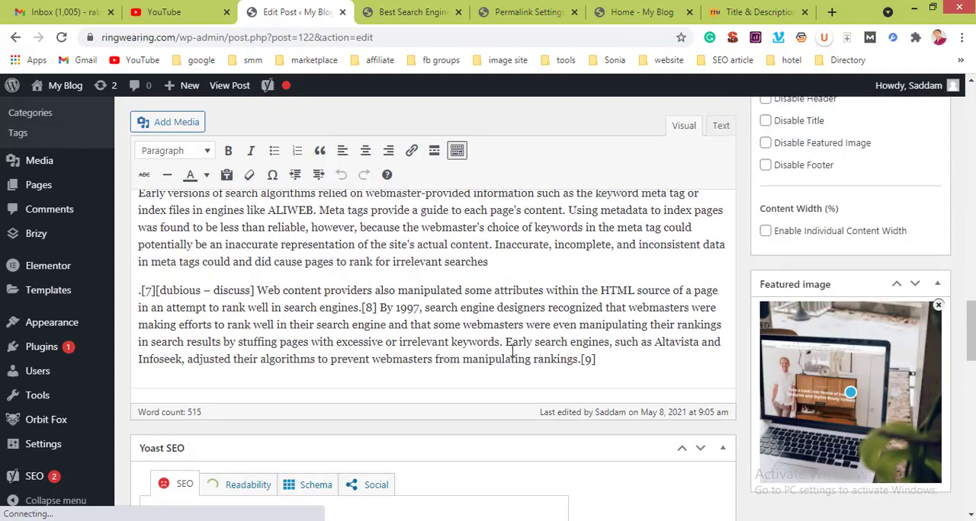
{"action": "scroll", "coordinate": [563, 337], "scroll_direction": "down", "scroll_amount": 1}
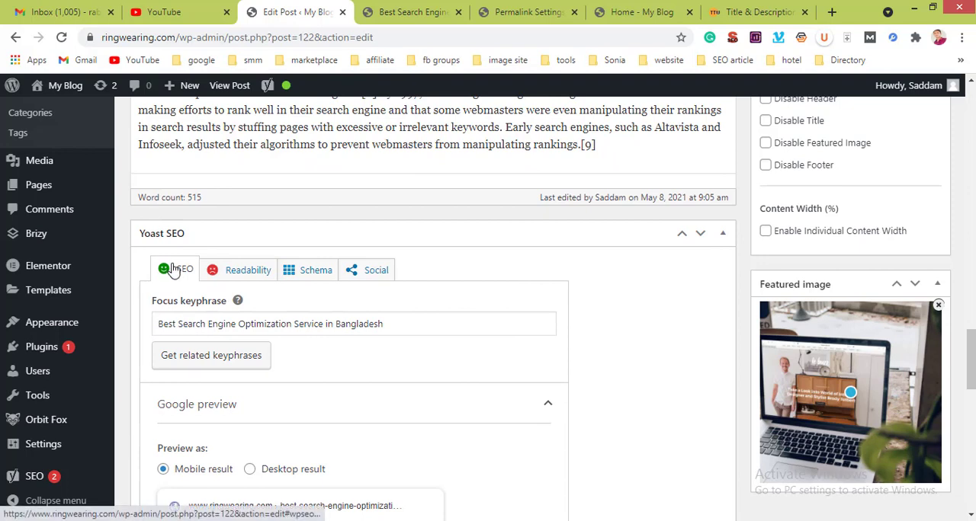
{"action": "scroll", "coordinate": [202, 285], "scroll_direction": "down", "scroll_amount": 2}
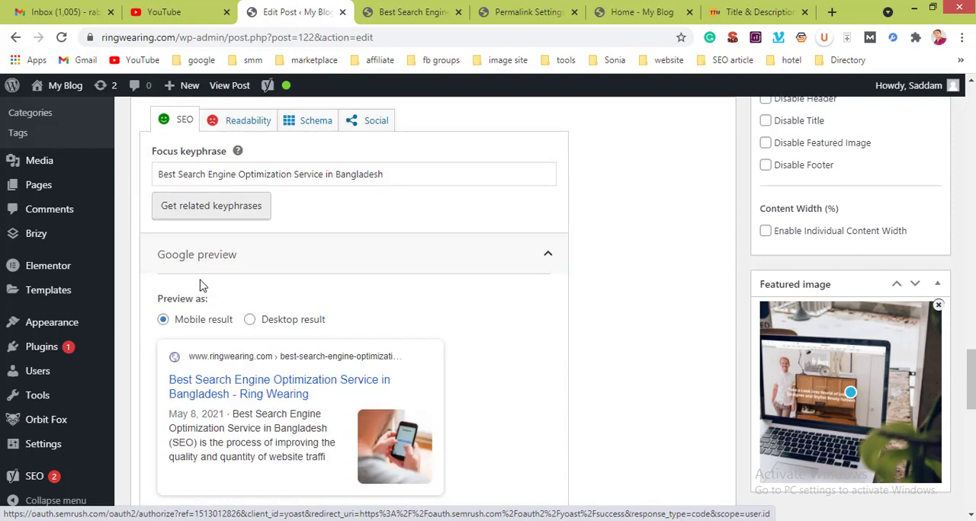
{"action": "scroll", "coordinate": [202, 285], "scroll_direction": "down", "scroll_amount": 3}
{"action": "scroll", "coordinate": [202, 285], "scroll_direction": "down", "scroll_amount": 4}
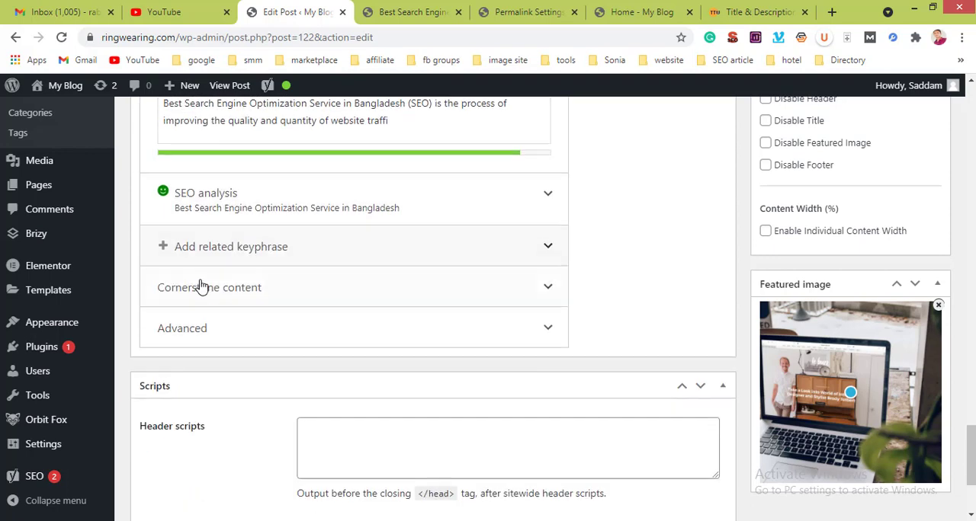
{"action": "left_click", "coordinate": [254, 194]}
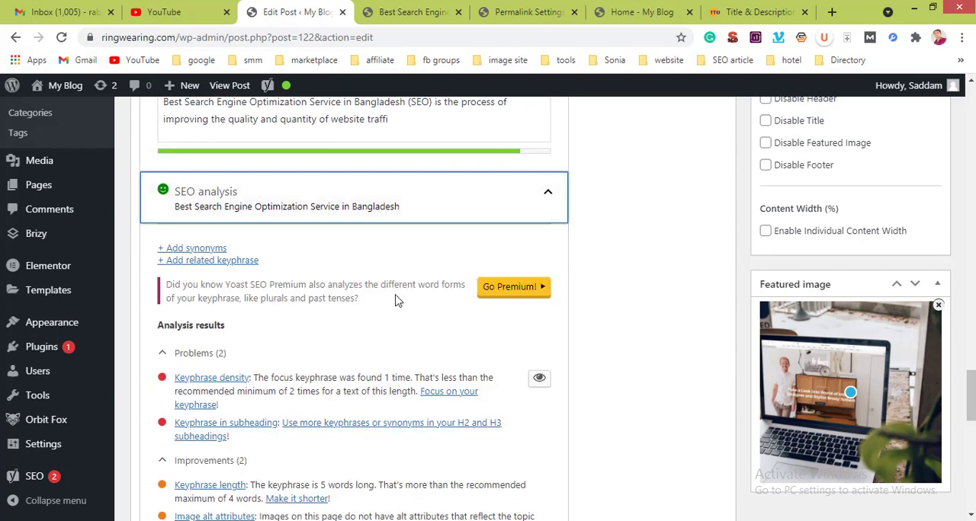
{"action": "scroll", "coordinate": [395, 300], "scroll_direction": "down", "scroll_amount": 5}
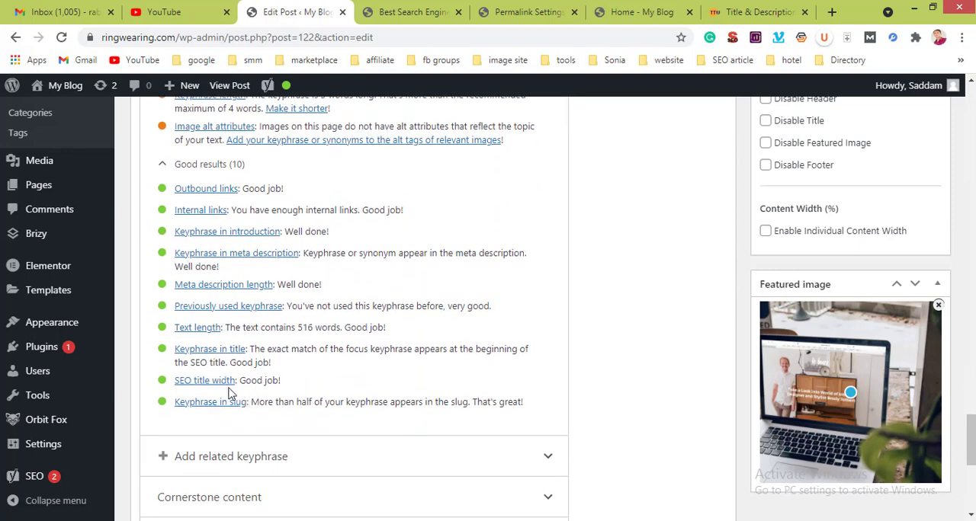
{"action": "scroll", "coordinate": [204, 255], "scroll_direction": "up", "scroll_amount": 2}
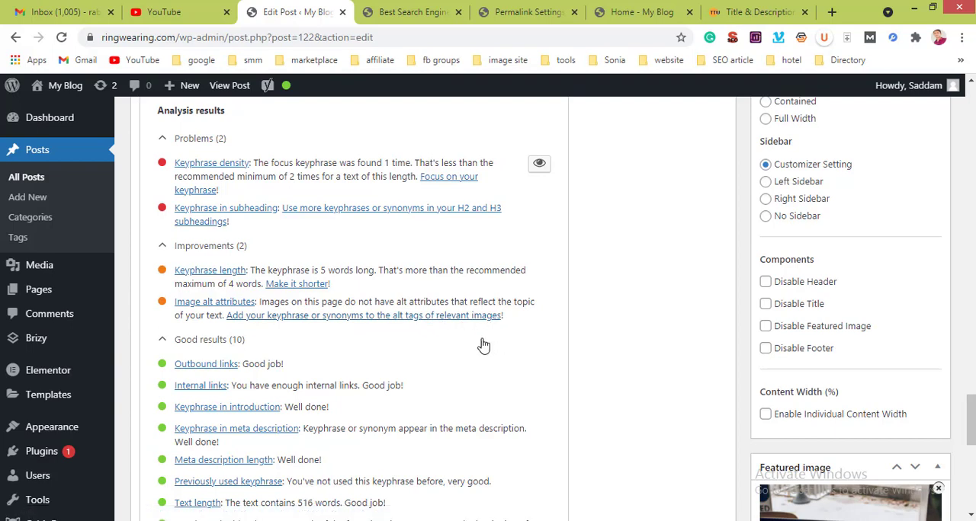
{"action": "scroll", "coordinate": [483, 345], "scroll_direction": "up", "scroll_amount": 3}
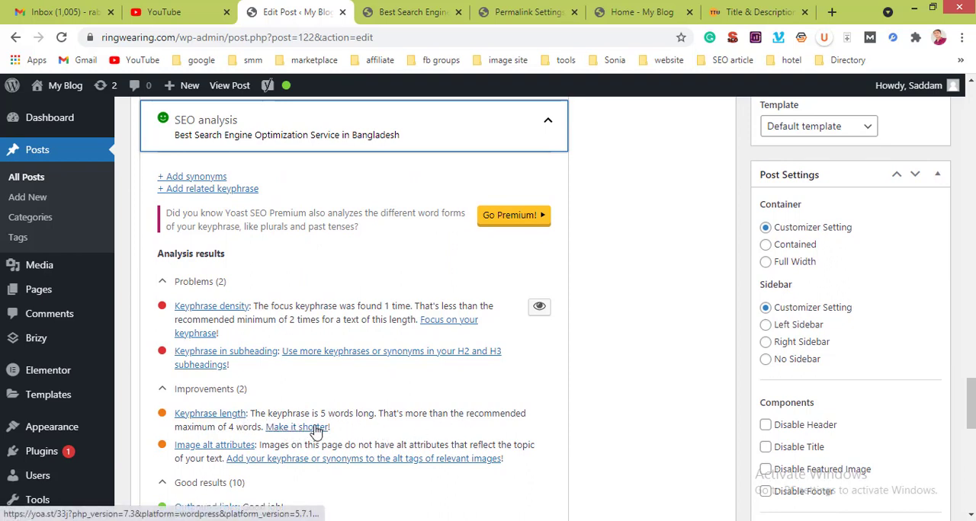
{"action": "scroll", "coordinate": [379, 245], "scroll_direction": "up", "scroll_amount": 4}
{"action": "scroll", "coordinate": [378, 246], "scroll_direction": "up", "scroll_amount": 10}
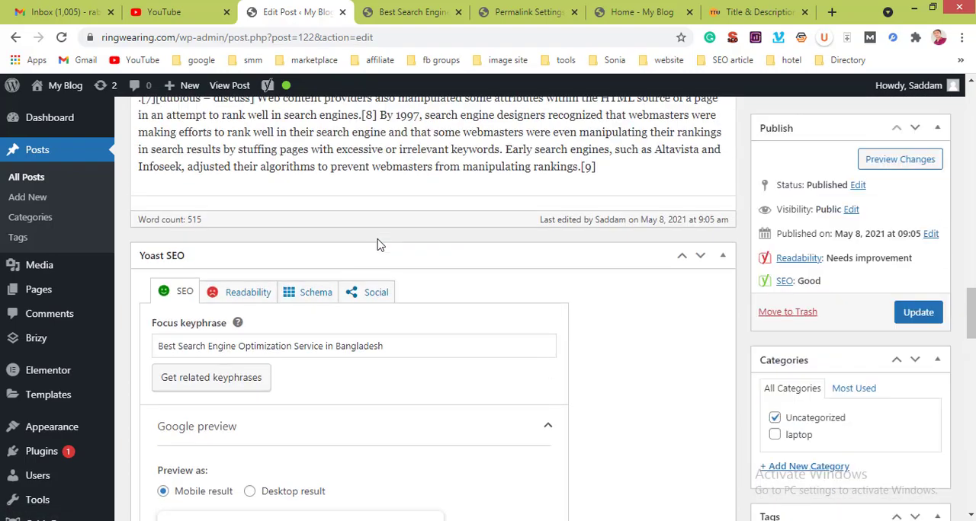
Step: Split the post's last paragraph before "[8] By 1997" and leave an empty paragraph between the two parts
{"action": "scroll", "coordinate": [379, 245], "scroll_direction": "down", "scroll_amount": 2}
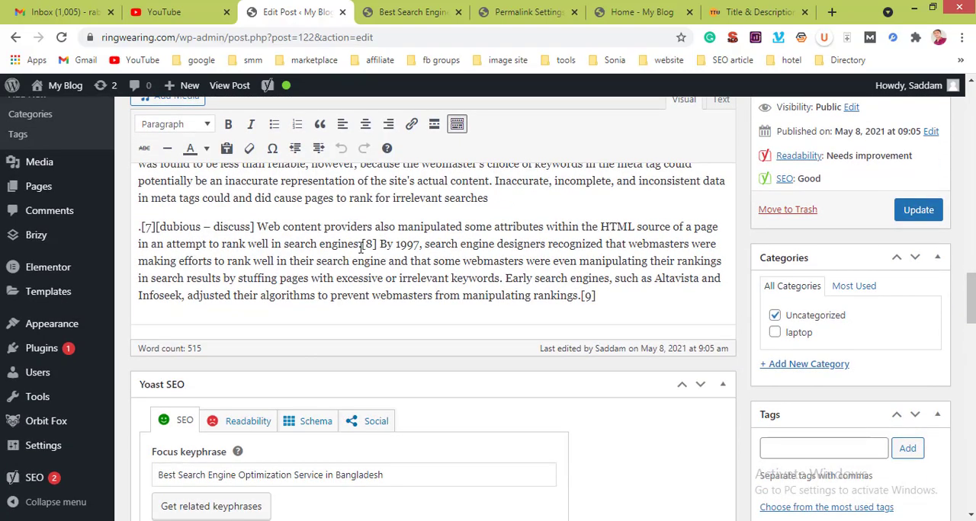
{"action": "left_click", "coordinate": [361, 245]}
{"action": "key", "text": "Return"}
{"action": "key", "text": "Return"}
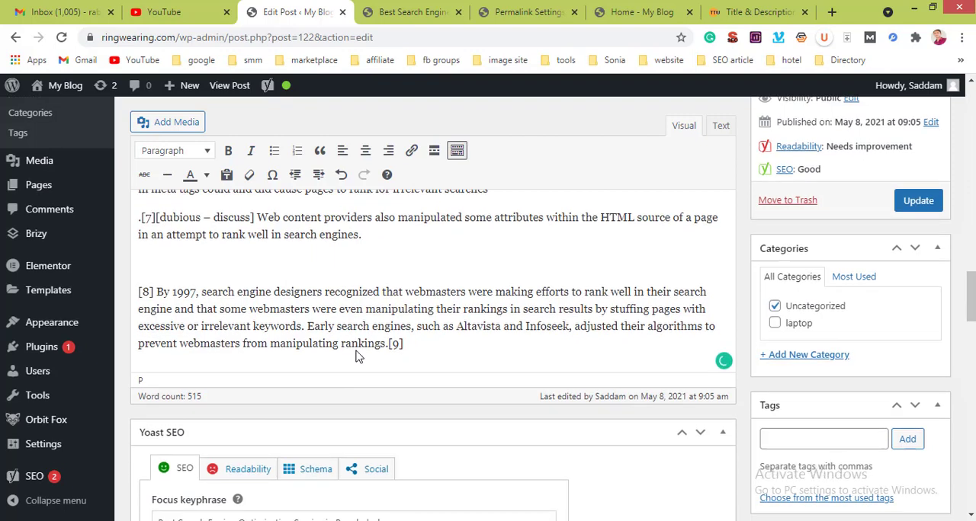
Step: Copy the Yoast focus keyphrase into the empty paragraph above "[8] By 1997" and format it as Heading 2
{"action": "scroll", "coordinate": [357, 352], "scroll_direction": "down", "scroll_amount": 5}
{"action": "scroll", "coordinate": [358, 356], "scroll_direction": "down", "scroll_amount": 2}
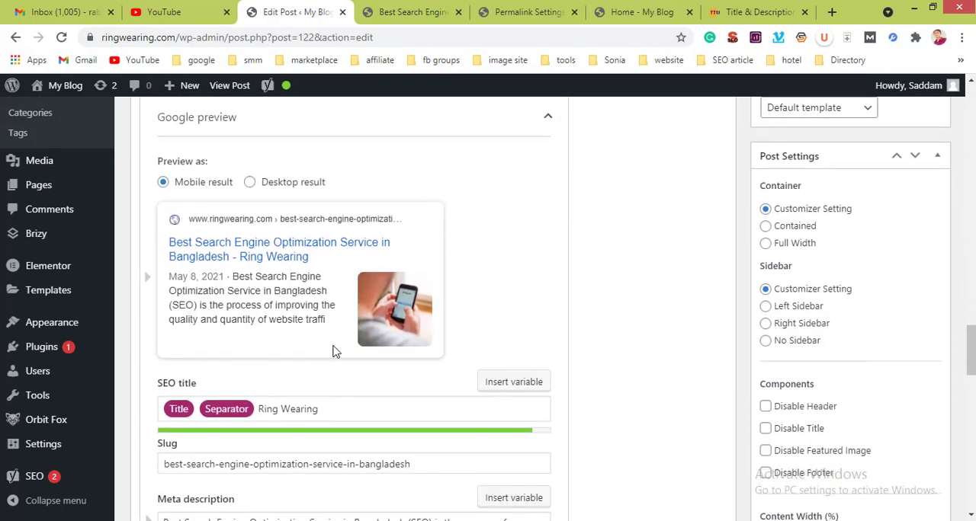
{"action": "scroll", "coordinate": [333, 352], "scroll_direction": "down", "scroll_amount": 6}
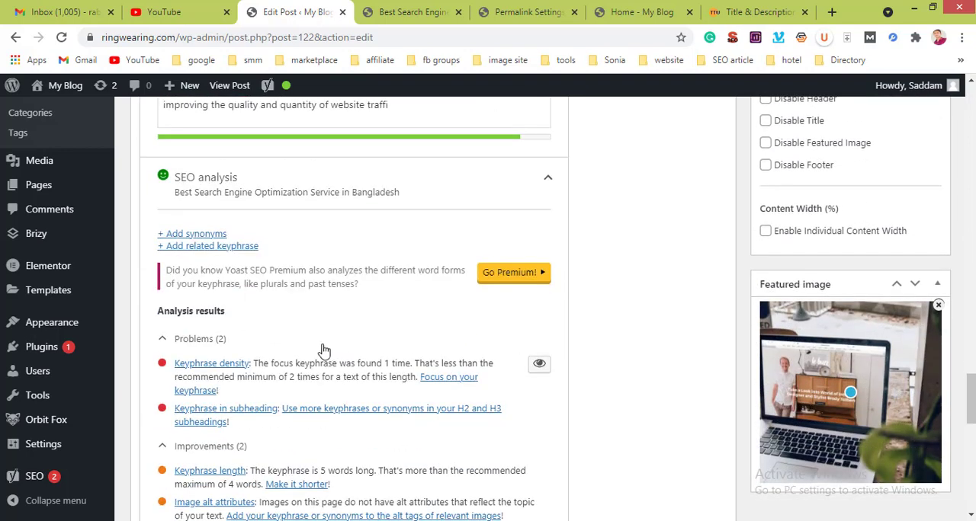
{"action": "scroll", "coordinate": [322, 349], "scroll_direction": "down", "scroll_amount": 2}
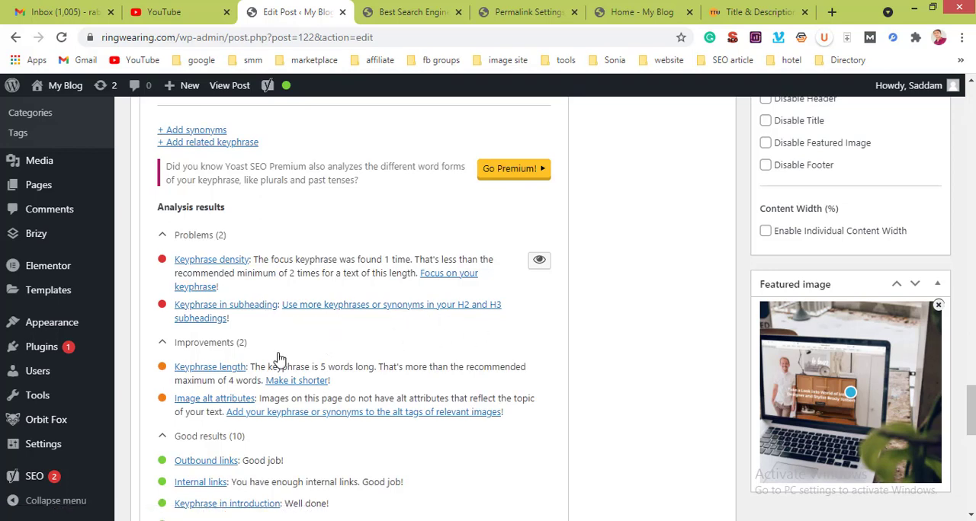
{"action": "scroll", "coordinate": [278, 354], "scroll_direction": "up", "scroll_amount": 10}
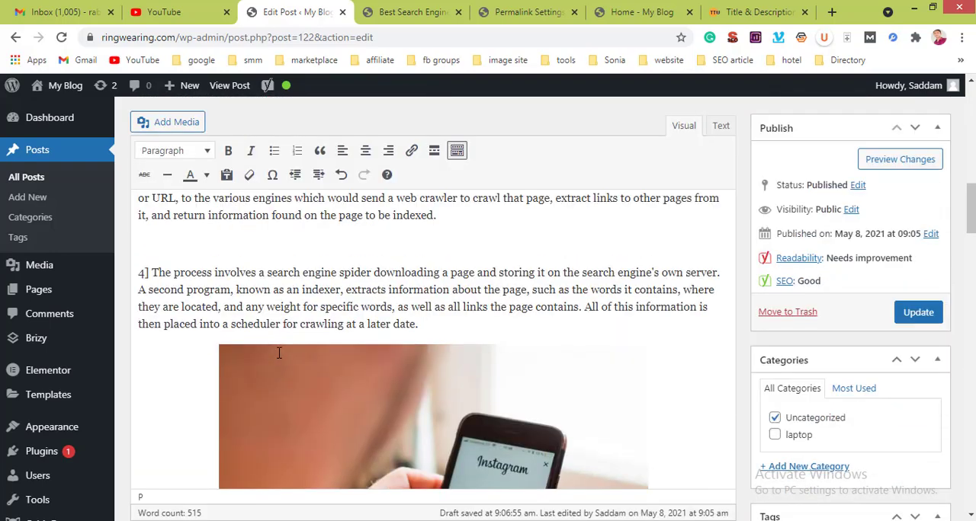
{"action": "scroll", "coordinate": [279, 352], "scroll_direction": "down", "scroll_amount": 5}
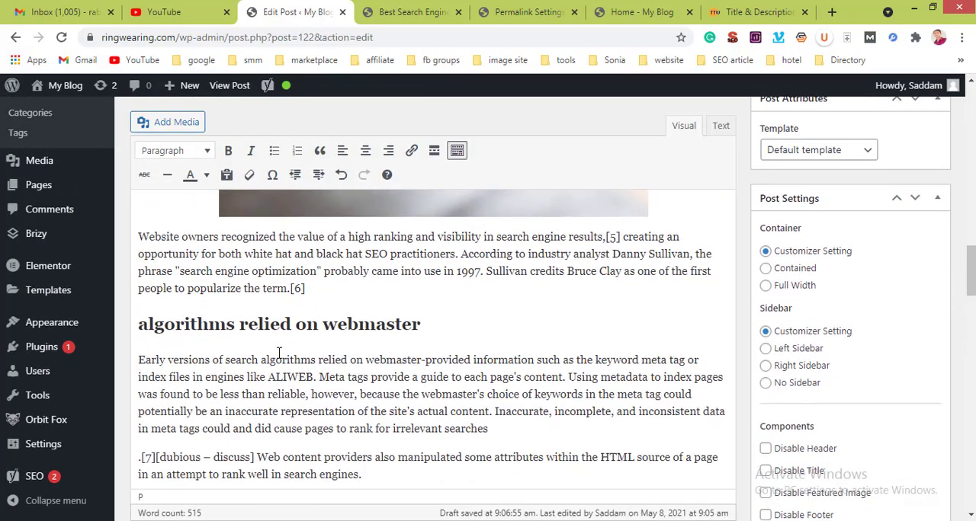
{"action": "scroll", "coordinate": [278, 353], "scroll_direction": "down", "scroll_amount": 6}
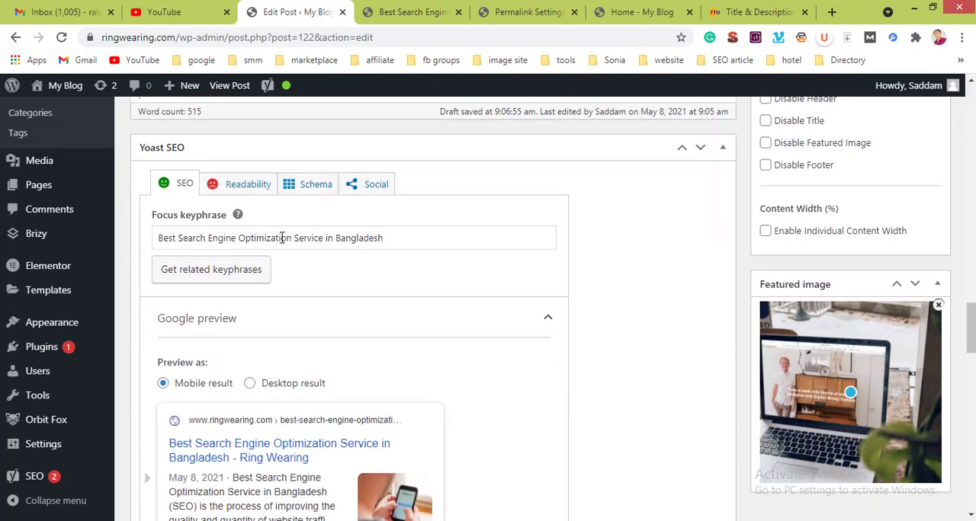
{"action": "triple_click", "coordinate": [282, 238]}
{"action": "key", "text": "ctrl+c"}
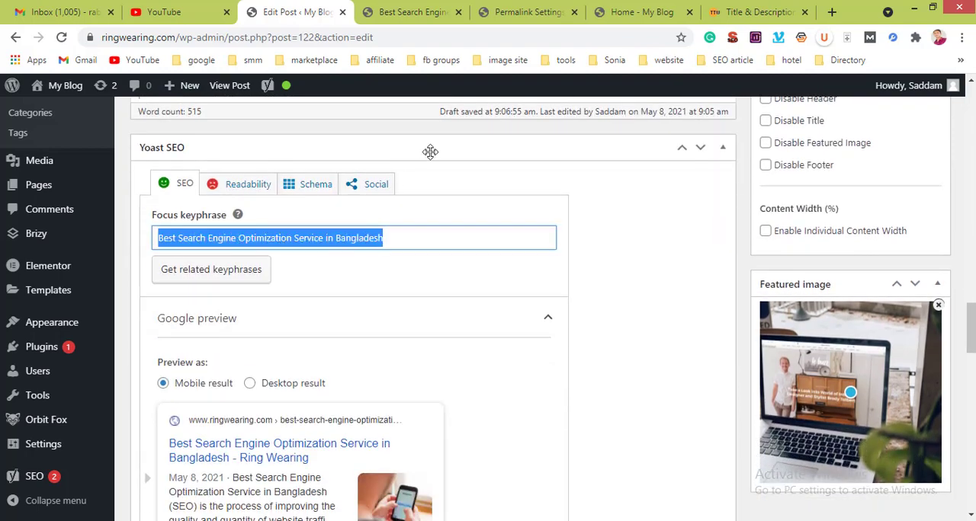
{"action": "scroll", "coordinate": [460, 150], "scroll_direction": "up", "scroll_amount": 8}
{"action": "scroll", "coordinate": [460, 151], "scroll_direction": "down", "scroll_amount": 6}
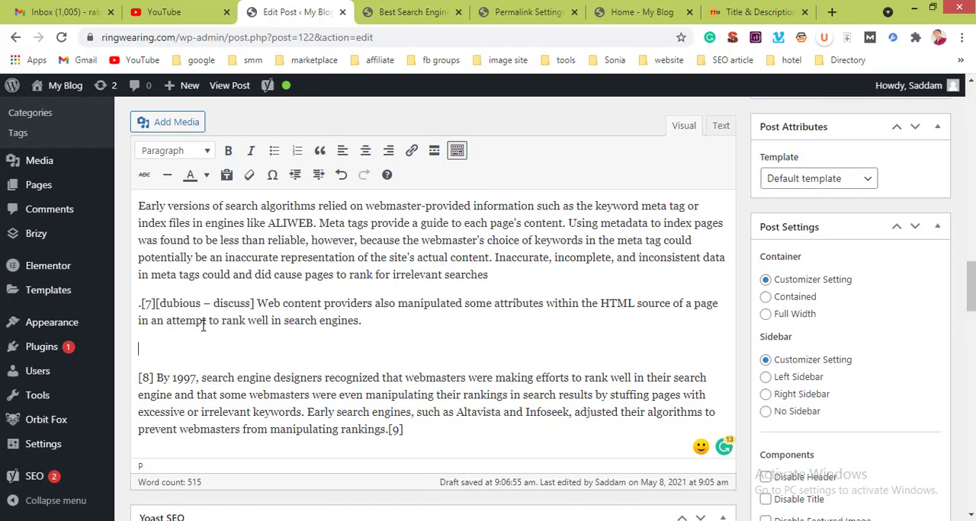
{"action": "key", "text": "ctrl+v"}
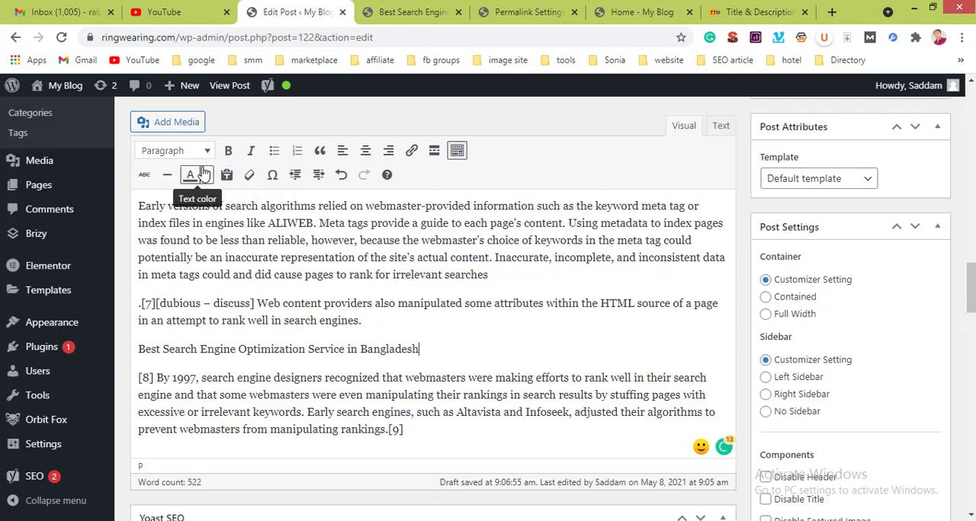
{"action": "left_click", "coordinate": [203, 153]}
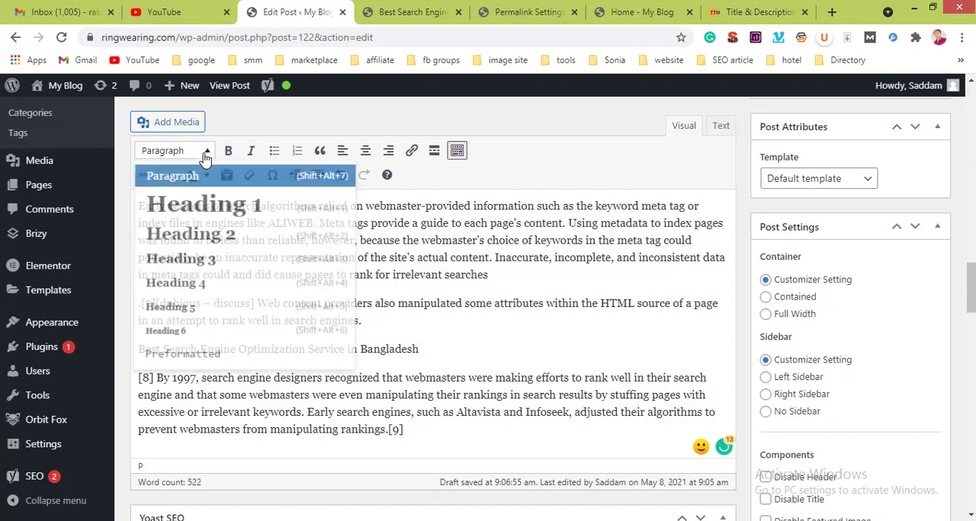
{"action": "left_click", "coordinate": [202, 249]}
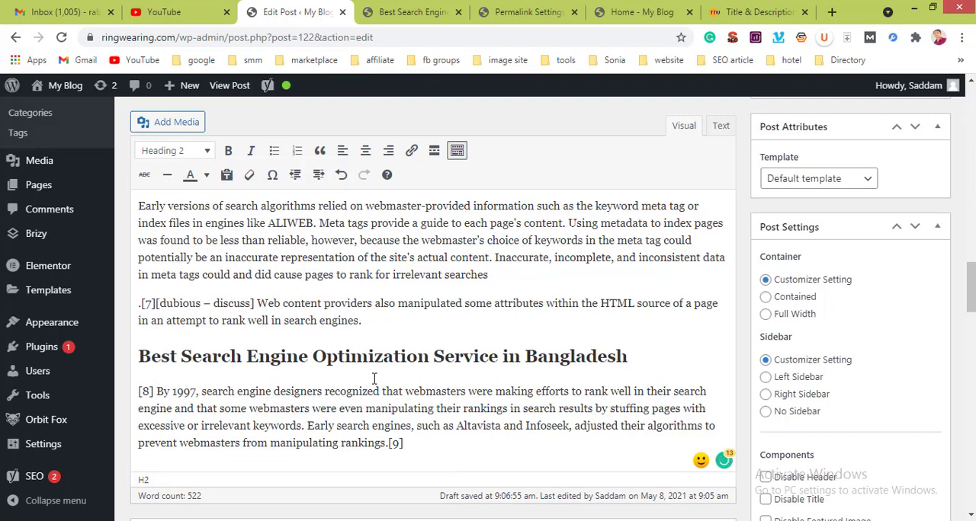
Step: Recheck the Yoast SEO analysis for keyphrase density, subheading use and the remaining improvements
{"action": "scroll", "coordinate": [369, 358], "scroll_direction": "down", "scroll_amount": 10}
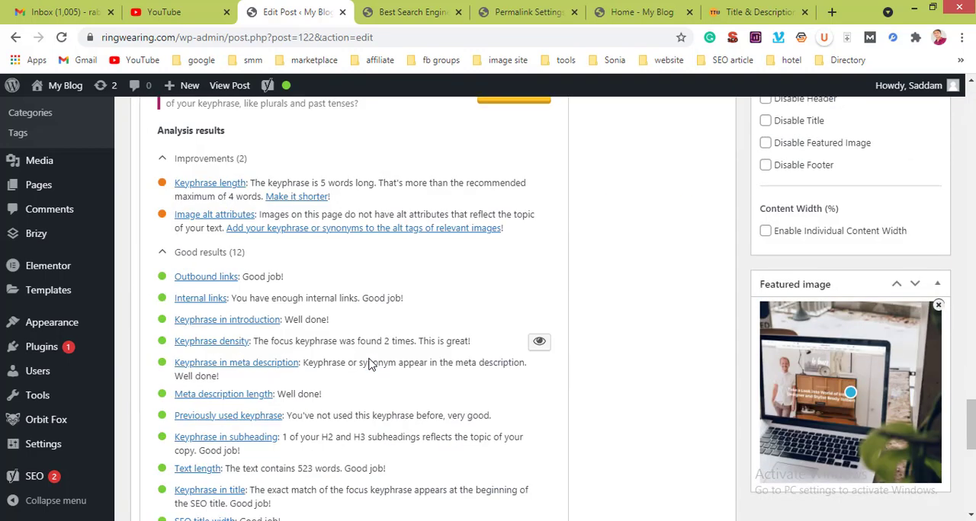
{"action": "scroll", "coordinate": [320, 323], "scroll_direction": "up", "scroll_amount": 2}
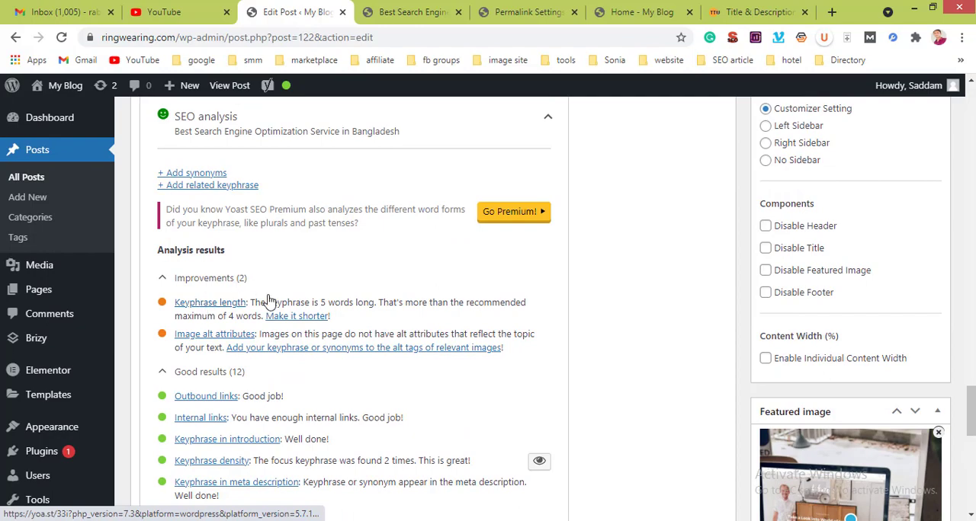
{"action": "scroll", "coordinate": [297, 278], "scroll_direction": "down", "scroll_amount": 5}
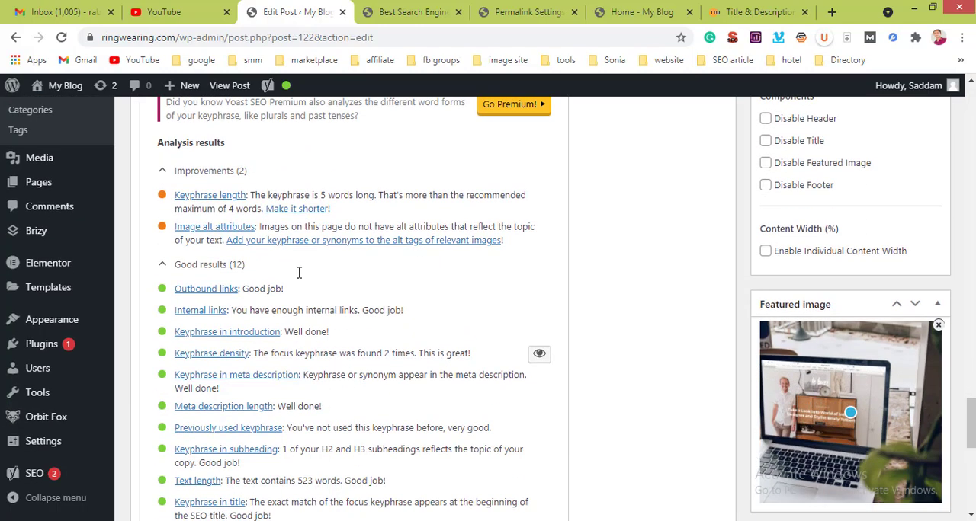
Step: Split the paragraph under "algorithms relied on webmaster" before the sentence beginning "Inaccurate, incomplete, and inconsistent data"
{"action": "scroll", "coordinate": [299, 272], "scroll_direction": "up", "scroll_amount": 5}
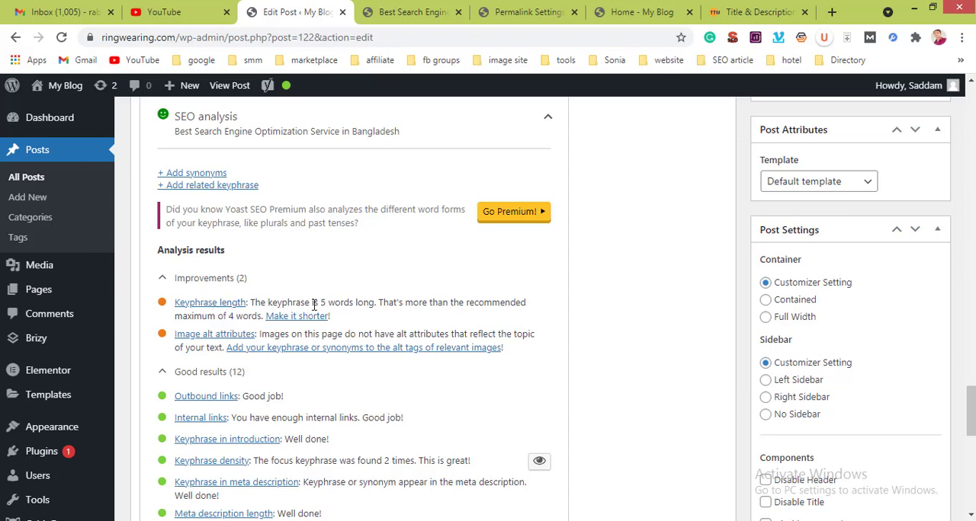
{"action": "scroll", "coordinate": [359, 315], "scroll_direction": "up", "scroll_amount": 1}
{"action": "scroll", "coordinate": [358, 315], "scroll_direction": "up", "scroll_amount": 10}
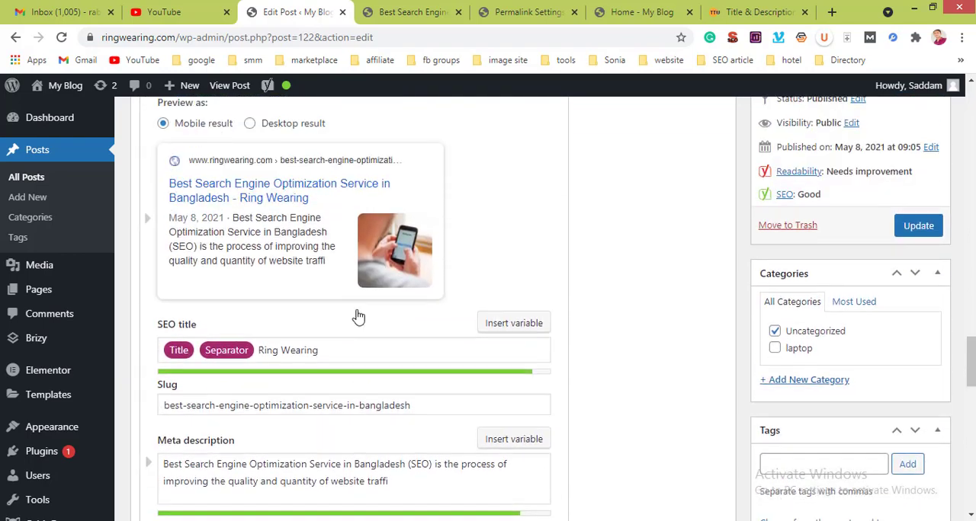
{"action": "scroll", "coordinate": [358, 316], "scroll_direction": "up", "scroll_amount": 1}
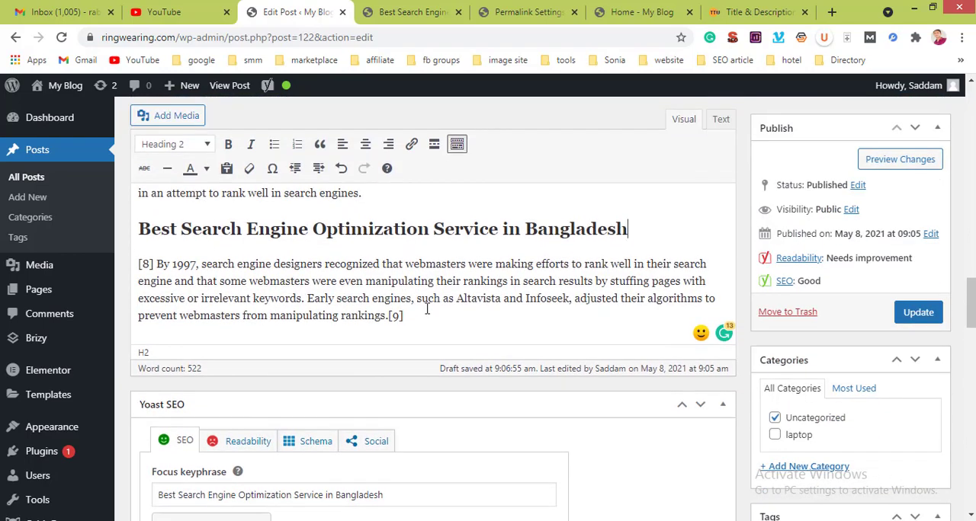
{"action": "scroll", "coordinate": [422, 267], "scroll_direction": "up", "scroll_amount": 4}
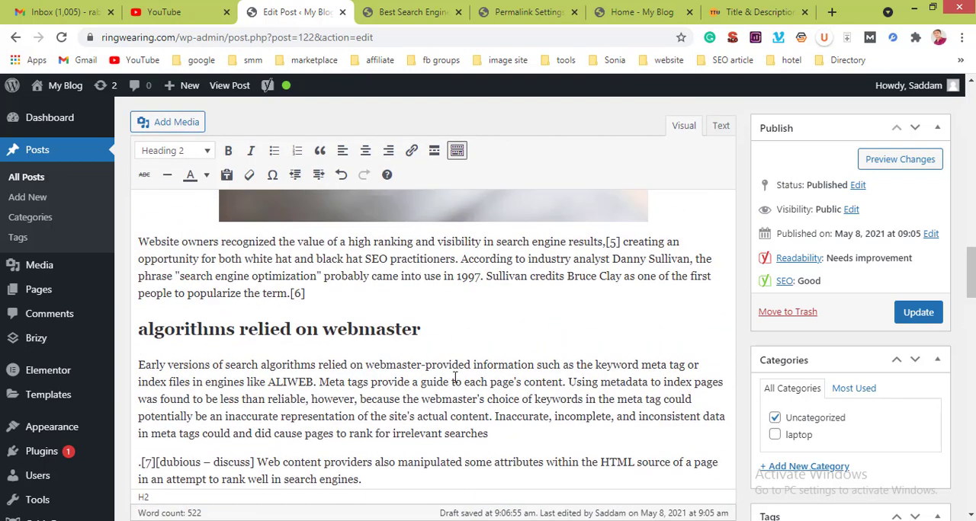
{"action": "left_click", "coordinate": [494, 417]}
{"action": "key", "text": "Return"}
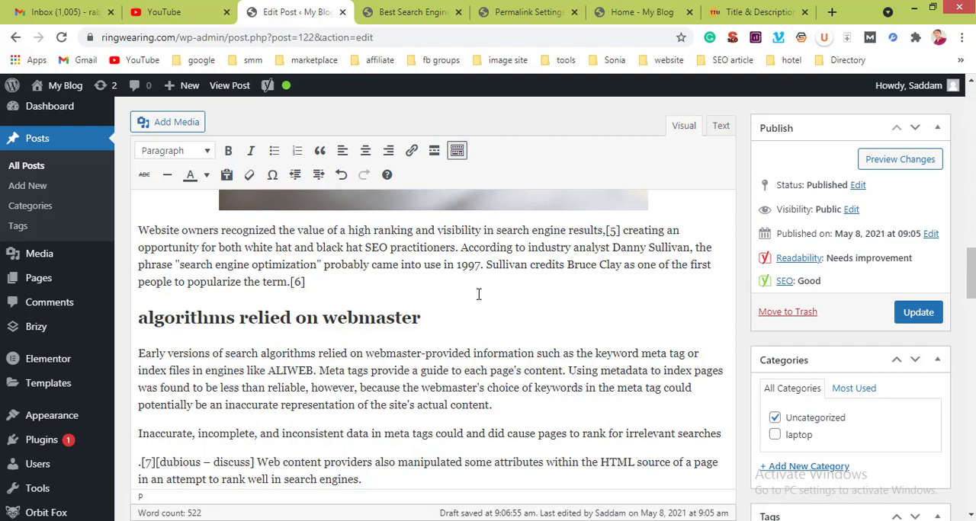
Step: Look over the post's paragraphs, headings and image from the opening text down to the Yoast SEO settings
{"action": "scroll", "coordinate": [472, 260], "scroll_direction": "up", "scroll_amount": 10}
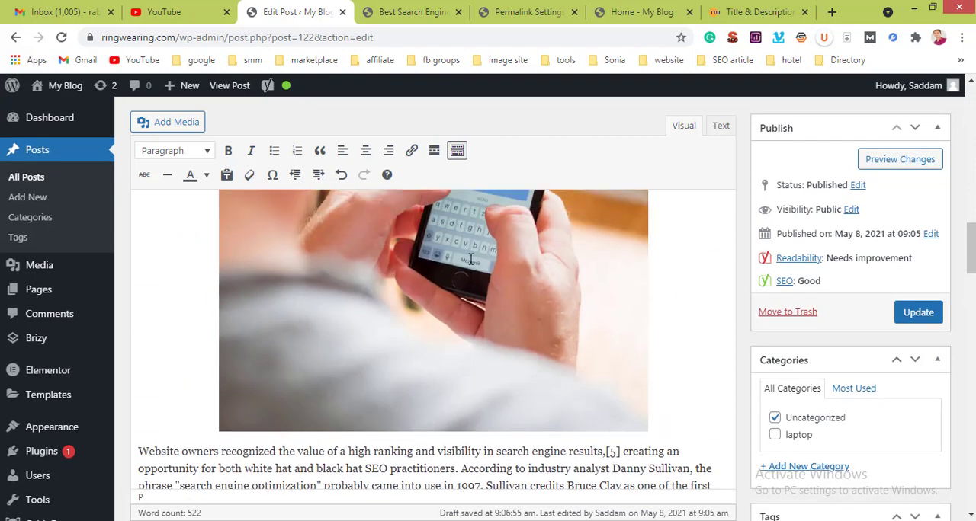
{"action": "scroll", "coordinate": [470, 259], "scroll_direction": "down", "scroll_amount": 5}
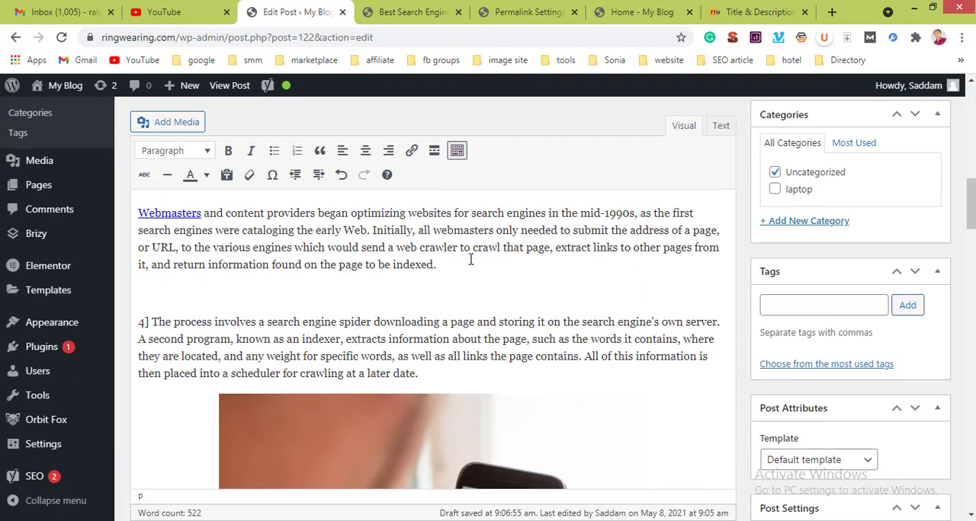
{"action": "scroll", "coordinate": [472, 263], "scroll_direction": "up", "scroll_amount": 10}
{"action": "scroll", "coordinate": [470, 263], "scroll_direction": "up", "scroll_amount": 5}
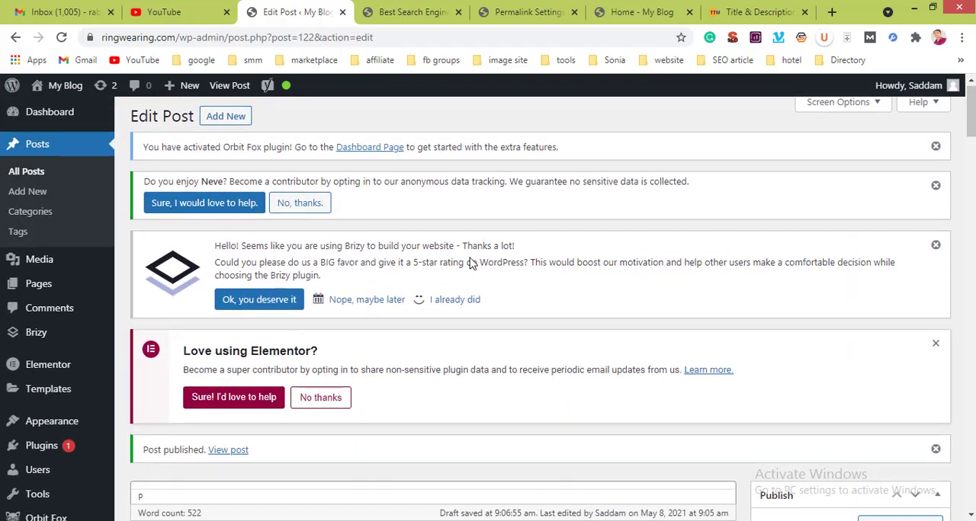
{"action": "scroll", "coordinate": [470, 263], "scroll_direction": "down", "scroll_amount": 8}
{"action": "scroll", "coordinate": [470, 263], "scroll_direction": "down", "scroll_amount": 1}
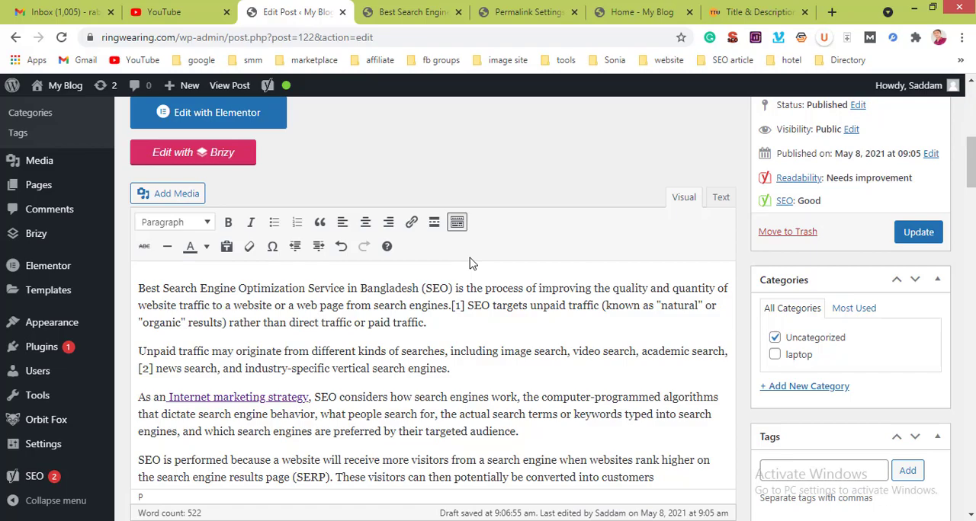
{"action": "scroll", "coordinate": [470, 263], "scroll_direction": "down", "scroll_amount": 8}
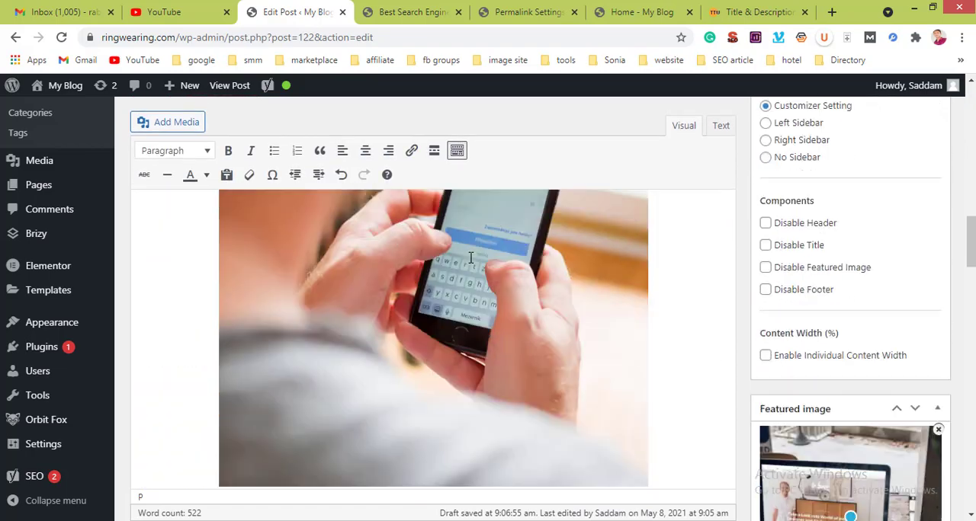
{"action": "scroll", "coordinate": [470, 259], "scroll_direction": "down", "scroll_amount": 10}
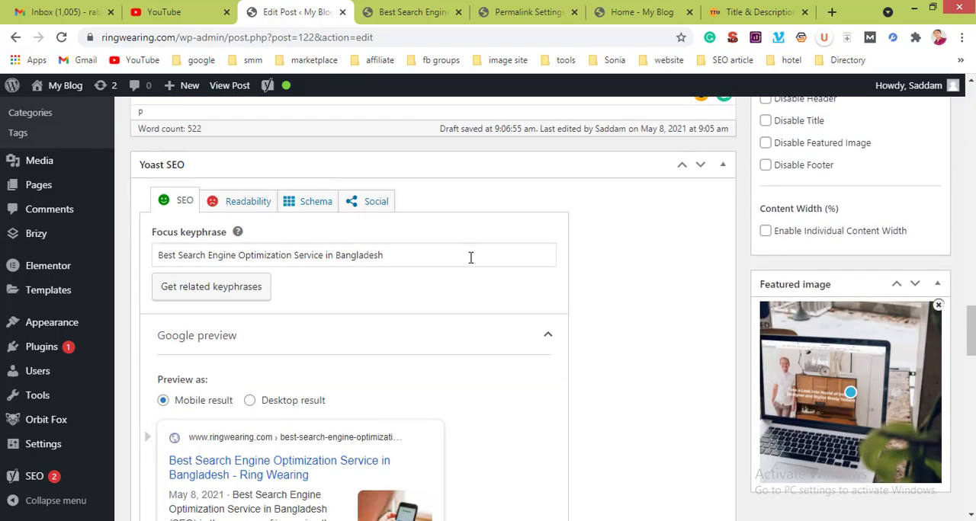
{"action": "scroll", "coordinate": [338, 312], "scroll_direction": "down", "scroll_amount": 3}
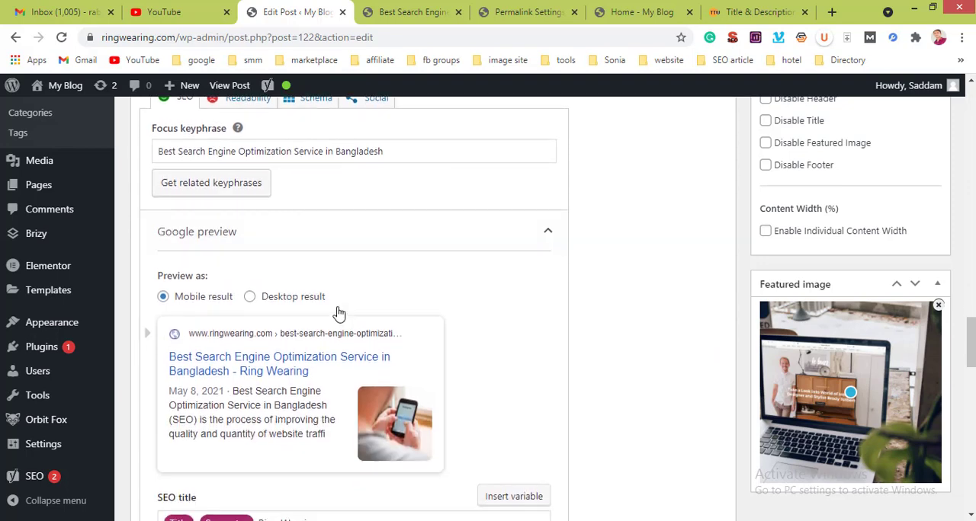
Step: Display the post's Yoast readability analysis and examine its problems and good results
{"action": "scroll", "coordinate": [339, 312], "scroll_direction": "up", "scroll_amount": 5}
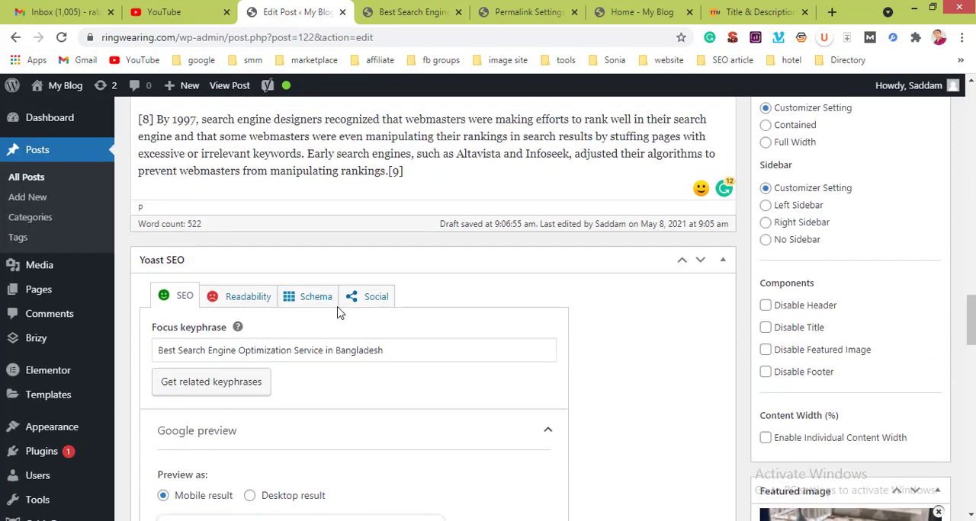
{"action": "left_click", "coordinate": [245, 300]}
{"action": "scroll", "coordinate": [309, 338], "scroll_direction": "down", "scroll_amount": 3}
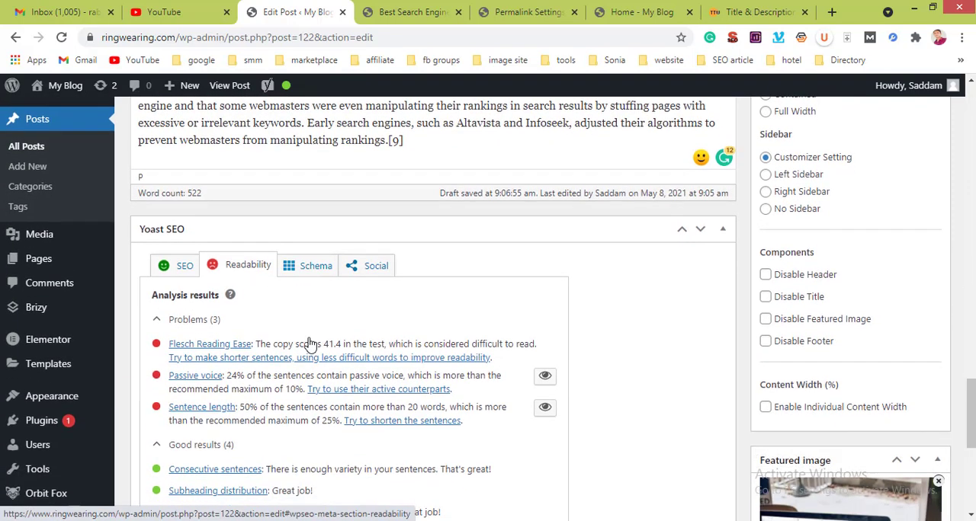
{"action": "scroll", "coordinate": [309, 338], "scroll_direction": "down", "scroll_amount": 3}
{"action": "scroll", "coordinate": [311, 343], "scroll_direction": "up", "scroll_amount": 4}
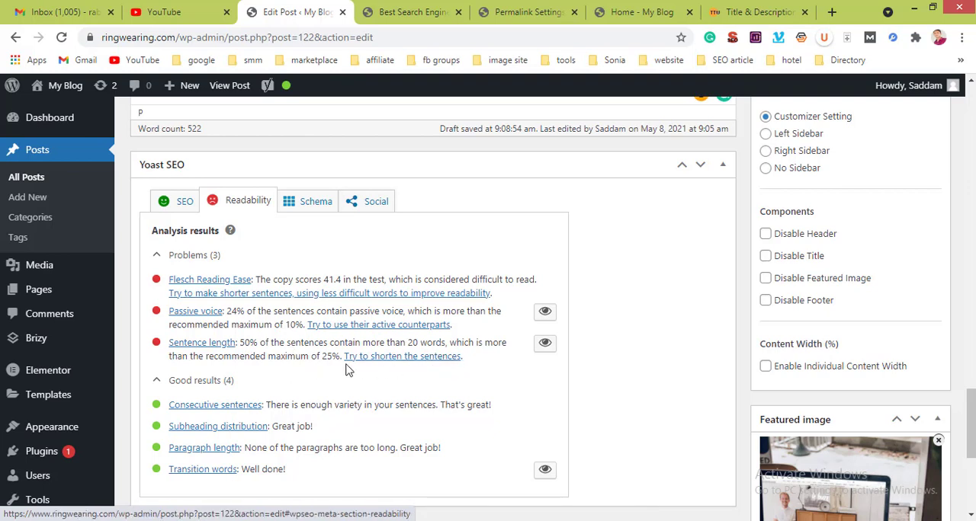
Step: Split the paragraphs above the phone image before "Initially, all webmasters" and before "All of this information"
{"action": "scroll", "coordinate": [347, 370], "scroll_direction": "up", "scroll_amount": 5}
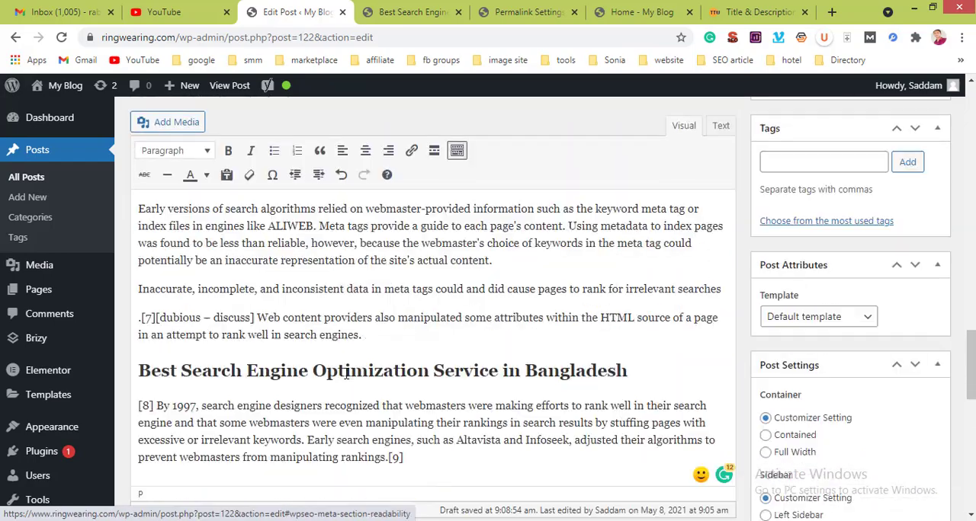
{"action": "scroll", "coordinate": [347, 373], "scroll_direction": "up", "scroll_amount": 2}
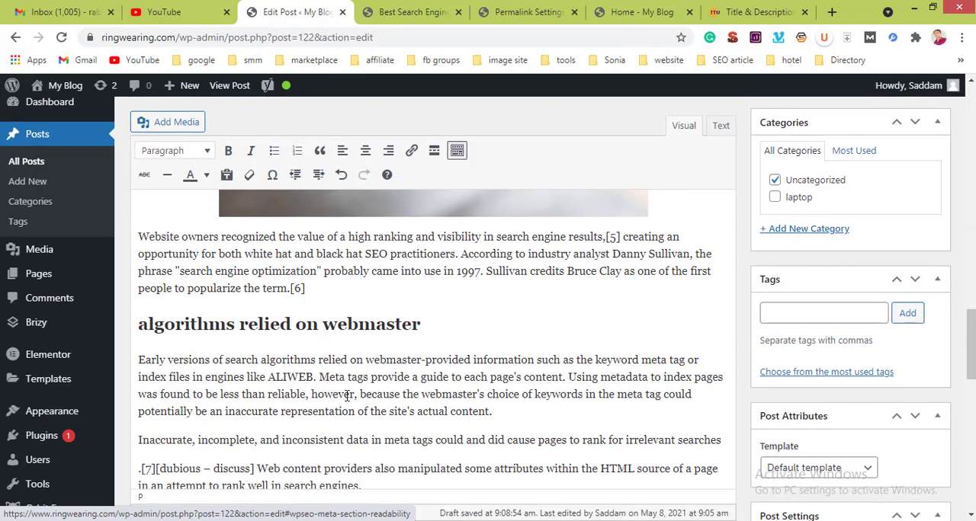
{"action": "scroll", "coordinate": [394, 410], "scroll_direction": "up", "scroll_amount": 6}
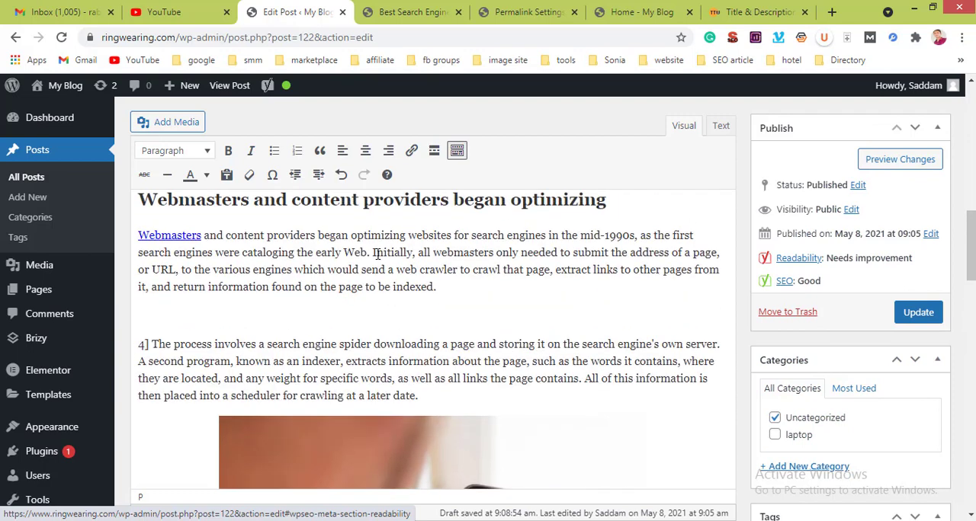
{"action": "left_click", "coordinate": [372, 253]}
{"action": "key", "text": "Return"}
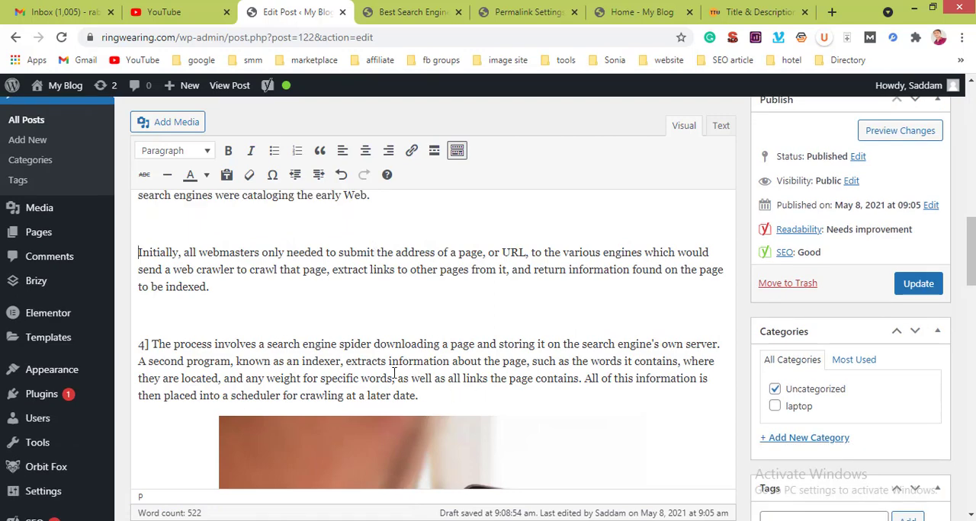
{"action": "left_click", "coordinate": [584, 379]}
{"action": "key", "text": "Return"}
Step: Recheck the Yoast readability analysis for reading ease, passive voice and sentence length
{"action": "scroll", "coordinate": [583, 379], "scroll_direction": "down", "scroll_amount": 5}
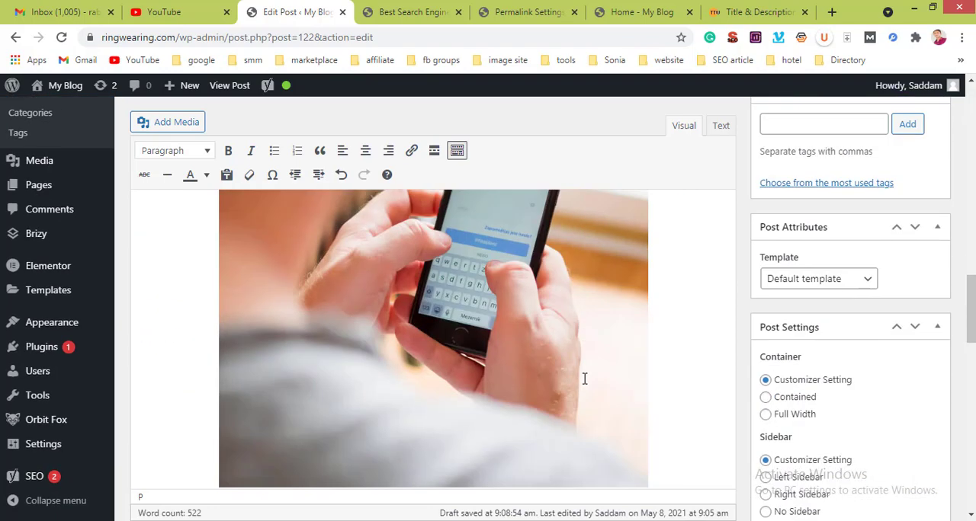
{"action": "scroll", "coordinate": [584, 379], "scroll_direction": "down", "scroll_amount": 10}
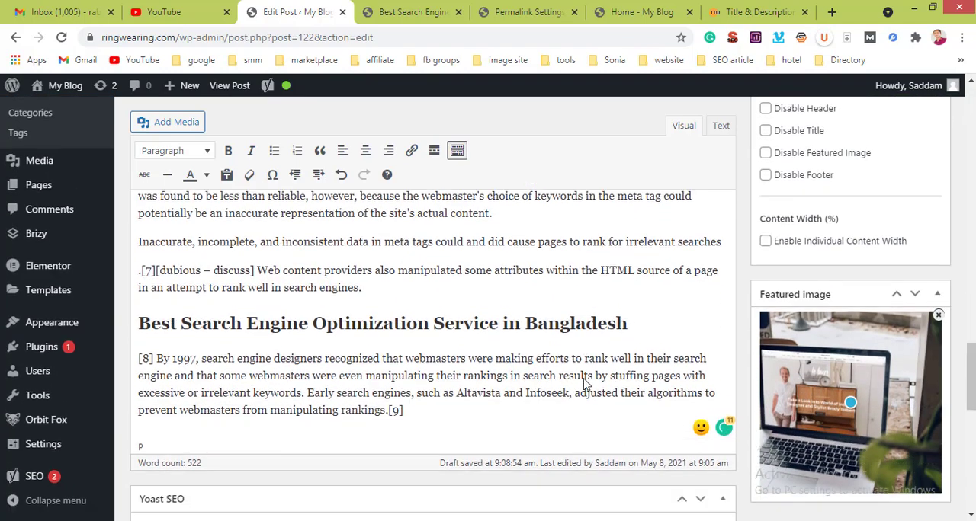
{"action": "scroll", "coordinate": [584, 383], "scroll_direction": "down", "scroll_amount": 6}
{"action": "scroll", "coordinate": [585, 385], "scroll_direction": "up", "scroll_amount": 3}
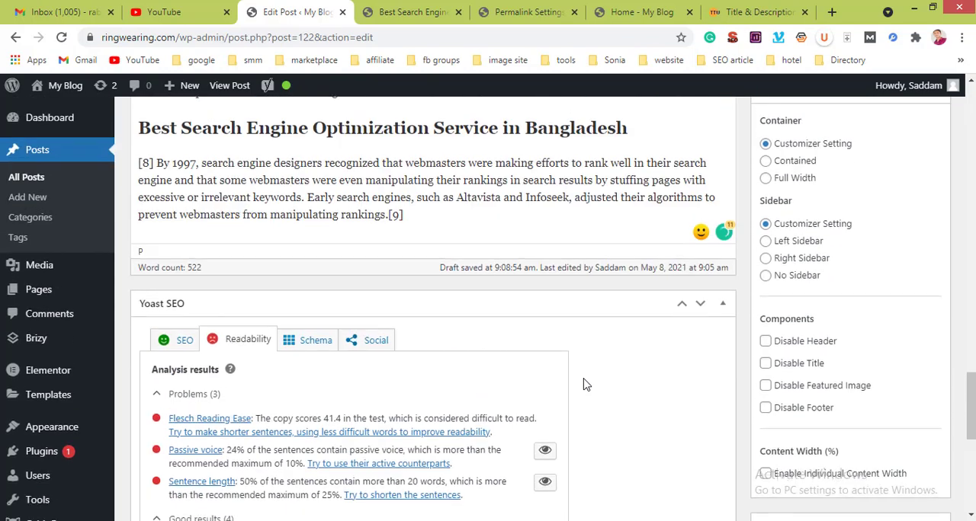
Step: Display the Yoast schema settings and view the available page types, keeping Default for Posts (Web Page)
{"action": "left_click", "coordinate": [317, 352]}
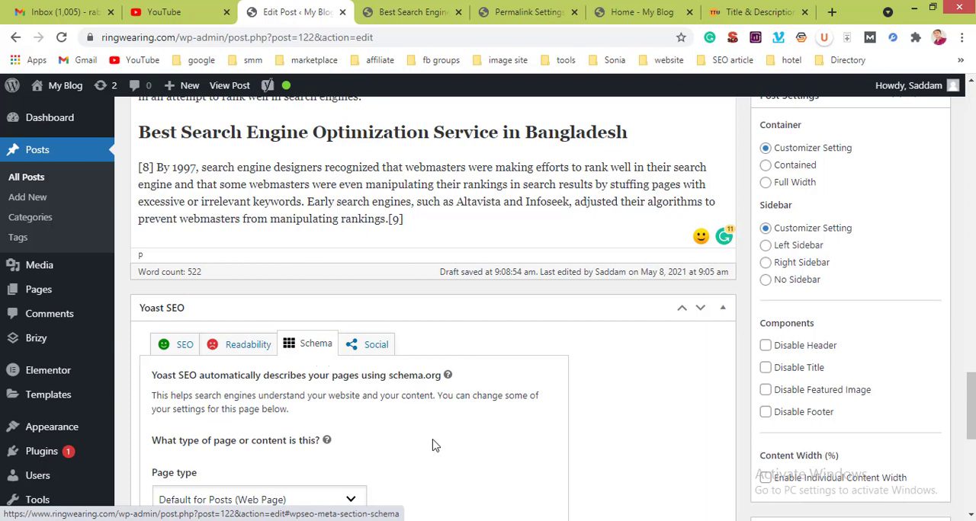
{"action": "scroll", "coordinate": [432, 445], "scroll_direction": "down", "scroll_amount": 3}
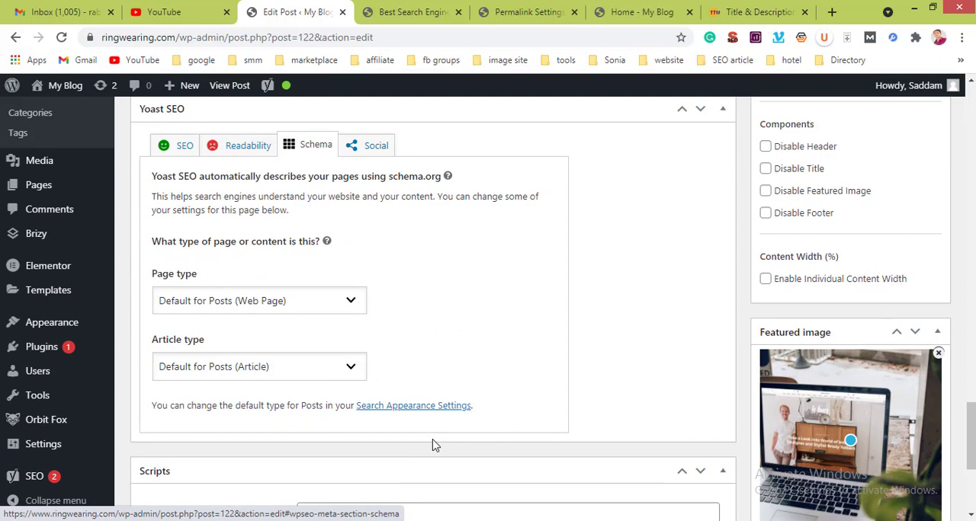
{"action": "left_click", "coordinate": [317, 304]}
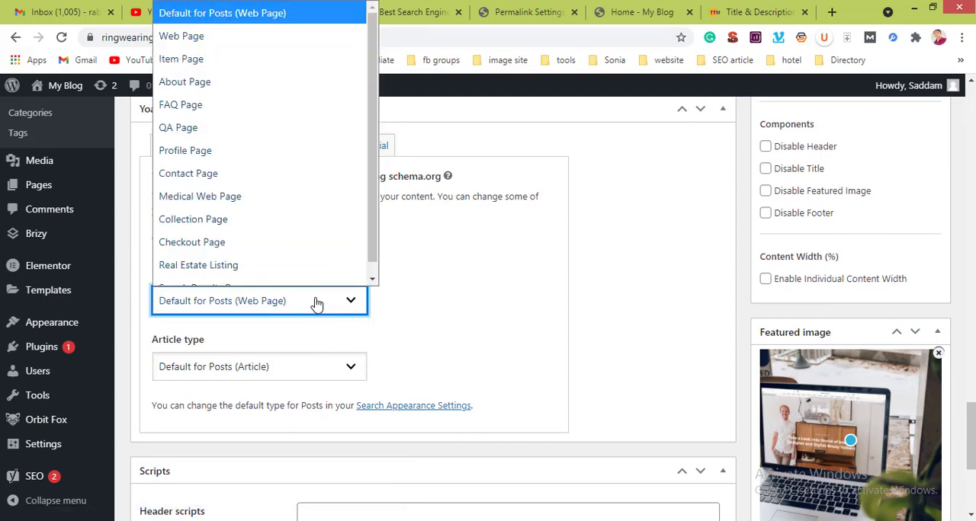
{"action": "left_click", "coordinate": [314, 302]}
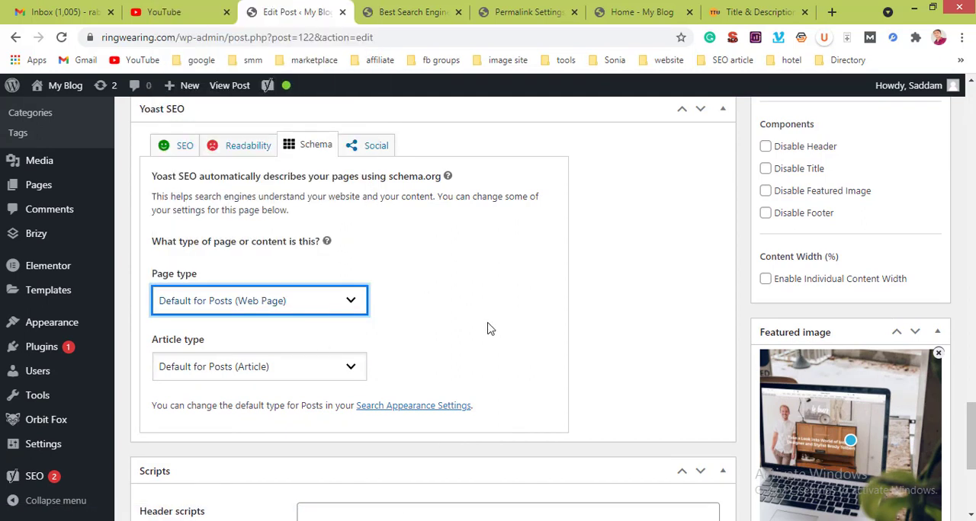
{"action": "left_click", "coordinate": [618, 306]}
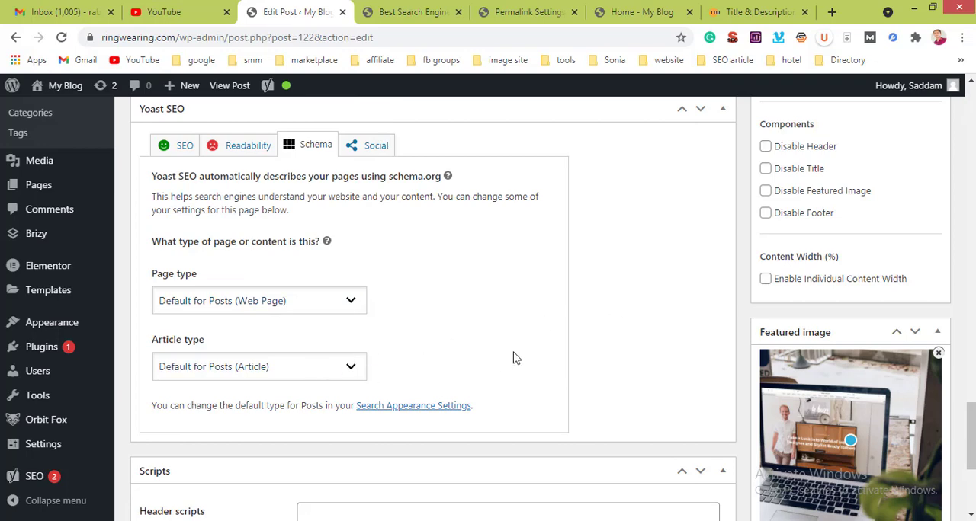
Step: Examine the post's header scripts and footer scripts fields without entering any code
{"action": "scroll", "coordinate": [513, 358], "scroll_direction": "down", "scroll_amount": 3}
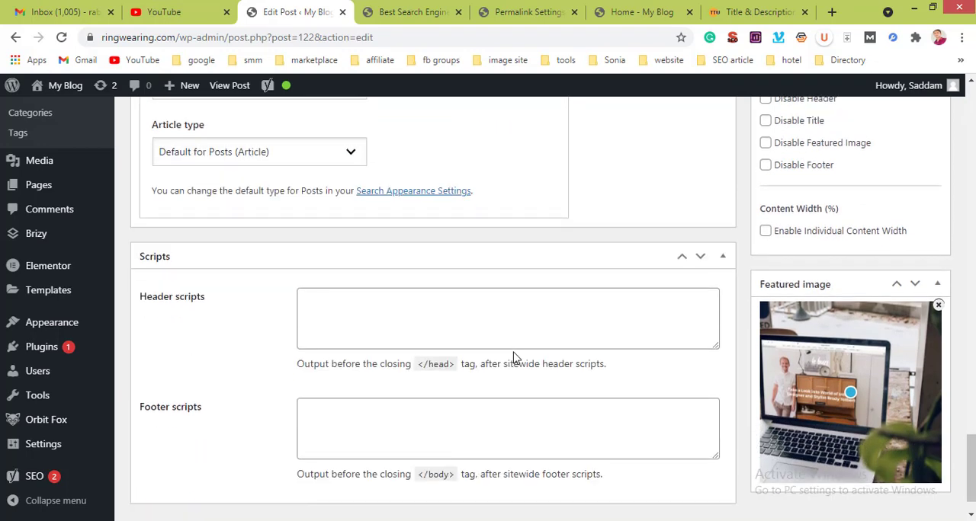
{"action": "scroll", "coordinate": [513, 357], "scroll_direction": "down", "scroll_amount": 1}
{"action": "scroll", "coordinate": [514, 357], "scroll_direction": "up", "scroll_amount": 2}
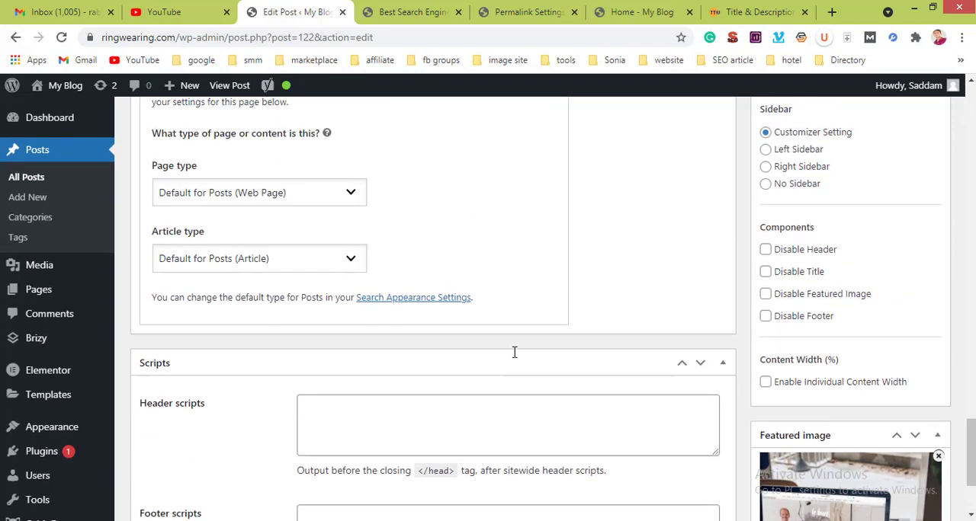
{"action": "scroll", "coordinate": [513, 357], "scroll_direction": "down", "scroll_amount": 2}
{"action": "scroll", "coordinate": [514, 357], "scroll_direction": "down", "scroll_amount": 1}
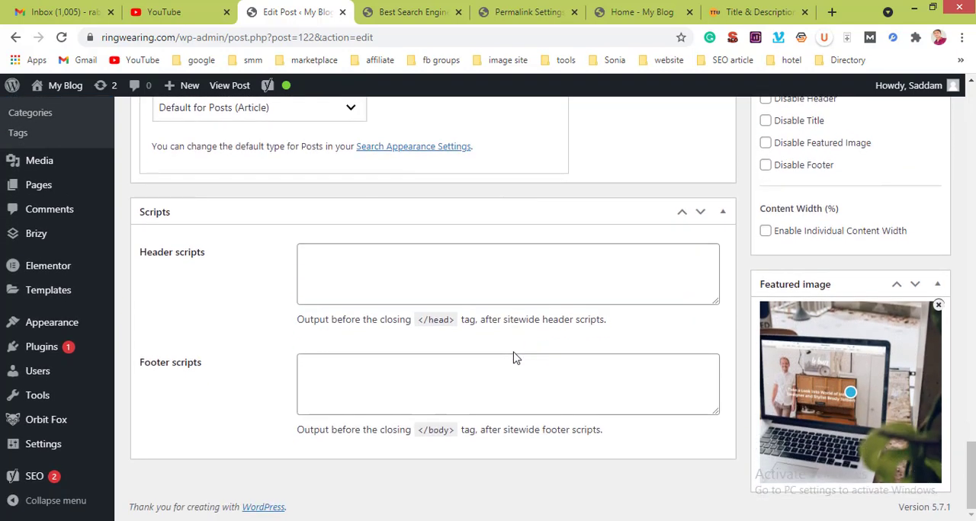
{"action": "left_click", "coordinate": [405, 373]}
{"action": "left_click", "coordinate": [372, 275]}
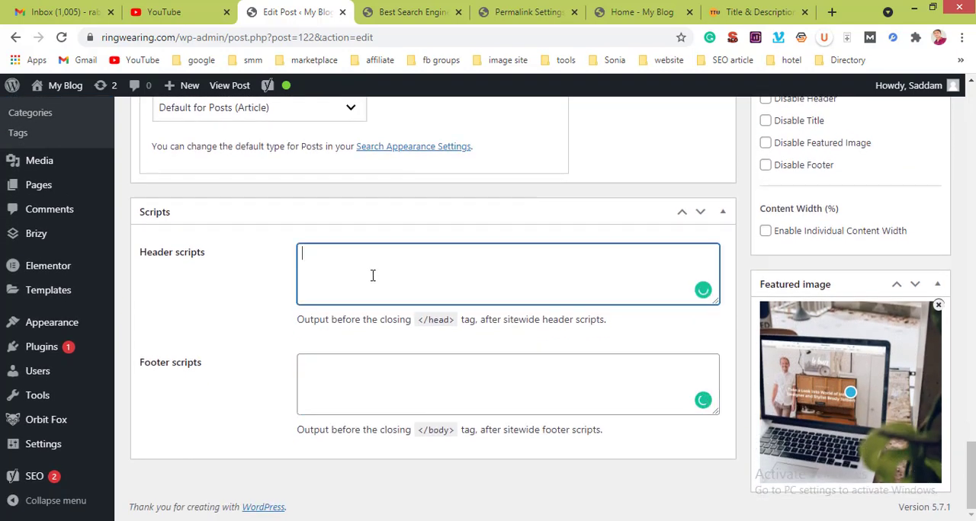
Step: Display the Yoast social settings and examine the Facebook image and title options
{"action": "scroll", "coordinate": [400, 276], "scroll_direction": "up", "scroll_amount": 5}
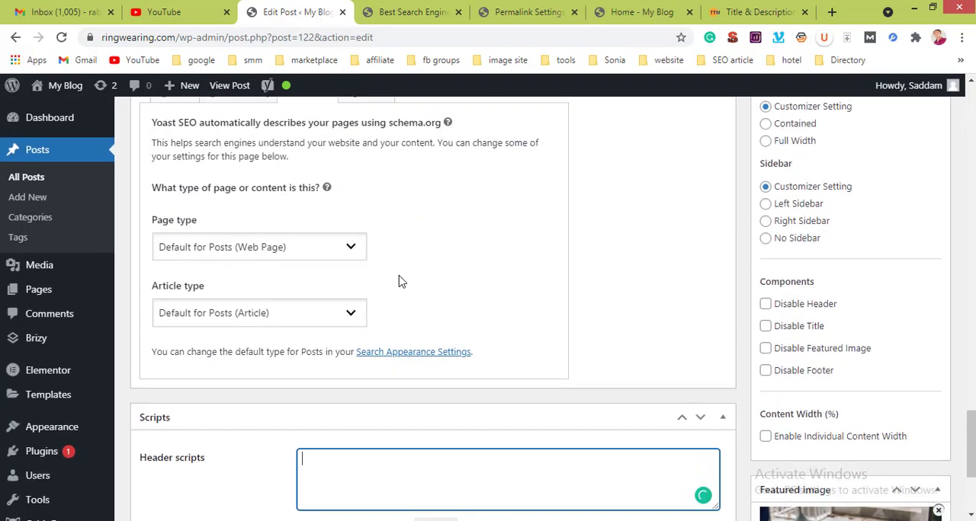
{"action": "scroll", "coordinate": [400, 278], "scroll_direction": "up", "scroll_amount": 1}
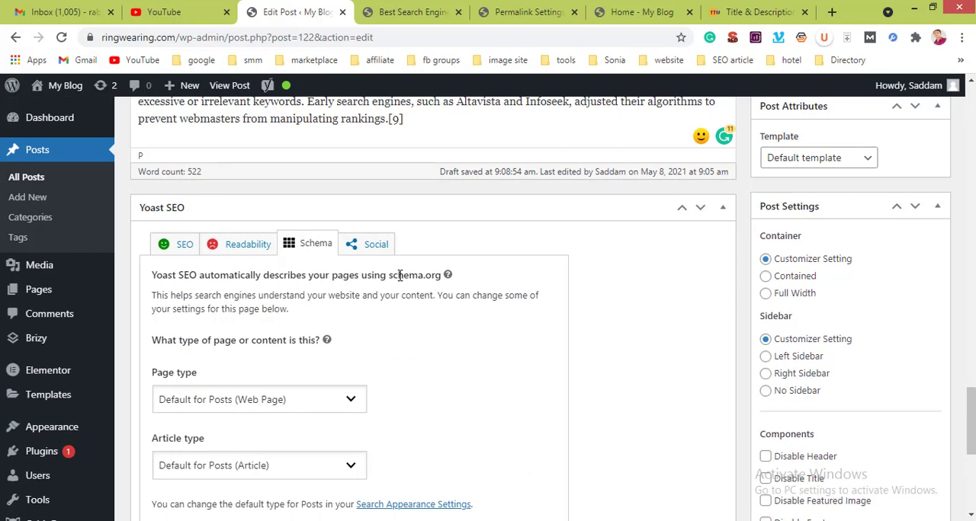
{"action": "left_click", "coordinate": [357, 244]}
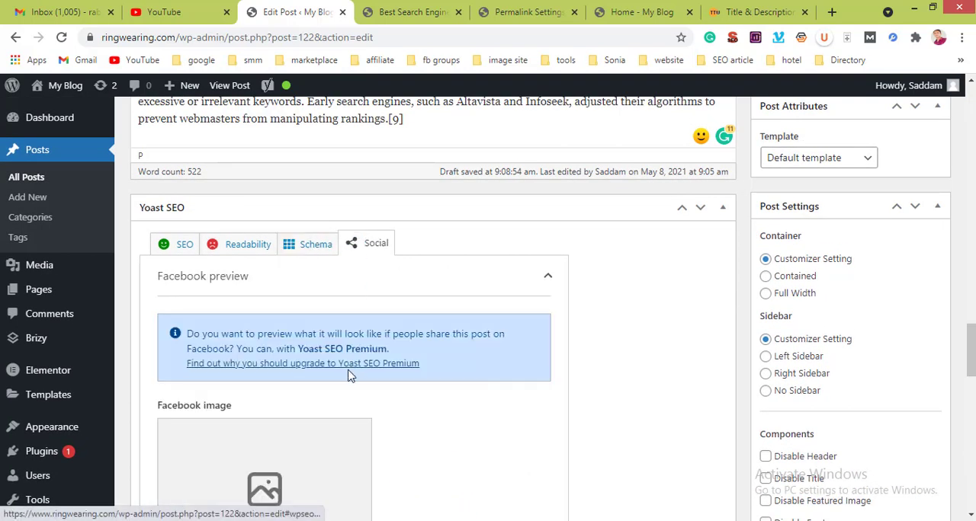
{"action": "scroll", "coordinate": [347, 375], "scroll_direction": "down", "scroll_amount": 3}
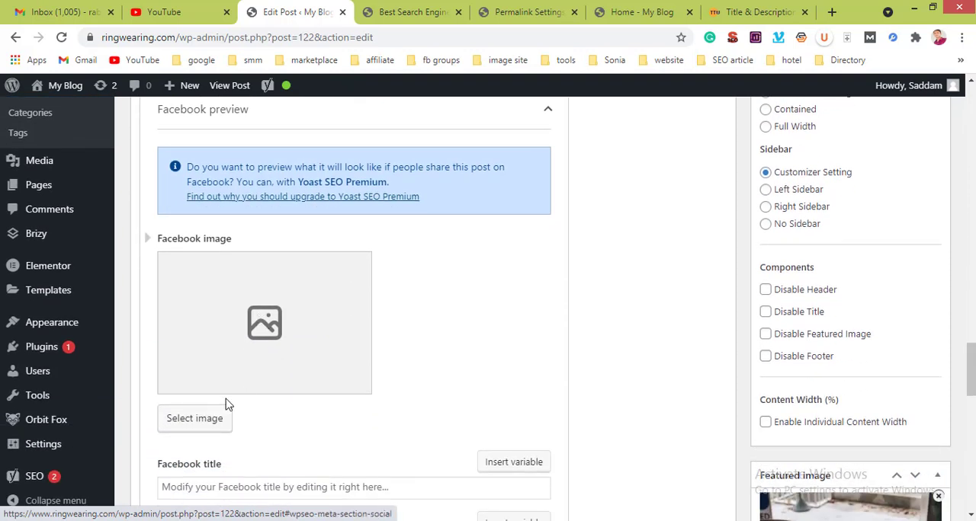
Step: Examine the Facebook image, title and description fields and the Twitter preview options in the Yoast social settings
{"action": "scroll", "coordinate": [373, 472], "scroll_direction": "down", "scroll_amount": 3}
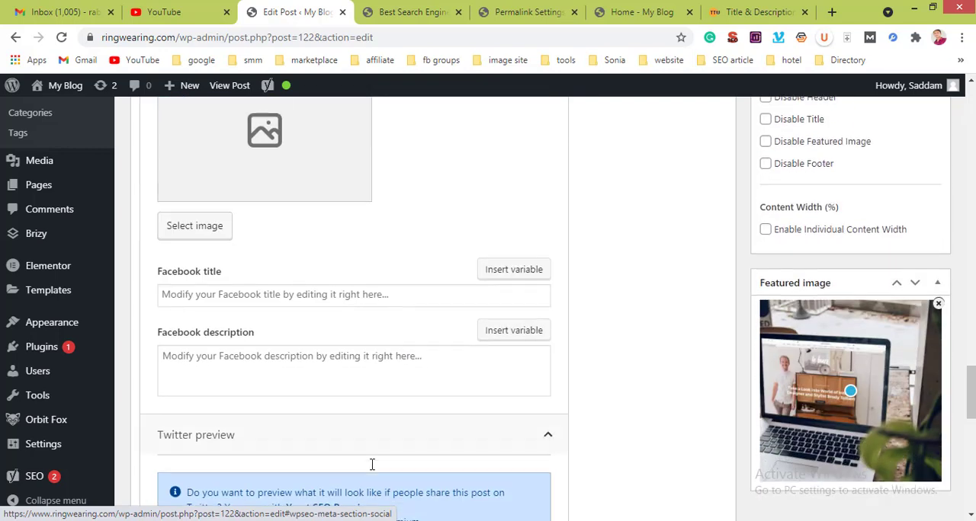
{"action": "scroll", "coordinate": [373, 472], "scroll_direction": "up", "scroll_amount": 3}
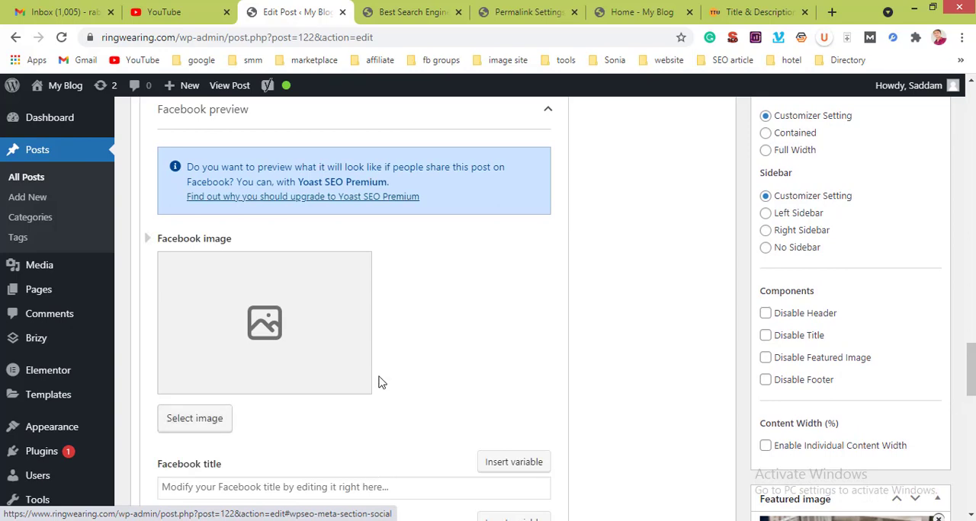
{"action": "scroll", "coordinate": [382, 382], "scroll_direction": "down", "scroll_amount": 4}
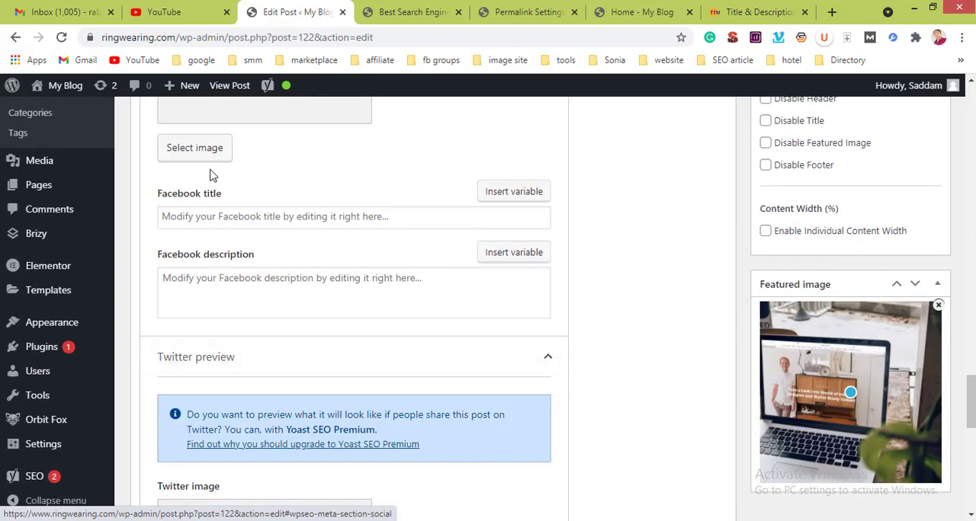
{"action": "left_click", "coordinate": [218, 215]}
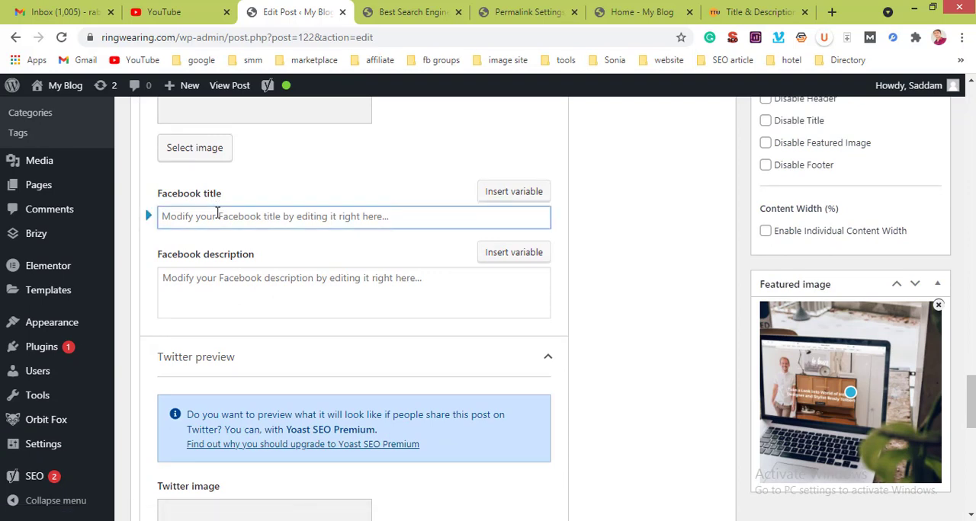
{"action": "left_click", "coordinate": [217, 282]}
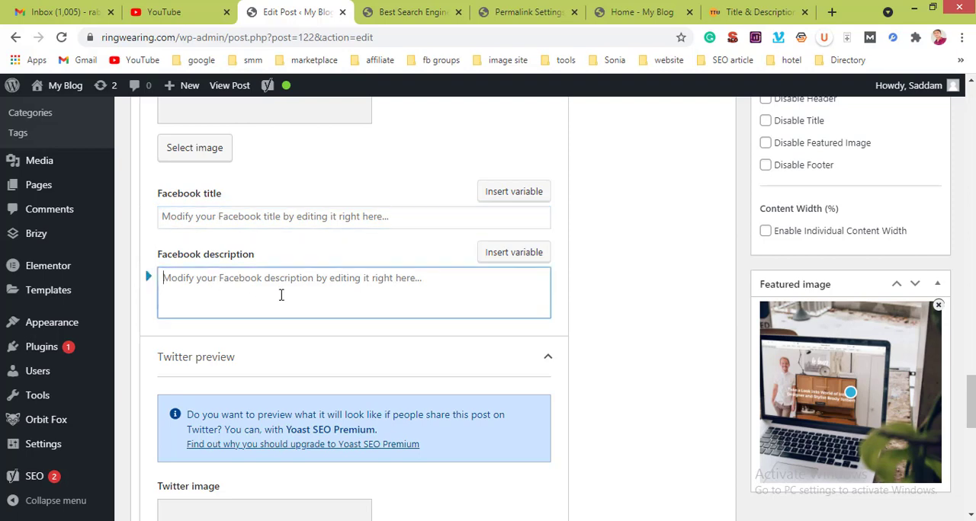
{"action": "scroll", "coordinate": [283, 295], "scroll_direction": "up", "scroll_amount": 1}
{"action": "scroll", "coordinate": [283, 295], "scroll_direction": "down", "scroll_amount": 8}
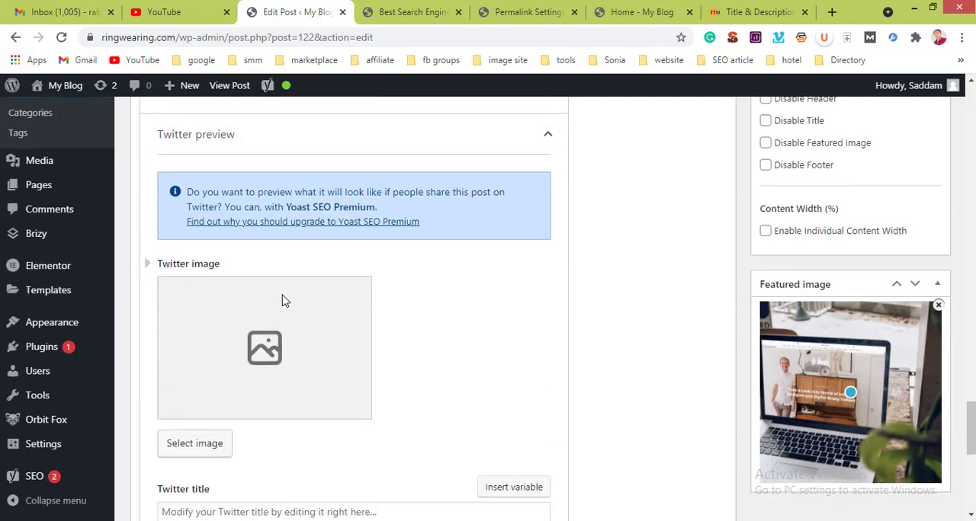
Step: Look through the post's body from the paragraphs above the phone image to the "algorithms relied on webmaster" section
{"action": "scroll", "coordinate": [282, 295], "scroll_direction": "up", "scroll_amount": 10}
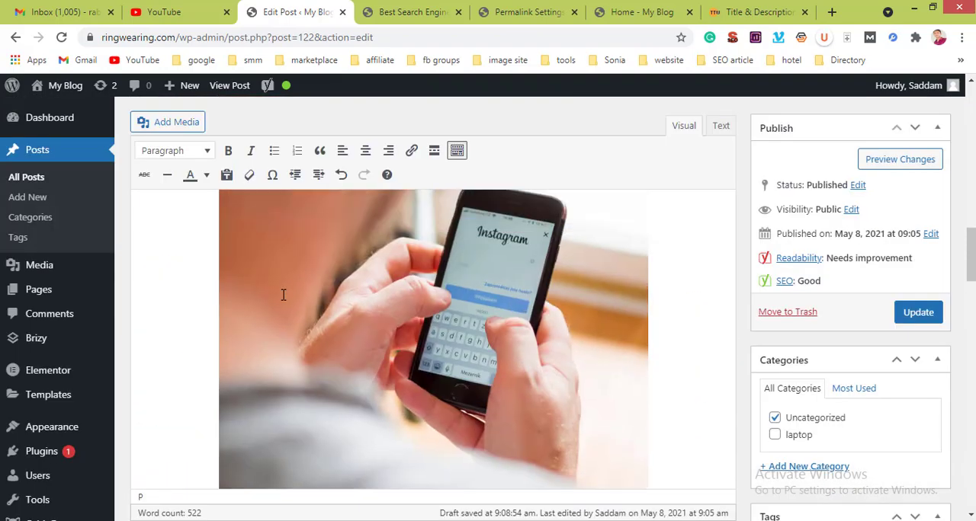
{"action": "scroll", "coordinate": [283, 295], "scroll_direction": "up", "scroll_amount": 1}
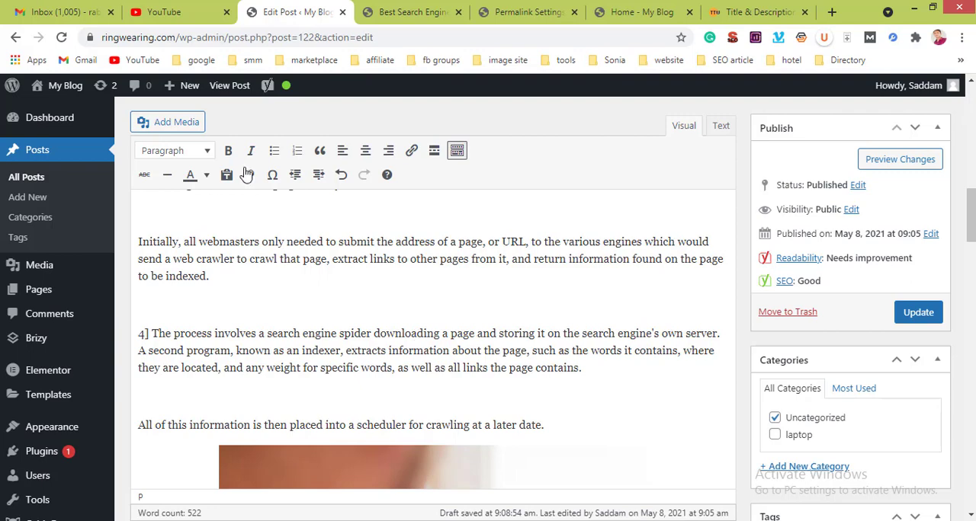
{"action": "scroll", "coordinate": [234, 252], "scroll_direction": "down", "scroll_amount": 5}
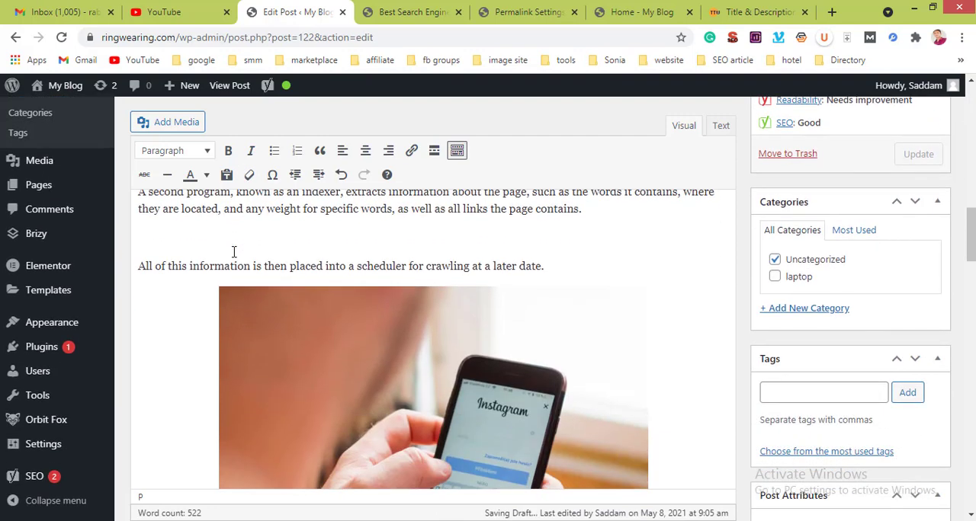
{"action": "scroll", "coordinate": [234, 252], "scroll_direction": "down", "scroll_amount": 5}
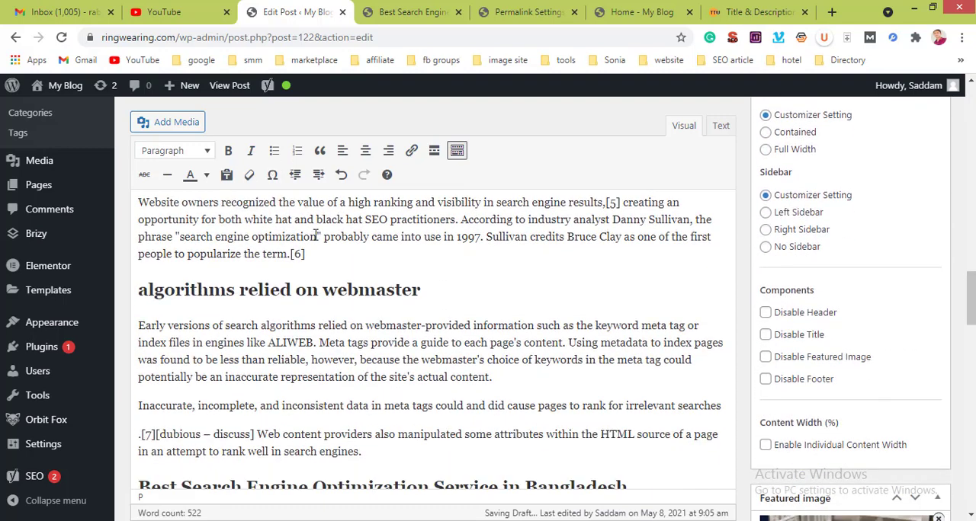
Step: Search Google for "best SEO tips" in a new browser tab
{"action": "left_click", "coordinate": [831, 12]}
{"action": "type", "text": "be"}
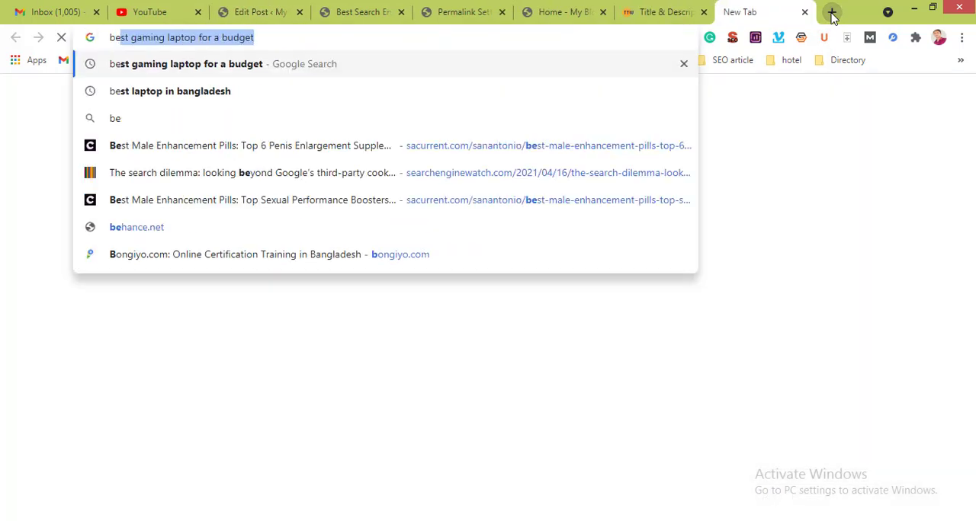
{"action": "type", "text": "st SEO tips"}
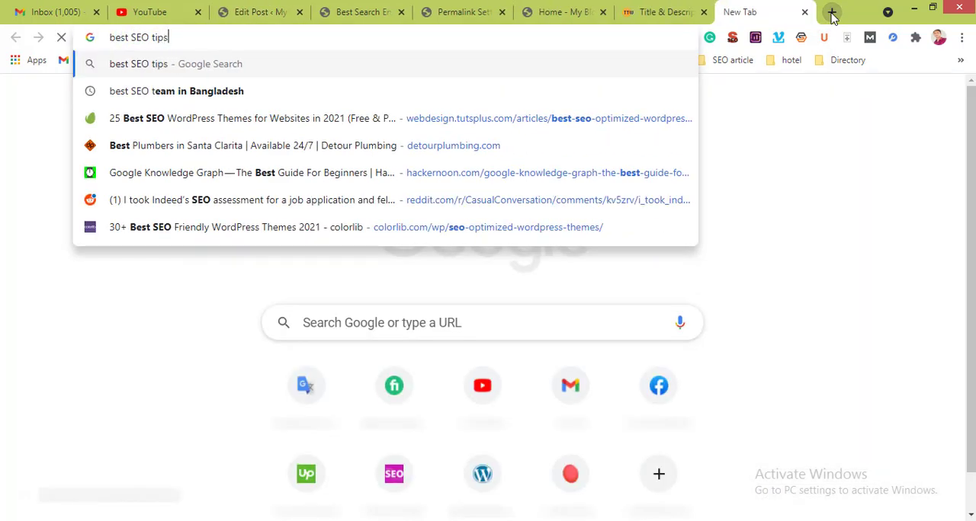
{"action": "key", "text": "Return"}
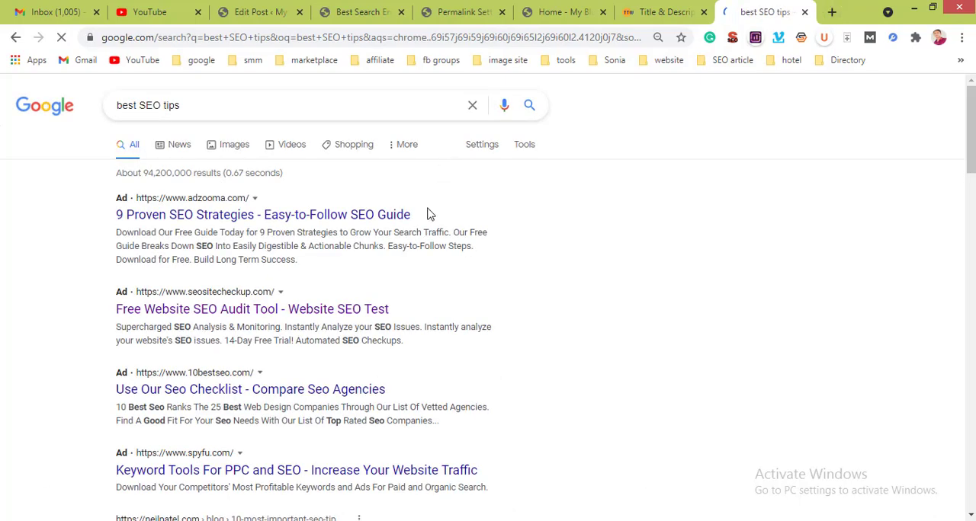
Step: Expand the People also ask answers, including "What are the best SEO strategies?", and view its list of techniques
{"action": "scroll", "coordinate": [429, 212], "scroll_direction": "down", "scroll_amount": 4}
{"action": "scroll", "coordinate": [429, 212], "scroll_direction": "down", "scroll_amount": 3}
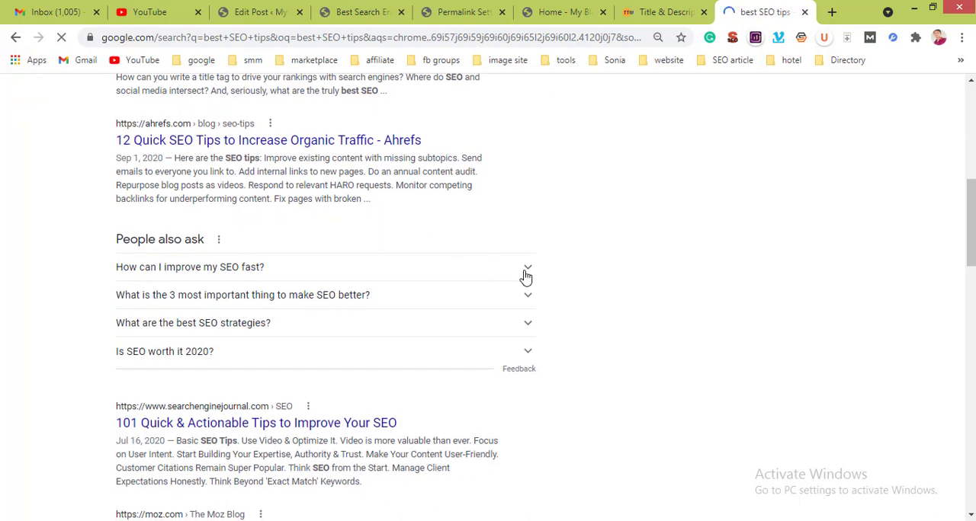
{"action": "scroll", "coordinate": [475, 286], "scroll_direction": "down", "scroll_amount": 2}
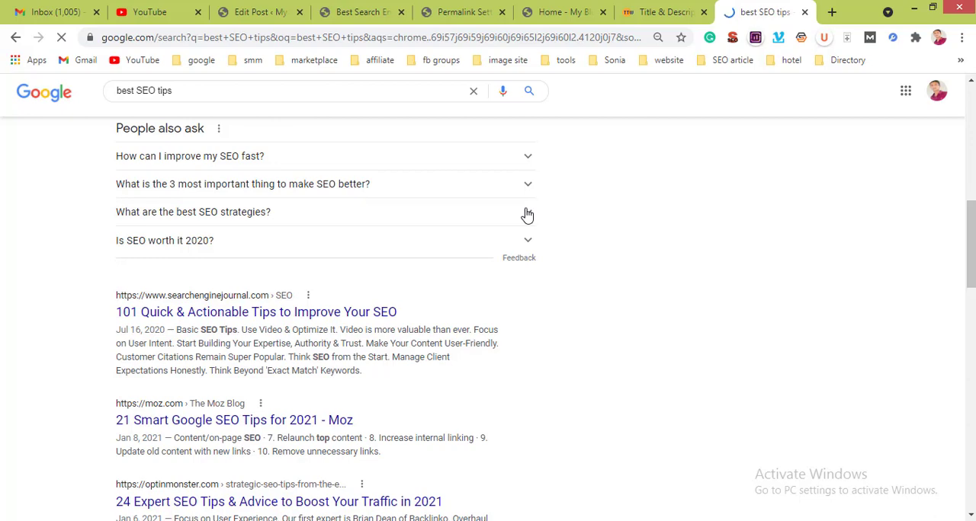
{"action": "left_click", "coordinate": [527, 215]}
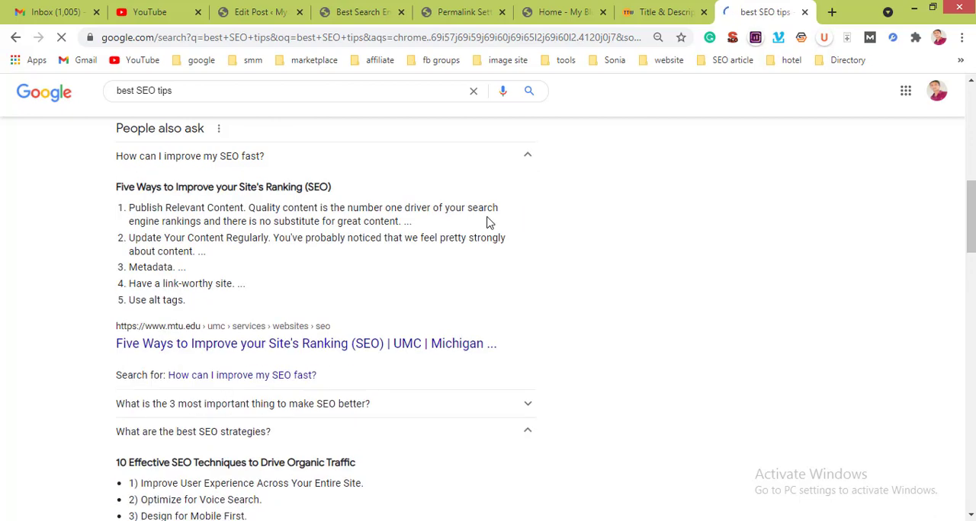
{"action": "scroll", "coordinate": [373, 271], "scroll_direction": "down", "scroll_amount": 3}
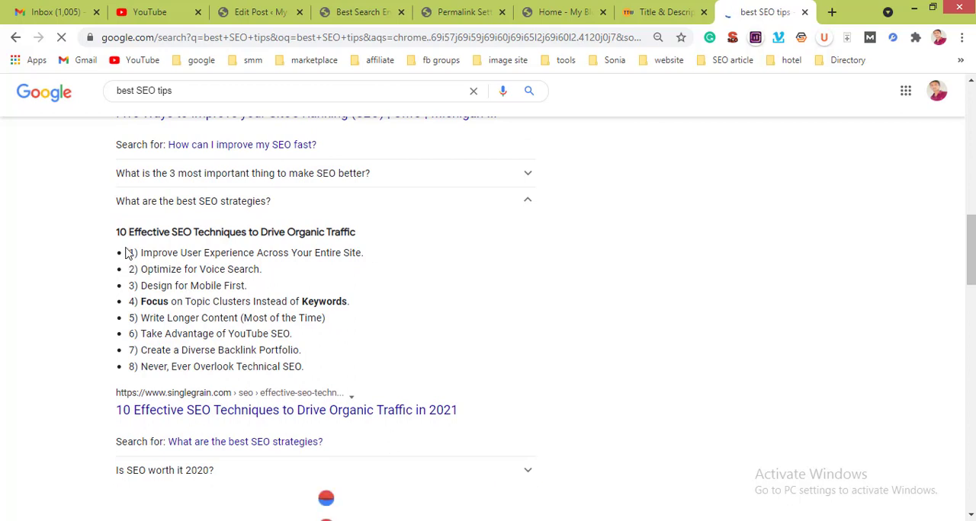
Step: Copy the eight-item list under "10 Effective SEO Techniques to Drive Organic Traffic"
{"action": "left_click_drag", "start_coordinate": [129, 252], "coordinate": [131, 275]}
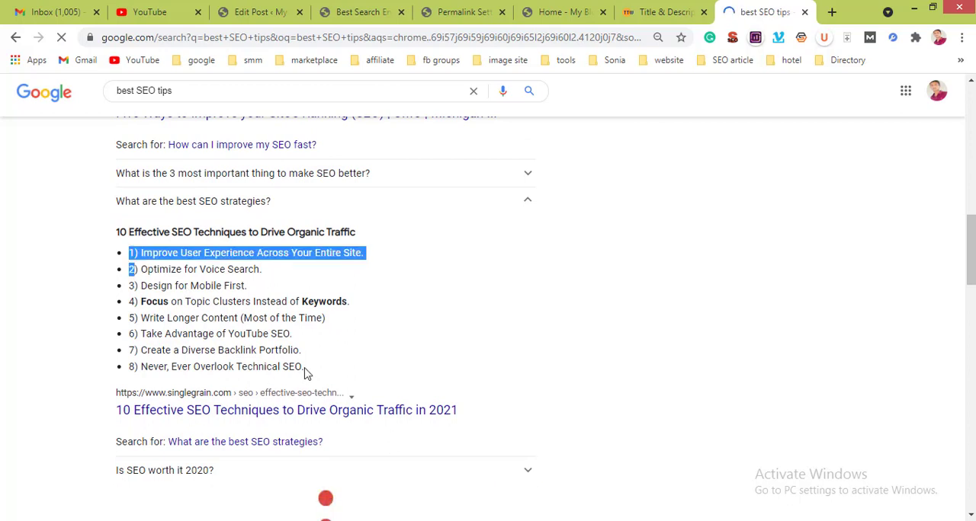
{"action": "double_click", "coordinate": [220, 335]}
{"action": "left_click", "coordinate": [212, 325]}
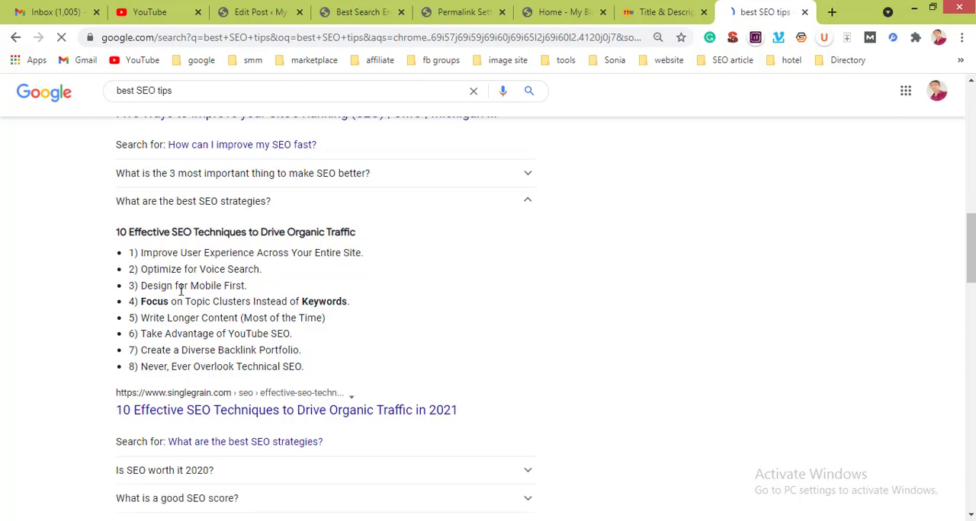
{"action": "left_click", "coordinate": [133, 253], "text": "shift"}
{"action": "key", "text": "ctrl+c"}
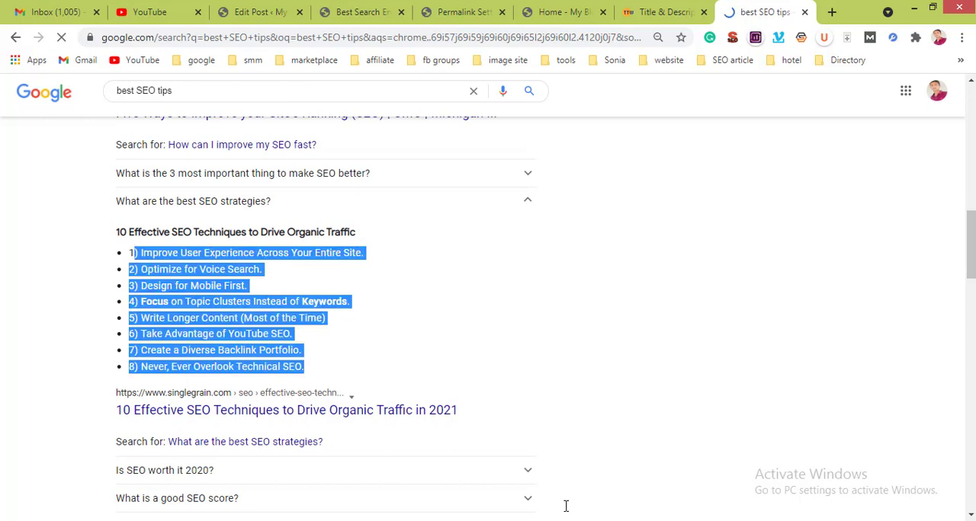
Step: Return to the post editor and close the browser pages for Permalink Settings, Home and Title & Description
{"action": "left_click", "coordinate": [340, 9]}
{"action": "left_click", "coordinate": [292, 4]}
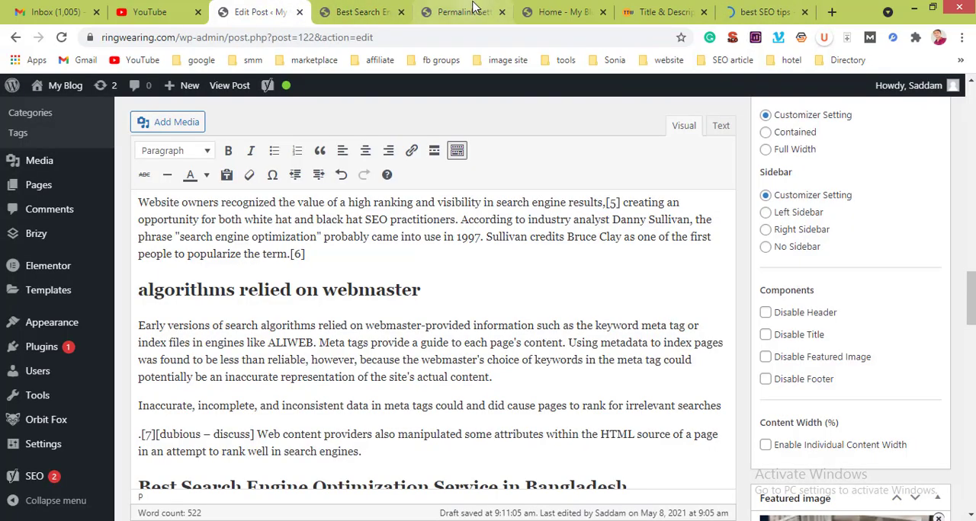
{"action": "left_click", "coordinate": [503, 12]}
{"action": "left_click", "coordinate": [502, 12]}
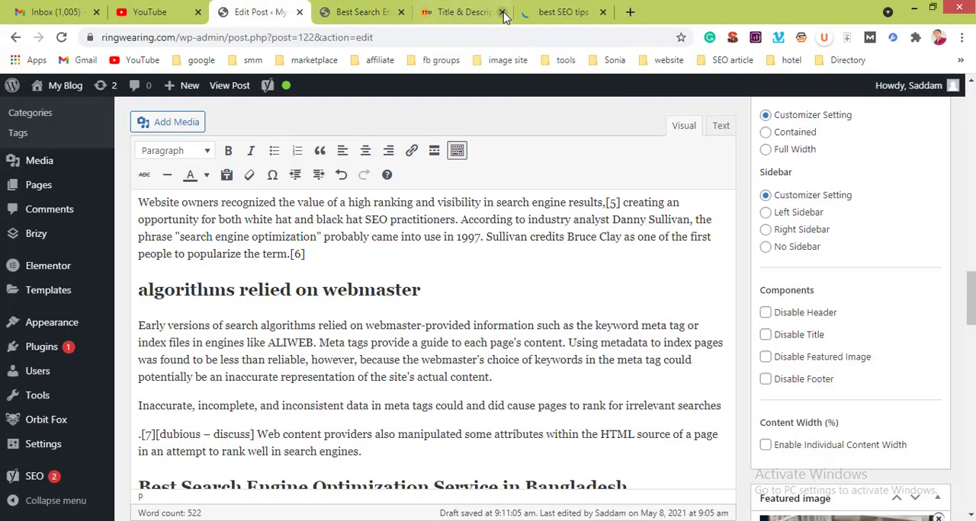
{"action": "left_click", "coordinate": [503, 12]}
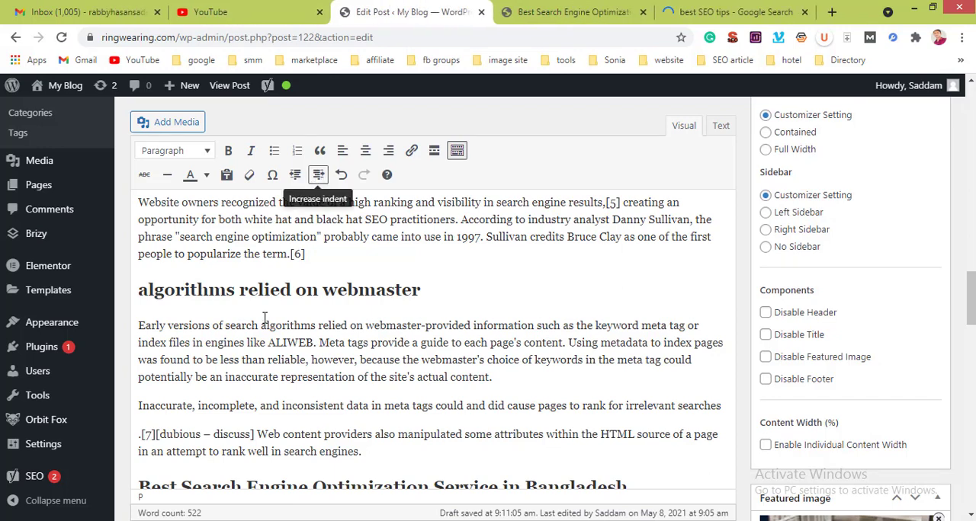
Step: Add "Best SEO pro Tips" as a Heading 2 below the paragraph ending "the site's actual content."
{"action": "scroll", "coordinate": [278, 341], "scroll_direction": "down", "scroll_amount": 2}
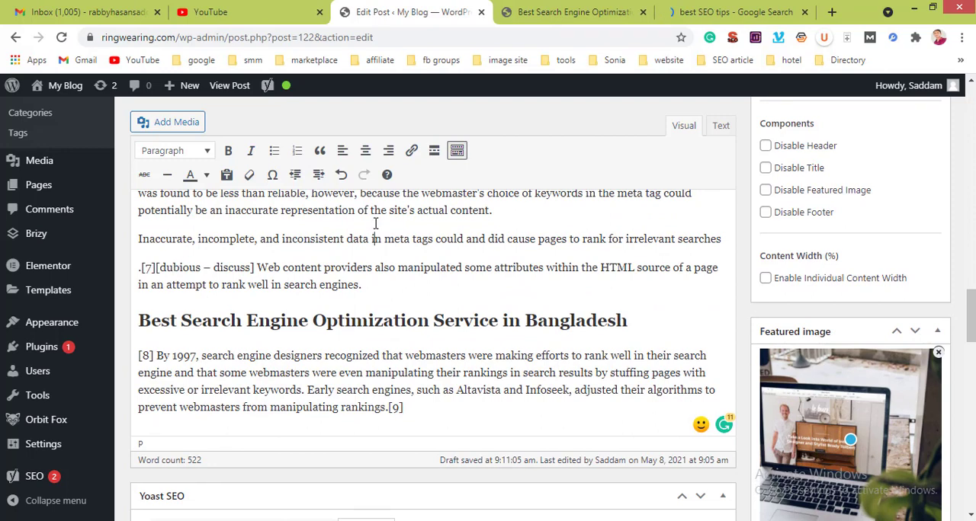
{"action": "left_click", "coordinate": [503, 207]}
{"action": "key", "text": "Return"}
{"action": "key", "text": "Return"}
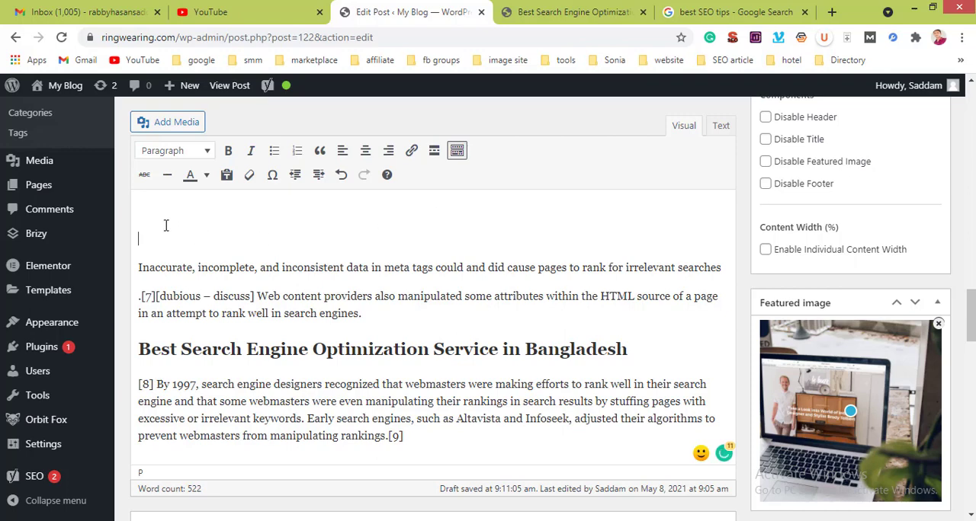
{"action": "type", "text": "Best SEO pro Tips"}
{"action": "left_click", "coordinate": [200, 157]}
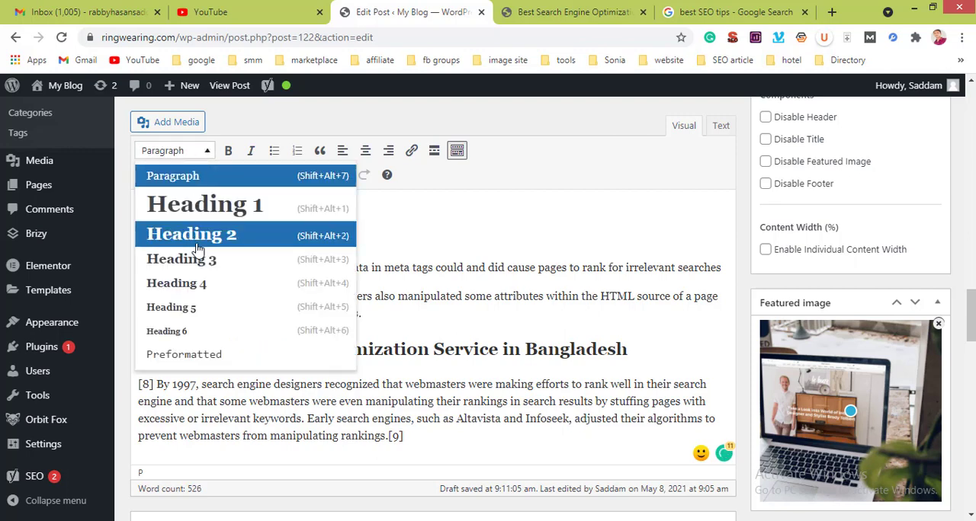
{"action": "left_click", "coordinate": [200, 253]}
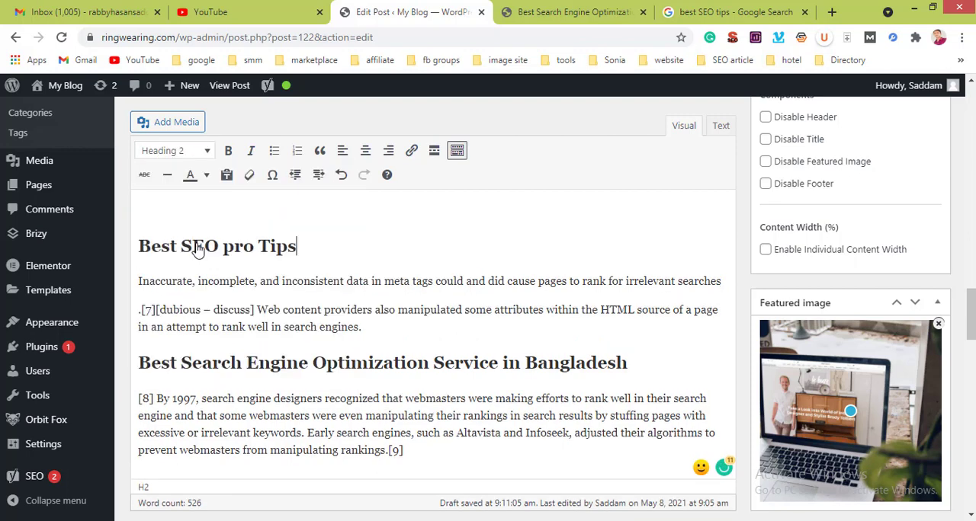
Step: Paste the copied list of SEO techniques on a new line beneath the "Best SEO pro Tips" heading
{"action": "left_click", "coordinate": [300, 250]}
{"action": "key", "text": "Return"}
{"action": "key", "text": "ctrl+v"}
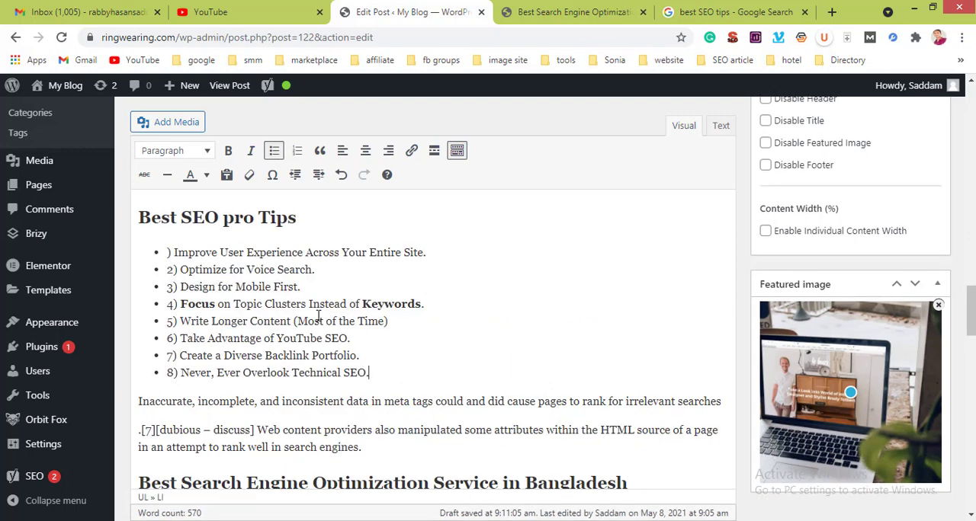
{"action": "scroll", "coordinate": [319, 316], "scroll_direction": "down", "scroll_amount": 5}
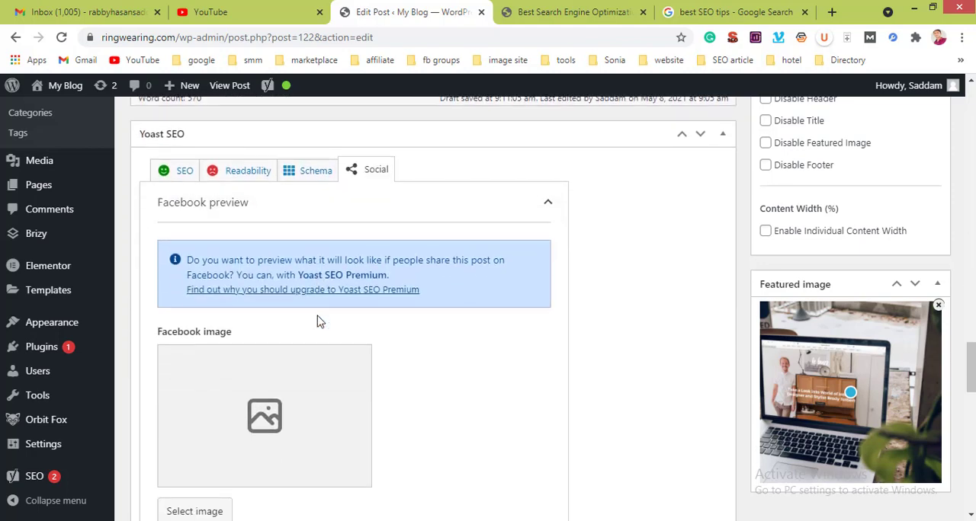
{"action": "scroll", "coordinate": [318, 320], "scroll_direction": "up", "scroll_amount": 6}
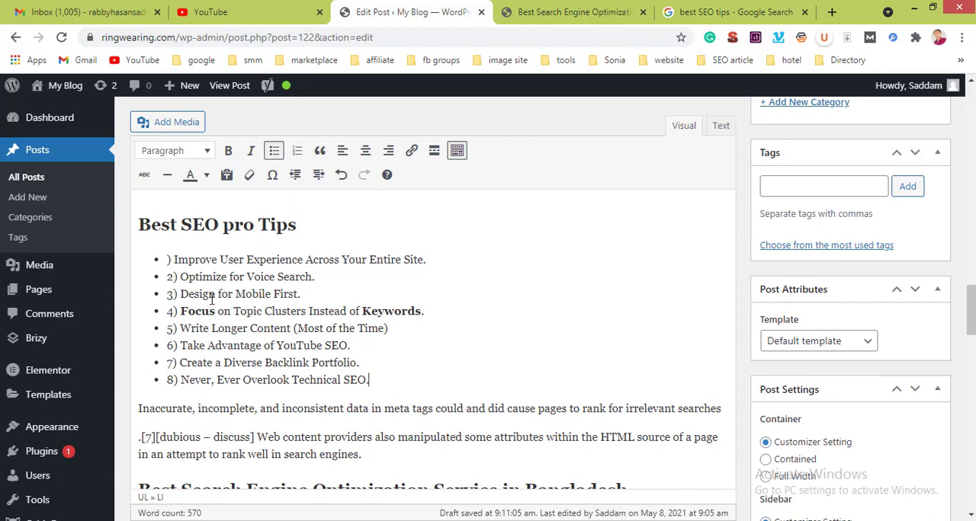
Step: Cut the list under "Best SEO pro Tips" and paste it back without the stray parenthesis before "Improve User Experience"
{"action": "left_click_drag", "start_coordinate": [170, 260], "coordinate": [365, 380]}
{"action": "key", "text": "ctrl+c"}
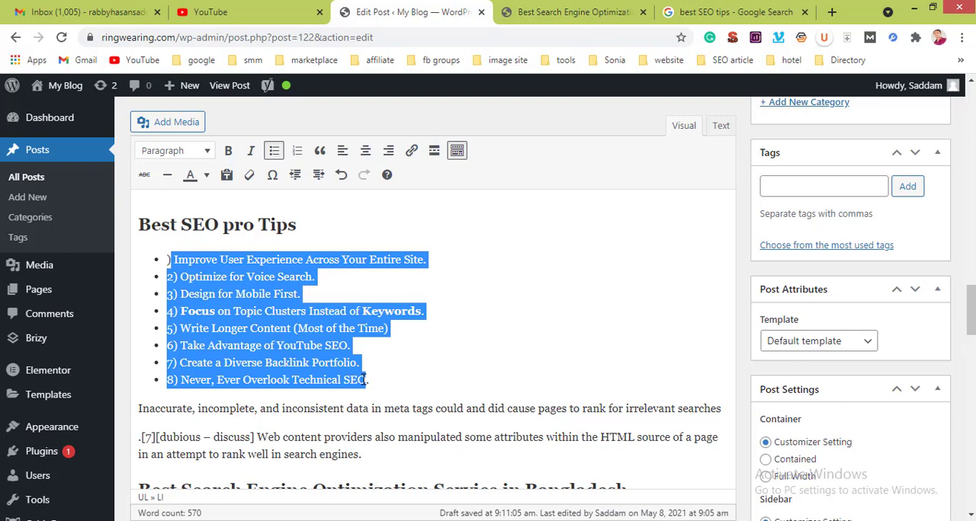
{"action": "key", "text": "BackSpace"}
{"action": "key", "text": "BackSpace"}
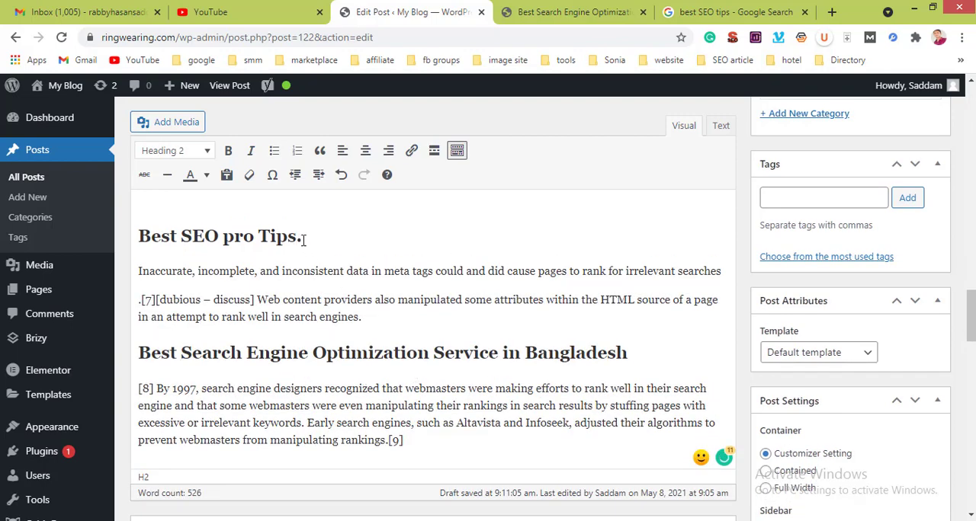
{"action": "key", "text": "Return"}
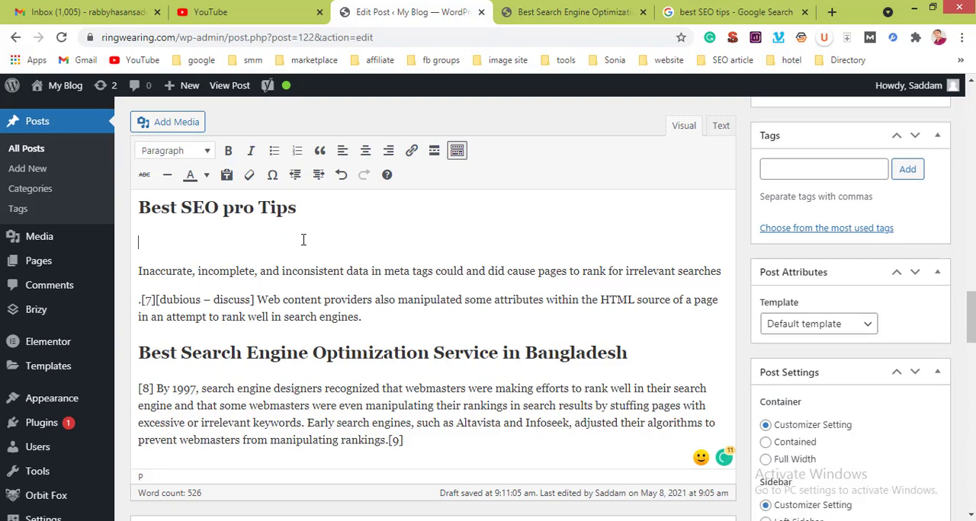
{"action": "key", "text": "ctrl+v"}
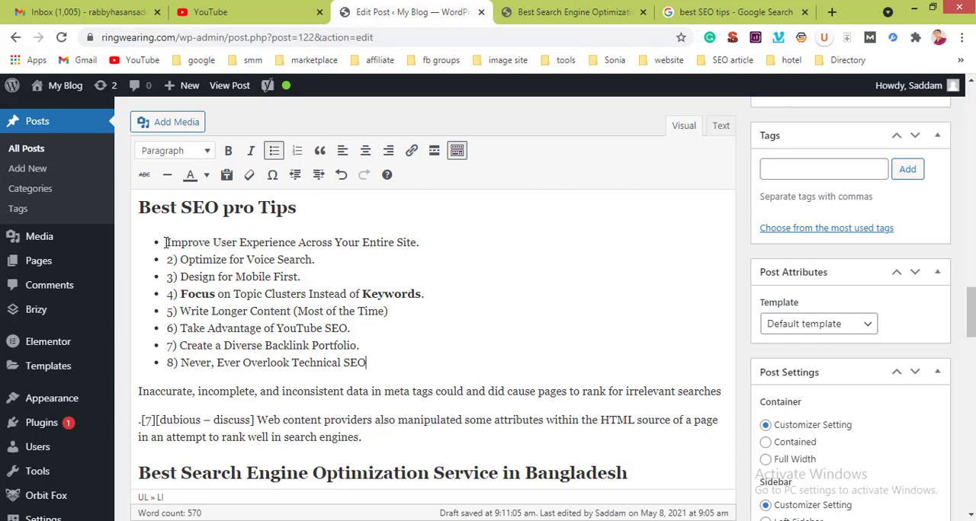
Step: Try the list under "Best SEO pro Tips" as plain paragraphs and as a numbered list, and return it to bullets
{"action": "left_click_drag", "start_coordinate": [165, 242], "coordinate": [373, 363]}
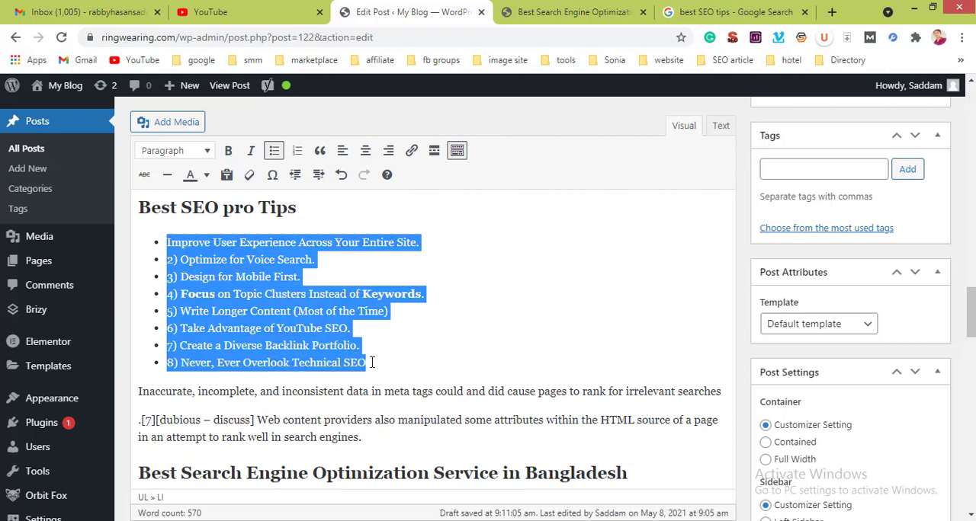
{"action": "left_click", "coordinate": [273, 152]}
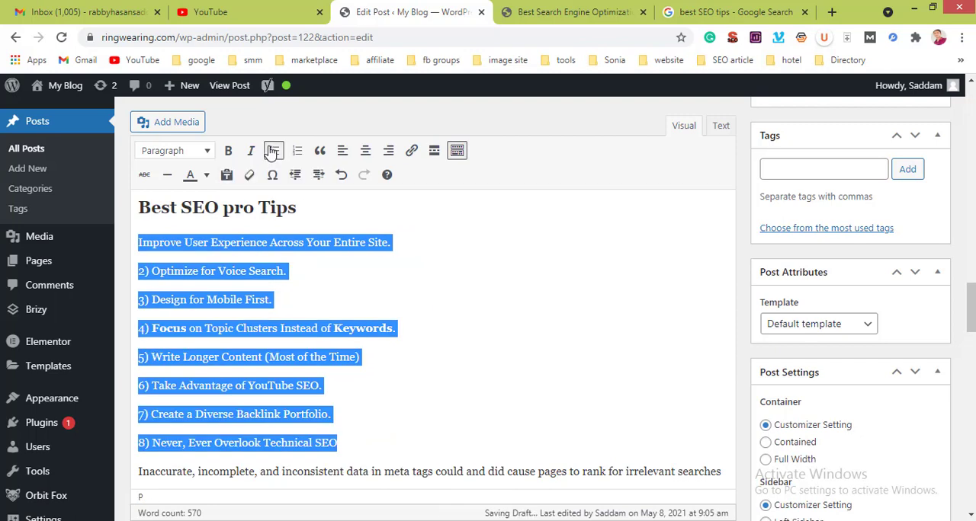
{"action": "left_click", "coordinate": [272, 151]}
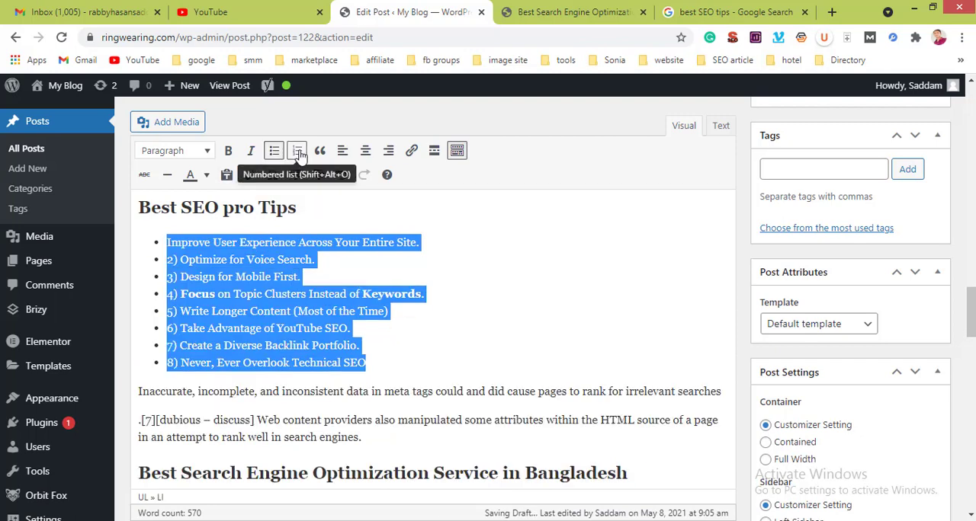
{"action": "left_click", "coordinate": [298, 153]}
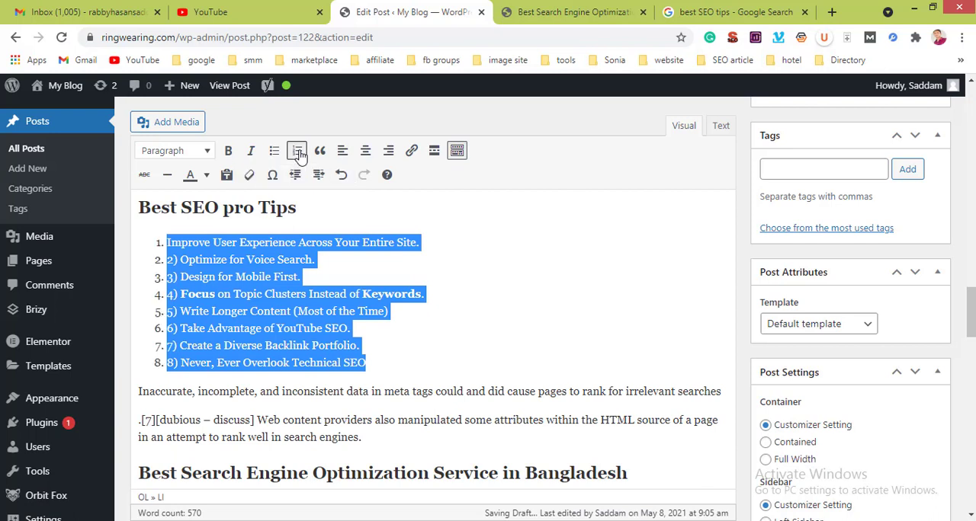
{"action": "left_click", "coordinate": [272, 152]}
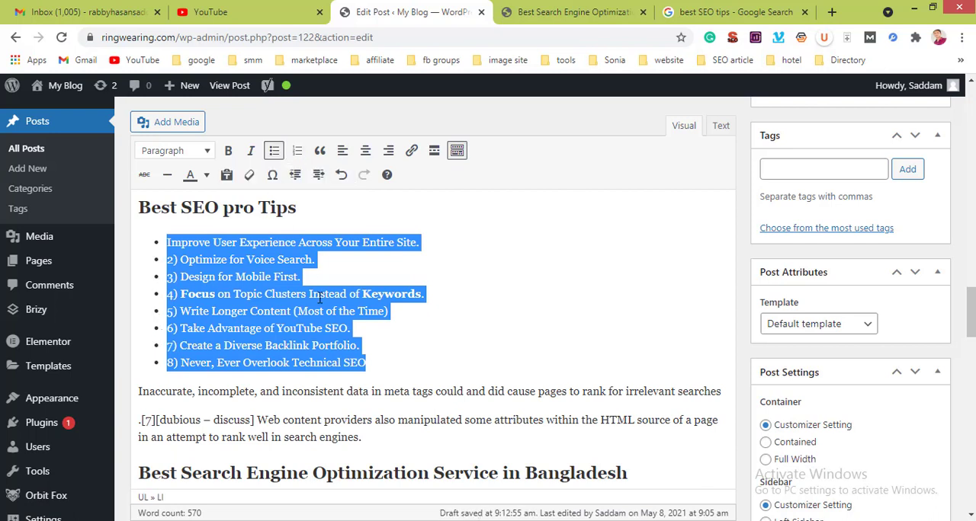
{"action": "left_click", "coordinate": [402, 308]}
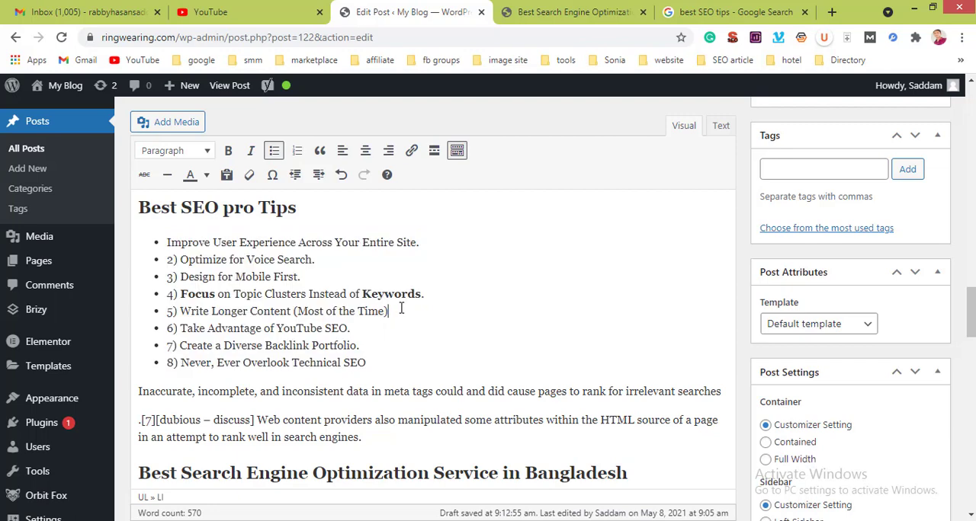
Step: Try centring the bulleted list under "Best SEO pro Tips", and align all its items to the left
{"action": "left_click_drag", "start_coordinate": [164, 244], "coordinate": [370, 358]}
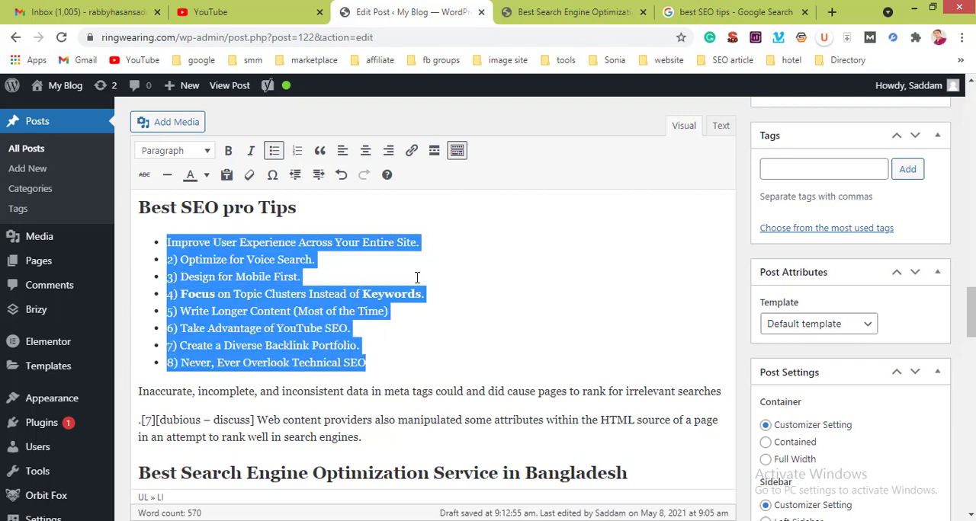
{"action": "left_click", "coordinate": [365, 151]}
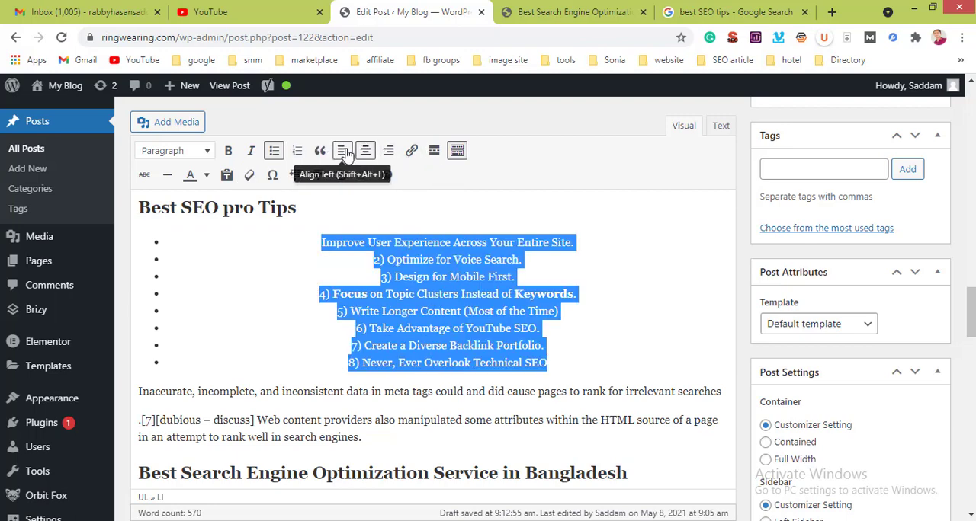
{"action": "left_click", "coordinate": [345, 150]}
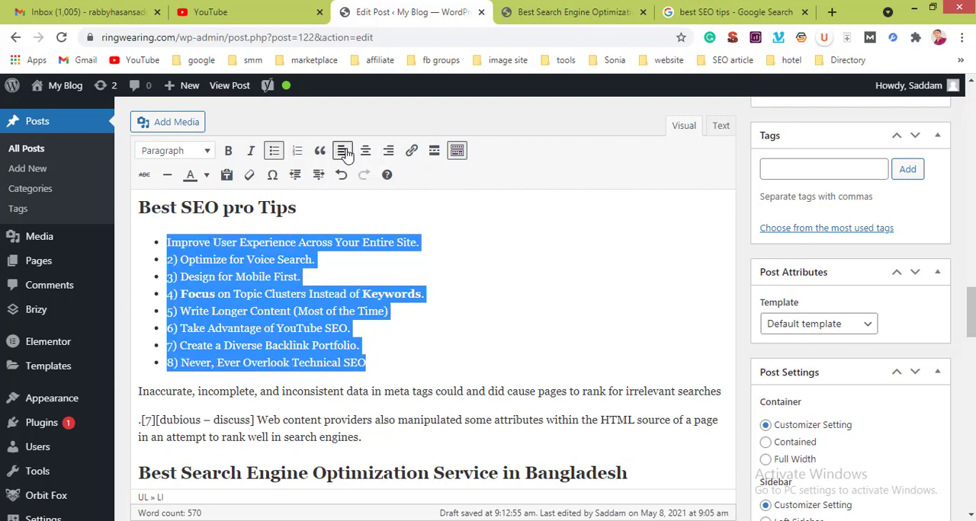
{"action": "left_click", "coordinate": [415, 258]}
Step: Look over the whole post, from its title and body text to the Facebook and Twitter fields in Yoast SEO
{"action": "scroll", "coordinate": [415, 258], "scroll_direction": "down", "scroll_amount": 6}
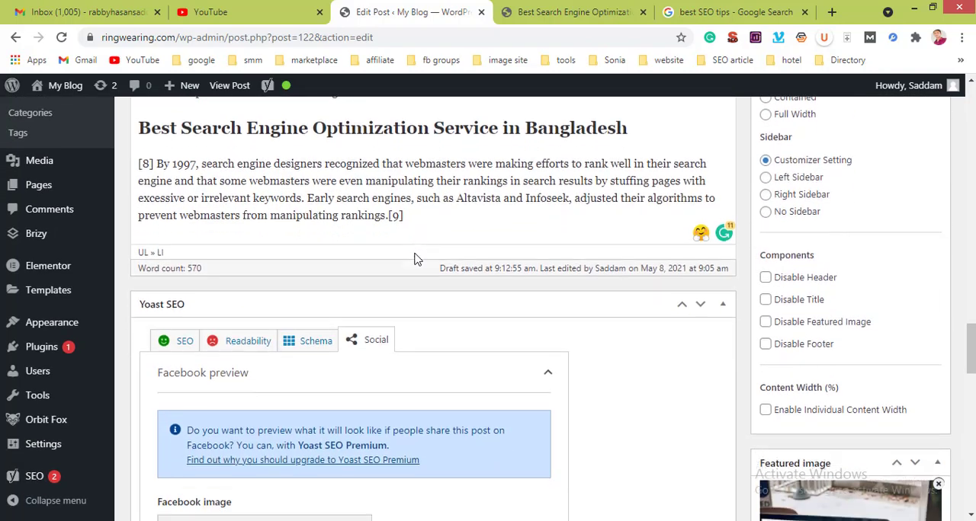
{"action": "scroll", "coordinate": [416, 258], "scroll_direction": "down", "scroll_amount": 5}
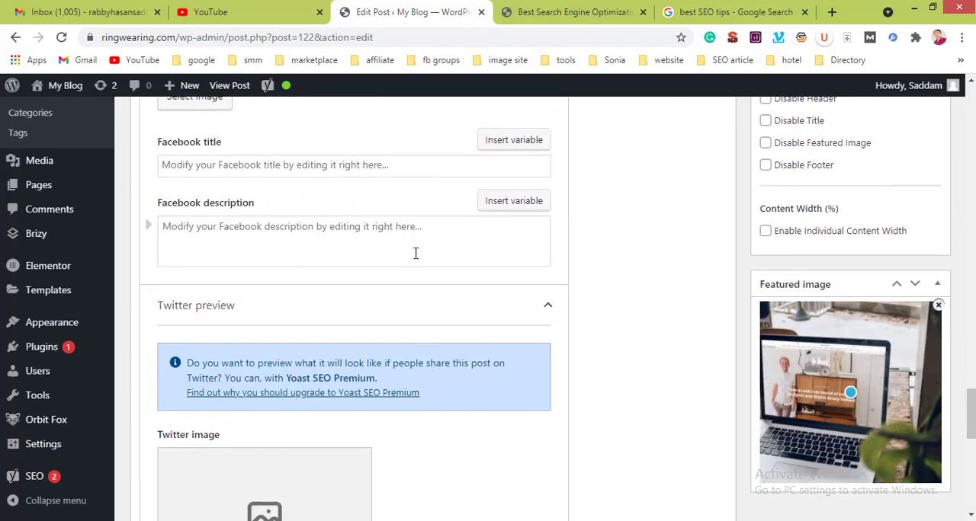
{"action": "scroll", "coordinate": [416, 253], "scroll_direction": "up", "scroll_amount": 10}
{"action": "scroll", "coordinate": [415, 253], "scroll_direction": "up", "scroll_amount": 3}
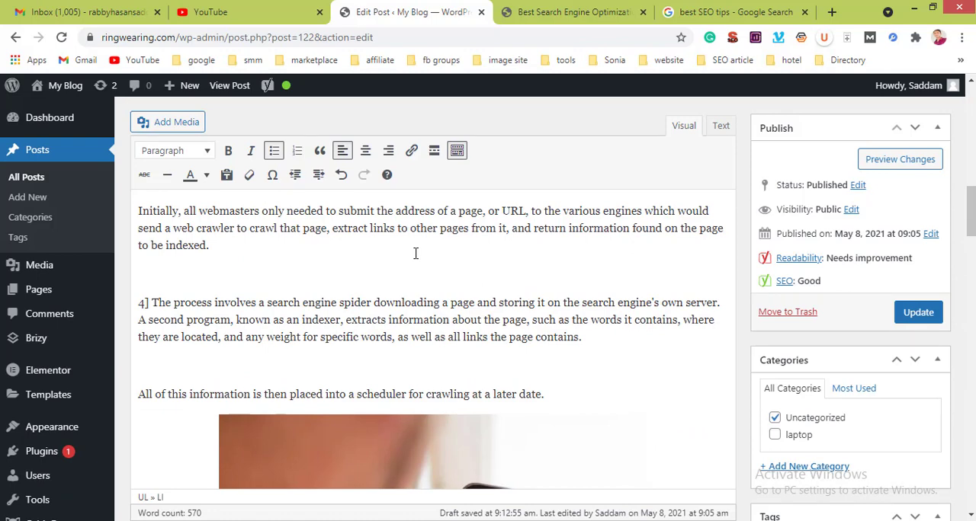
{"action": "scroll", "coordinate": [416, 253], "scroll_direction": "up", "scroll_amount": 10}
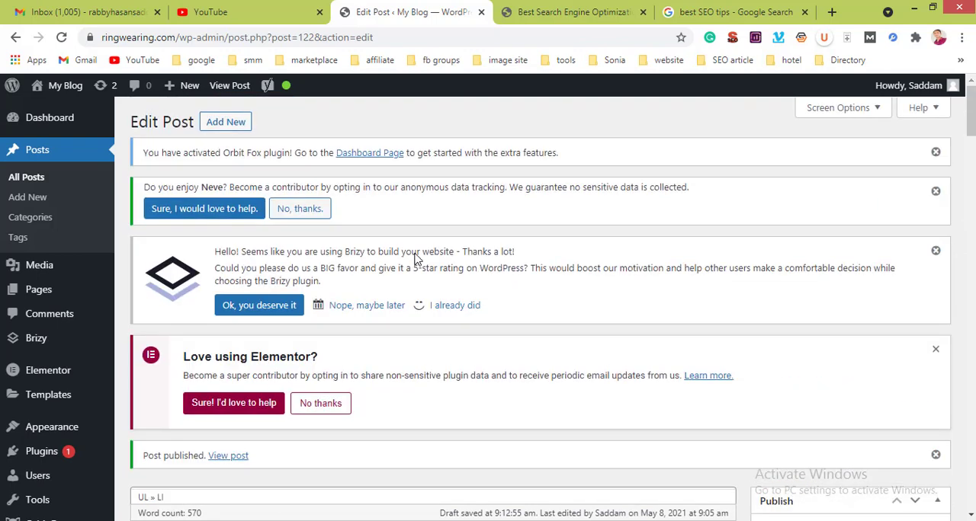
{"action": "scroll", "coordinate": [416, 259], "scroll_direction": "down", "scroll_amount": 6}
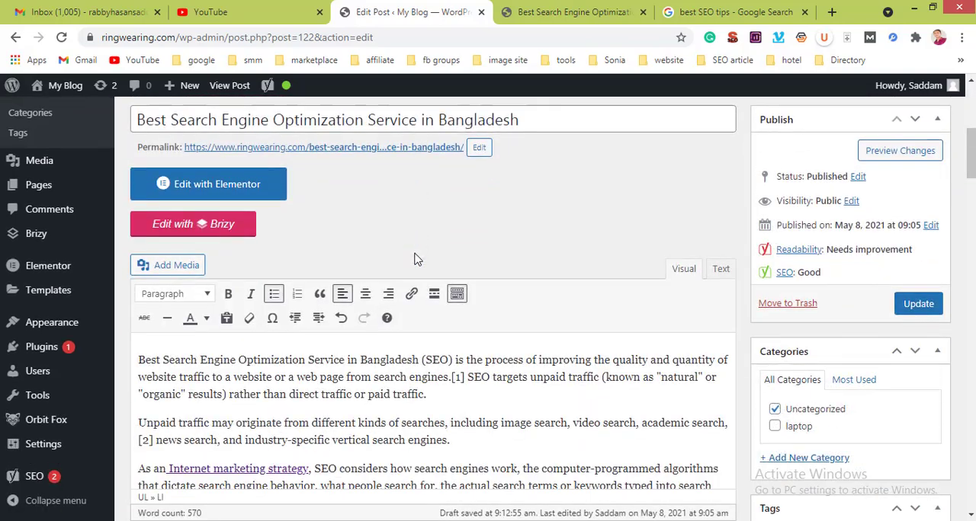
{"action": "scroll", "coordinate": [415, 259], "scroll_direction": "down", "scroll_amount": 4}
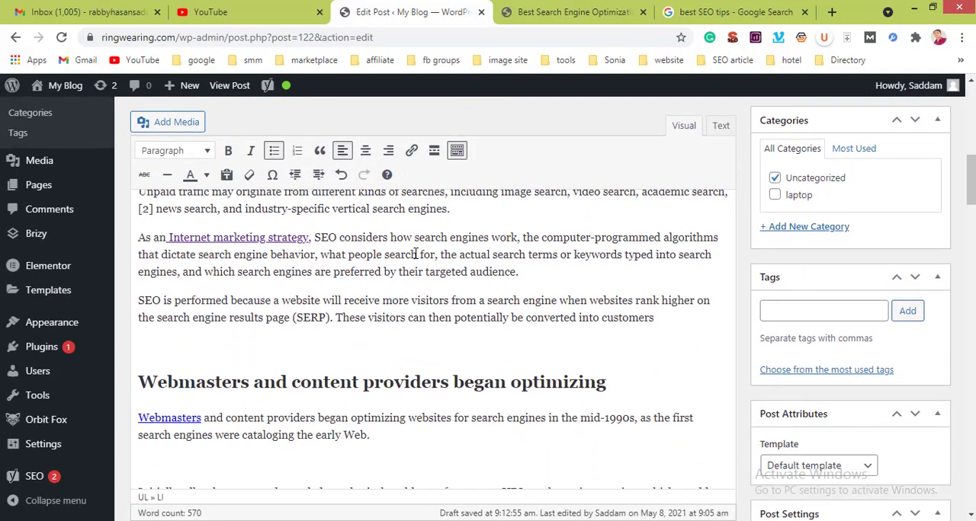
{"action": "scroll", "coordinate": [416, 254], "scroll_direction": "down", "scroll_amount": 10}
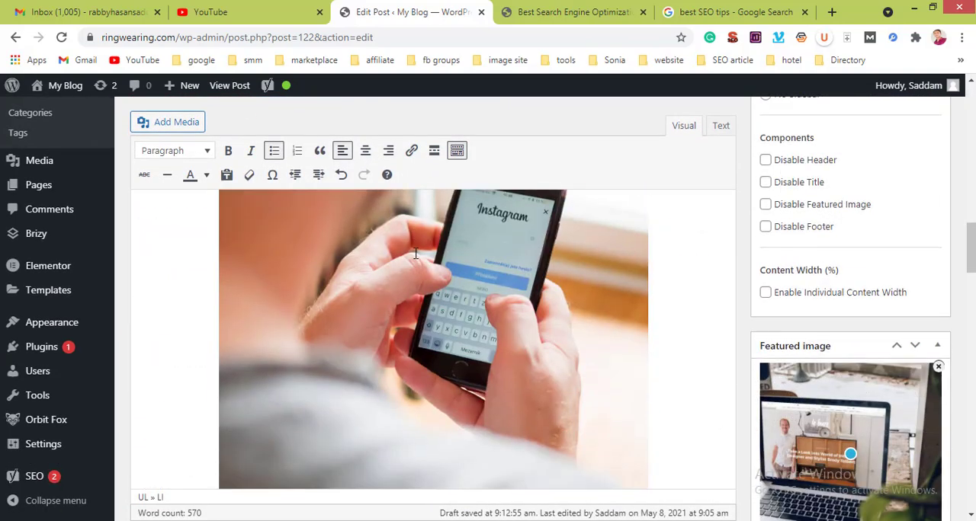
{"action": "scroll", "coordinate": [415, 255], "scroll_direction": "down", "scroll_amount": 15}
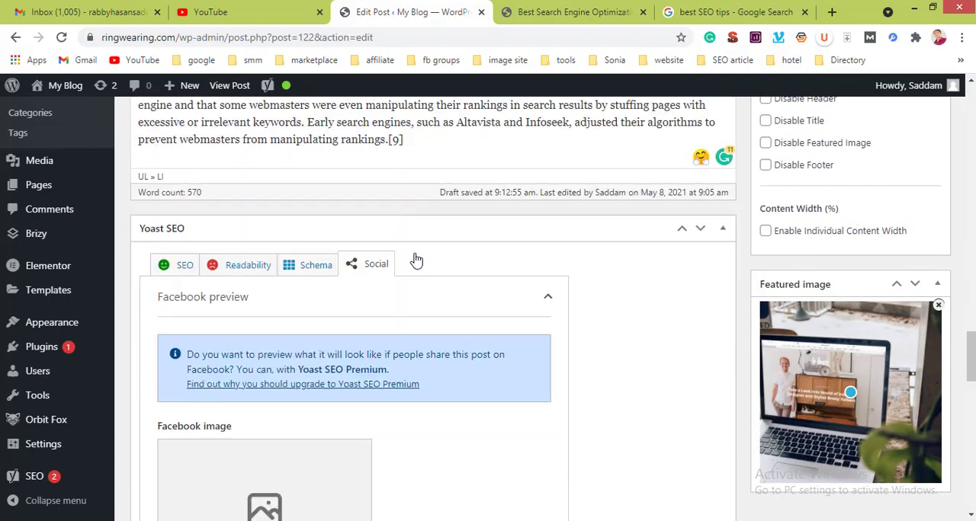
{"action": "scroll", "coordinate": [415, 259], "scroll_direction": "down", "scroll_amount": 5}
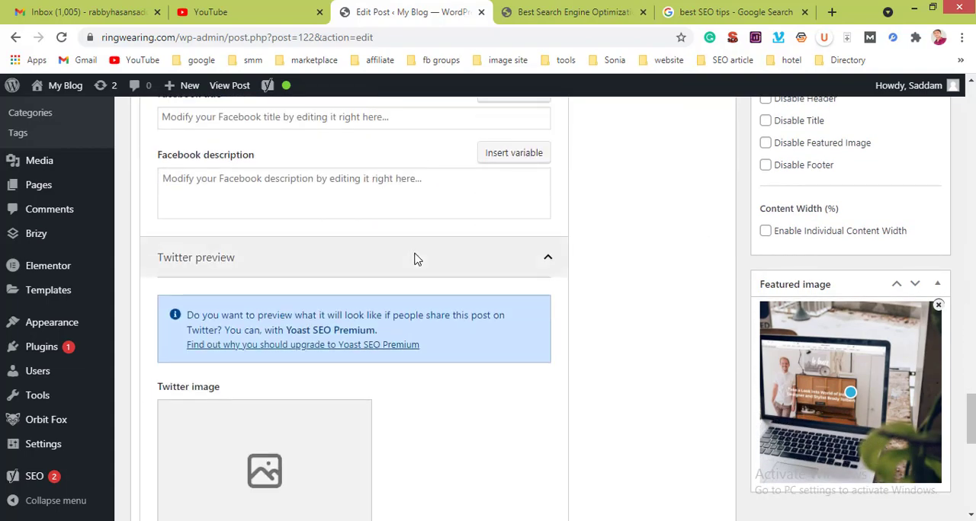
Step: Open the Yoast SEO readability analysis and examine its problems and good results
{"action": "scroll", "coordinate": [416, 260], "scroll_direction": "up", "scroll_amount": 8}
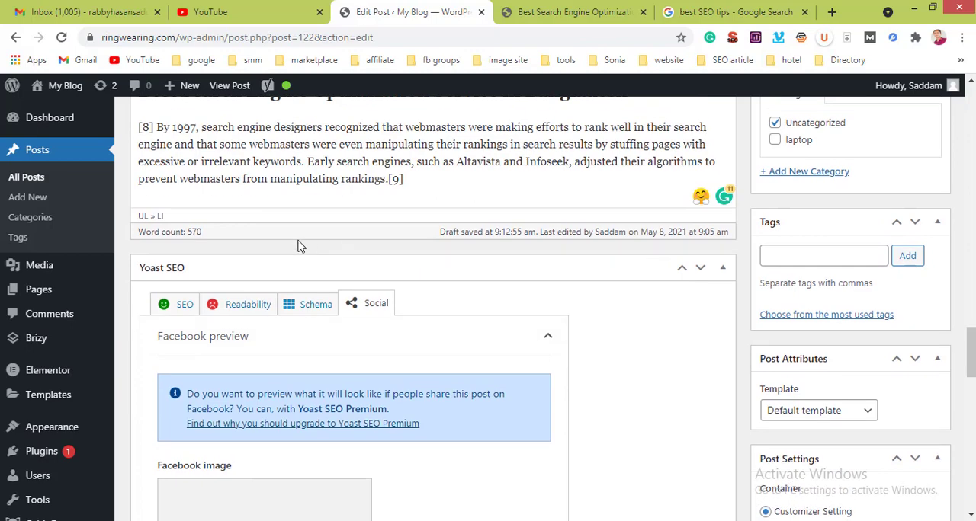
{"action": "left_click", "coordinate": [252, 302]}
{"action": "scroll", "coordinate": [293, 359], "scroll_direction": "down", "scroll_amount": 2}
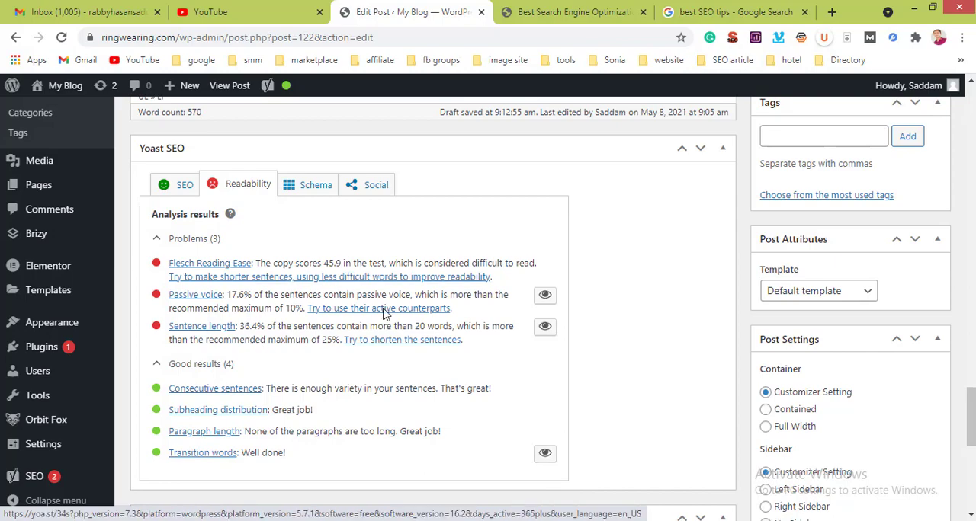
{"action": "scroll", "coordinate": [396, 321], "scroll_direction": "down", "scroll_amount": 6}
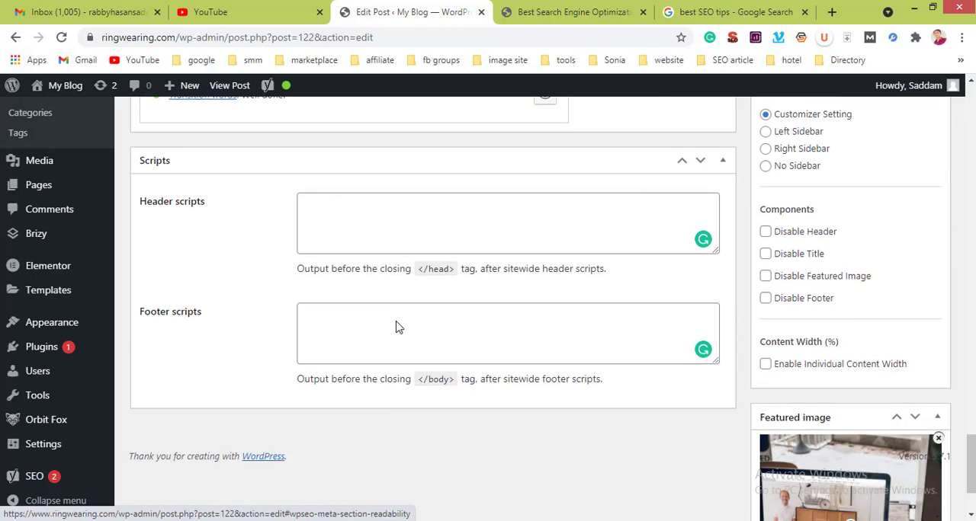
Step: Read through the post's paragraphs and subheadings from the introduction to the closing section to check their length and structure
{"action": "scroll", "coordinate": [397, 328], "scroll_direction": "up", "scroll_amount": 20}
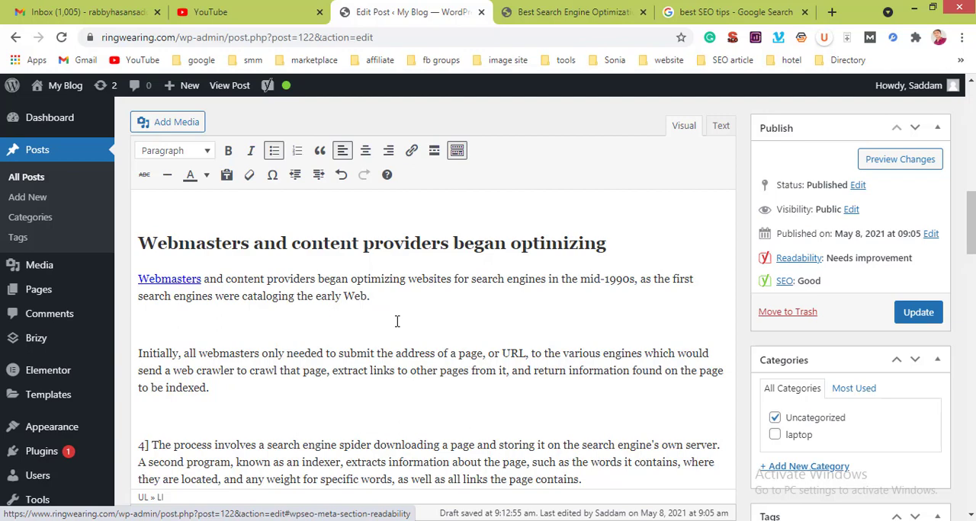
{"action": "scroll", "coordinate": [396, 321], "scroll_direction": "up", "scroll_amount": 10}
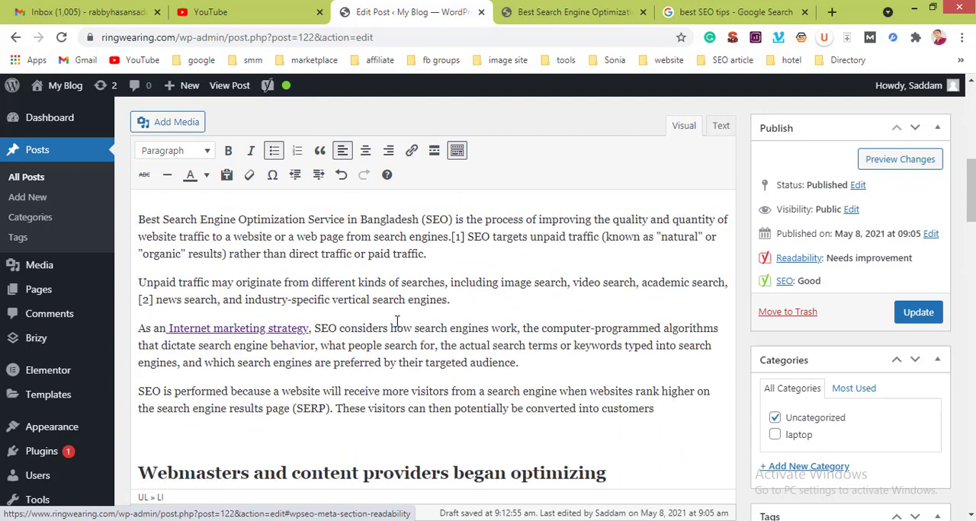
{"action": "scroll", "coordinate": [396, 321], "scroll_direction": "down", "scroll_amount": 8}
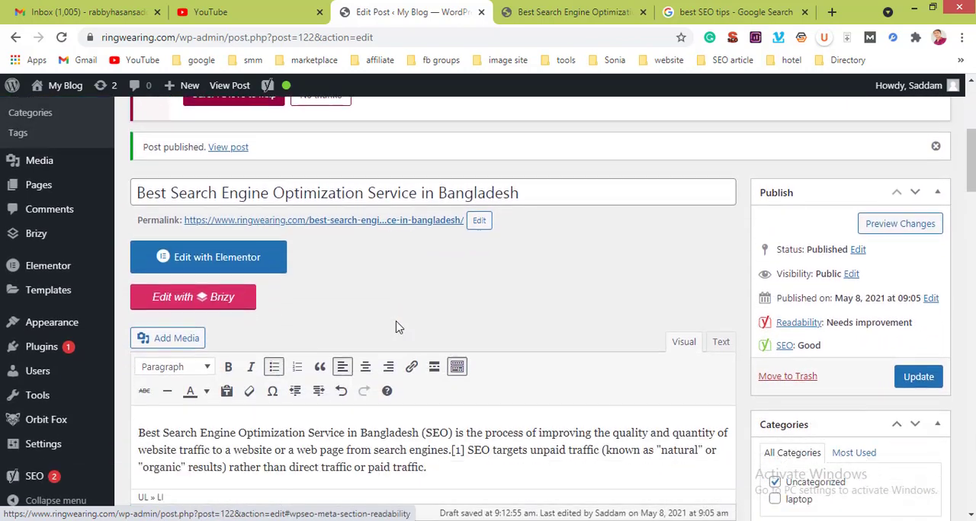
{"action": "scroll", "coordinate": [396, 321], "scroll_direction": "down", "scroll_amount": 3}
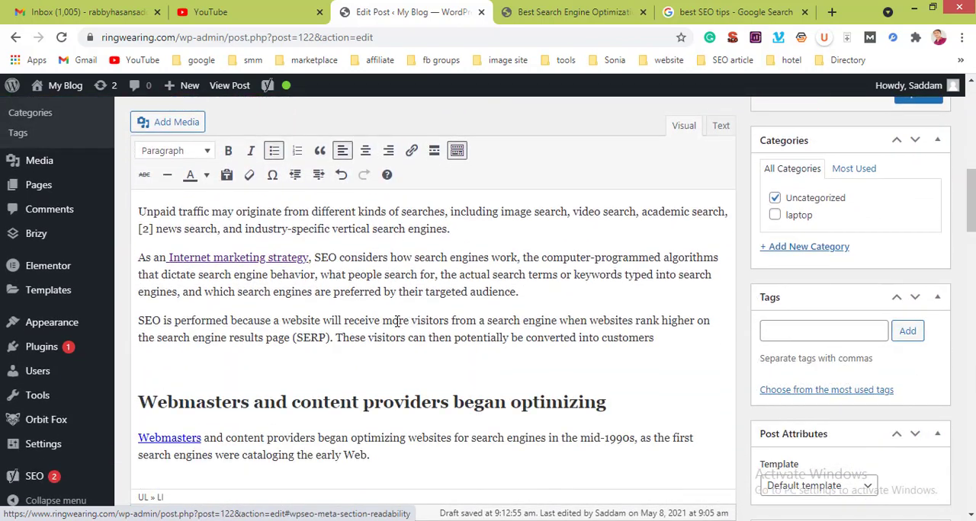
{"action": "left_click", "coordinate": [293, 307]}
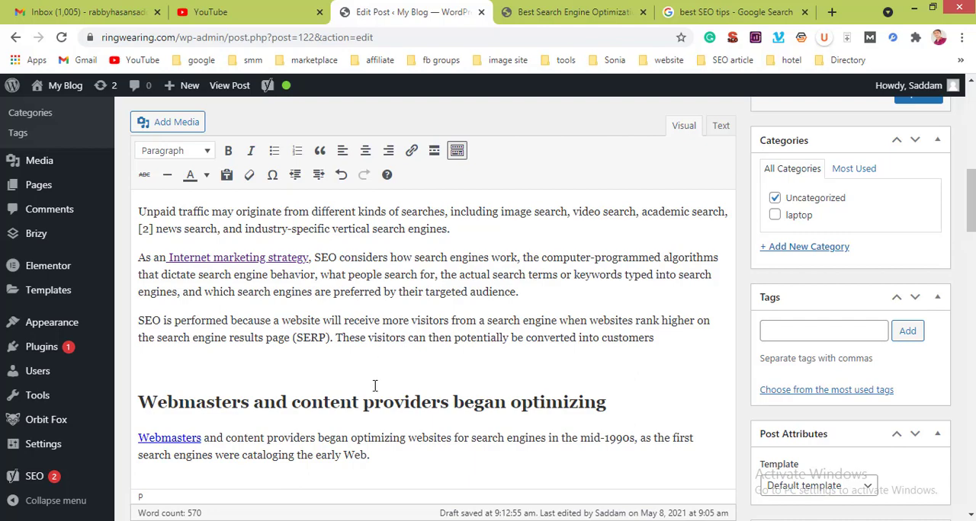
{"action": "scroll", "coordinate": [375, 386], "scroll_direction": "down", "scroll_amount": 6}
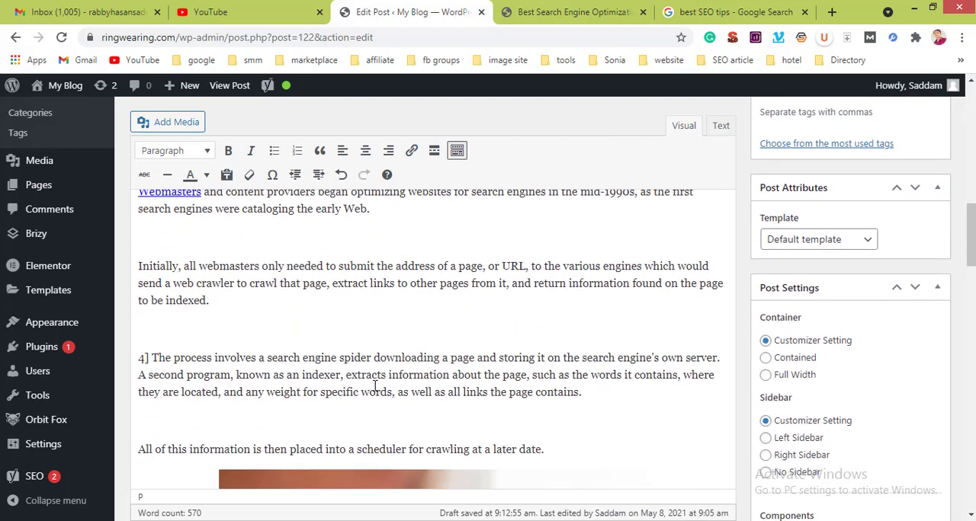
{"action": "scroll", "coordinate": [375, 386], "scroll_direction": "down", "scroll_amount": 4}
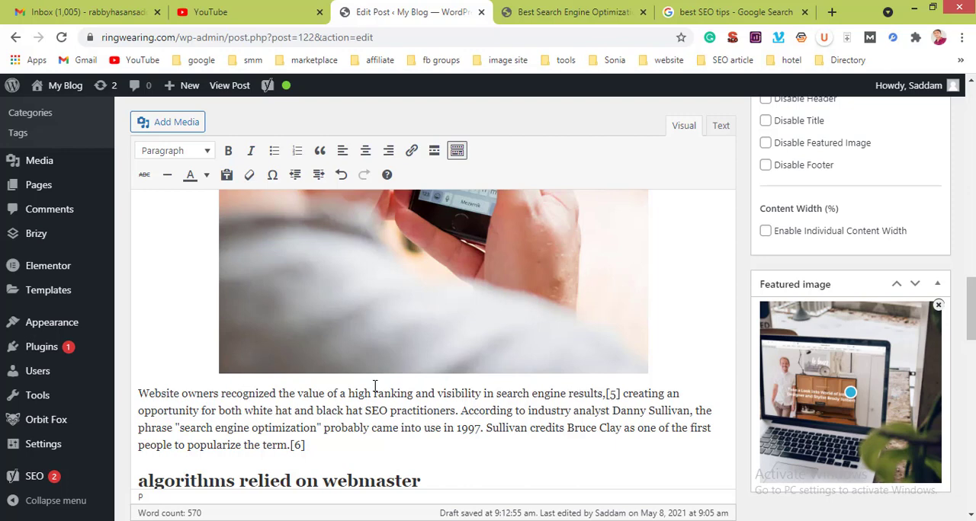
{"action": "scroll", "coordinate": [368, 448], "scroll_direction": "down", "scroll_amount": 7}
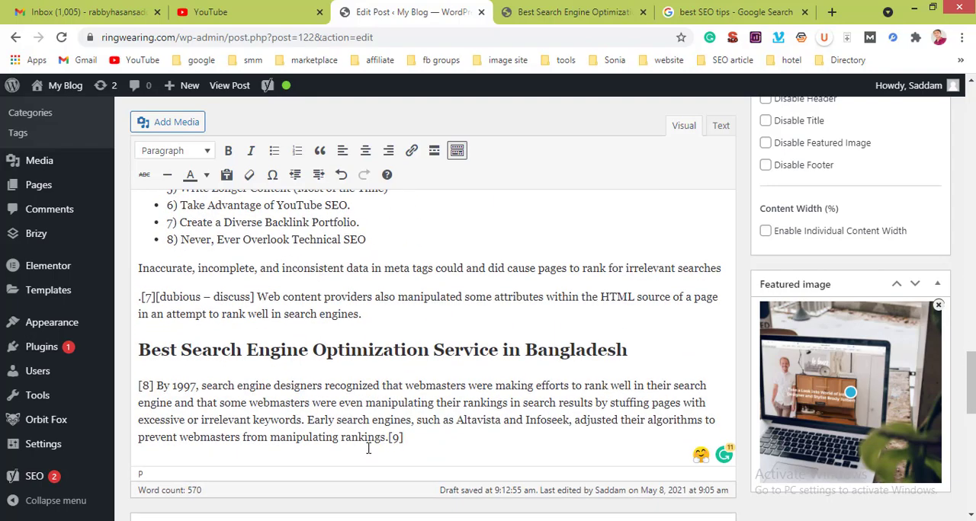
Step: Compare the readability analysis with the post's closing section, SEO tips and the paragraphs around the phone image
{"action": "scroll", "coordinate": [368, 449], "scroll_direction": "down", "scroll_amount": 5}
{"action": "scroll", "coordinate": [368, 451], "scroll_direction": "up", "scroll_amount": 3}
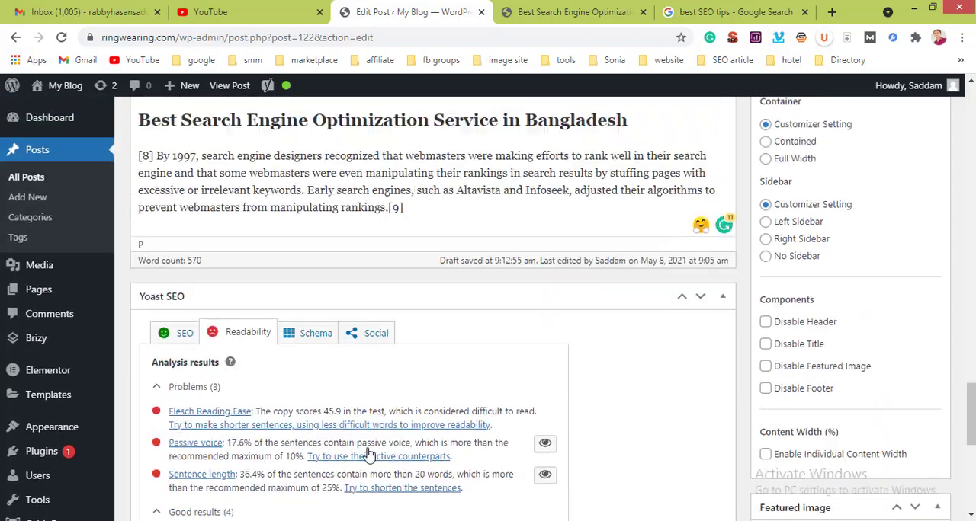
{"action": "scroll", "coordinate": [368, 452], "scroll_direction": "up", "scroll_amount": 3}
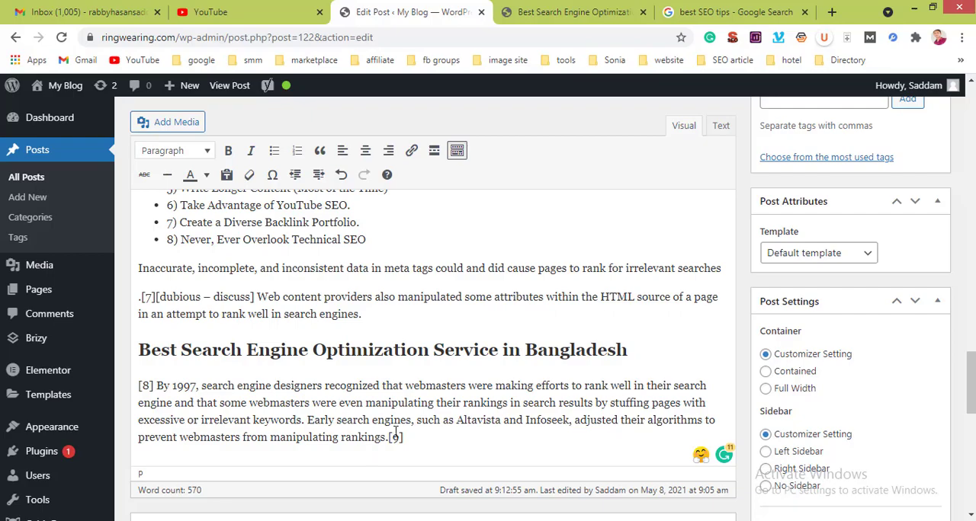
{"action": "scroll", "coordinate": [396, 435], "scroll_direction": "down", "scroll_amount": 5}
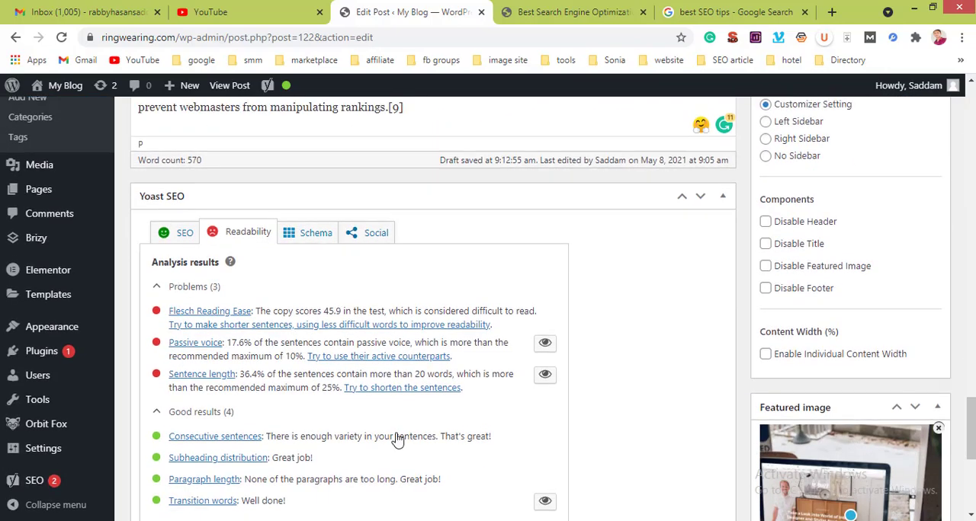
{"action": "scroll", "coordinate": [395, 441], "scroll_direction": "up", "scroll_amount": 8}
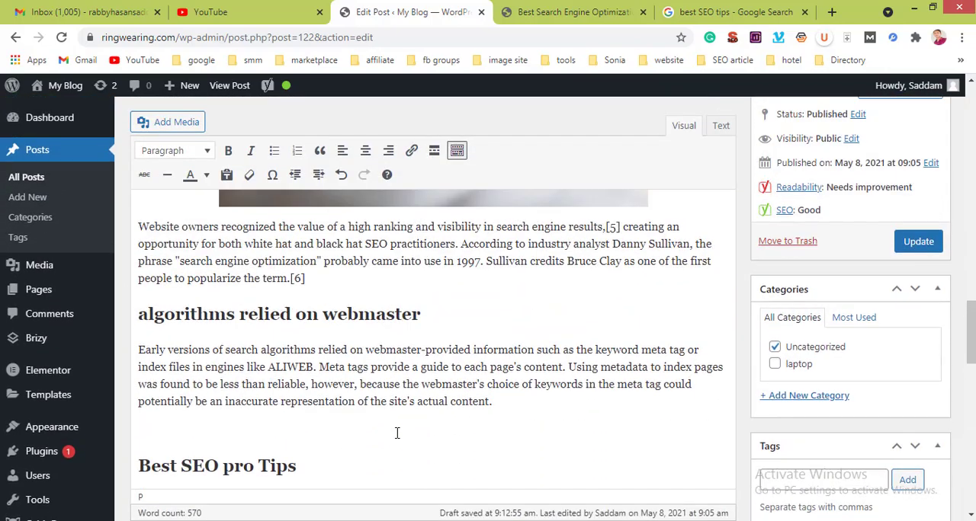
{"action": "scroll", "coordinate": [410, 386], "scroll_direction": "up", "scroll_amount": 4}
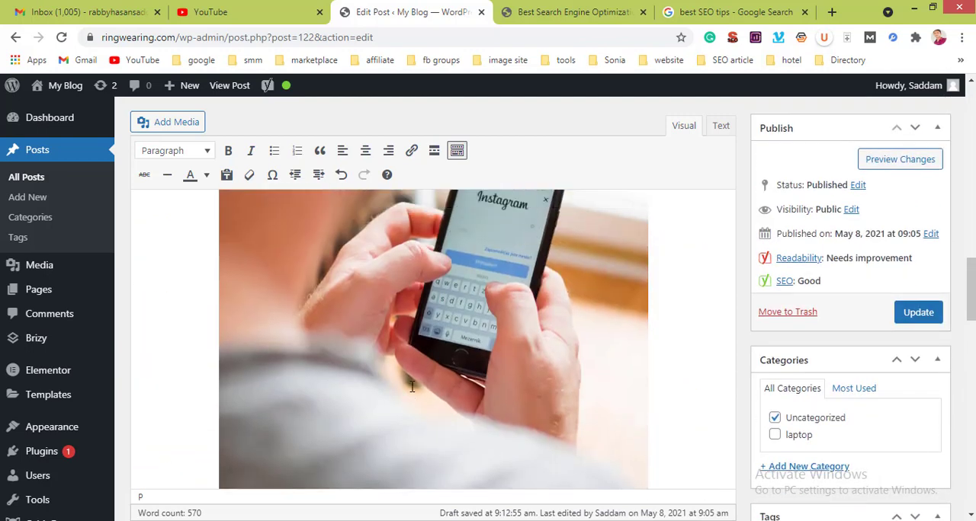